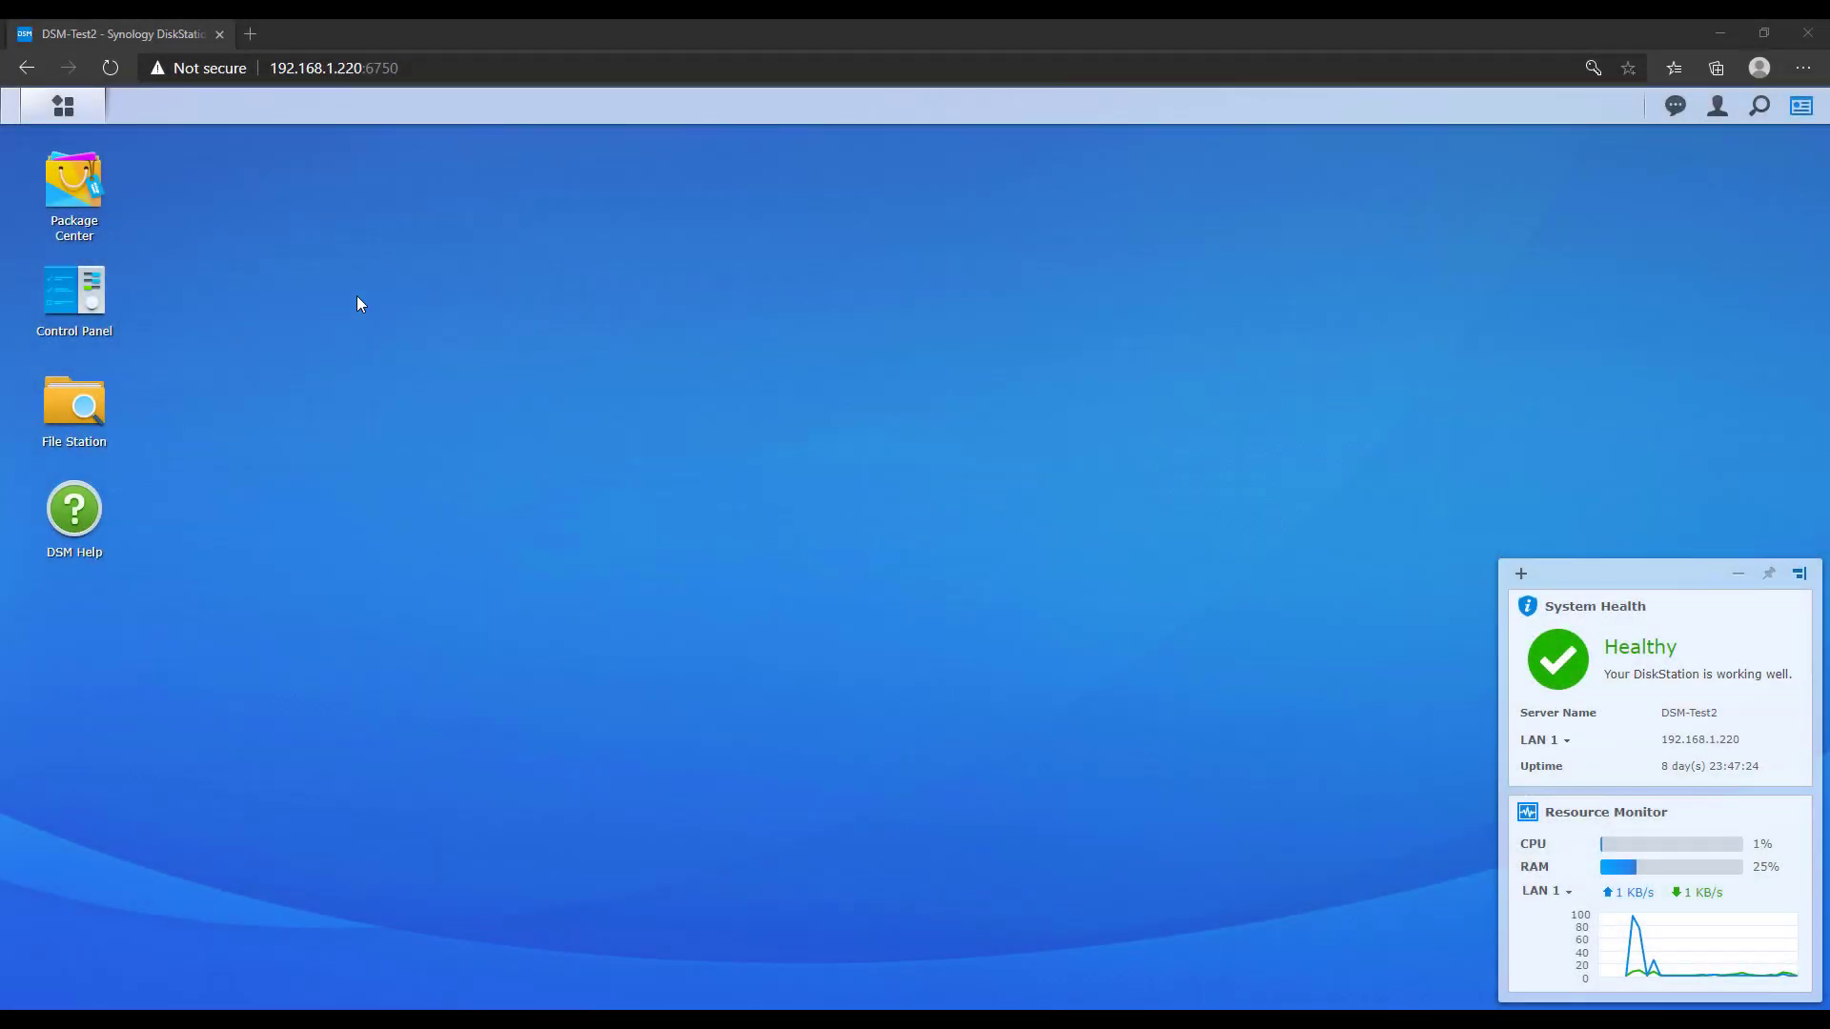
Step: Search Package Center for docker and review the Docker package's details page
click(94, 202)
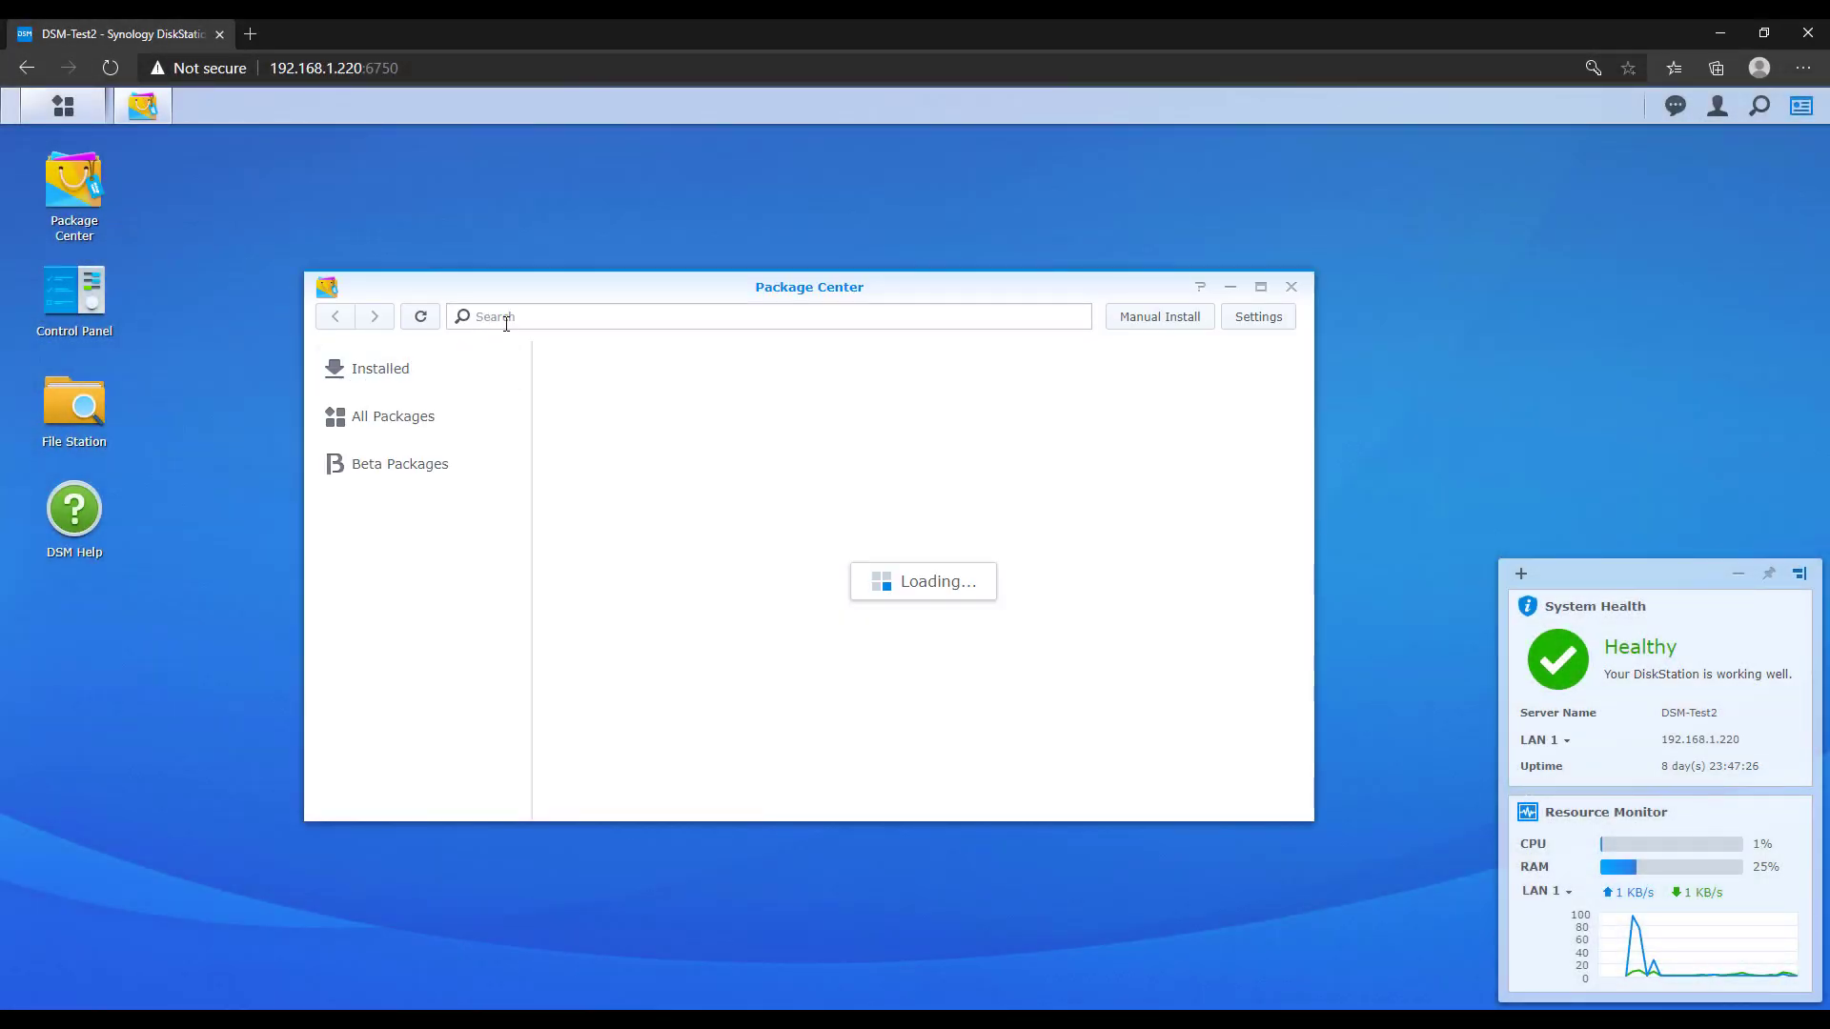
click(510, 318)
text(docker)
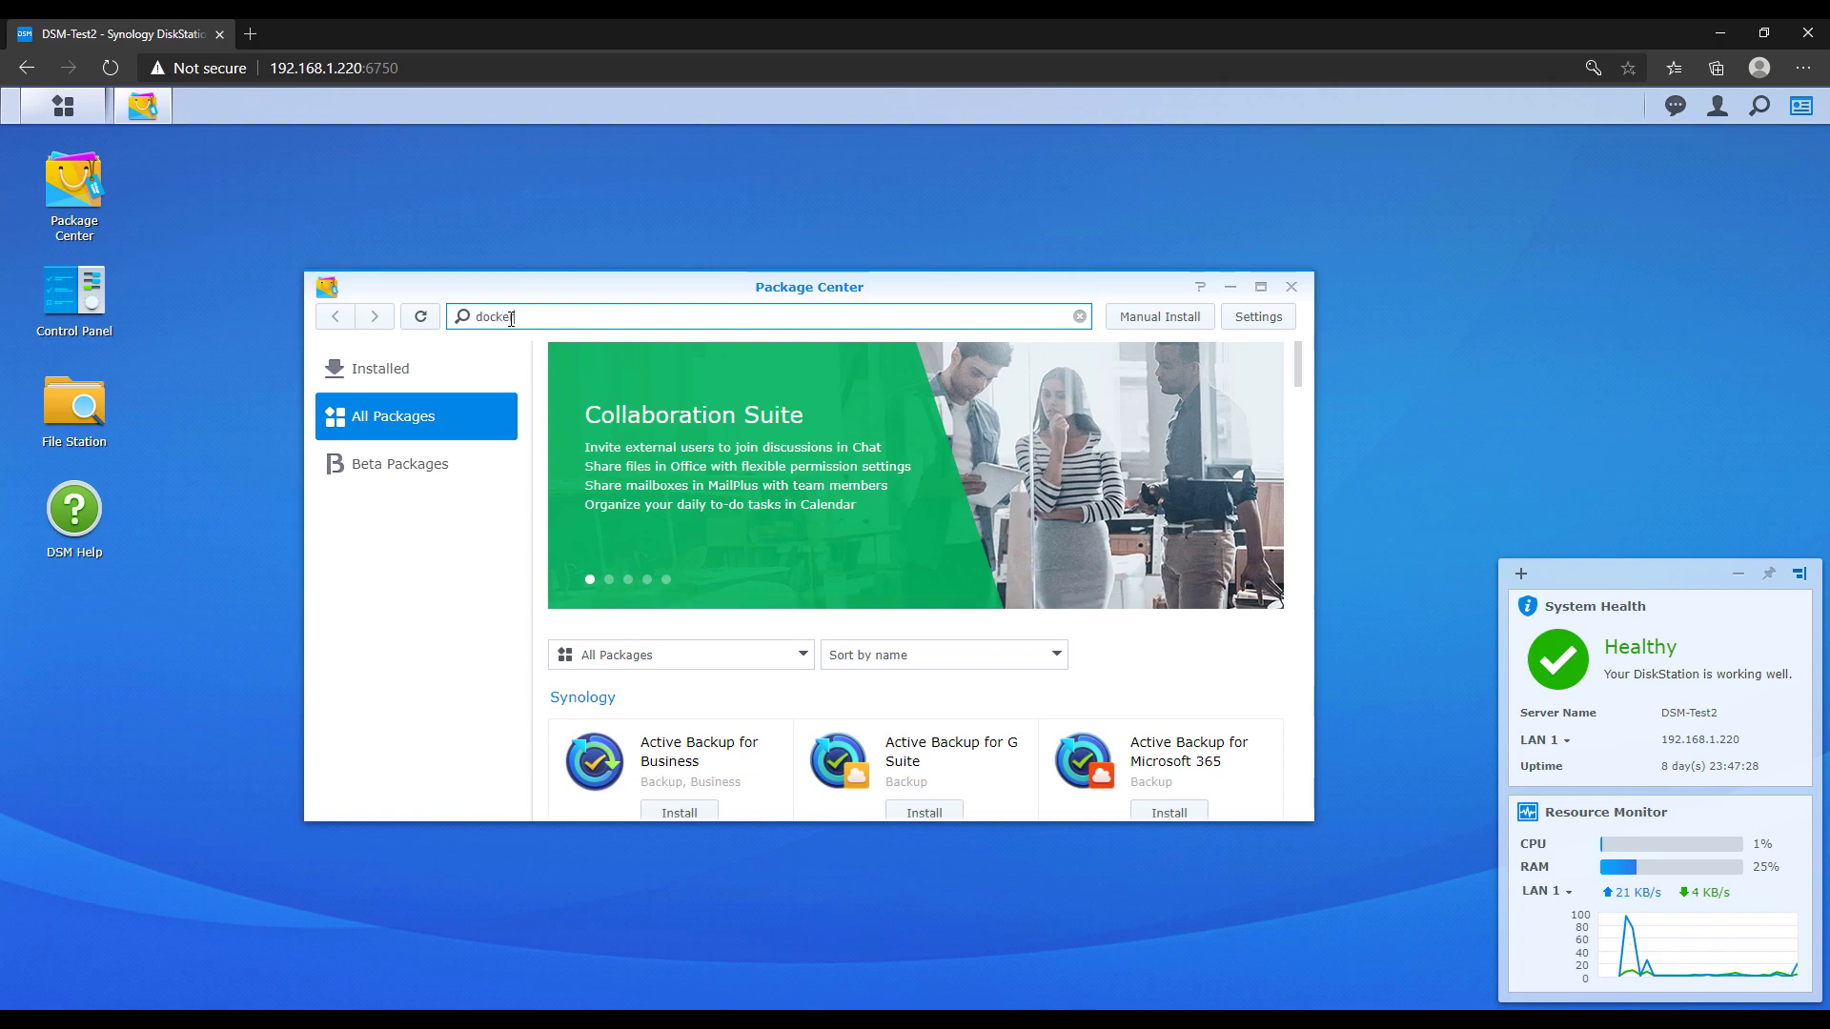
click(648, 410)
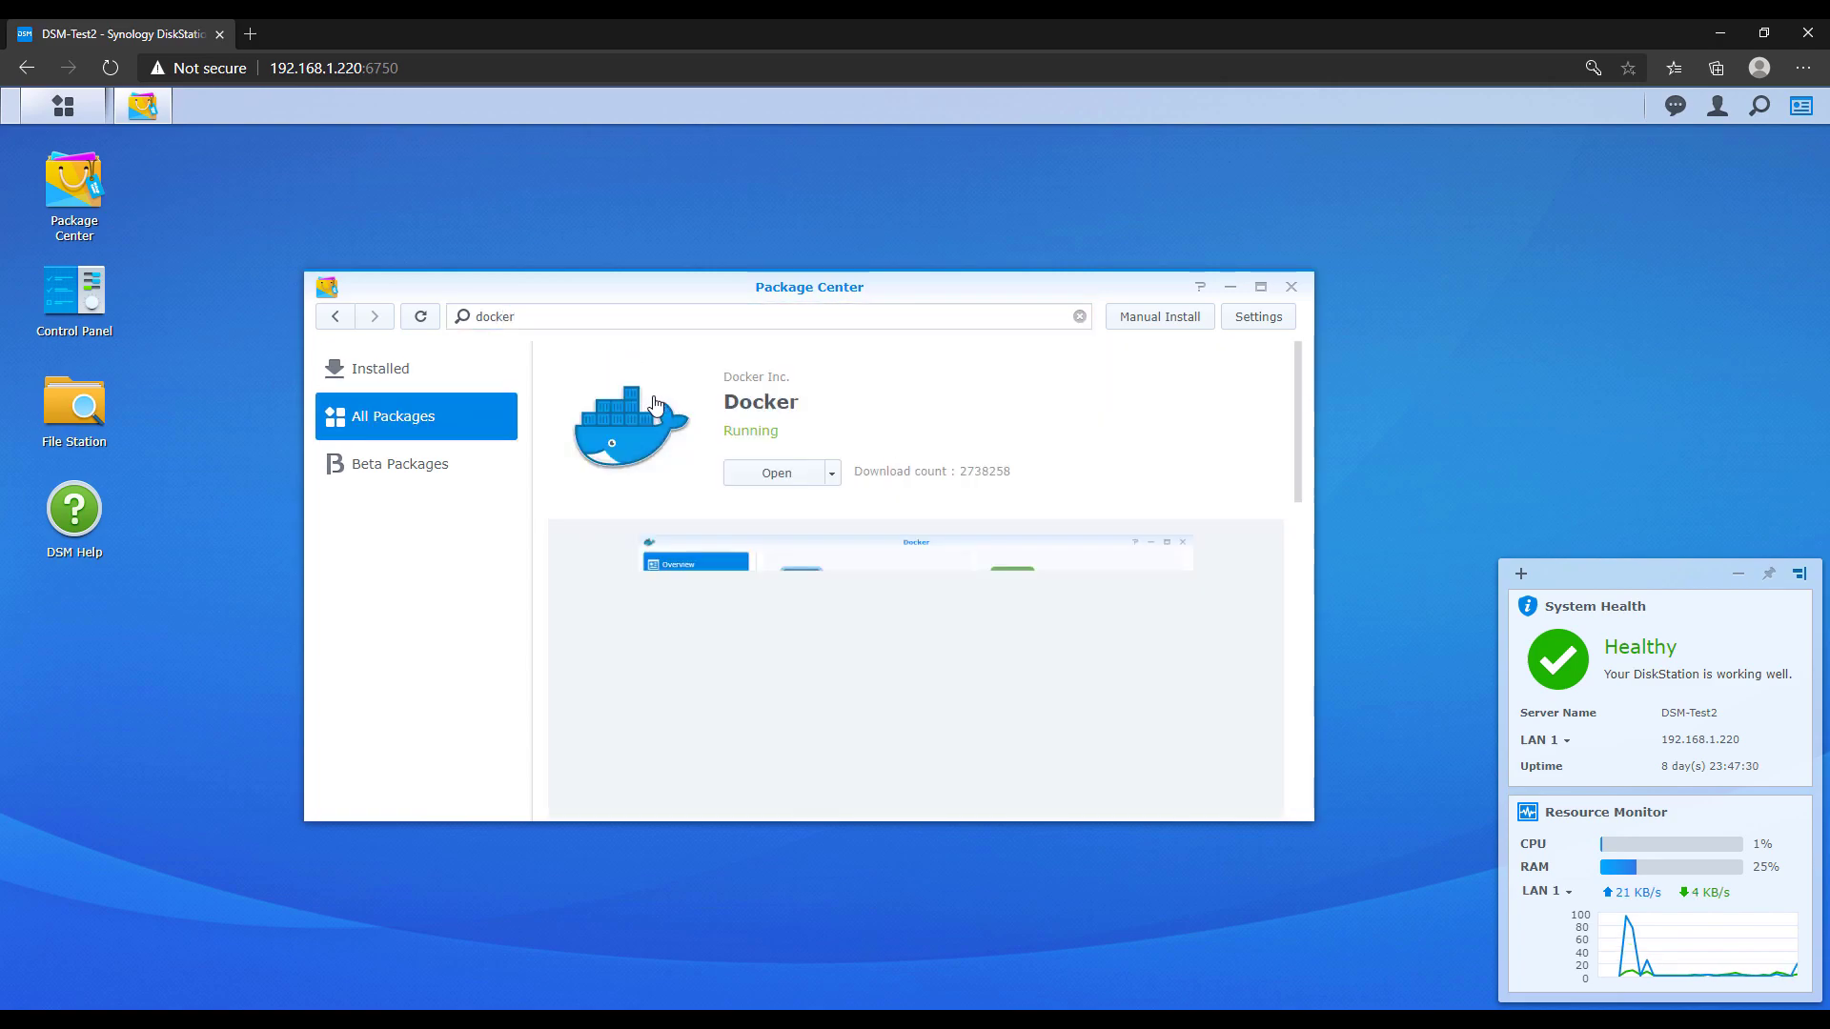
scroll(1178, 592, down, 5)
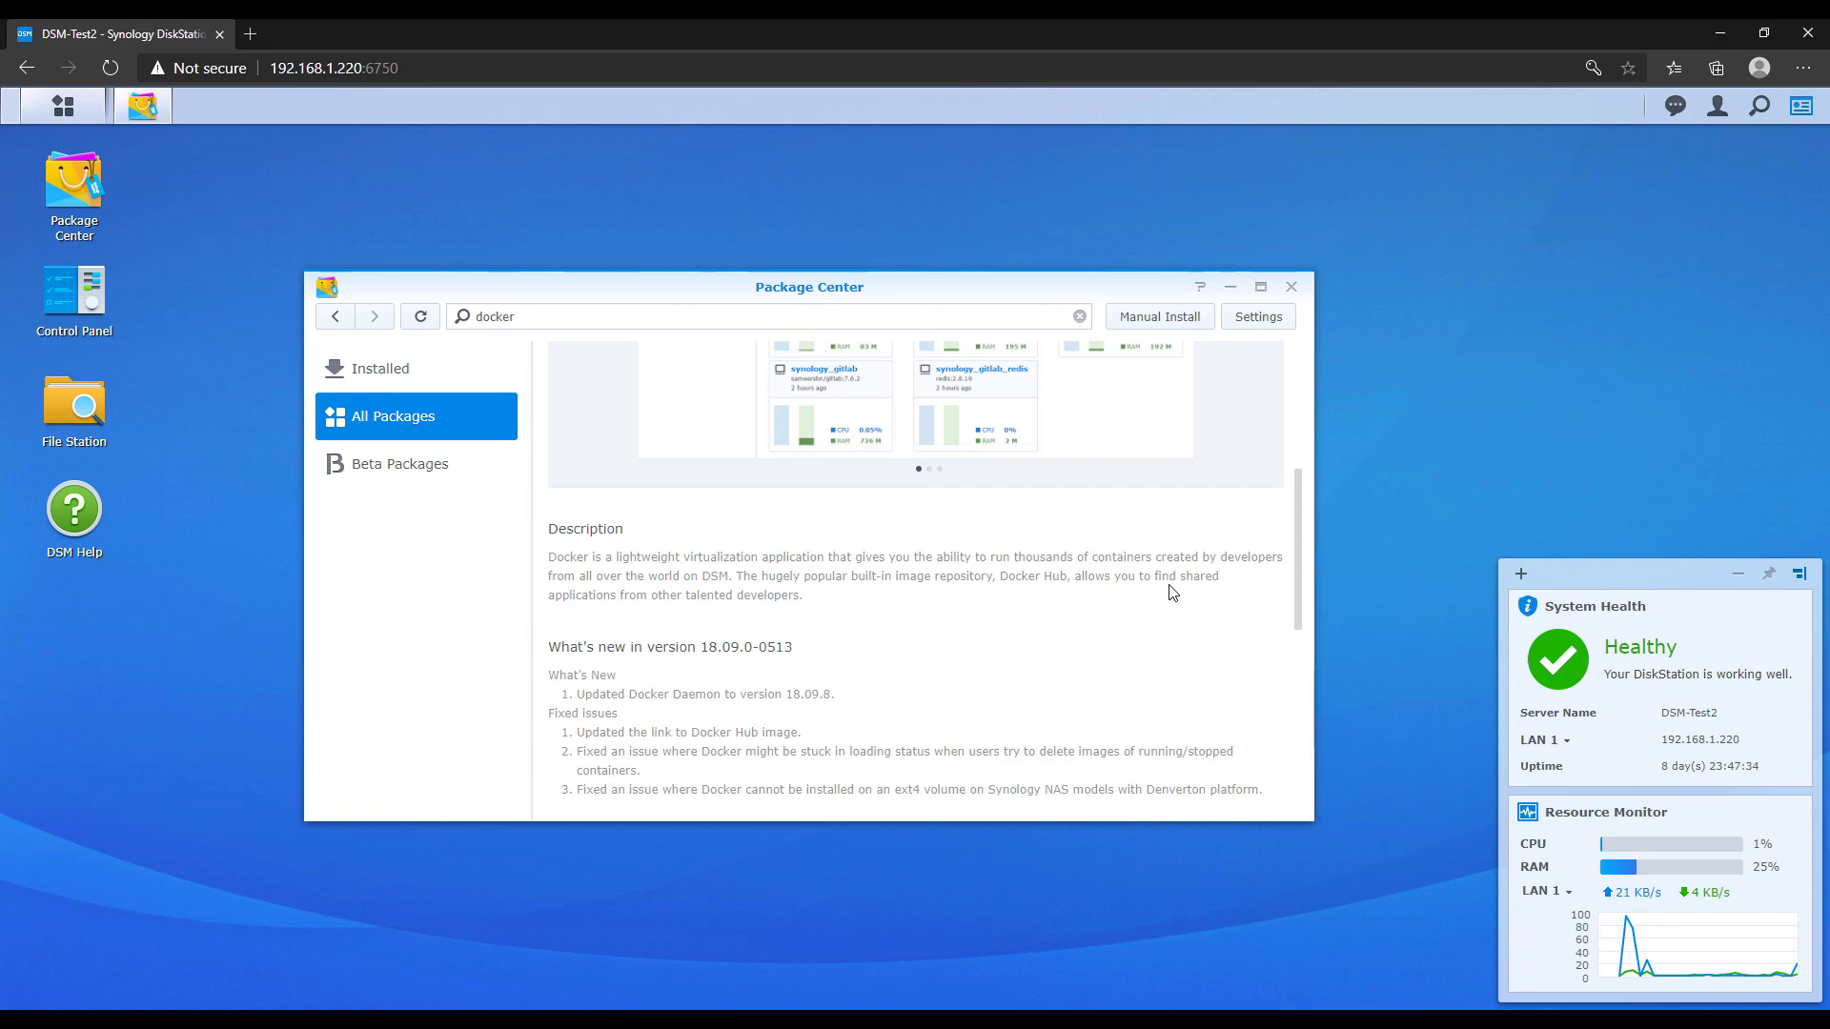
scroll(1173, 593, down, 1)
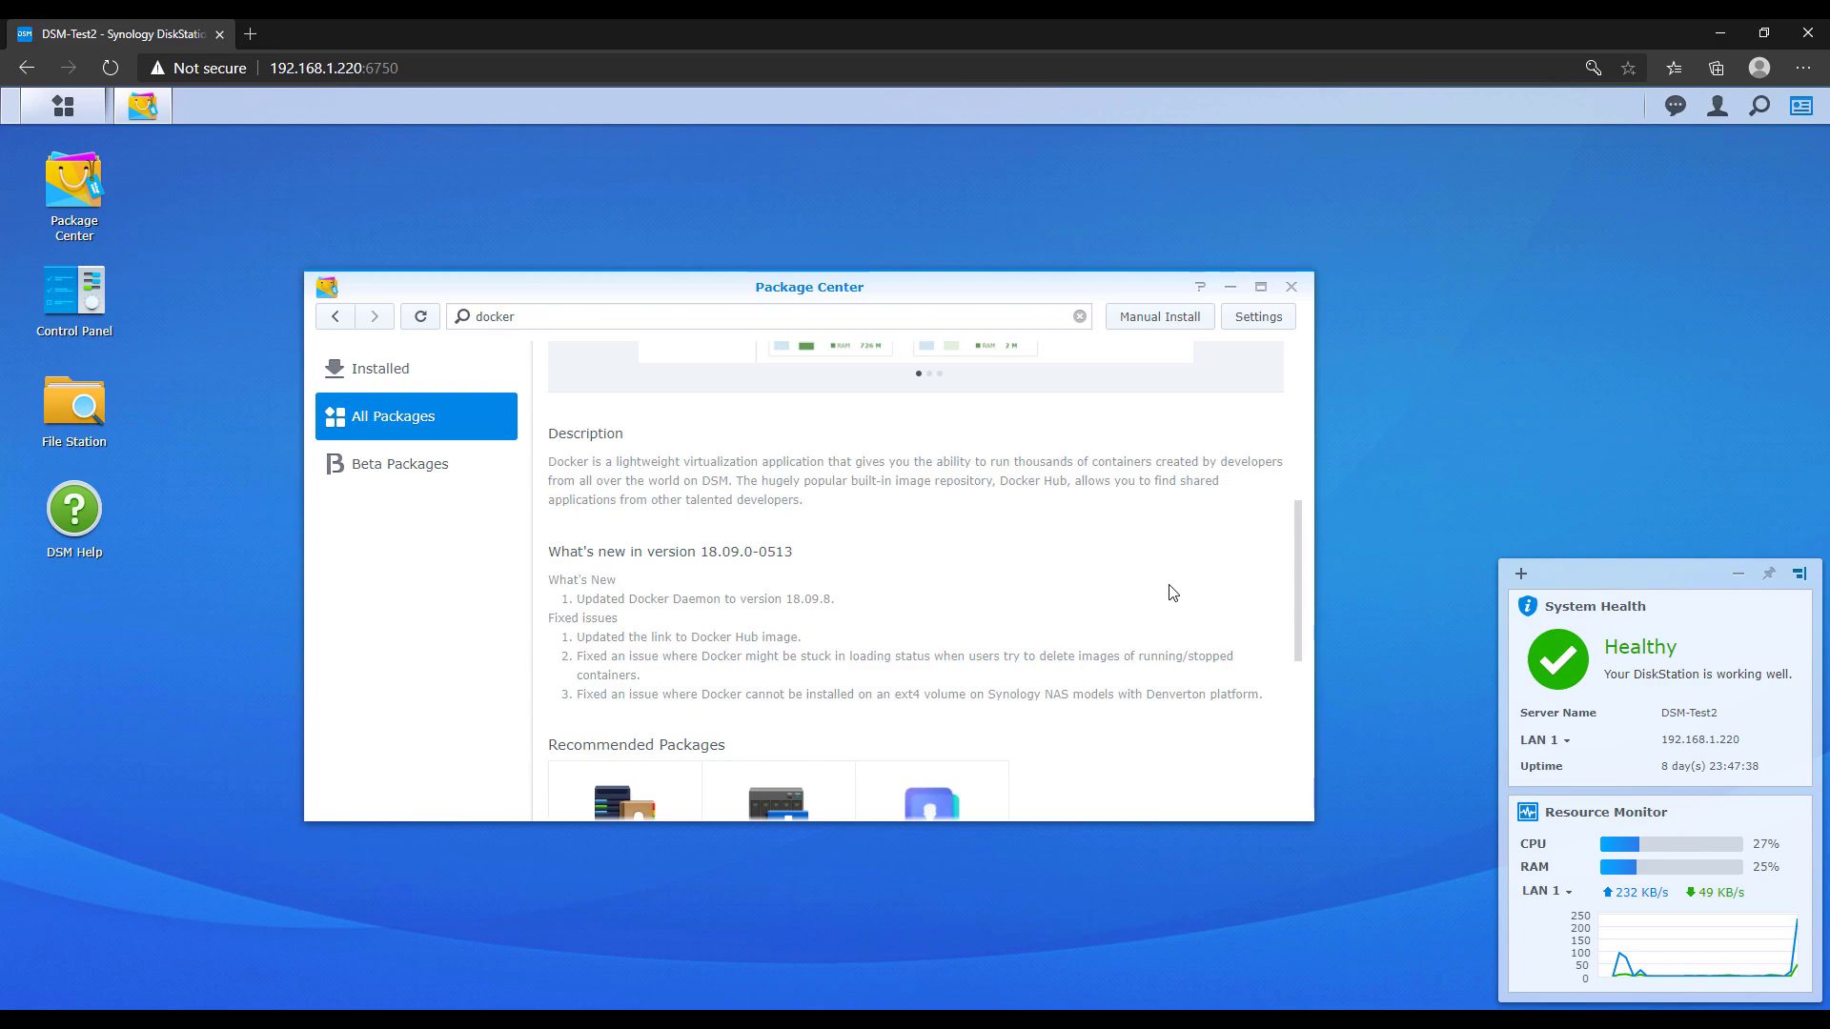
scroll(1172, 593, up, 2)
scroll(1172, 593, up, 2)
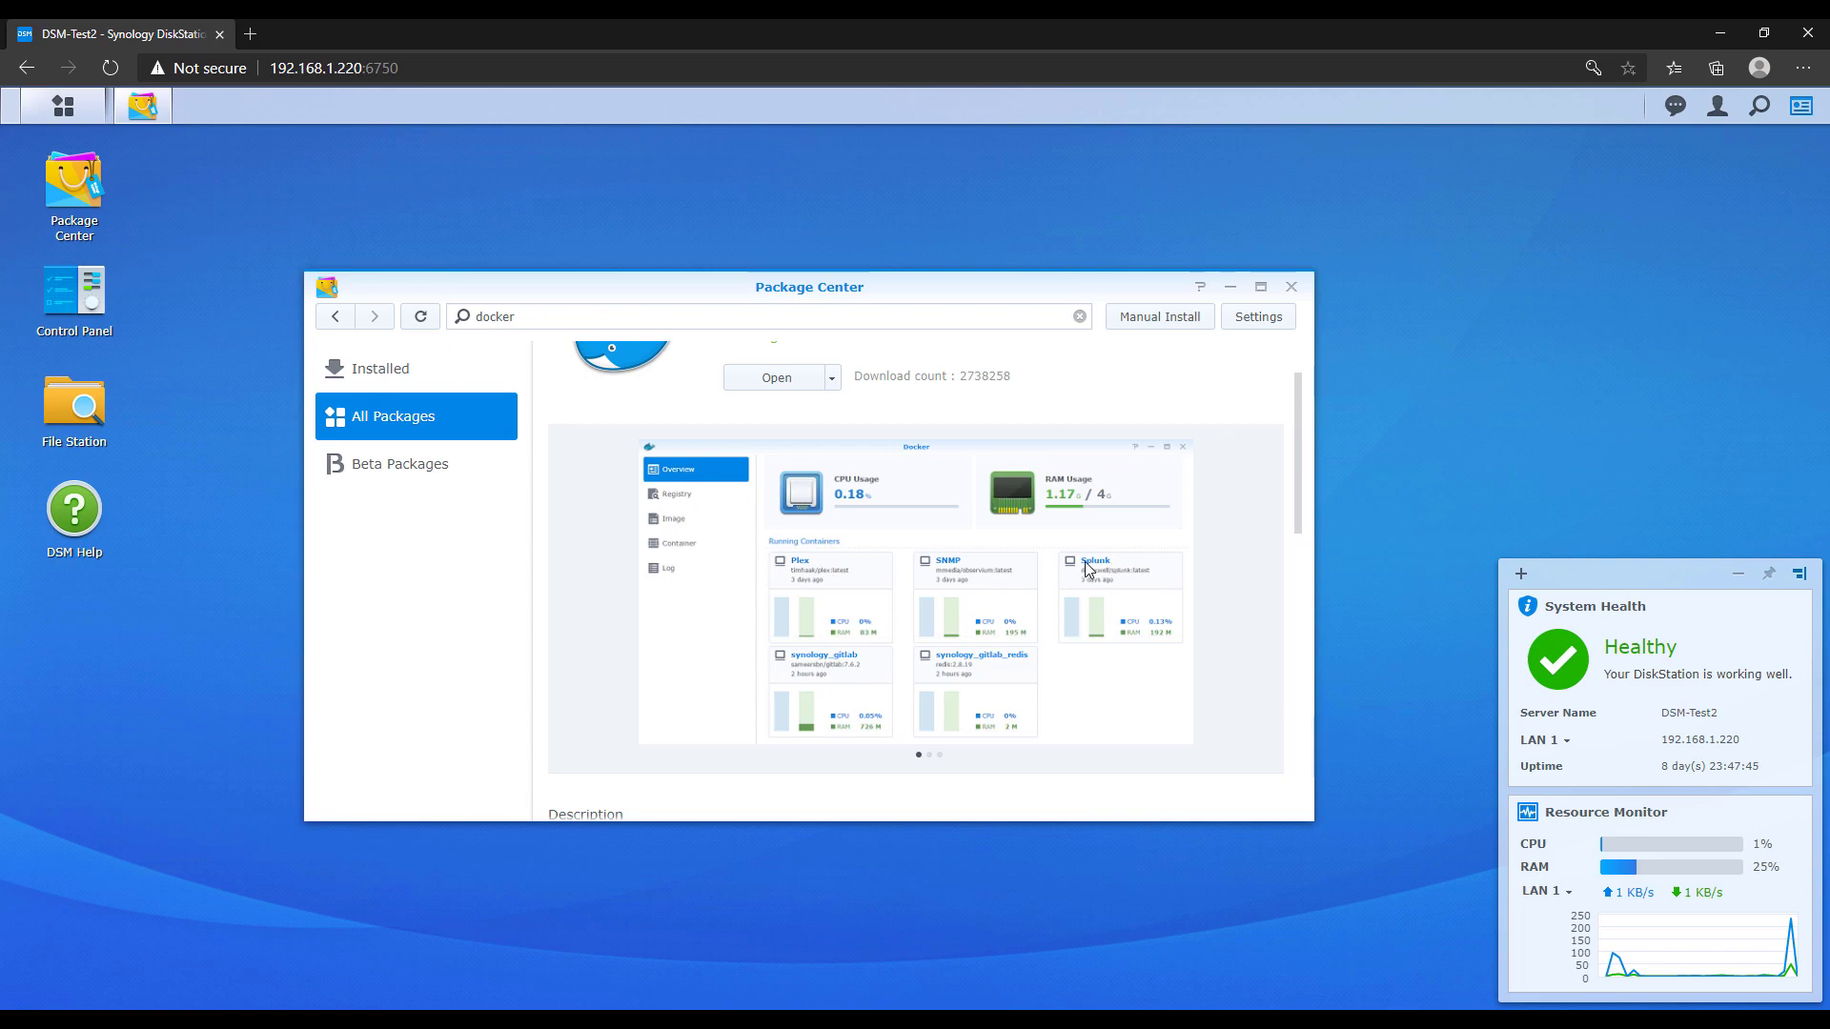
scroll(1085, 562, up, 1)
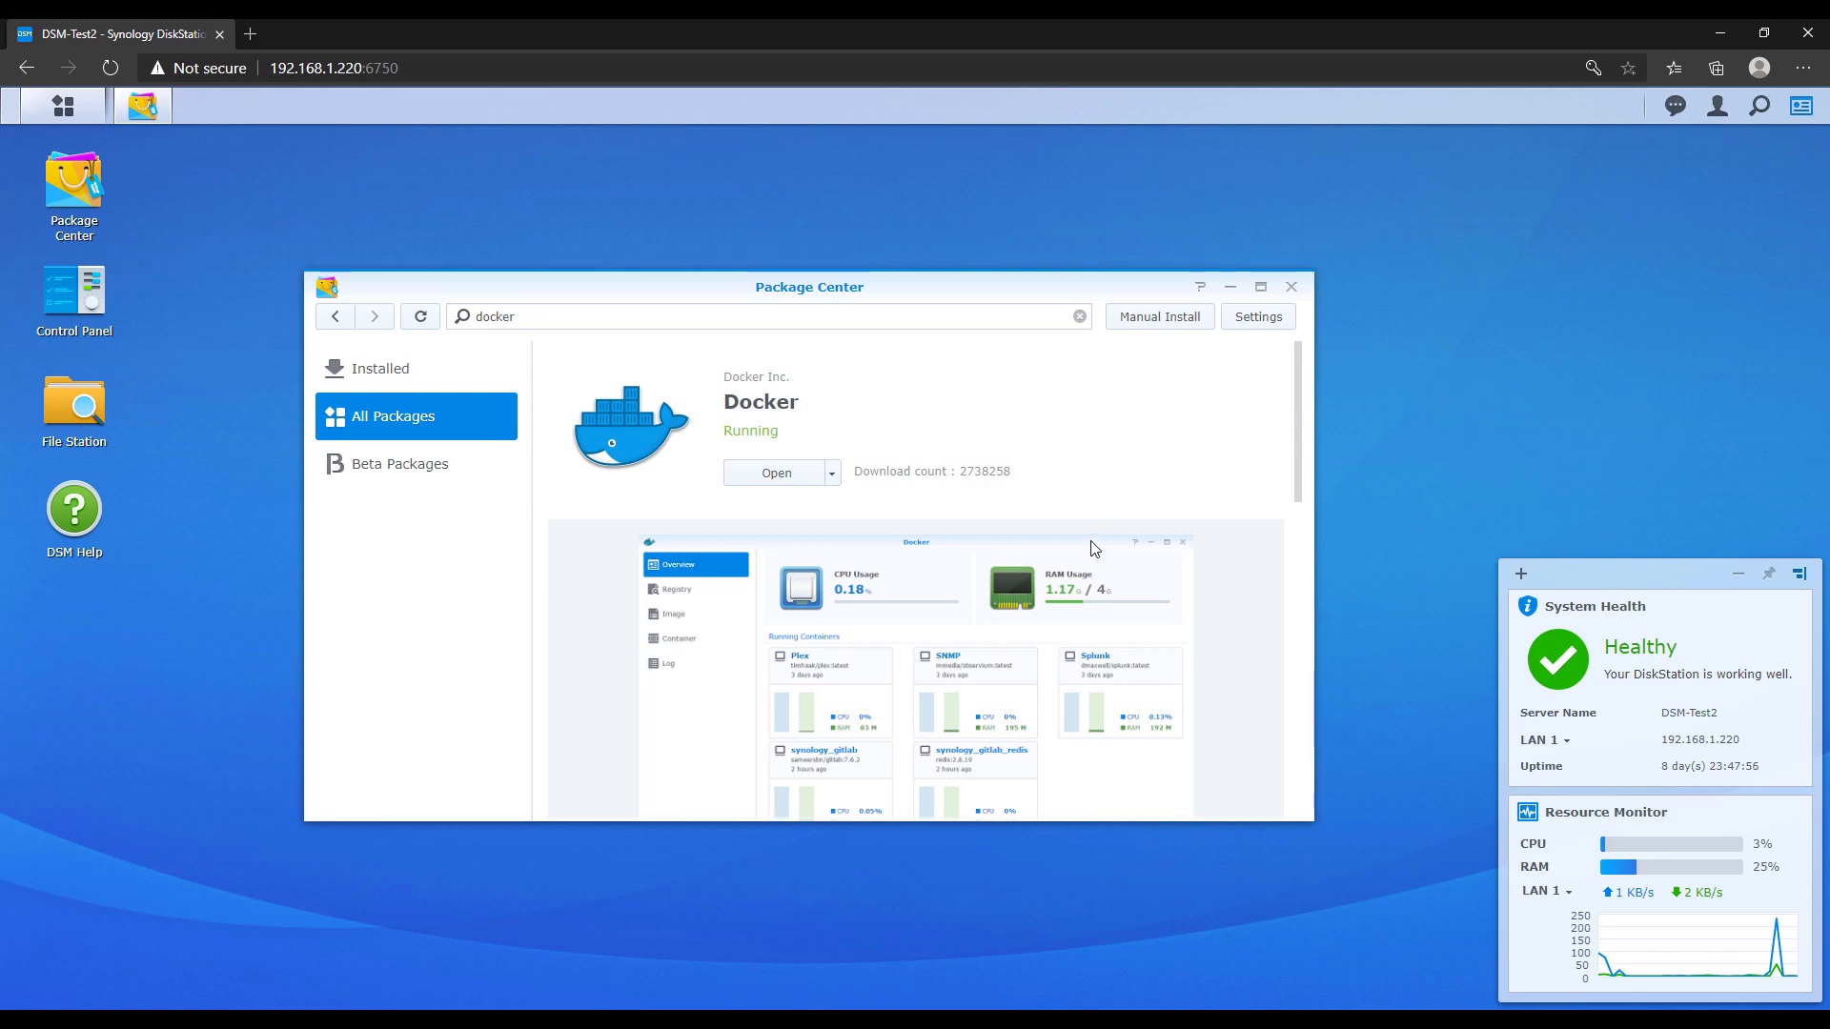
click(1293, 287)
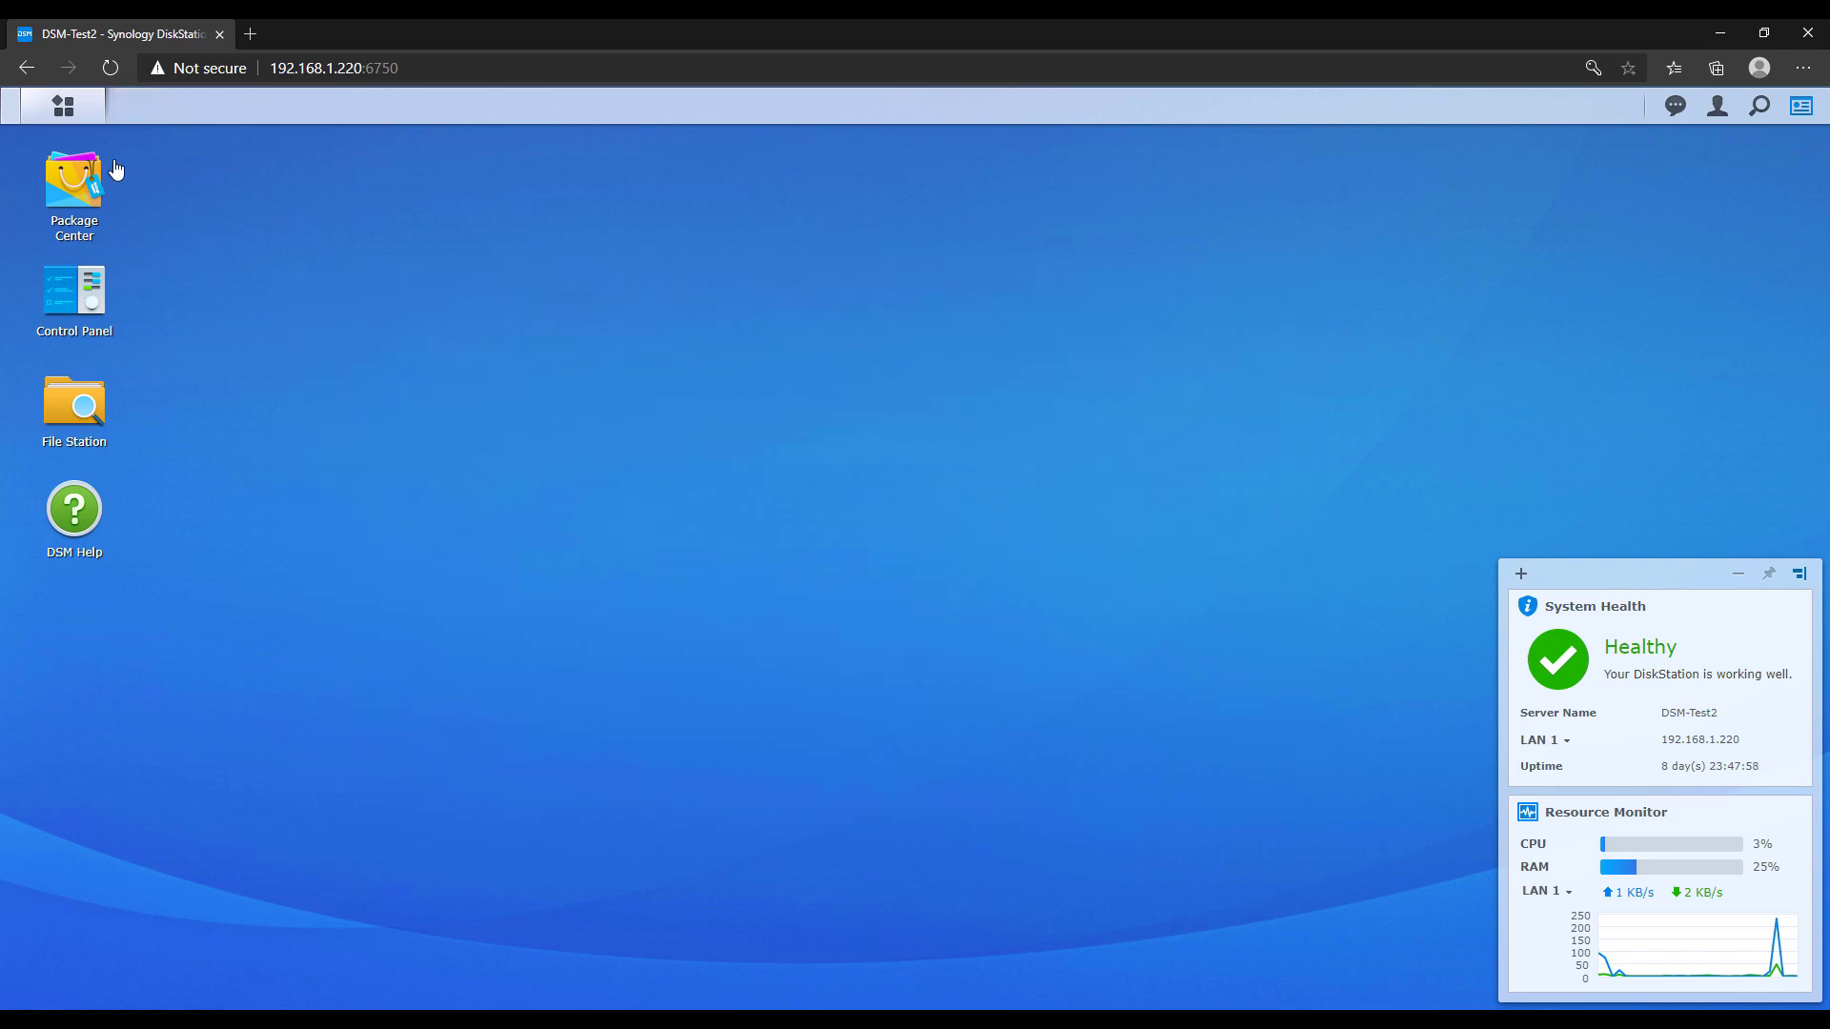
Step: Open the docker shared folder in File Station and view its action menu
click(59, 421)
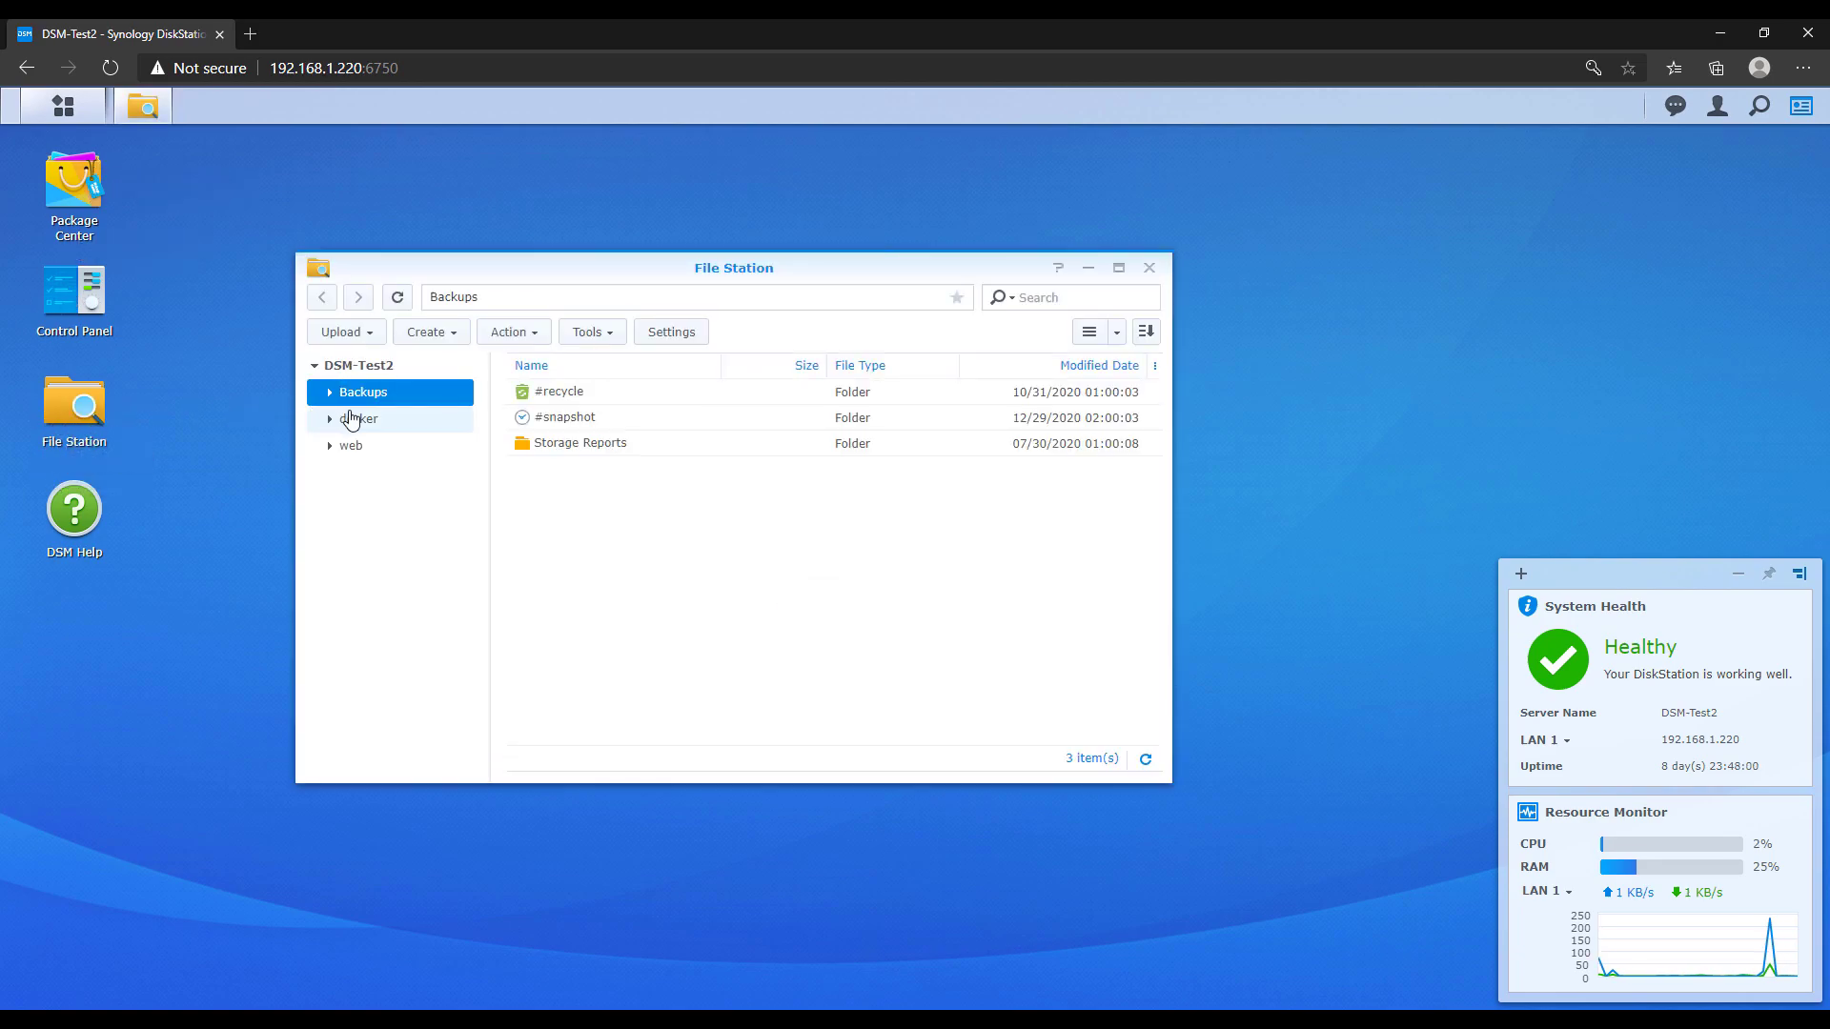
click(381, 425)
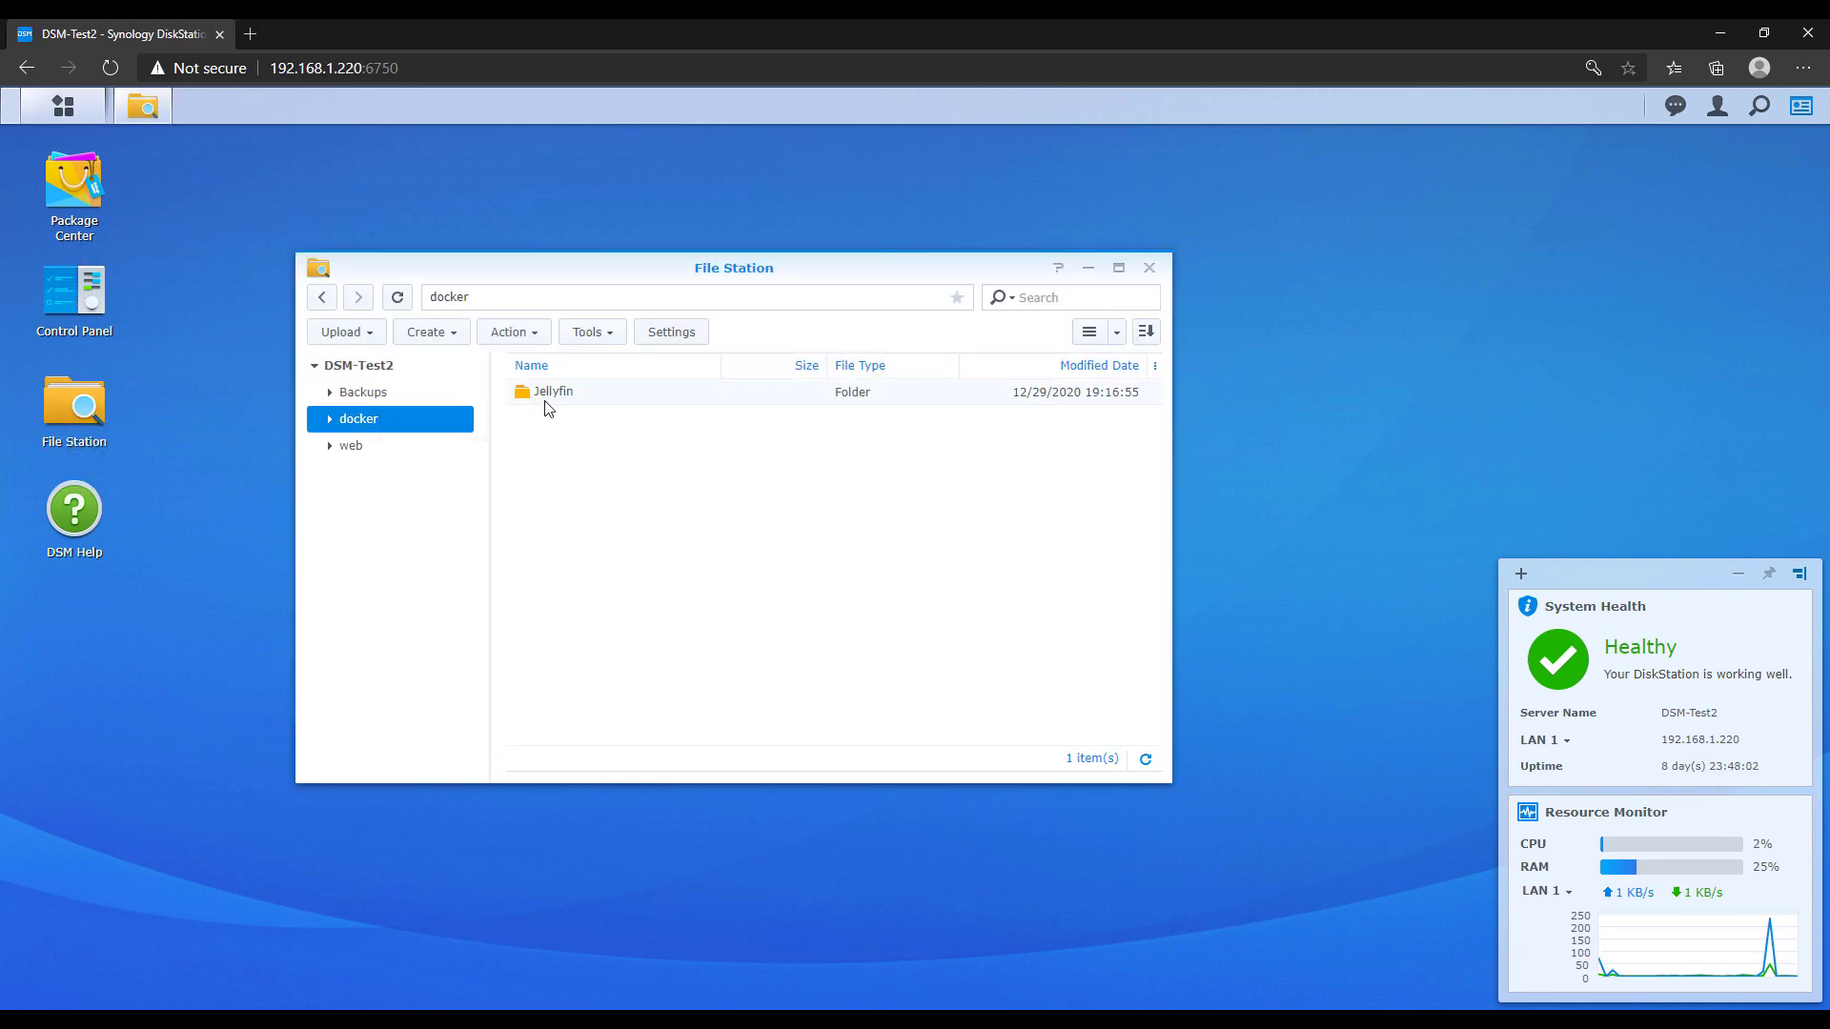
right_click(562, 440)
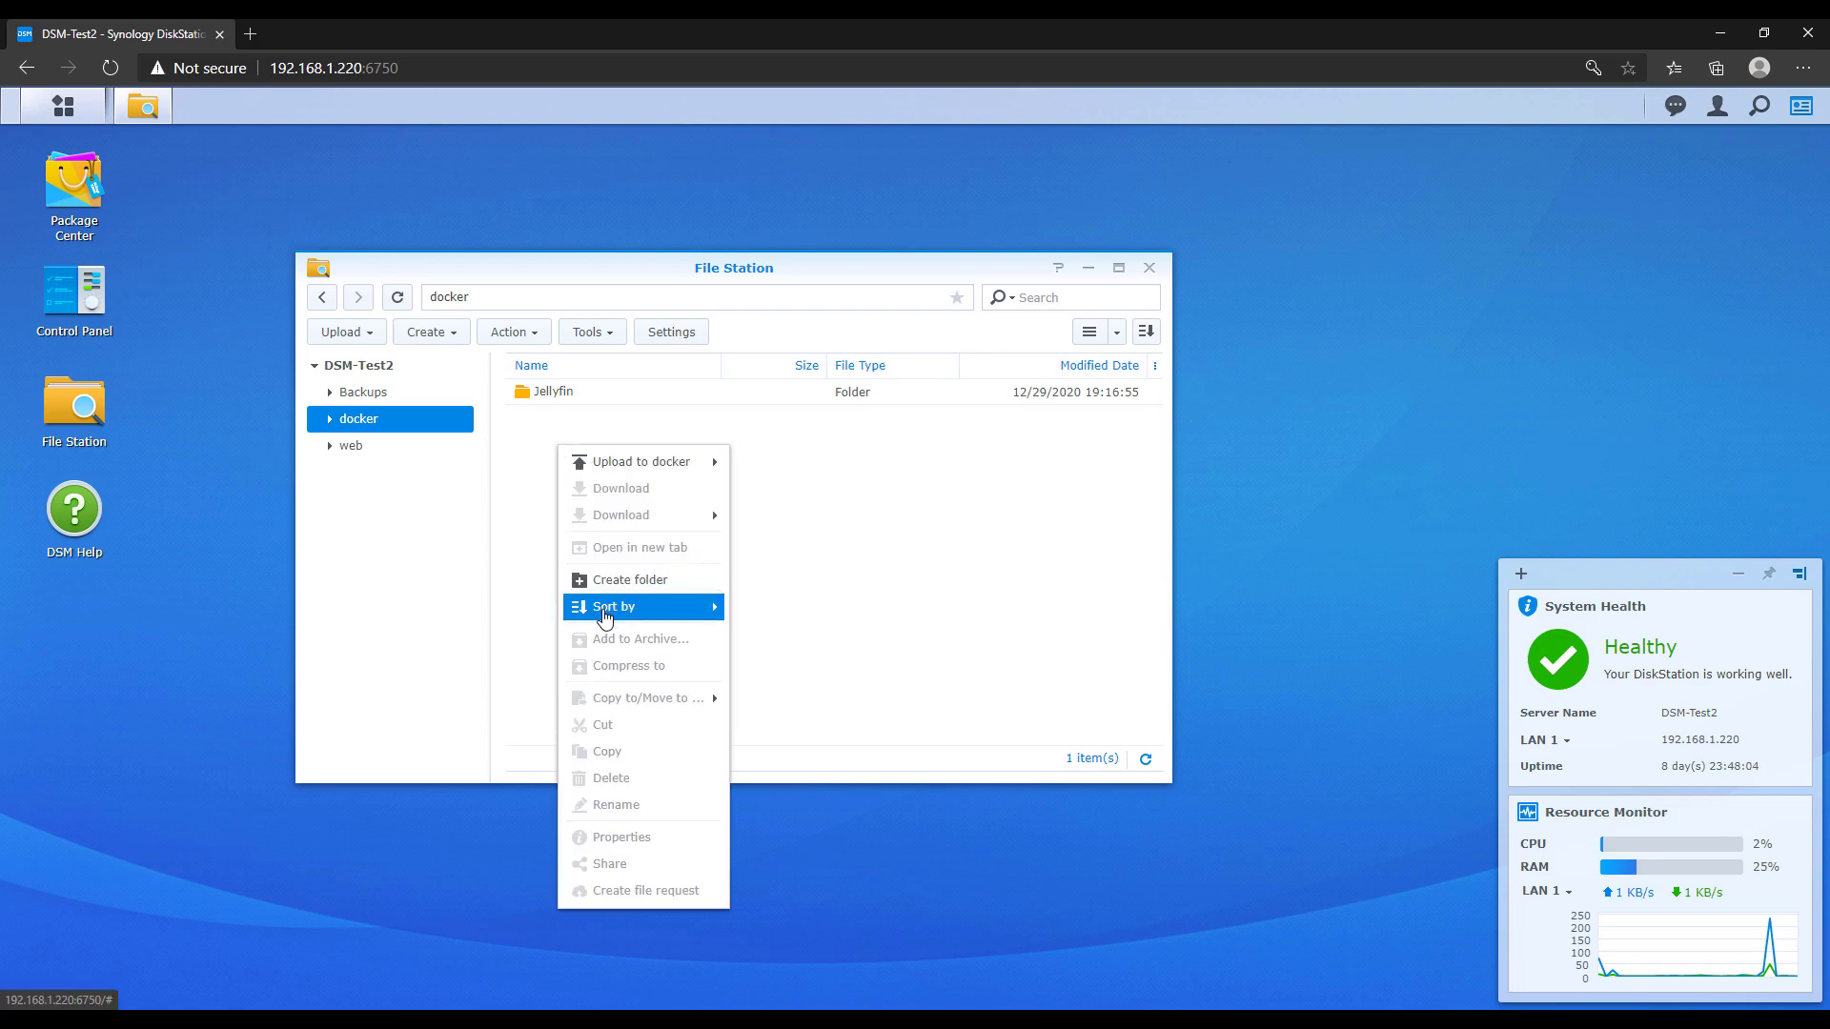
click(896, 582)
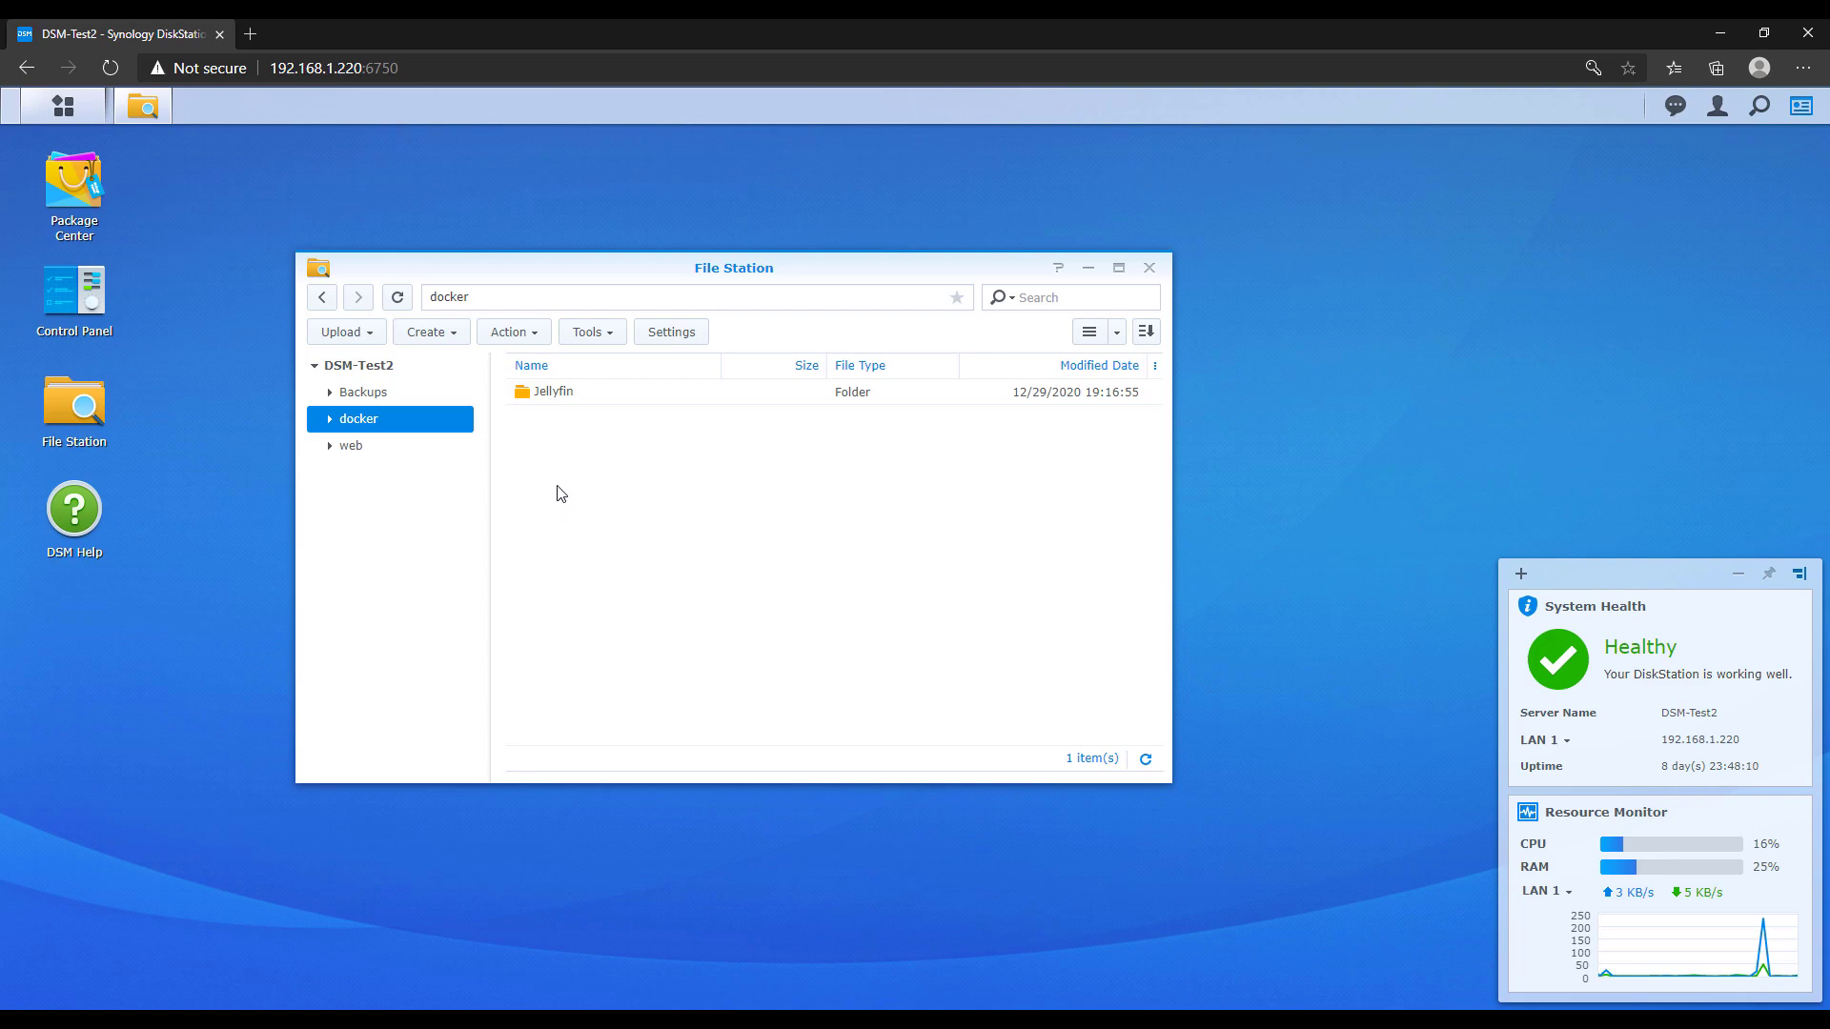
Step: Browse the Jellyfin cache and config folders, then close File Station
double_click(562, 398)
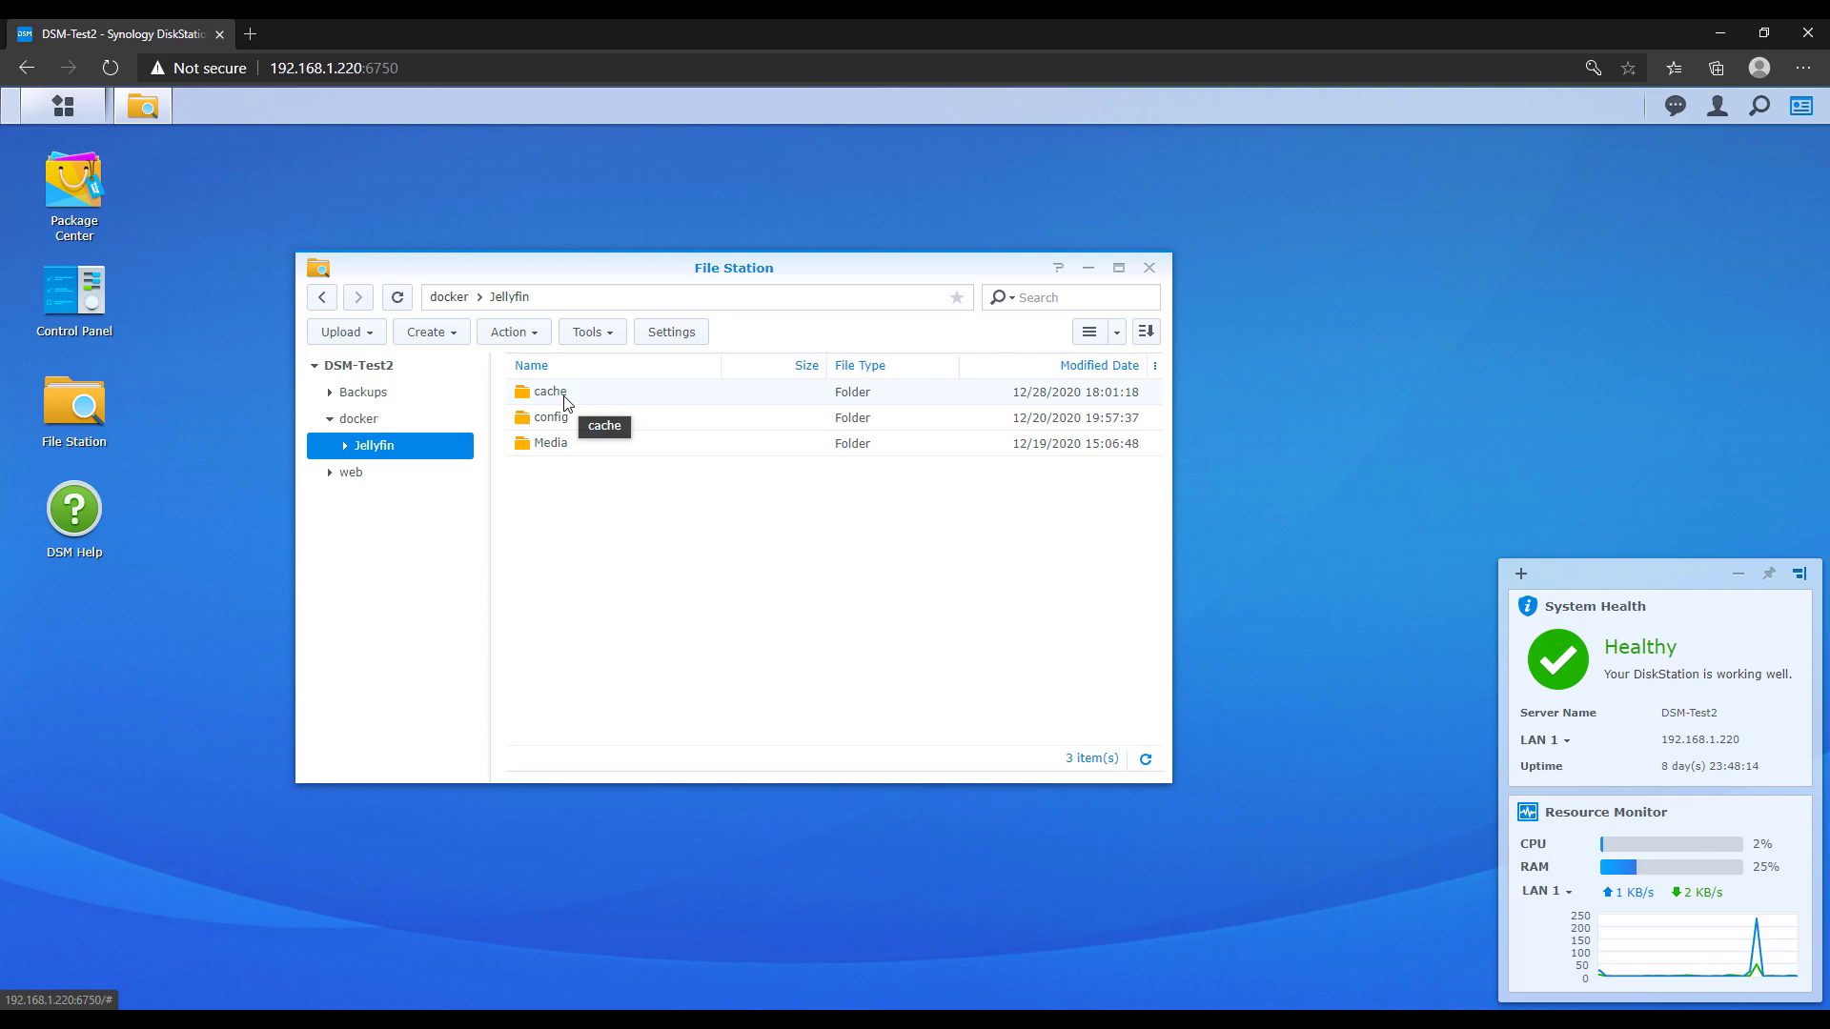
double_click(563, 399)
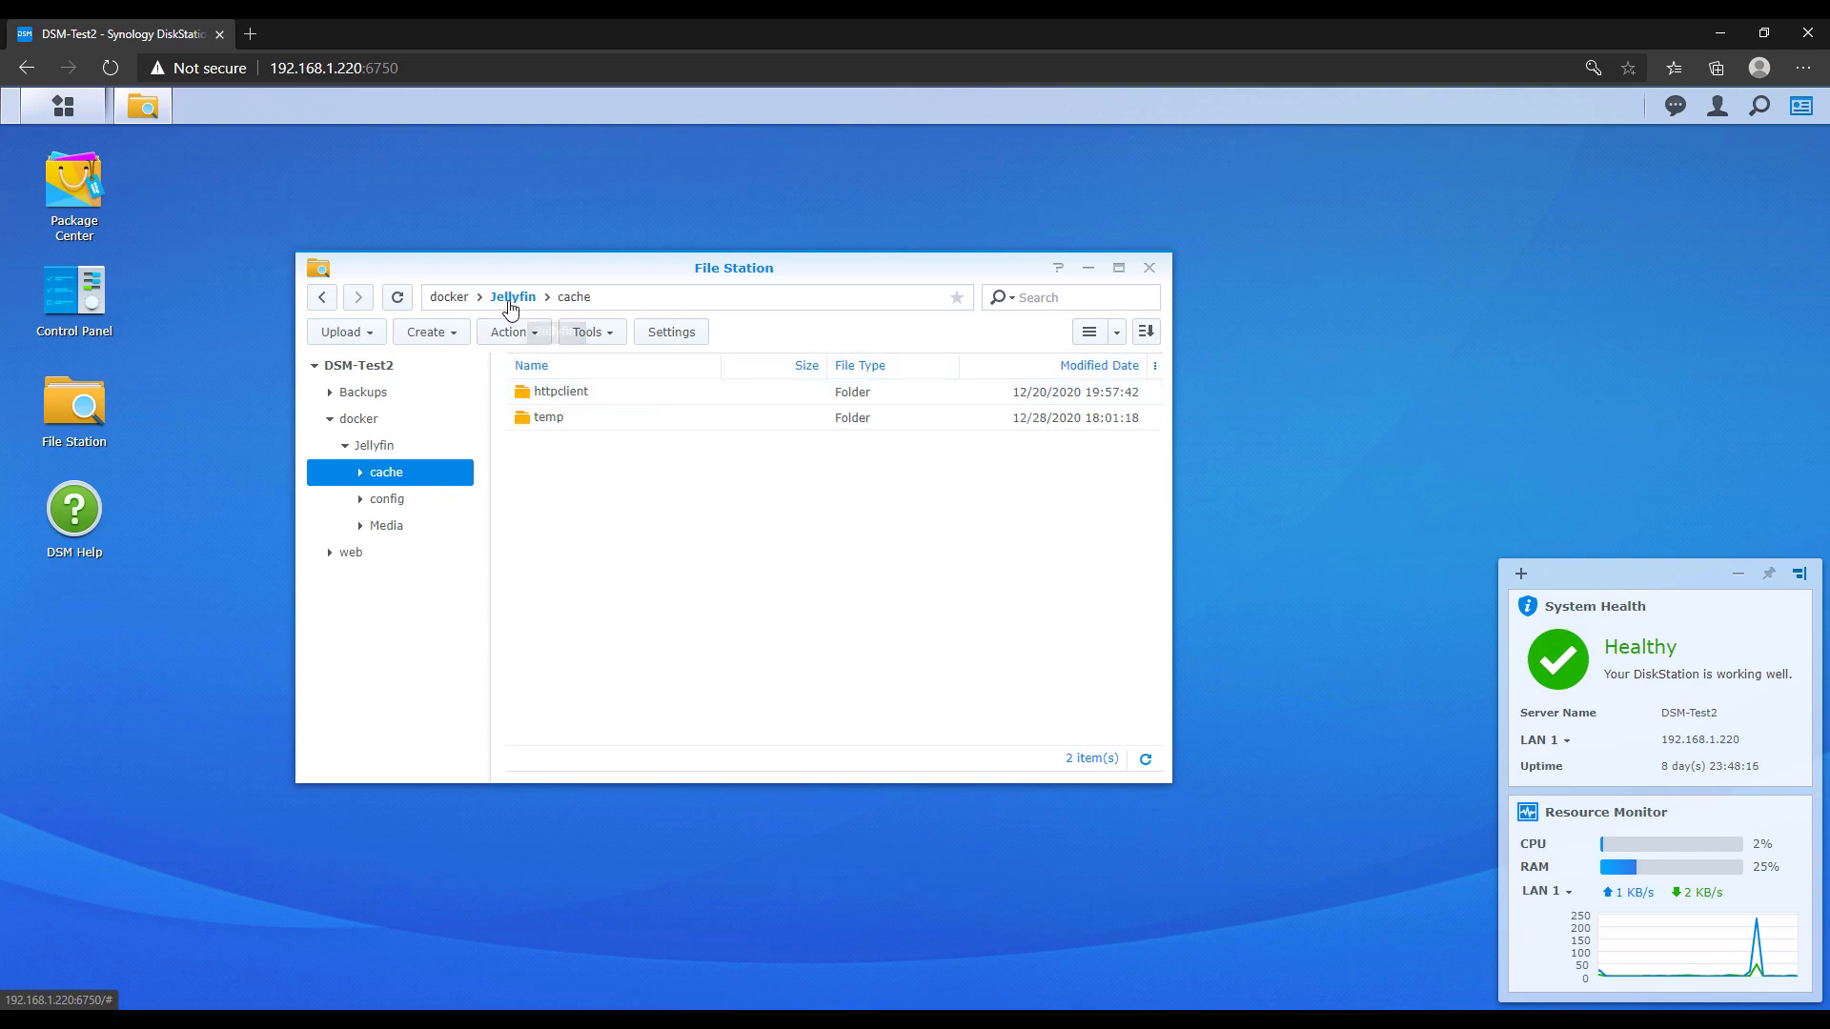
click(511, 297)
double_click(544, 416)
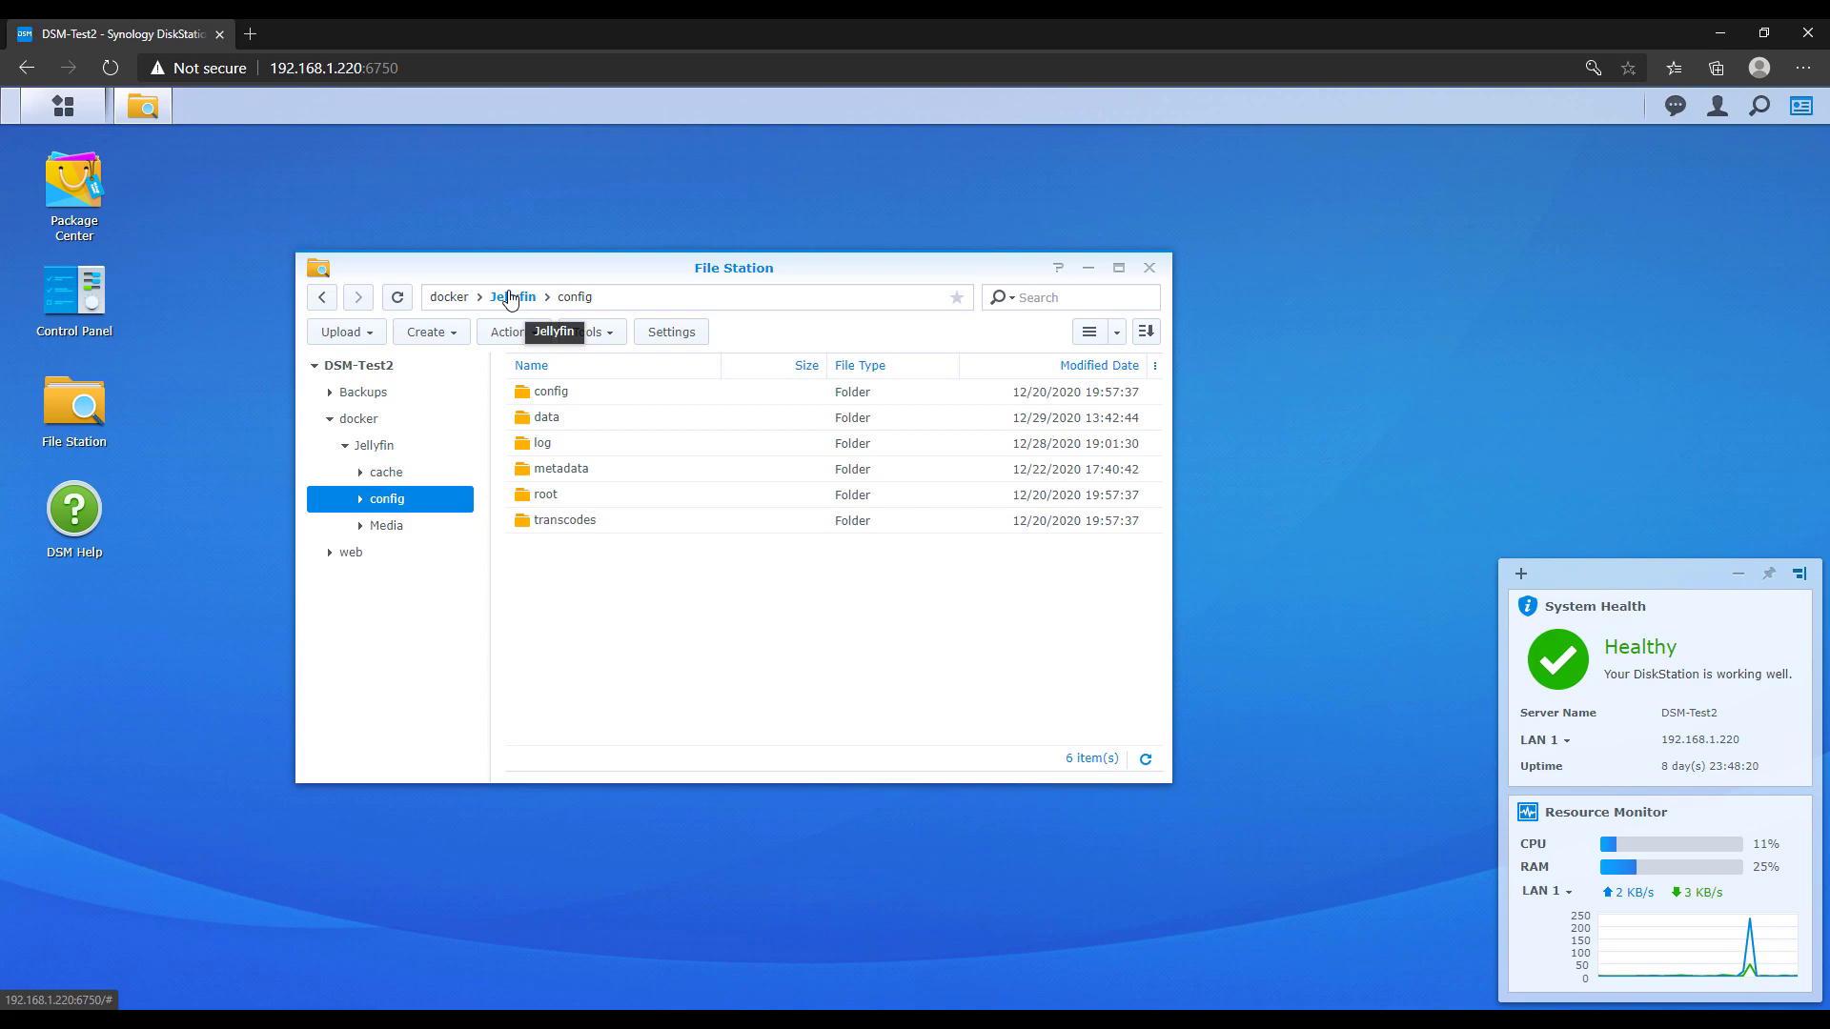
click(512, 297)
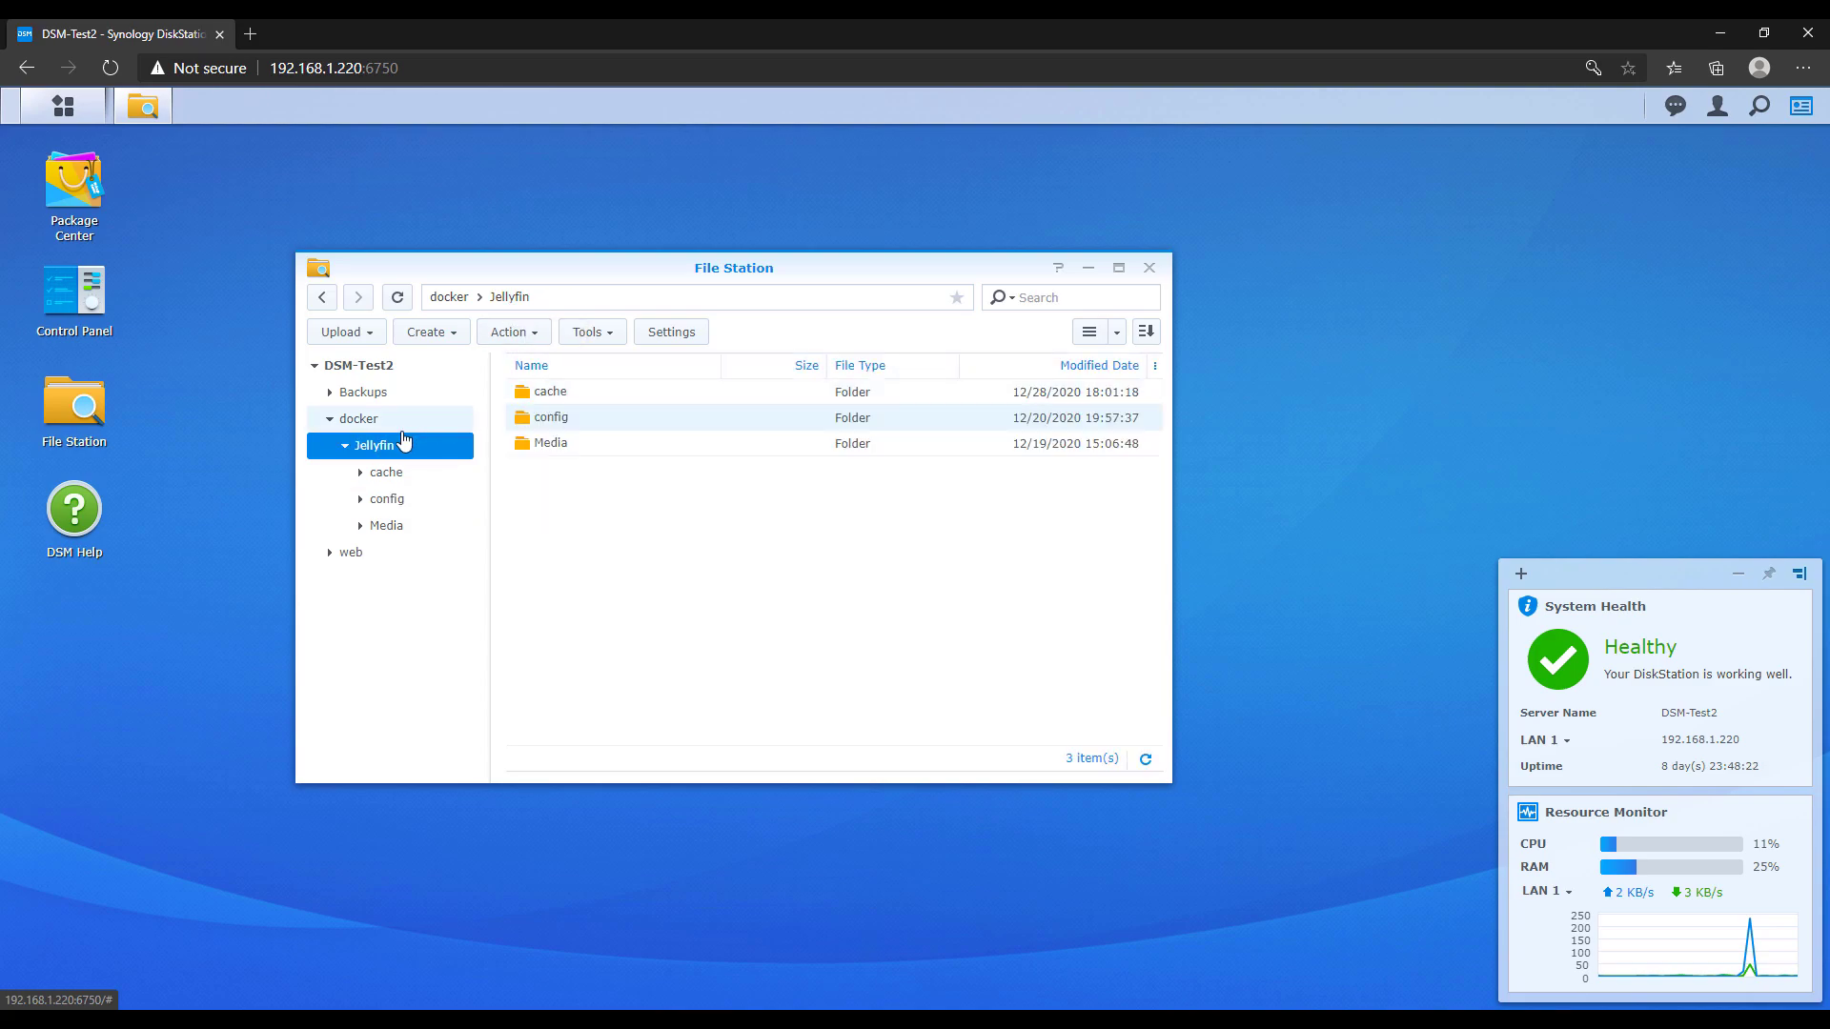
click(367, 421)
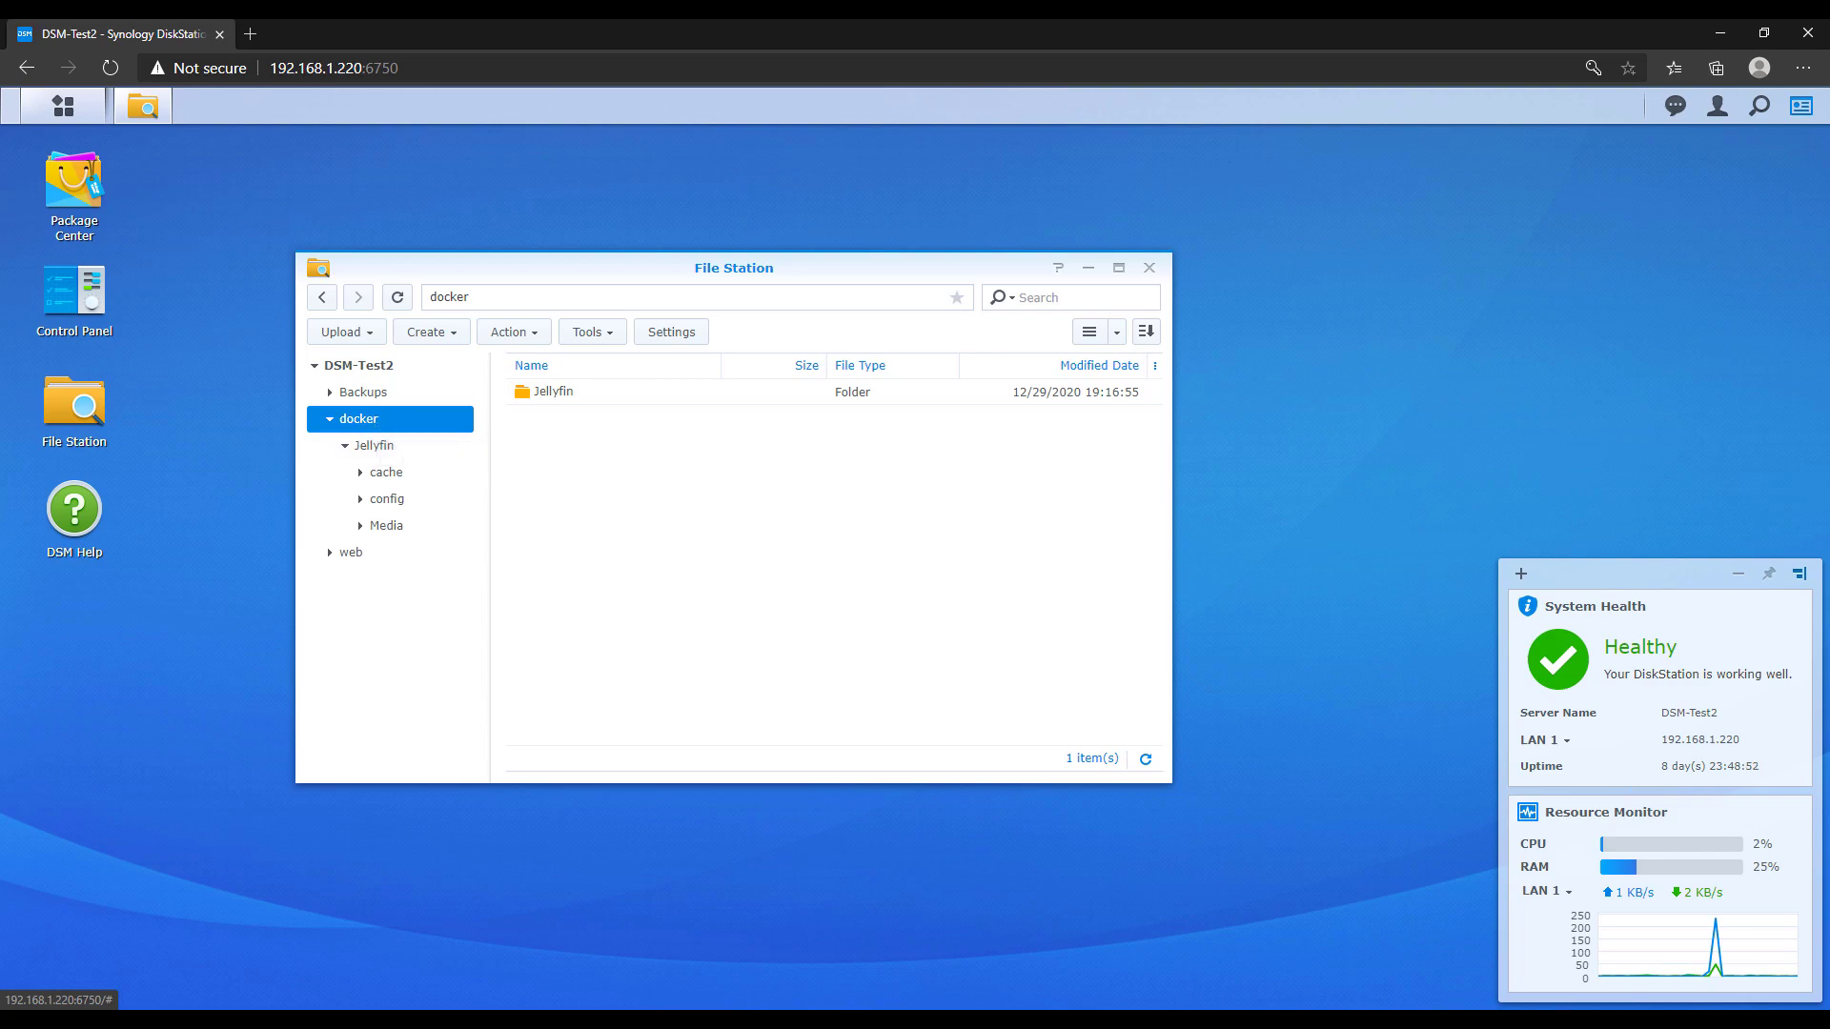
click(1149, 268)
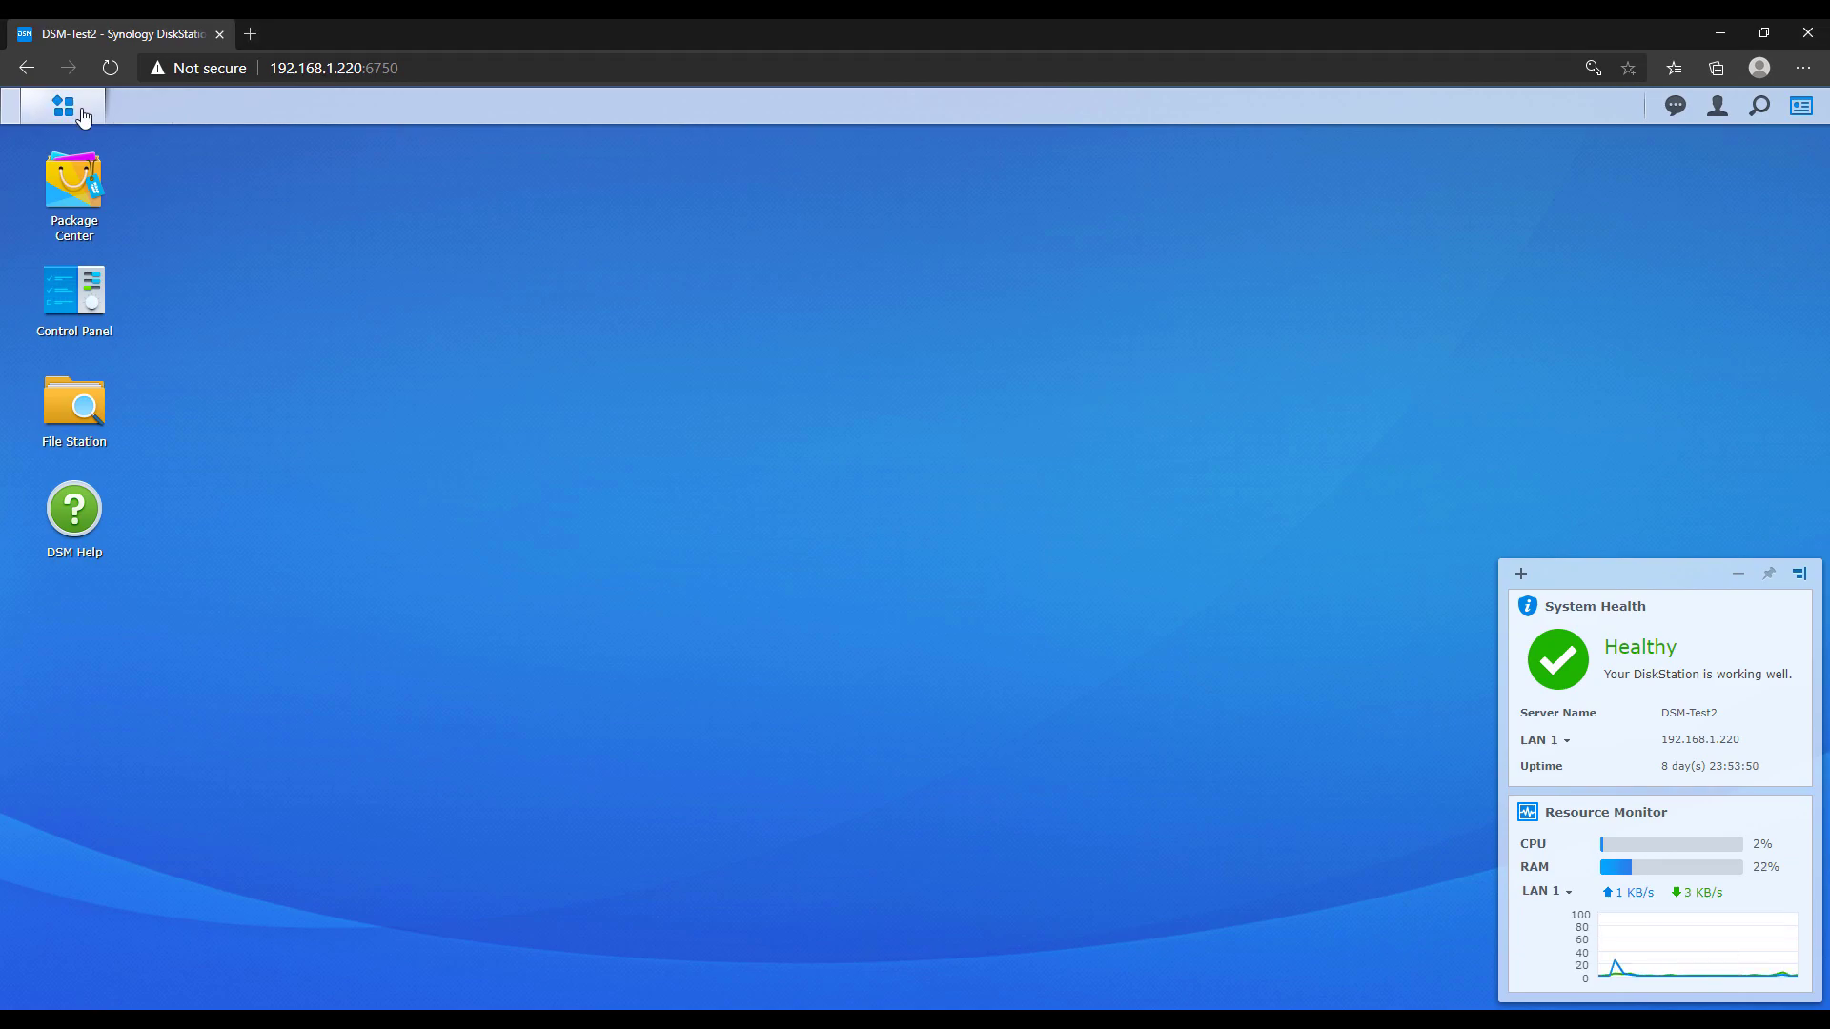
Step: Launch the Docker app from the main menu and go to its Registry page
click(63, 105)
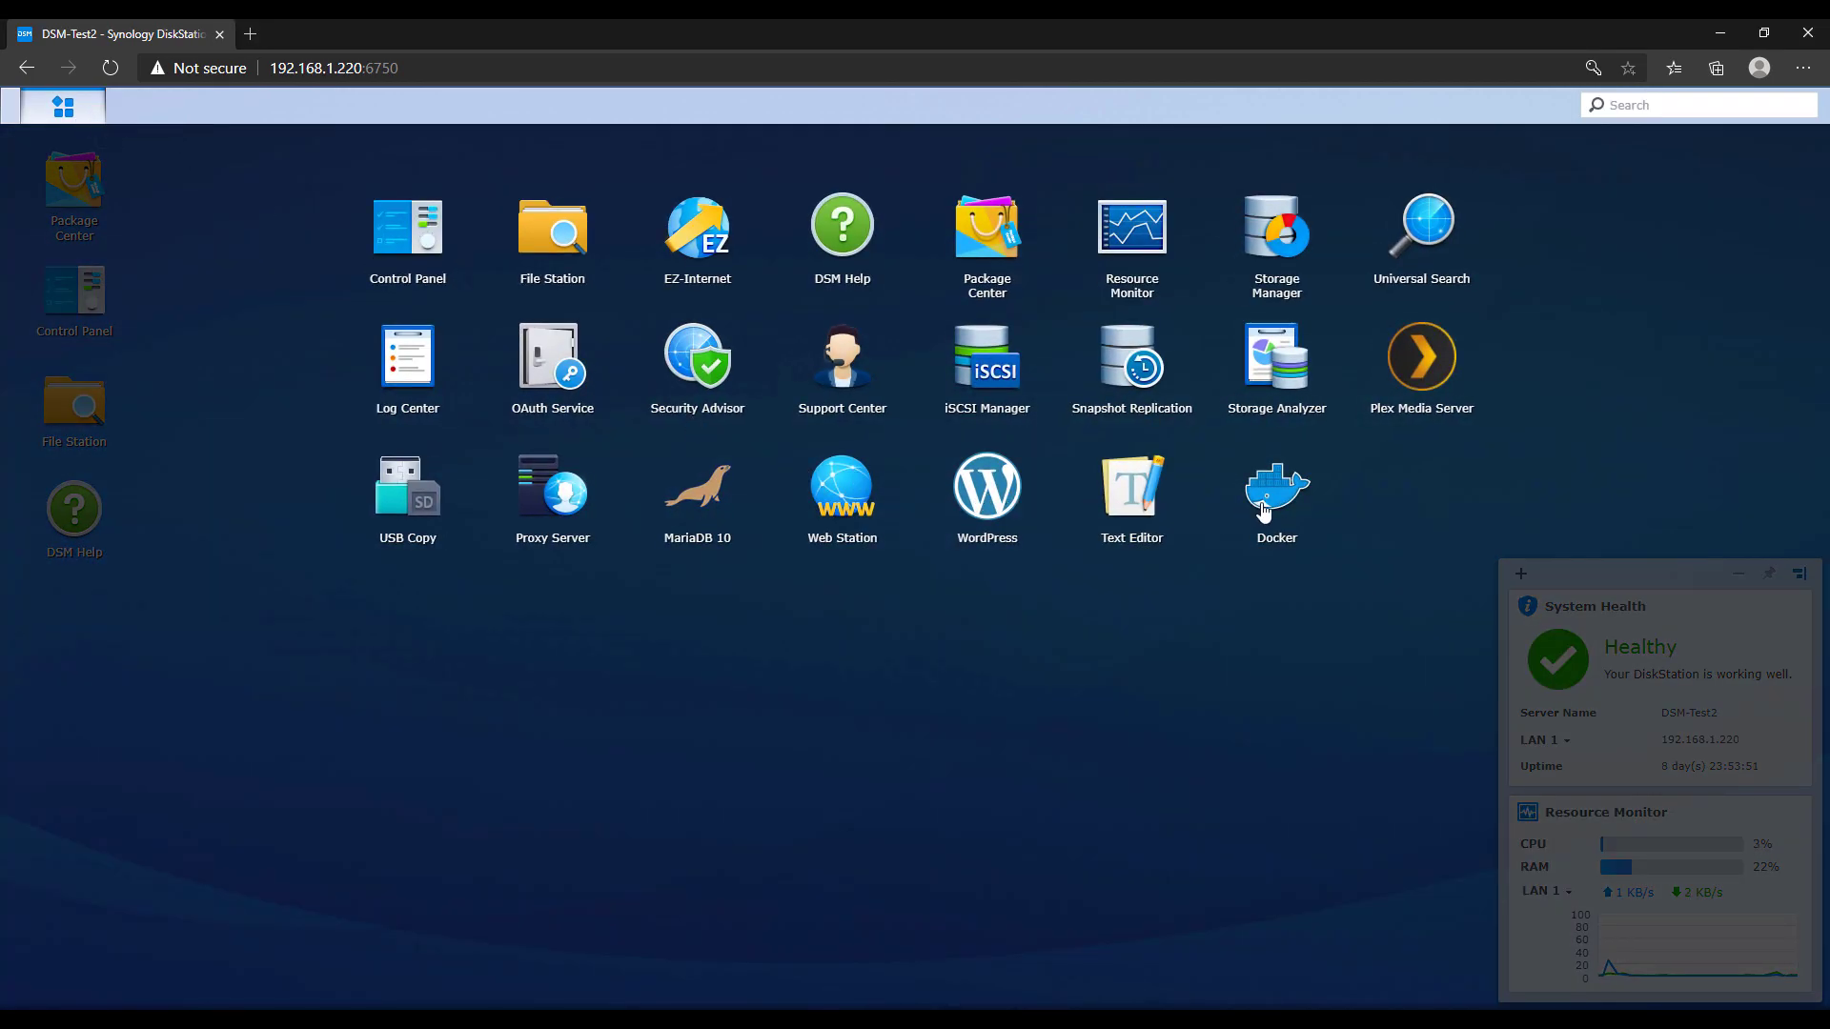
click(1264, 513)
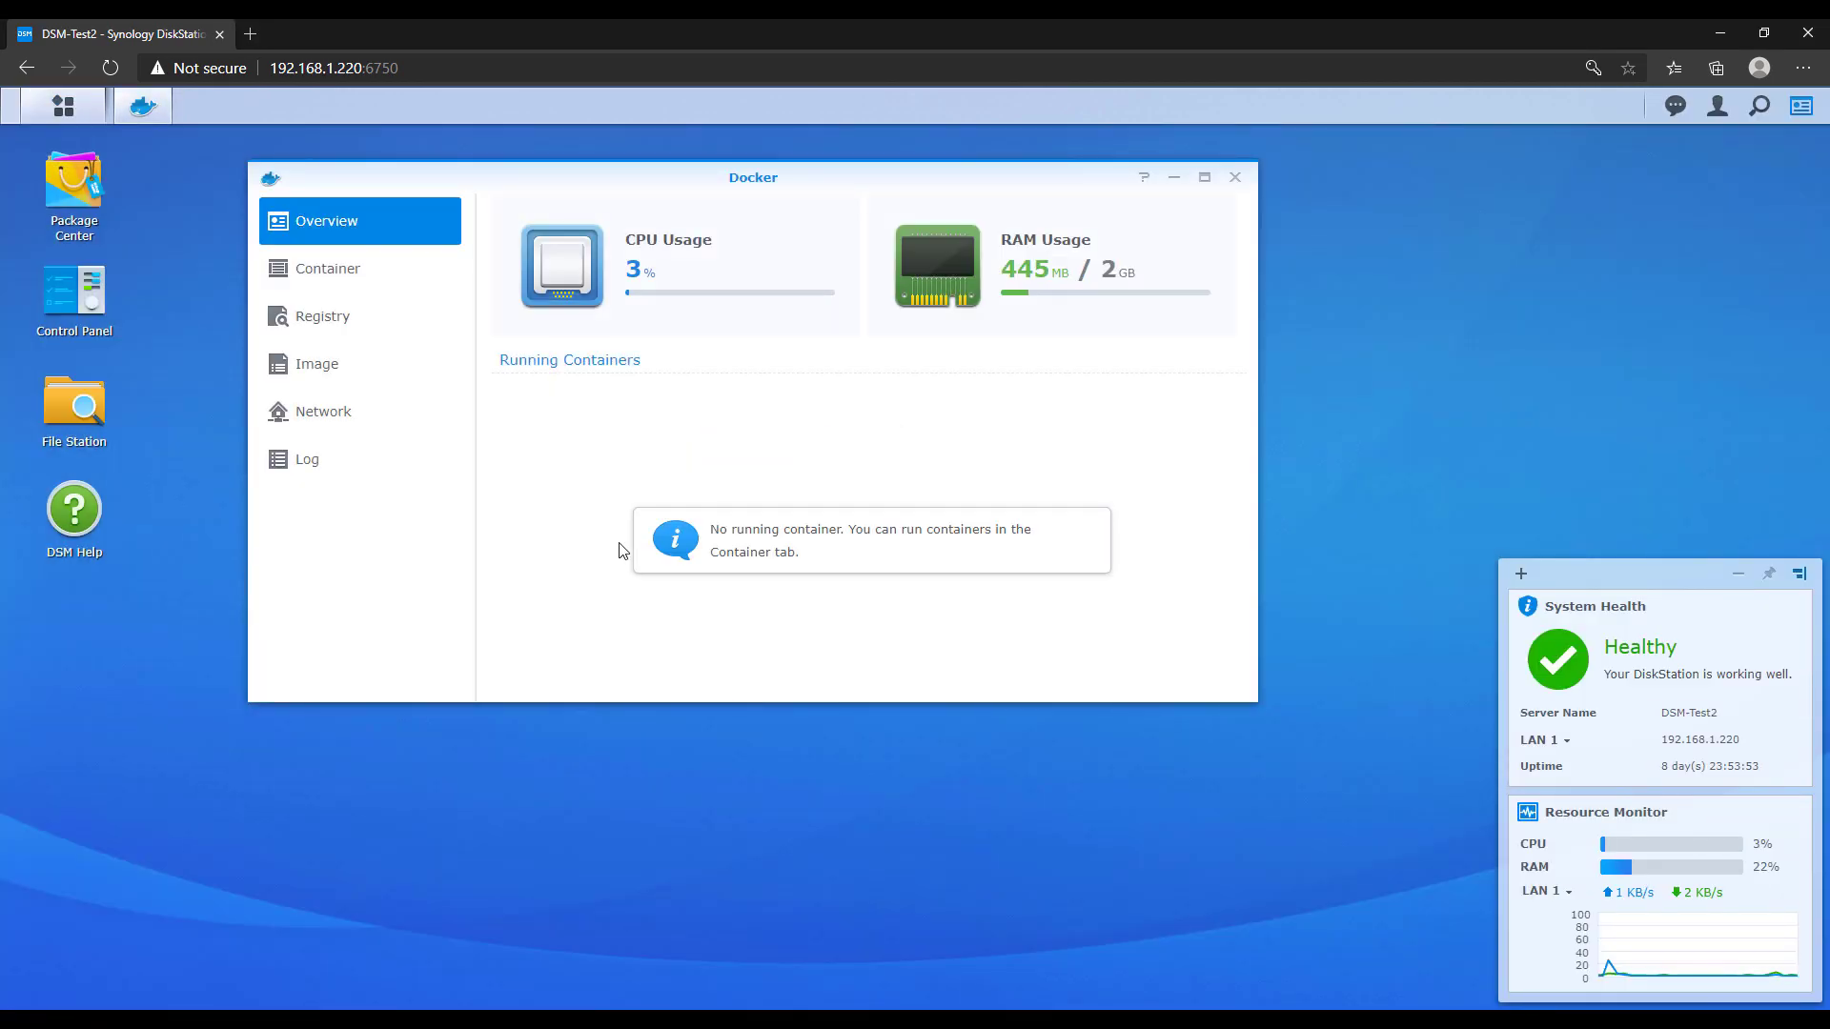
click(345, 334)
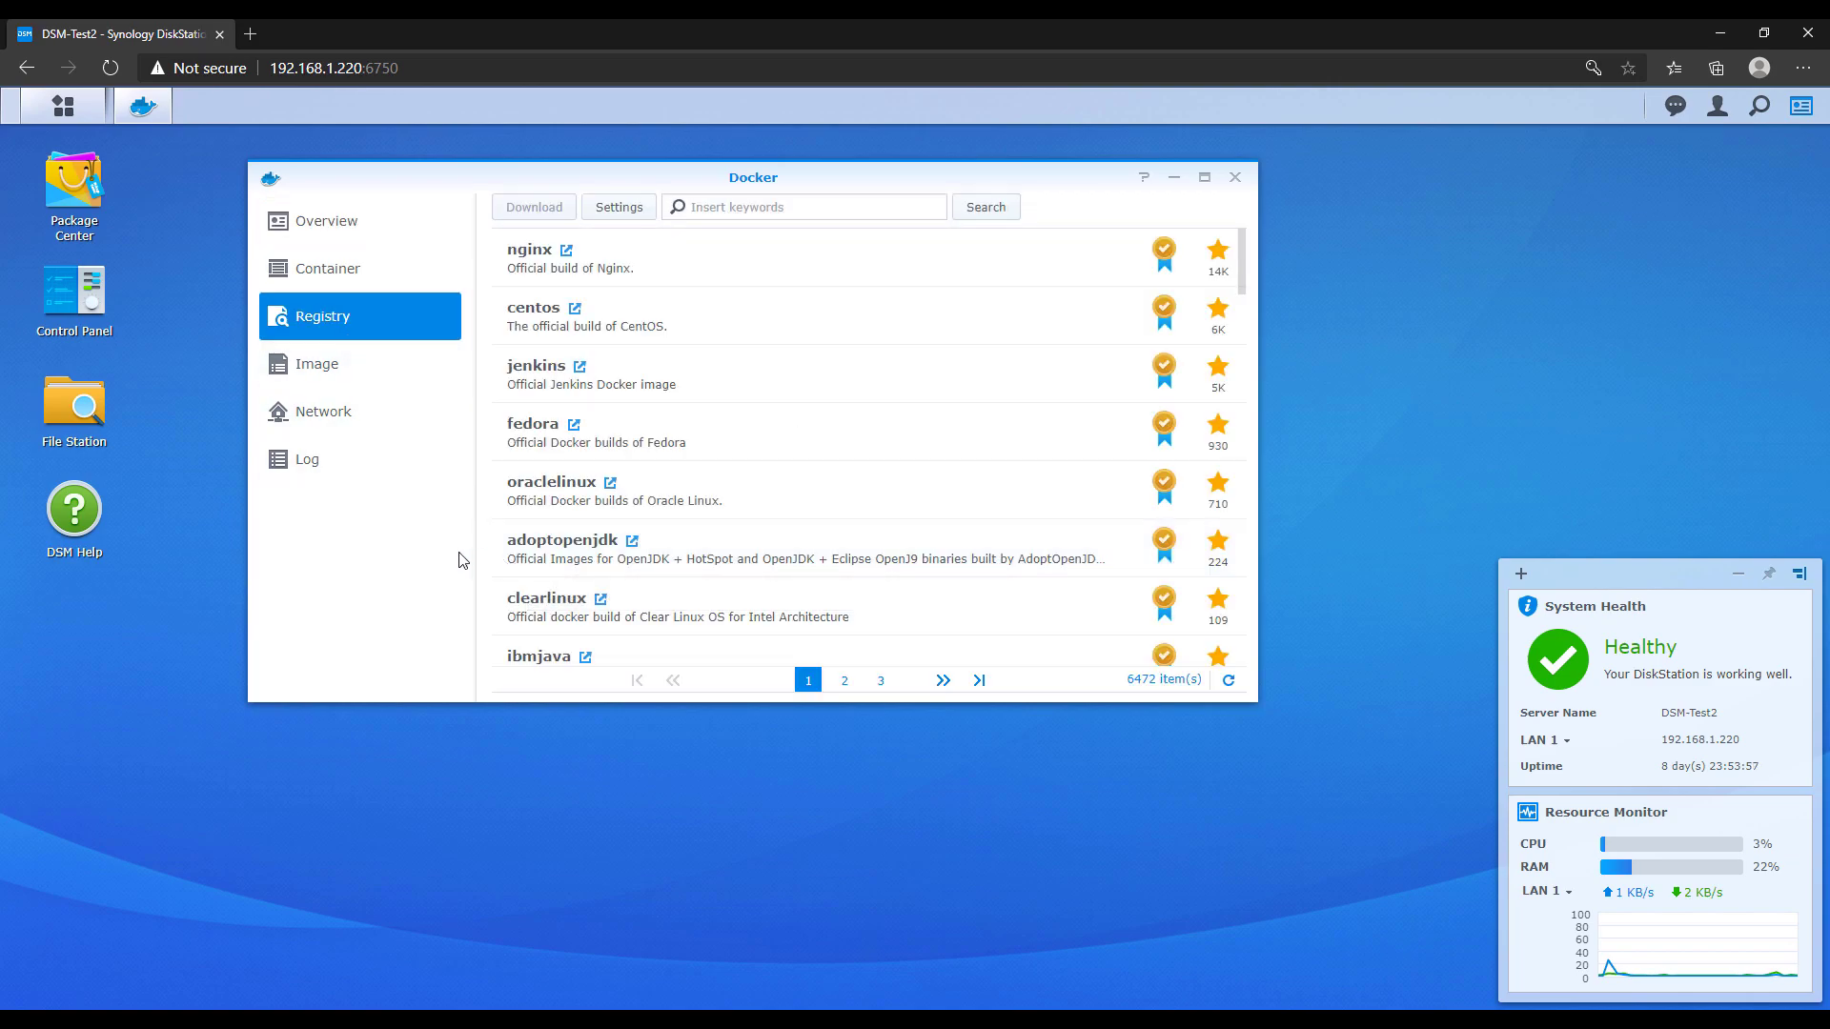
Step: Back out of the registry settings without adding a source, keeping Docker Hub
click(627, 218)
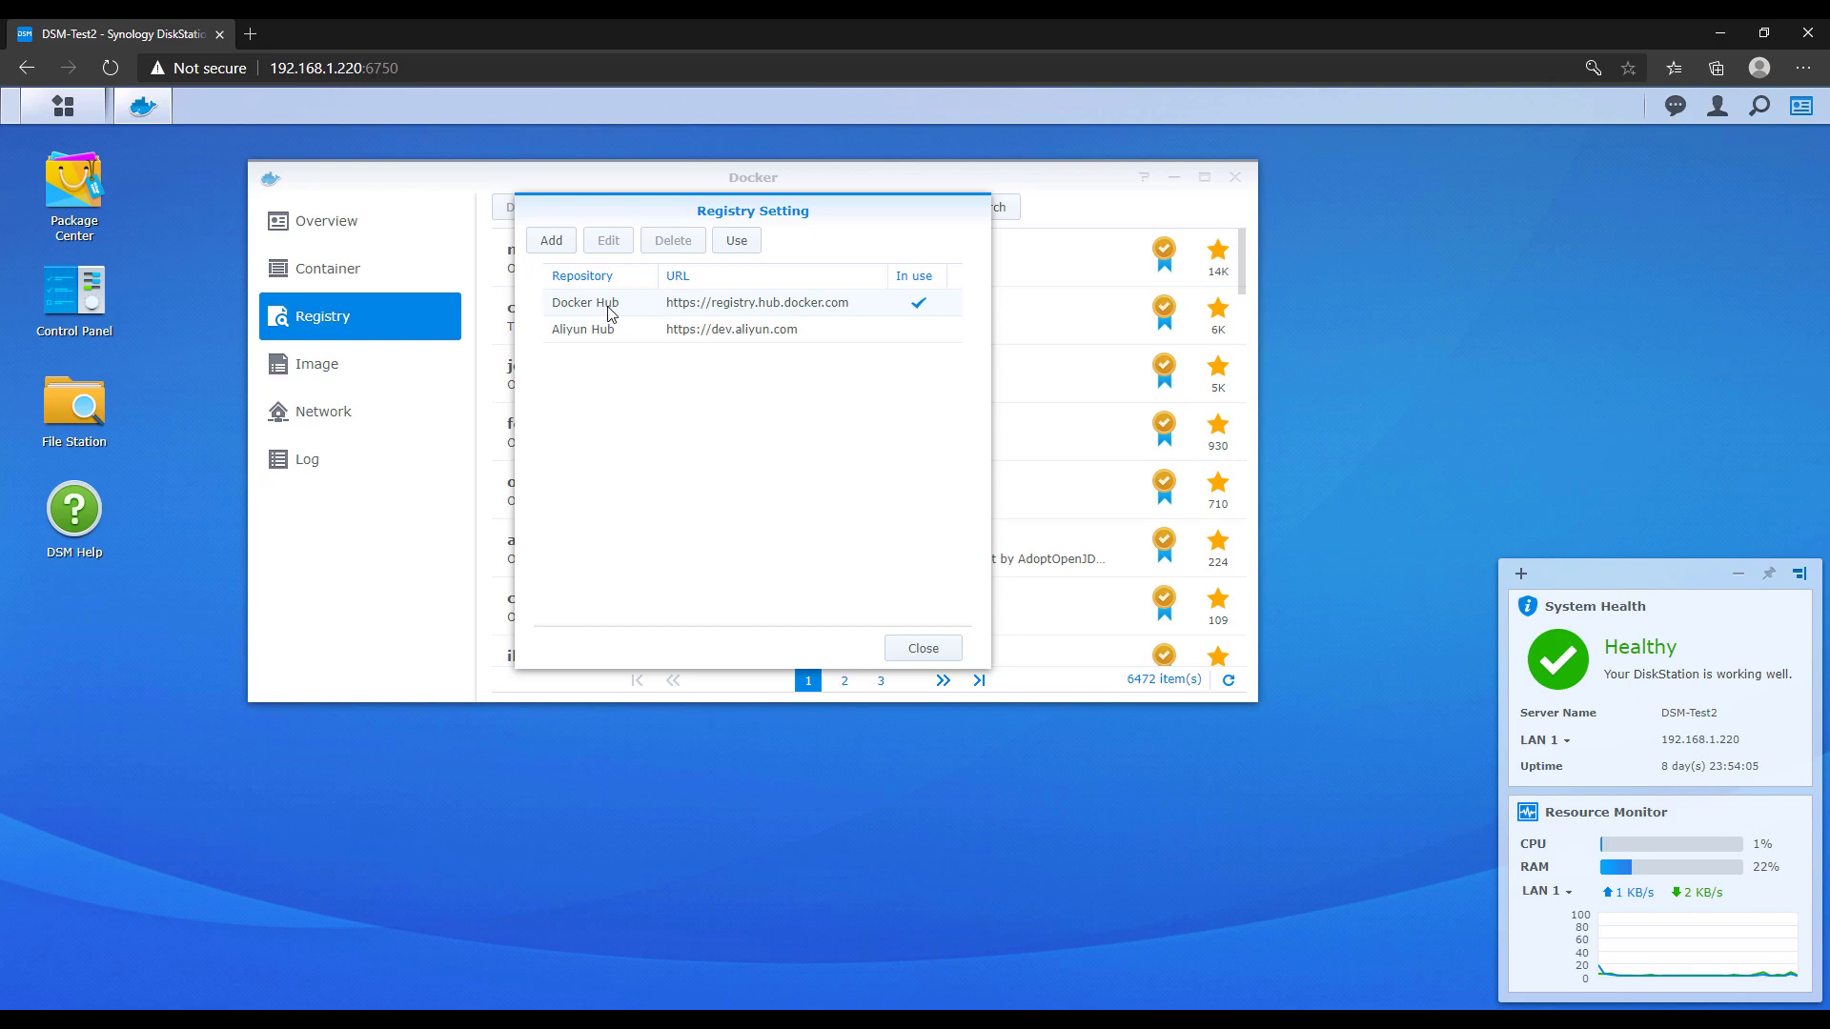
click(552, 243)
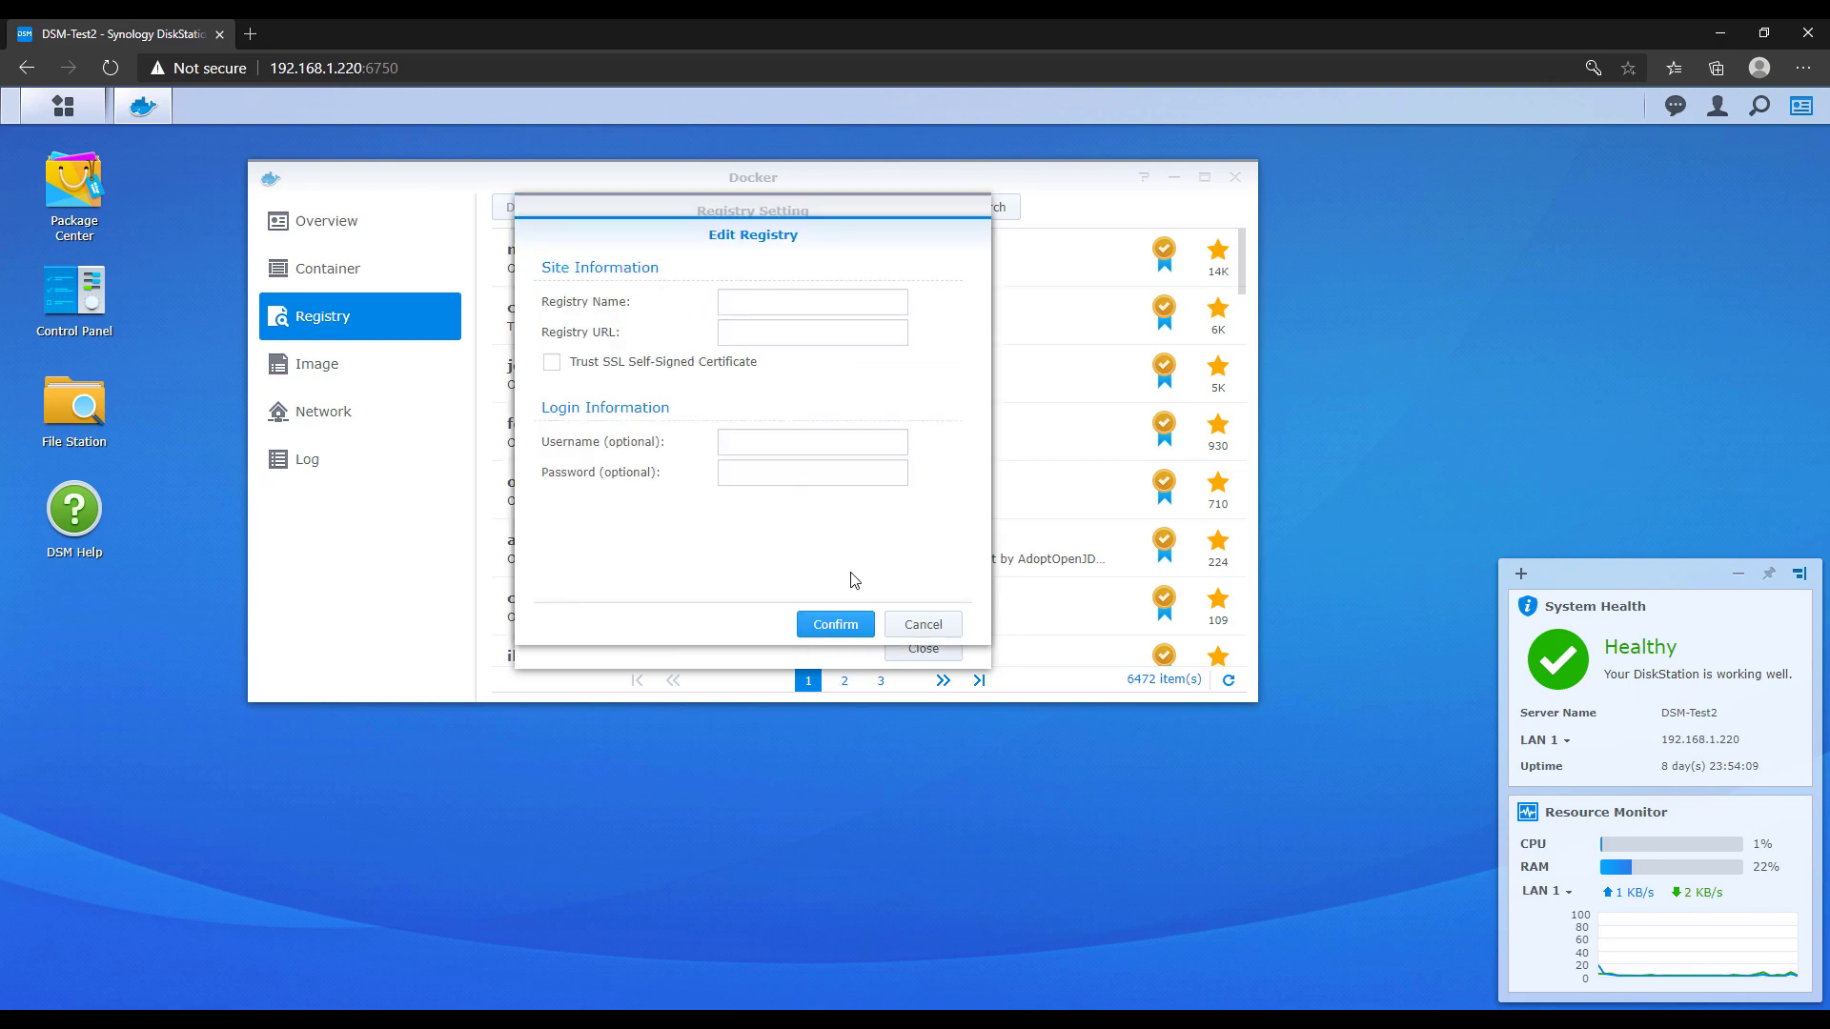
click(925, 626)
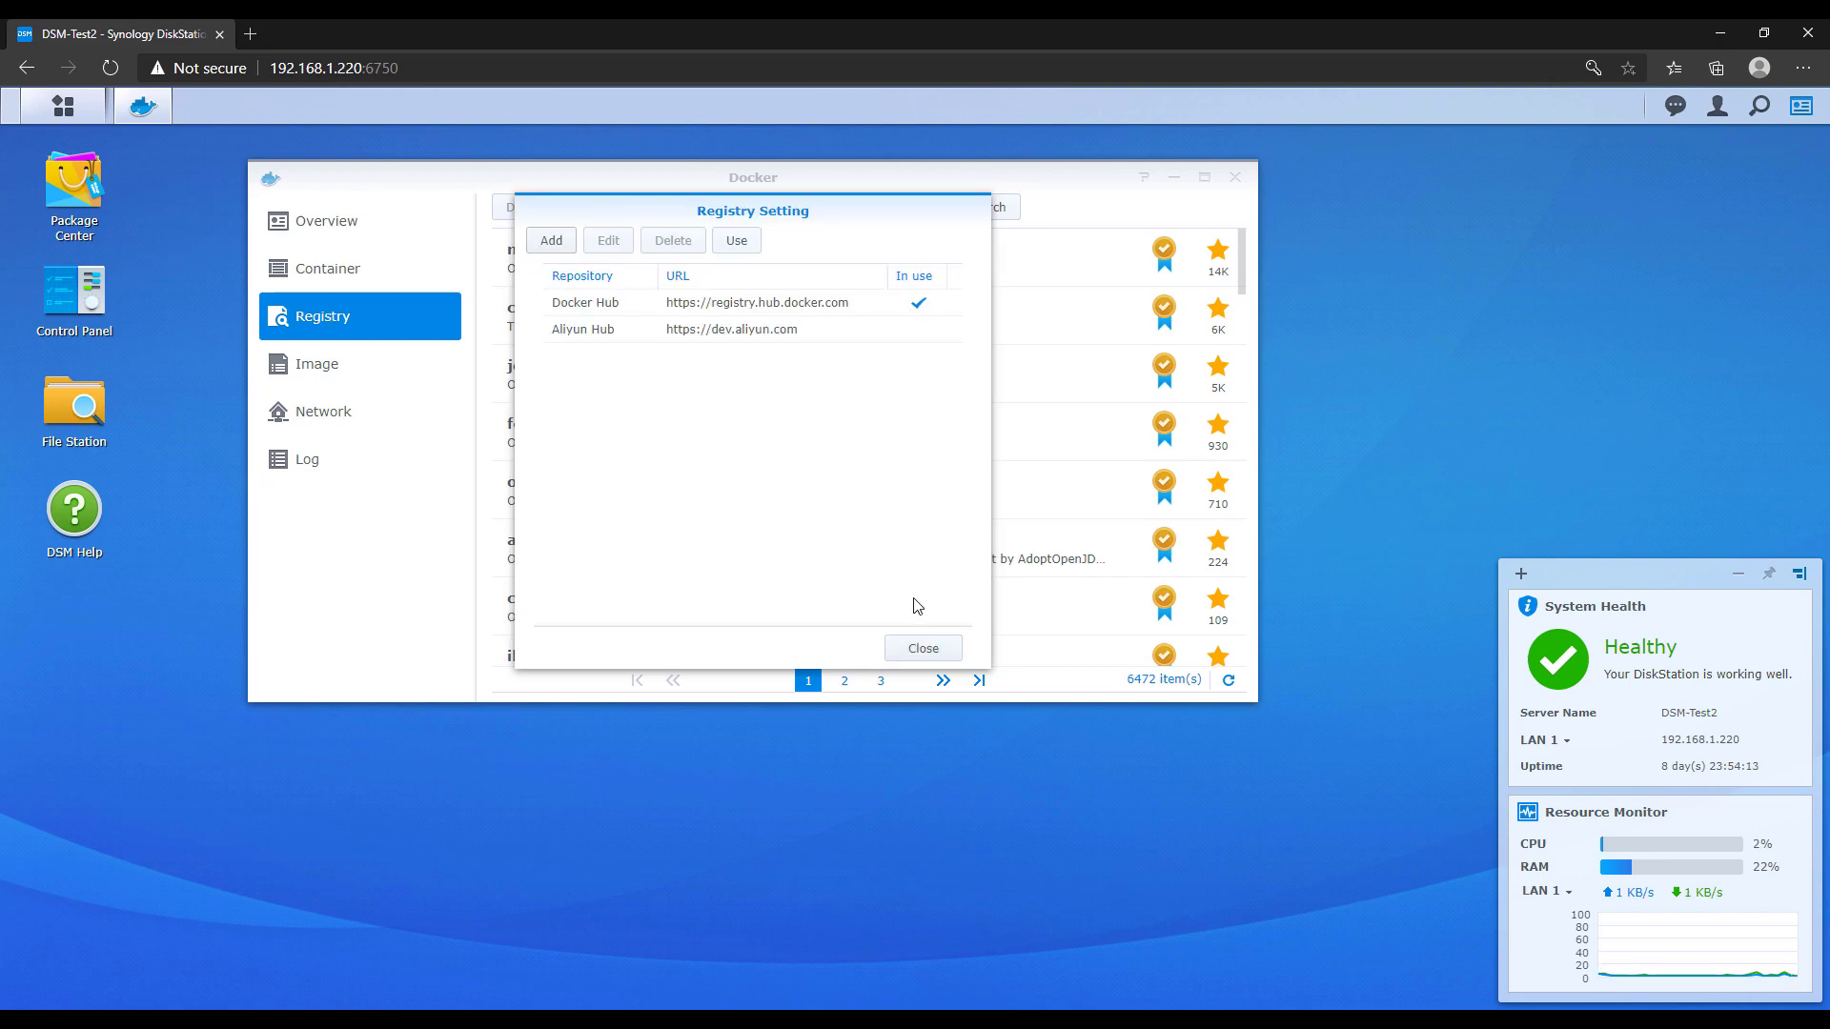
click(926, 649)
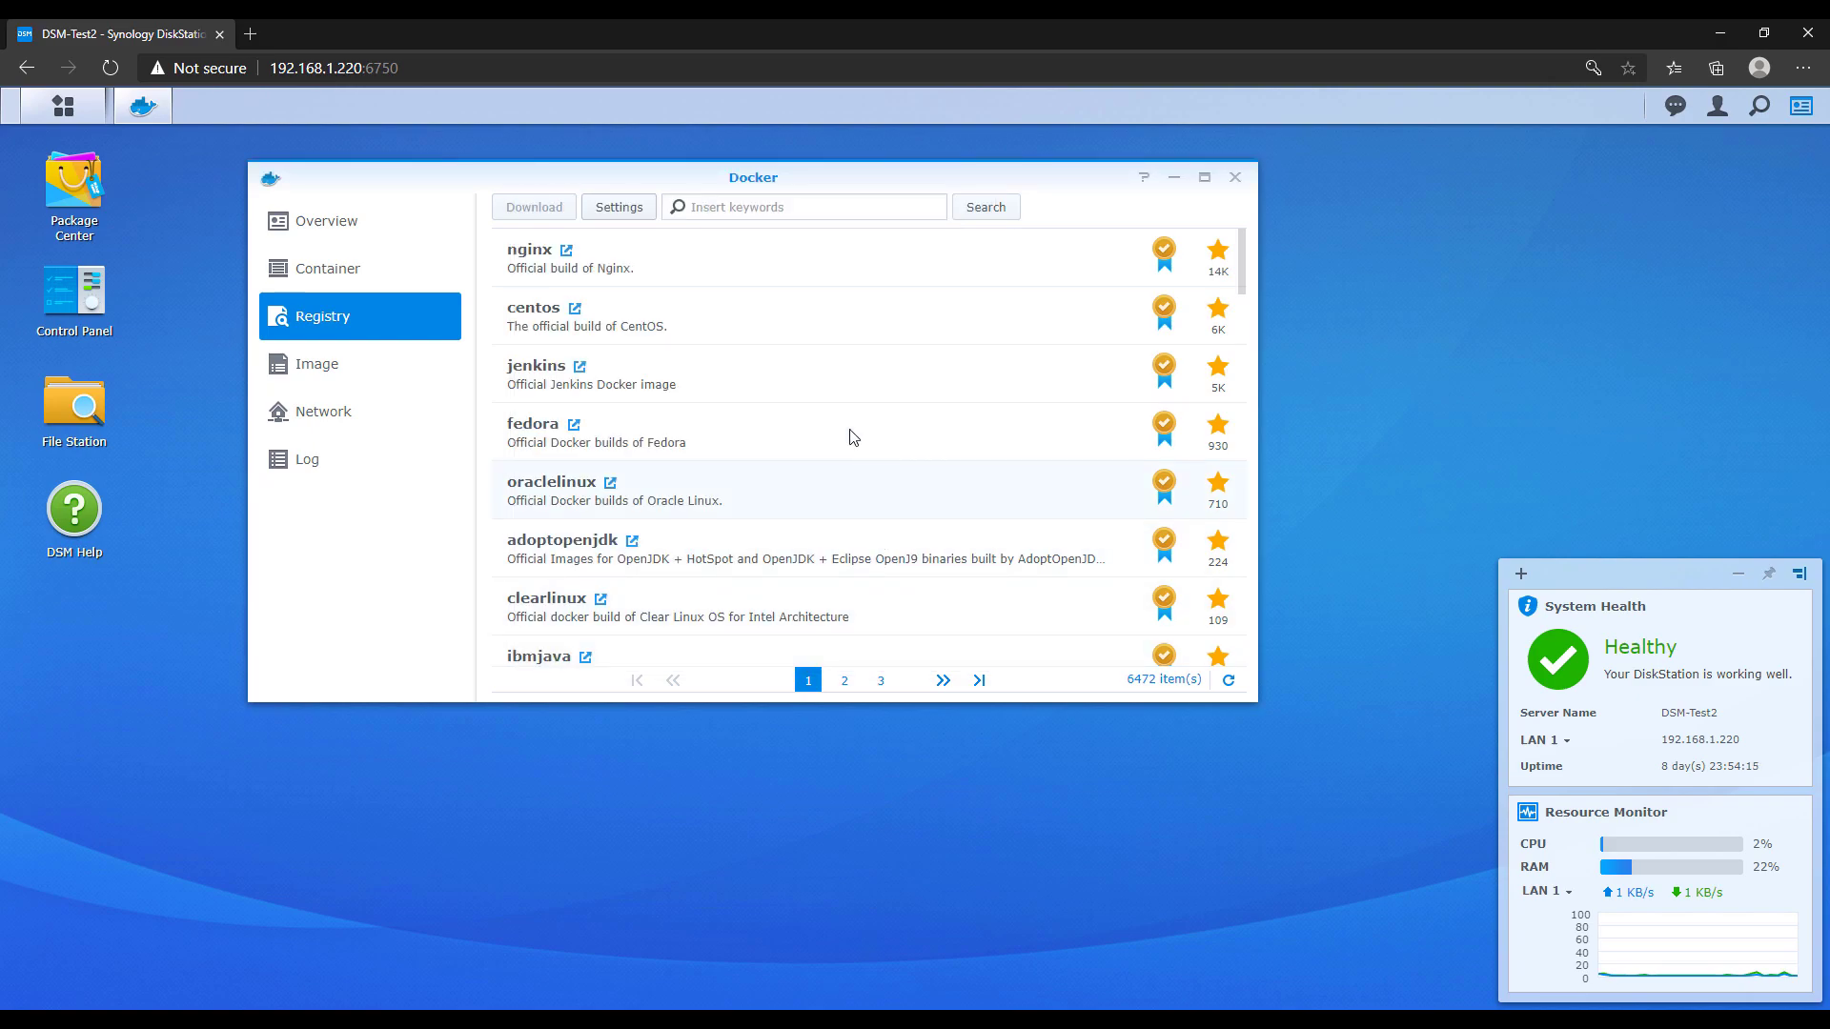
Step: Download pihole/pihole with the latest tag and open its Docker Hub page from the Image list
click(763, 213)
text(pihole)
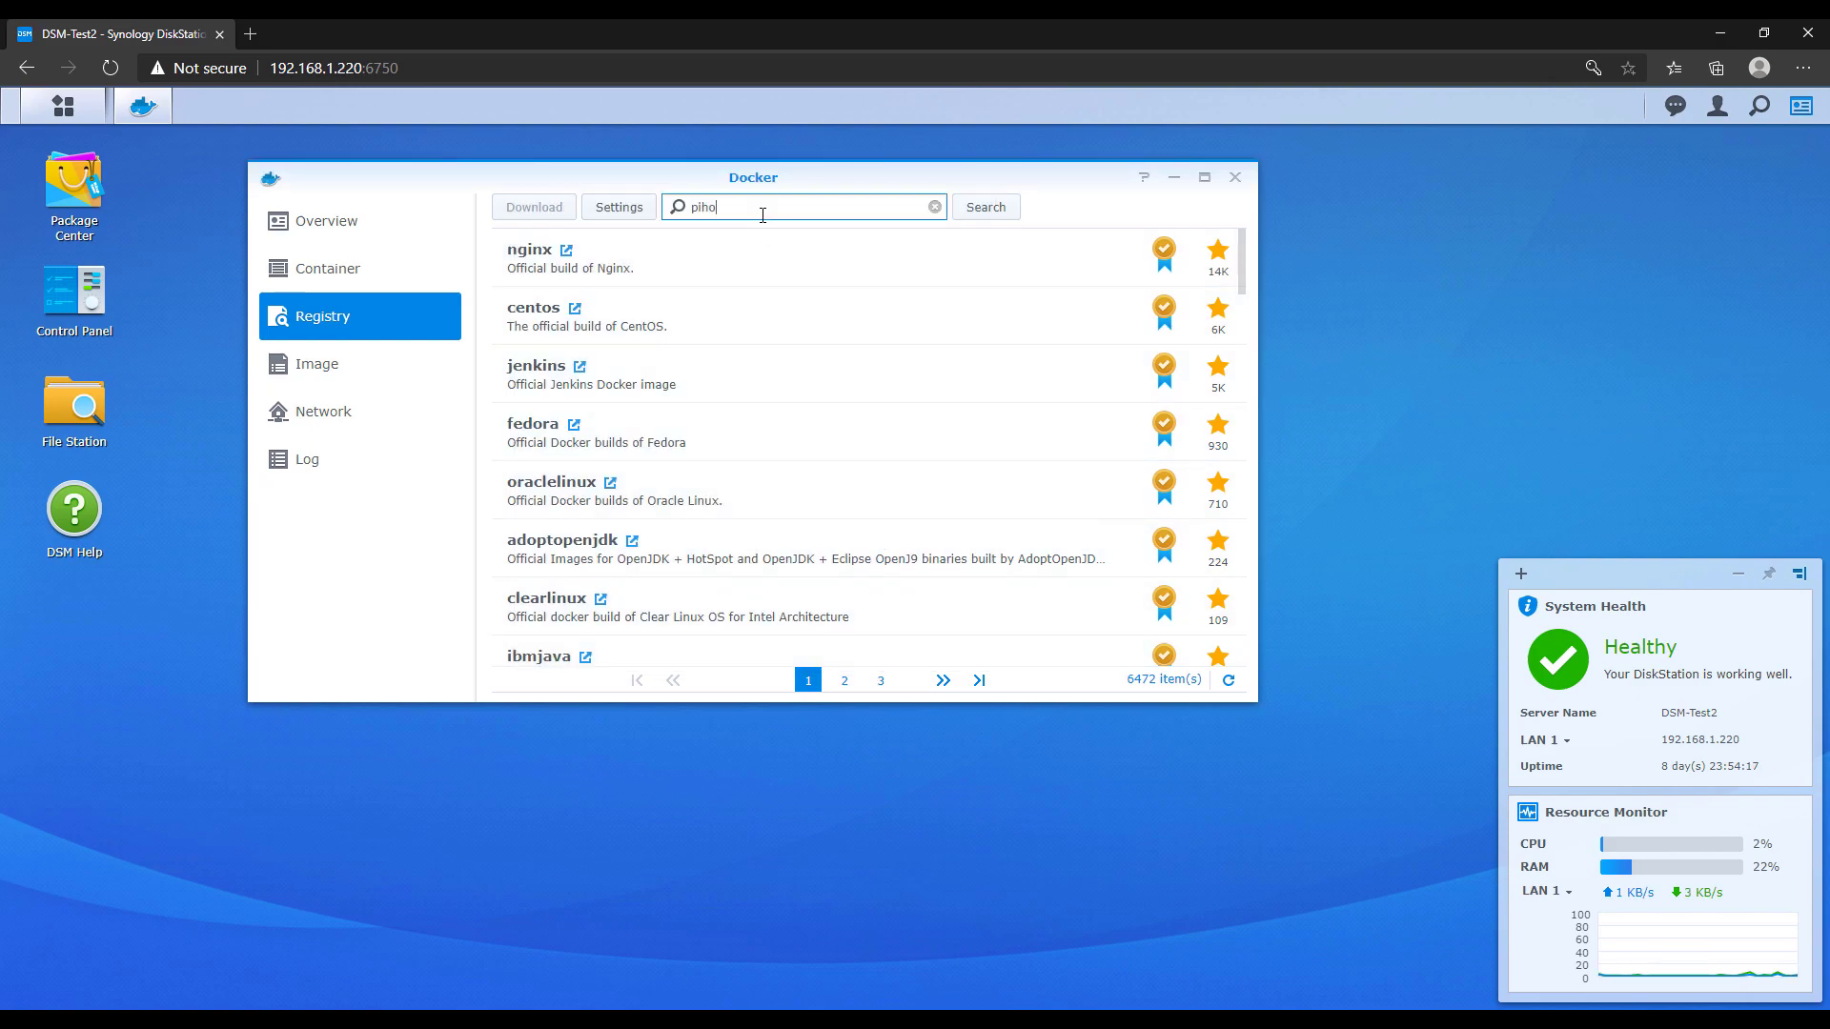
key(Return)
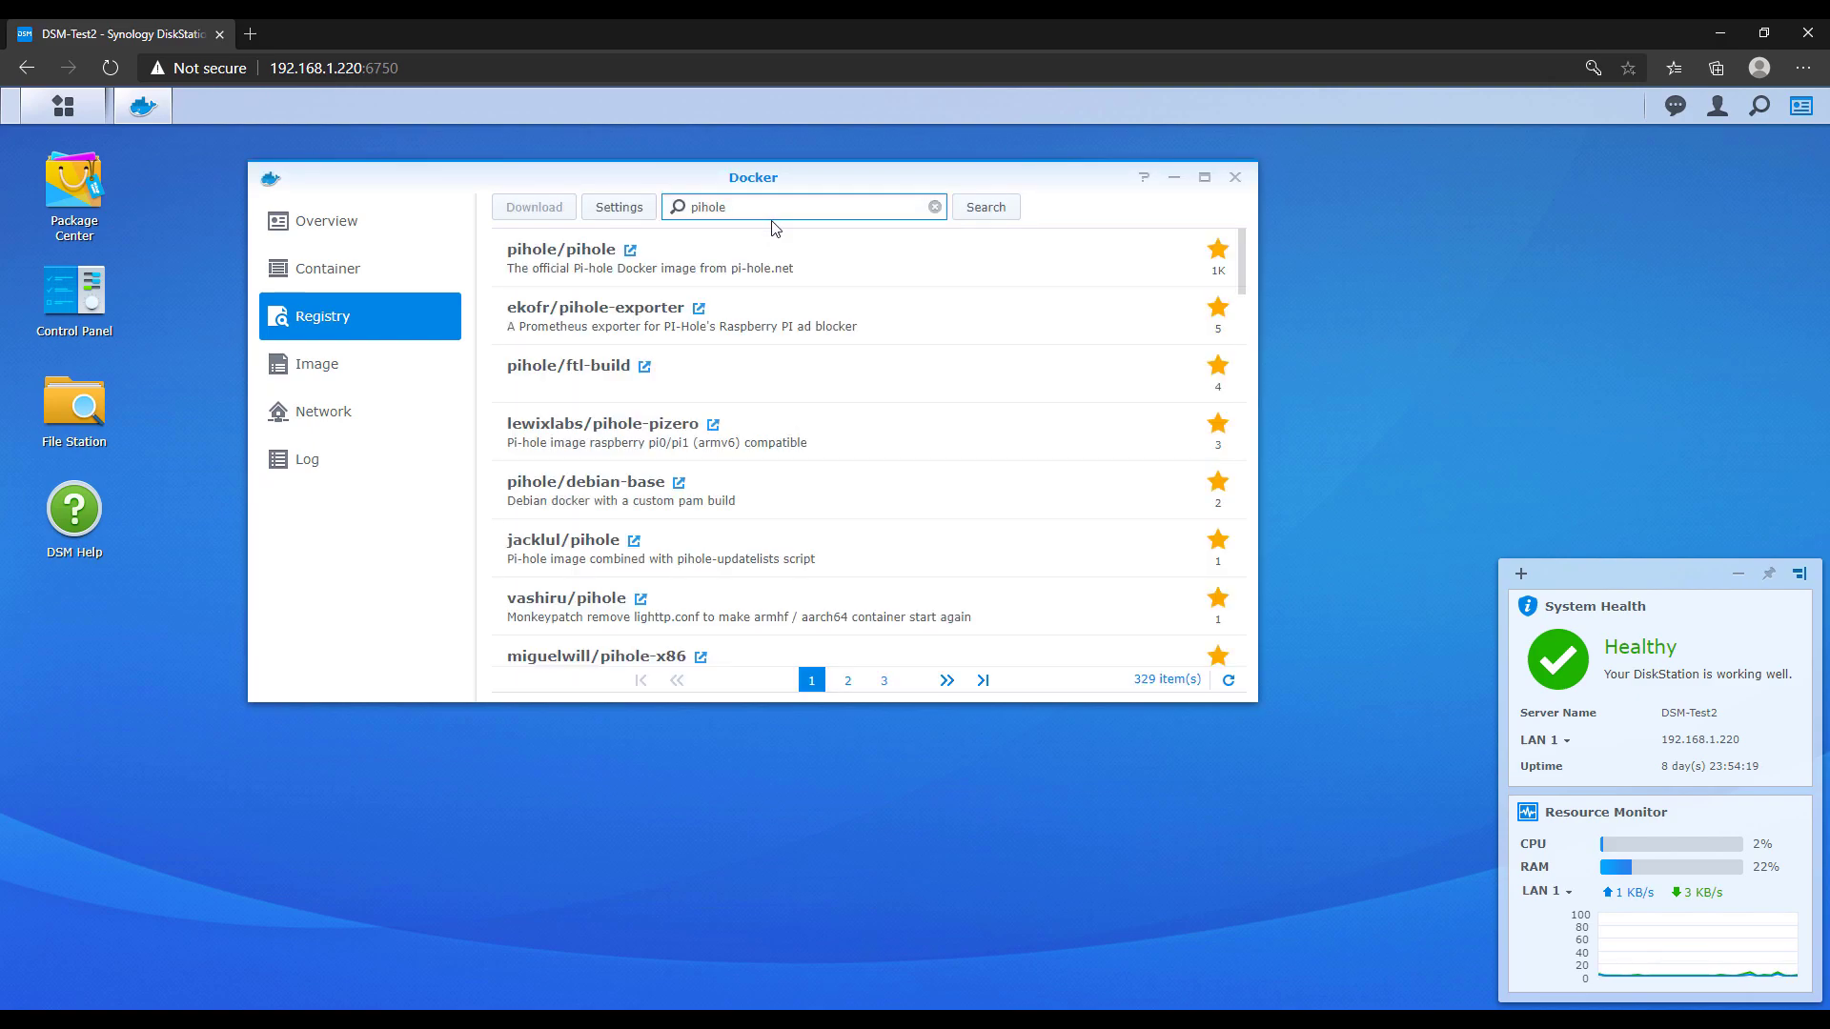
double_click(747, 268)
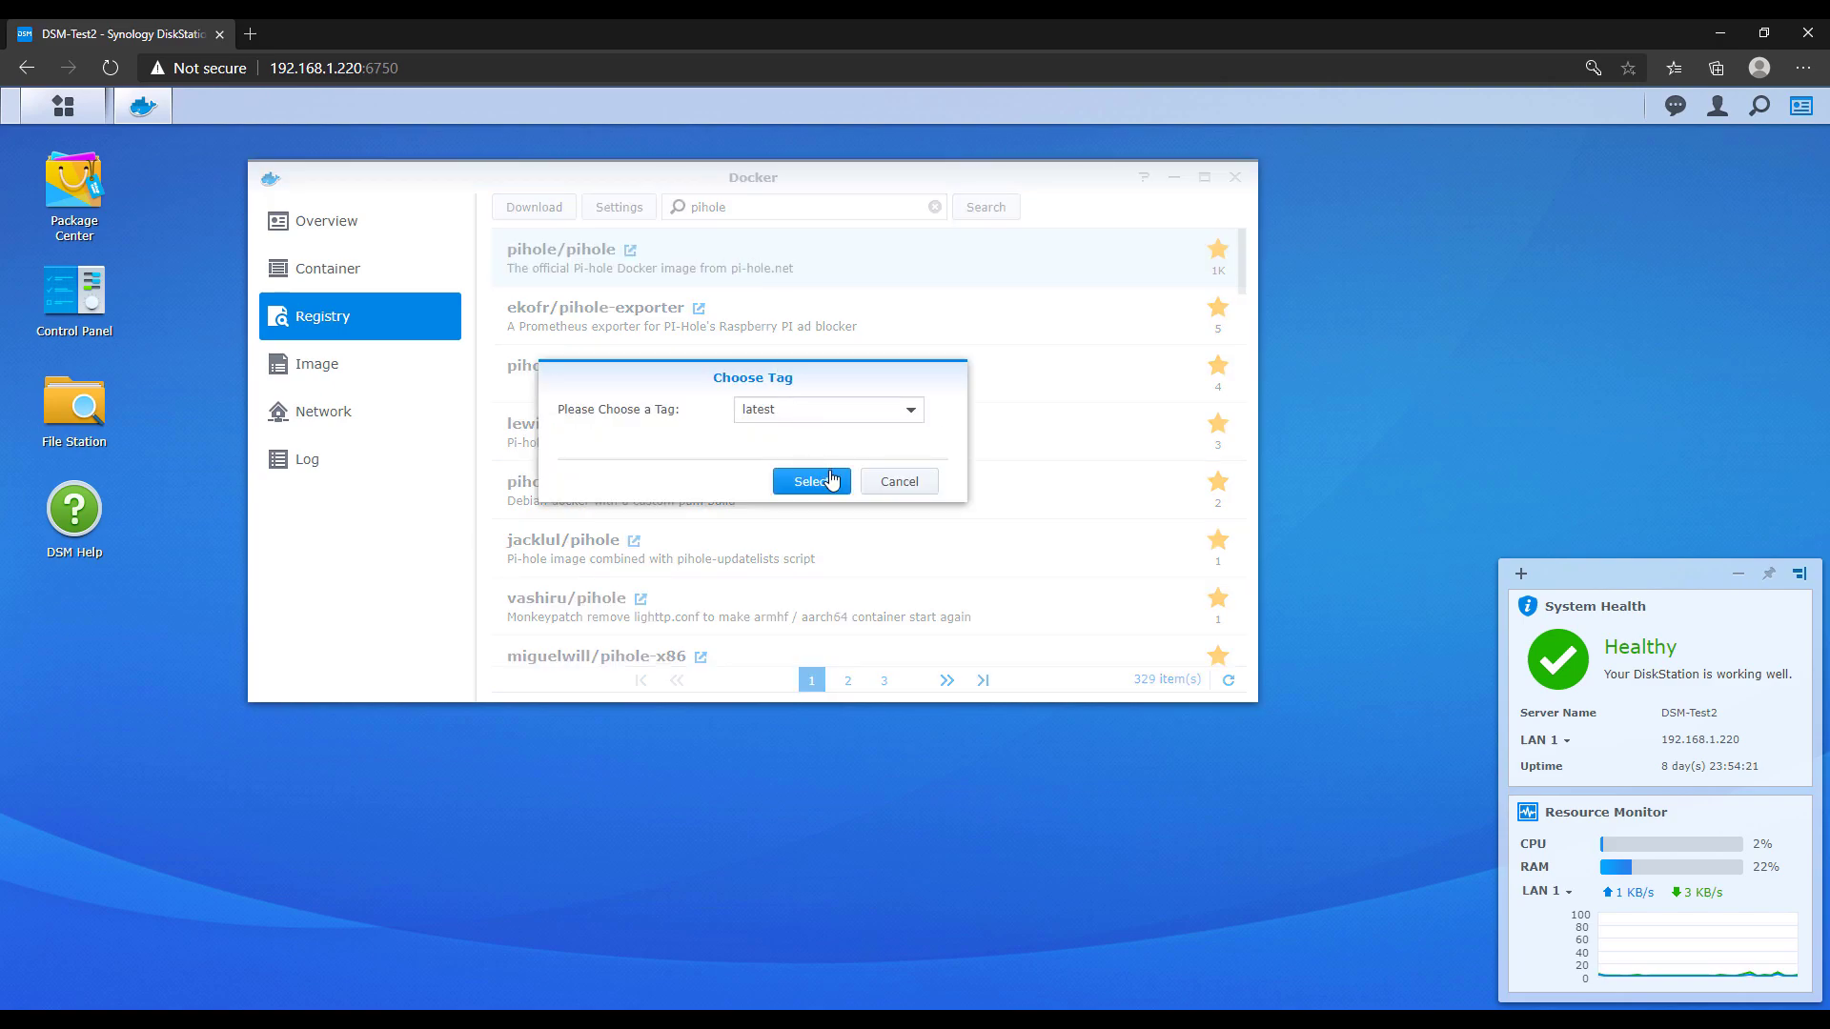
click(818, 482)
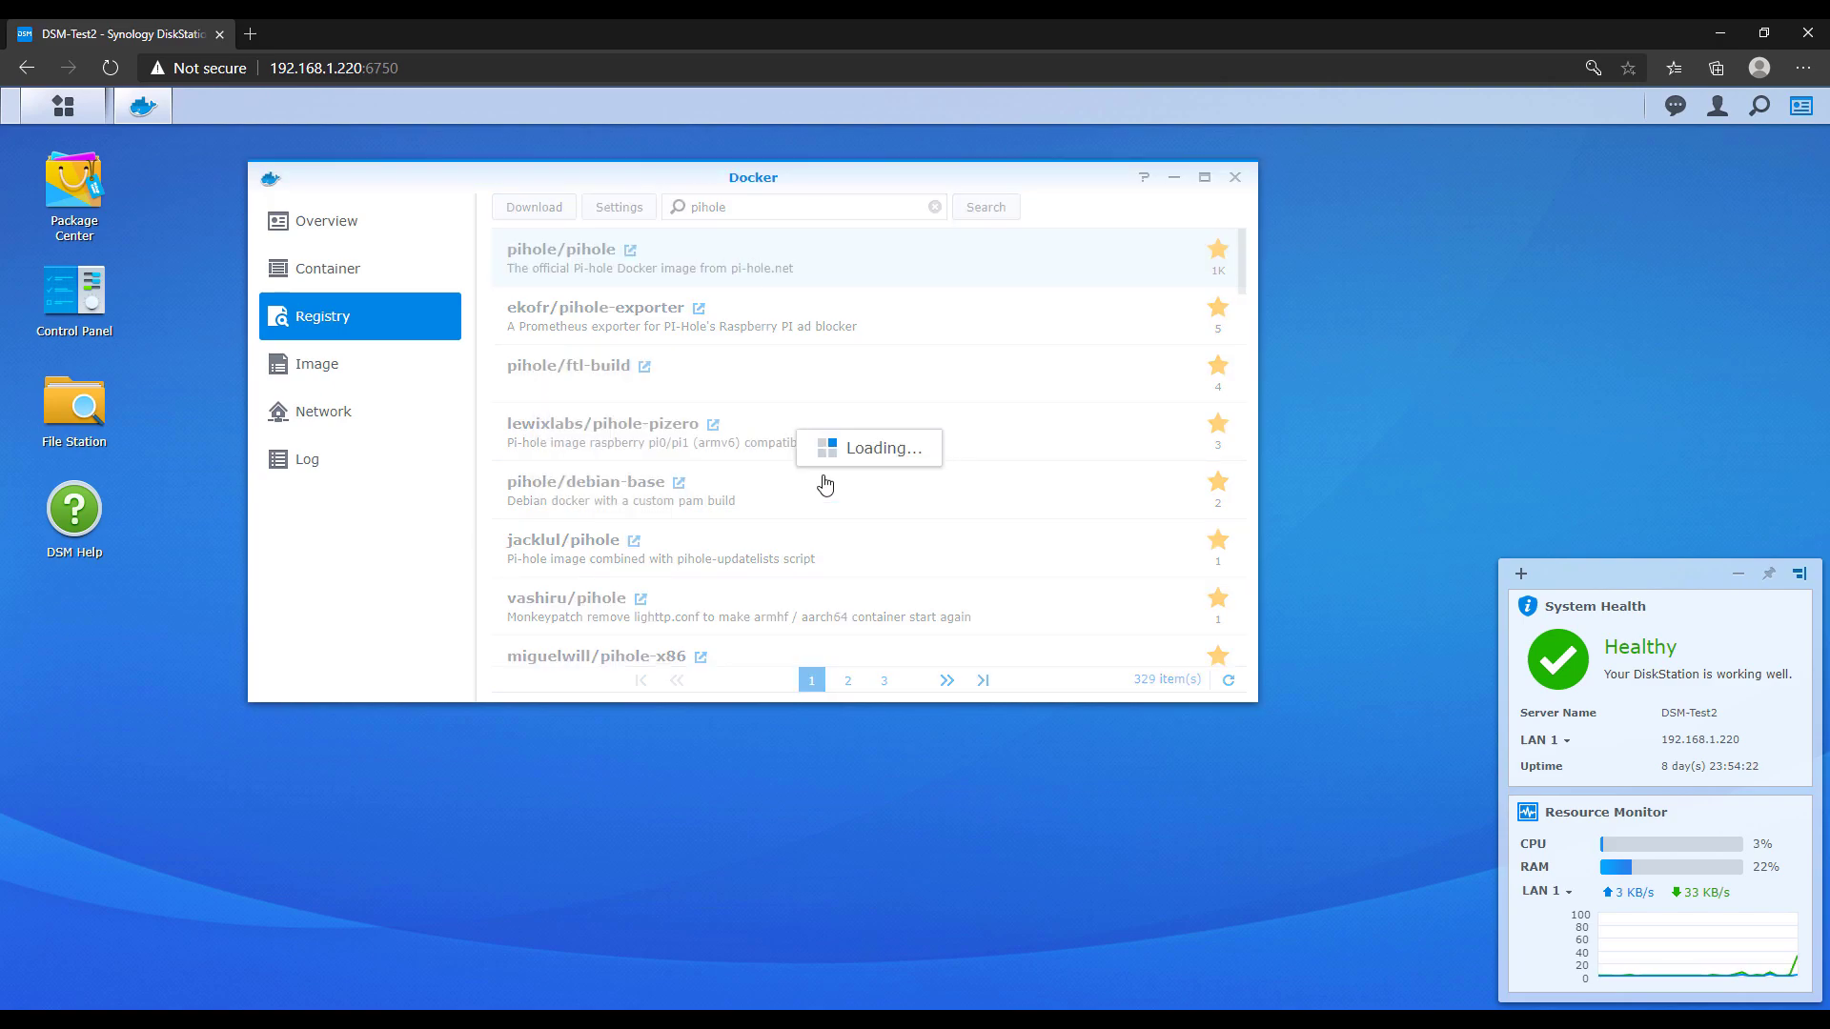
click(392, 375)
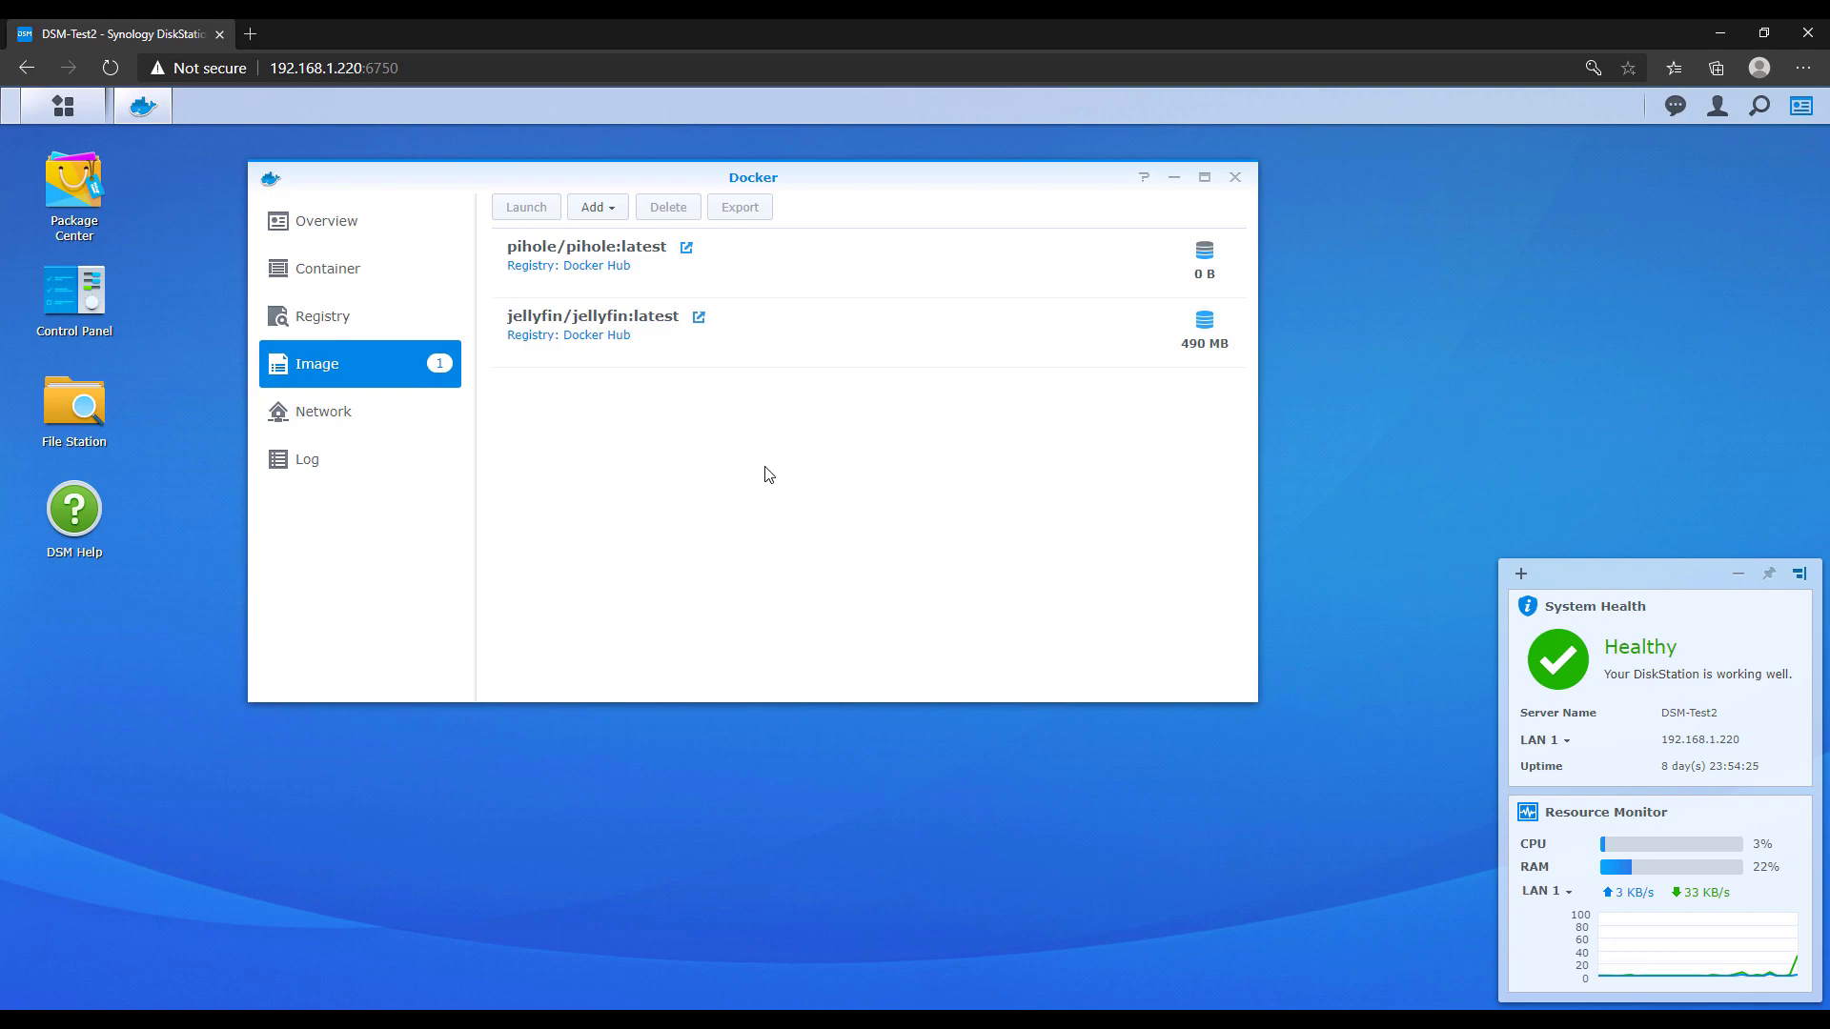
click(686, 249)
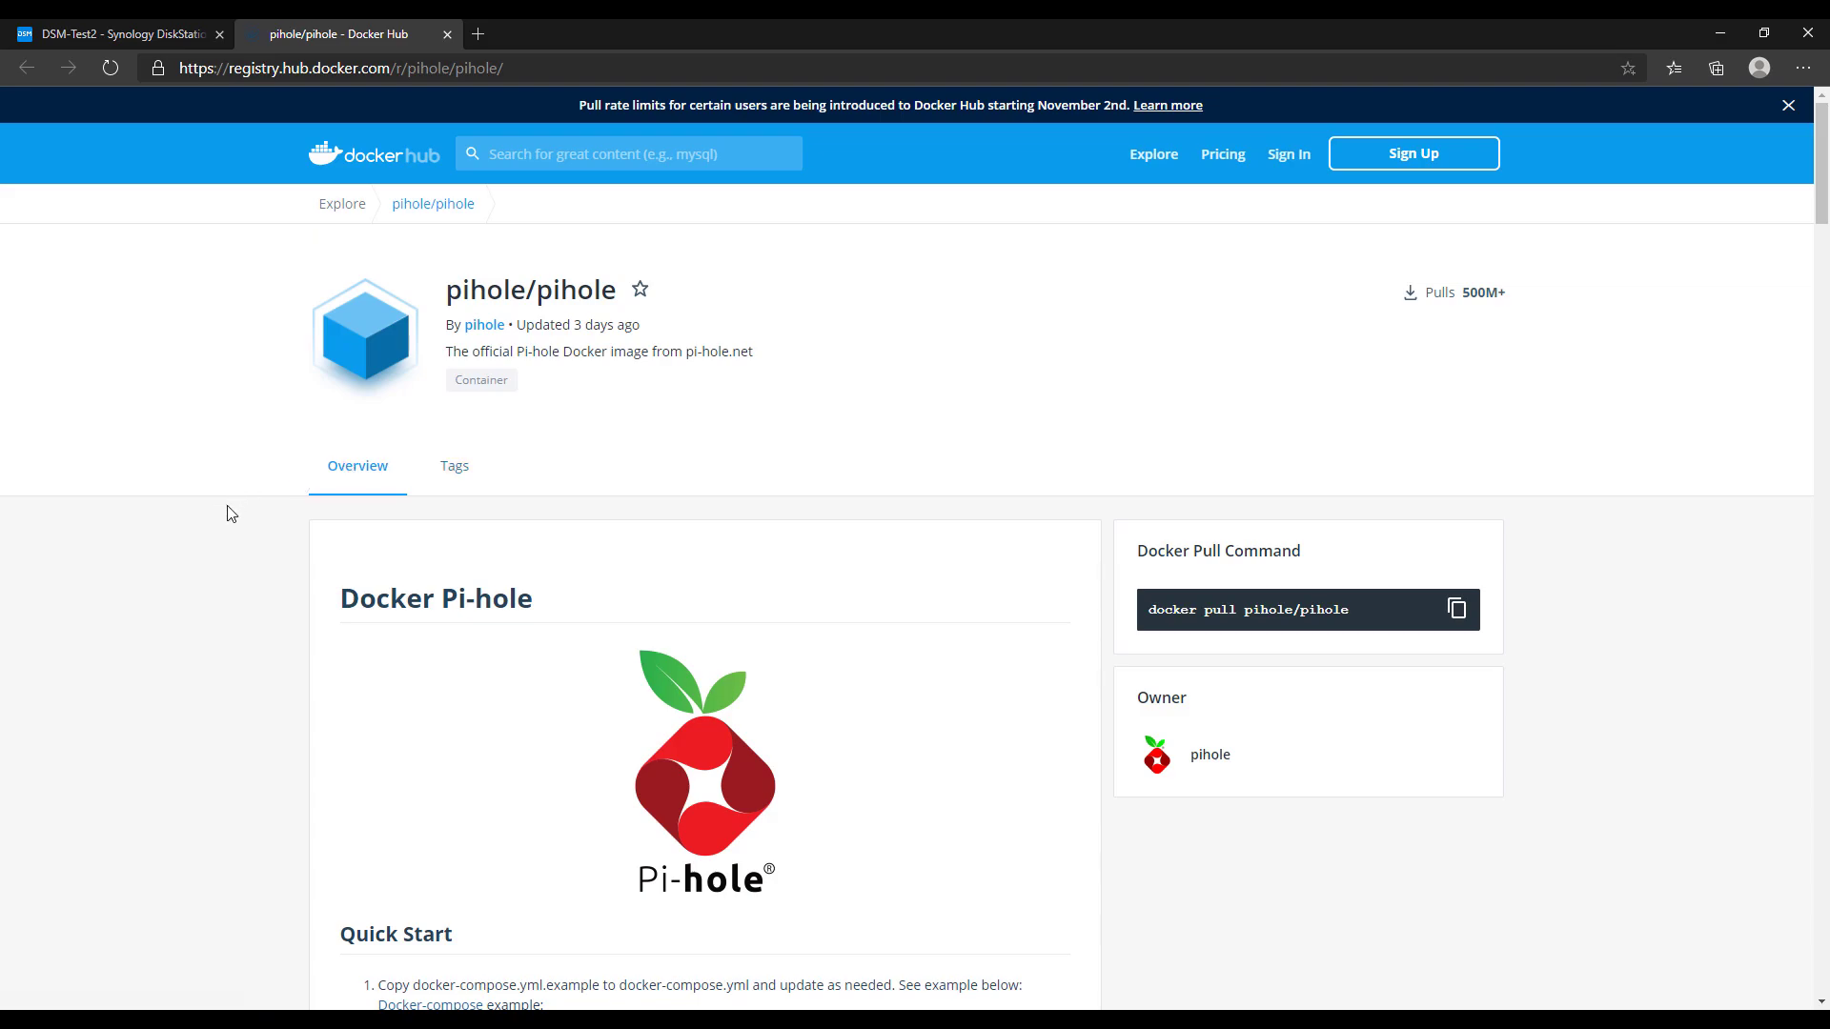
Step: Read the Quick Start docker-compose example (ports 53, 67, 80, 443), then return to the DSM-Test2 tab
scroll(227, 514, down, 2)
scroll(227, 514, down, 4)
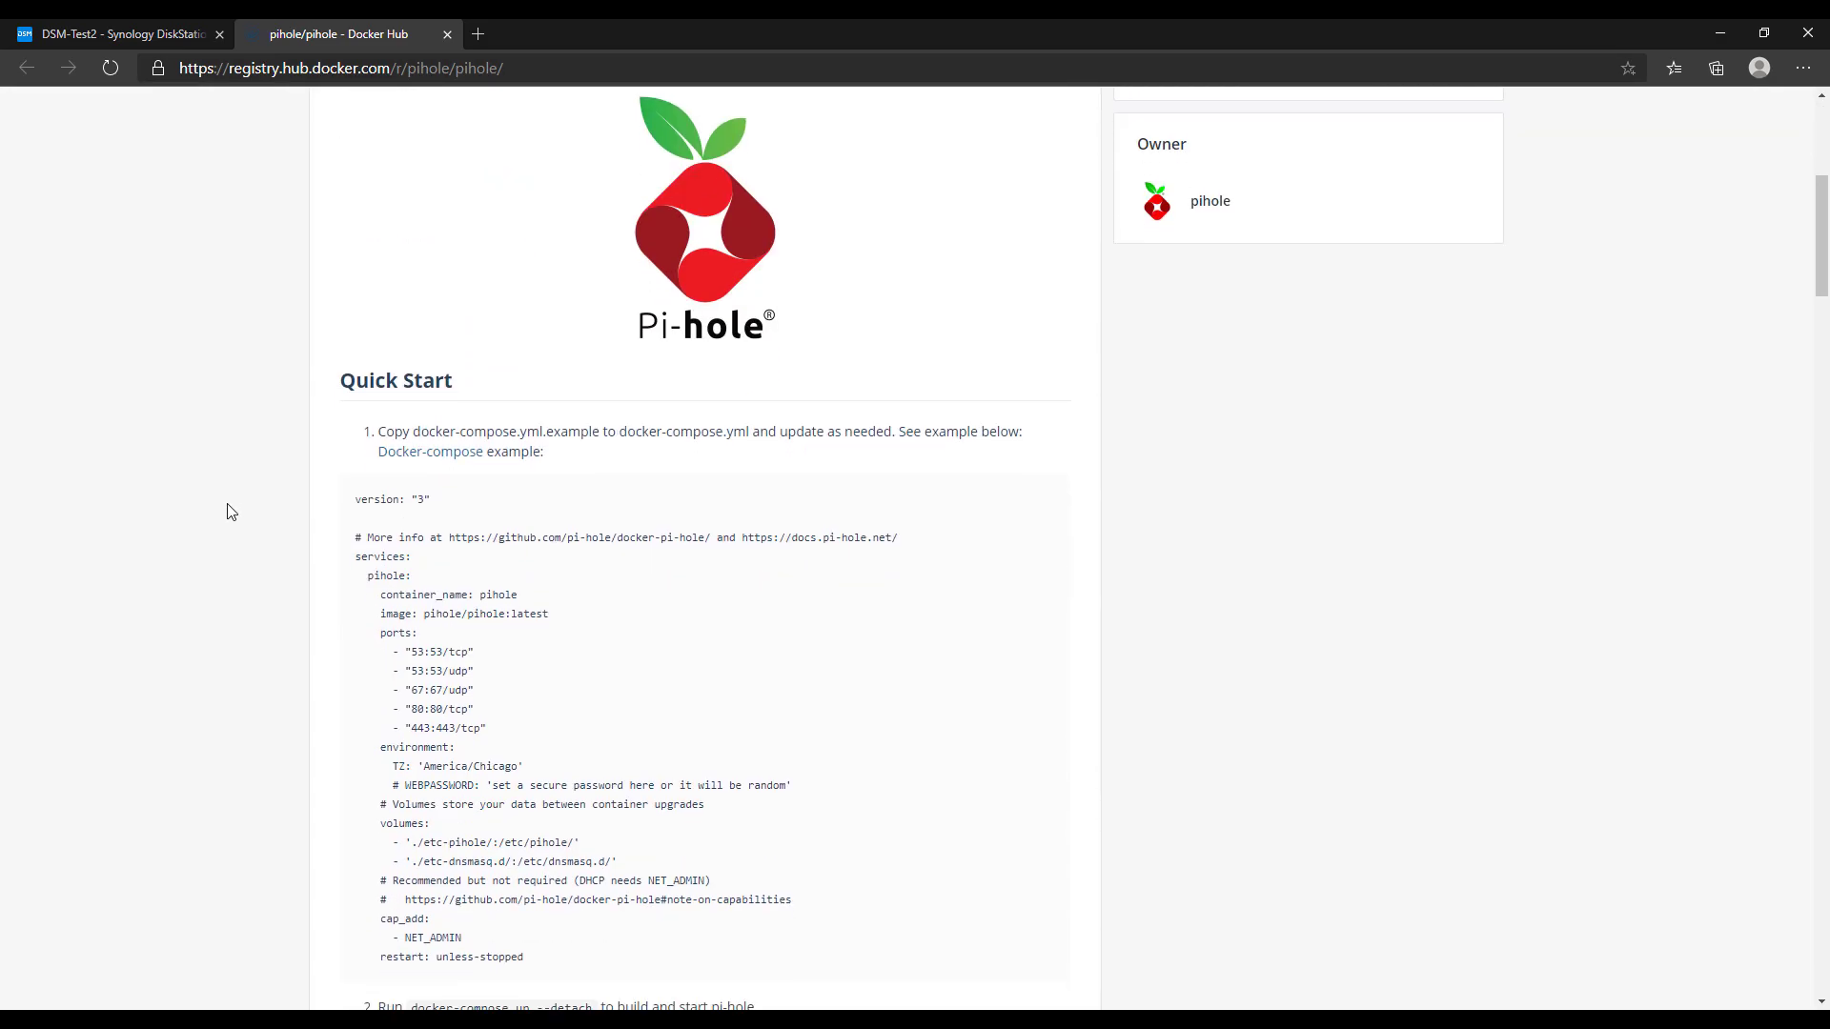
scroll(229, 511, down, 2)
scroll(229, 511, down, 2)
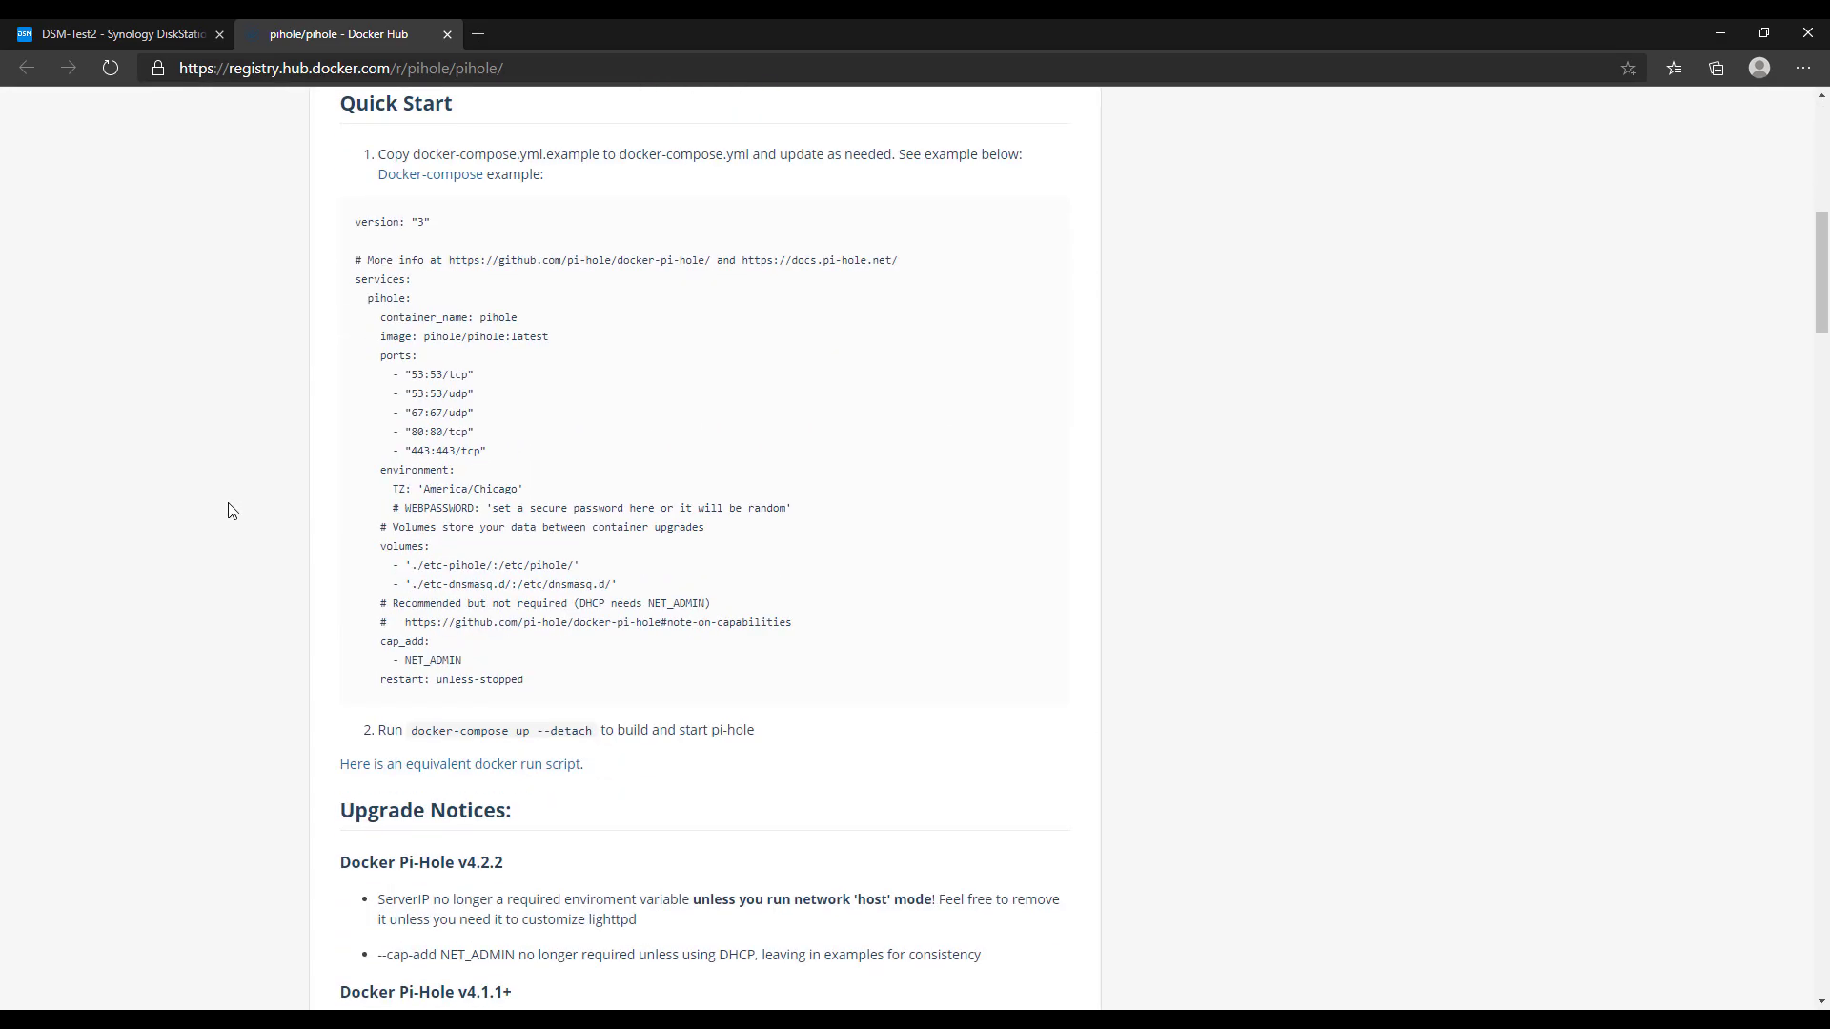
scroll(228, 511, down, 2)
scroll(229, 511, down, 2)
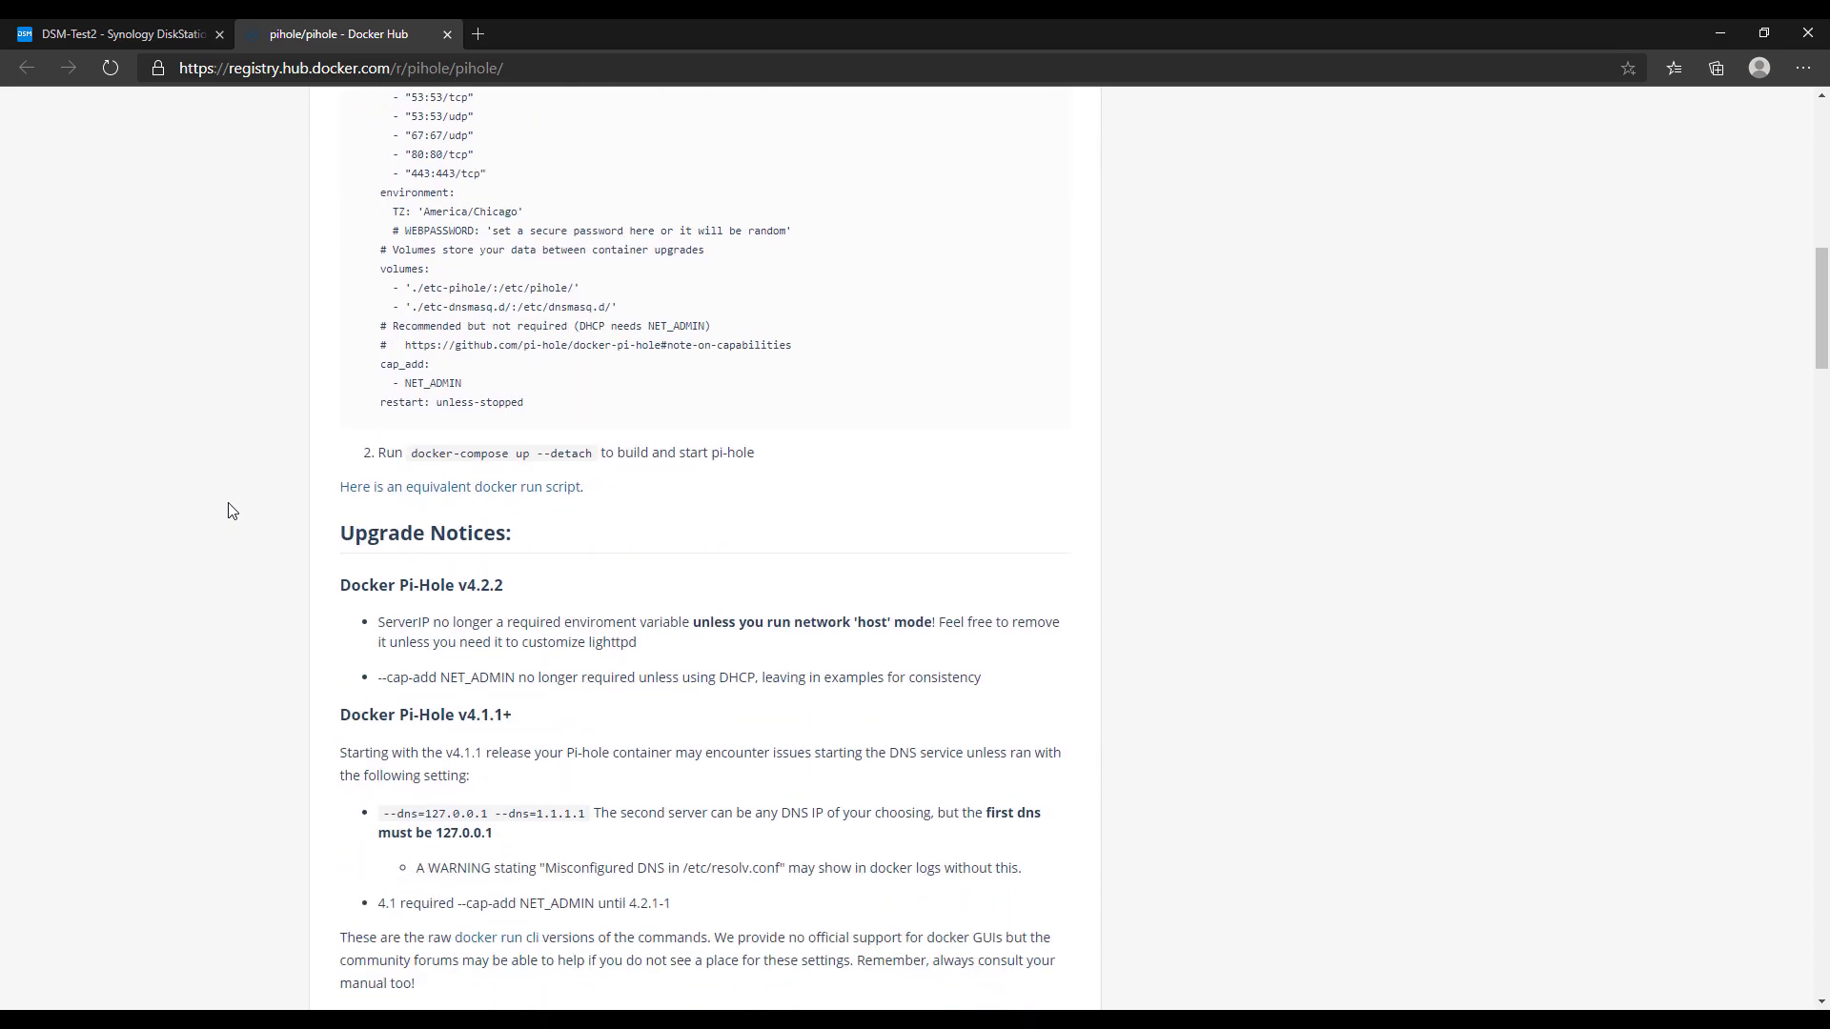
scroll(228, 510, down, 1)
scroll(229, 511, up, 7)
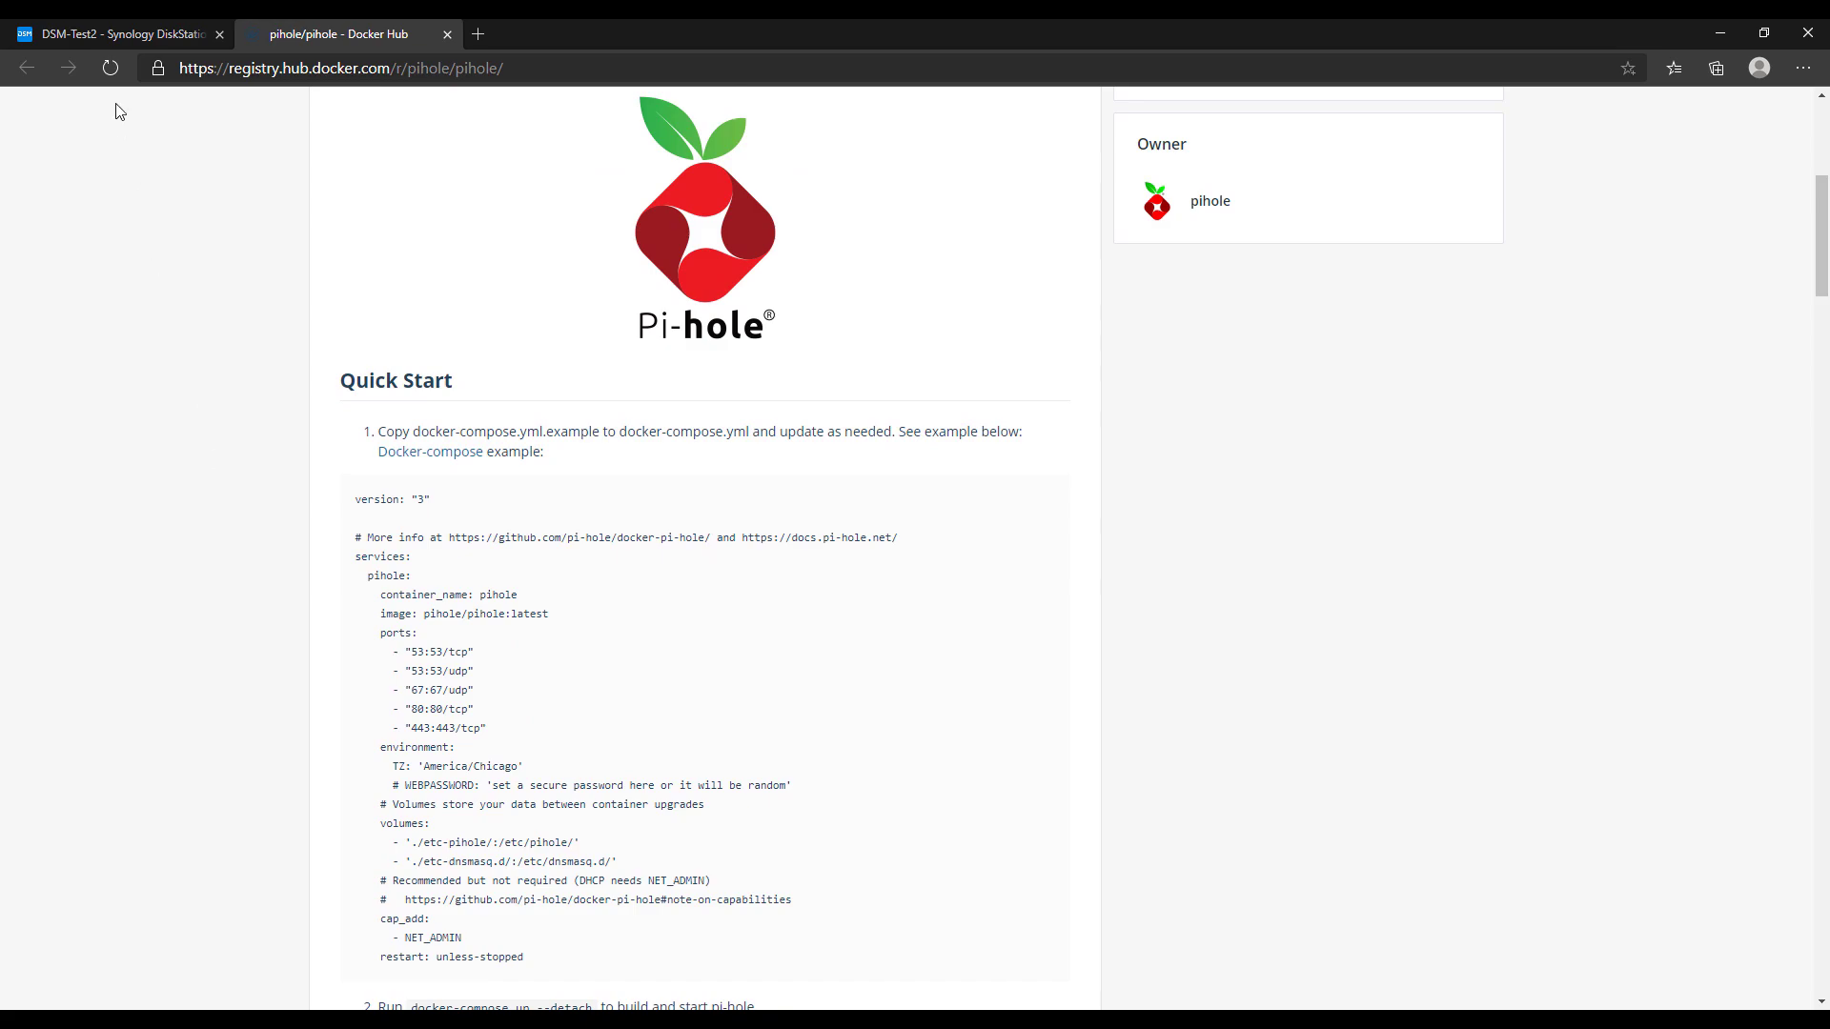
click(114, 33)
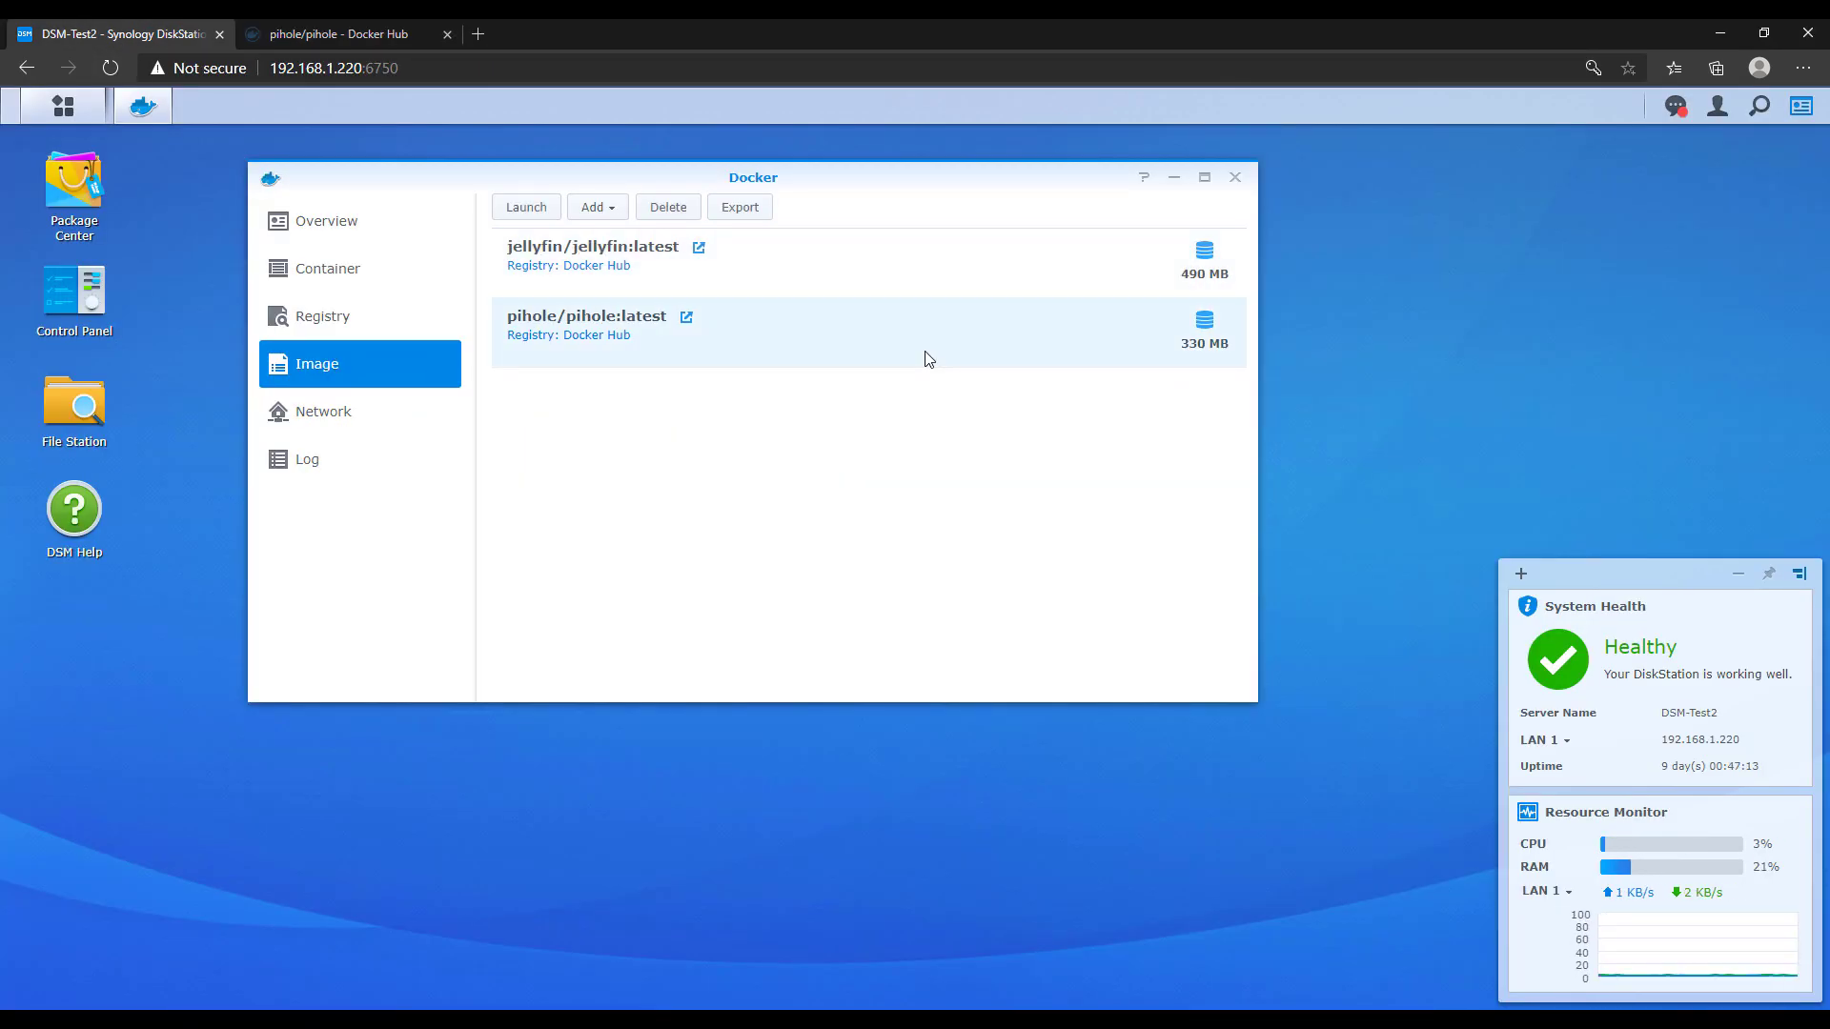
Step: Start a container from the pihole image named Pi-Hole, declining high privilege
double_click(922, 355)
triple_click(773, 362)
text(Pi-Hole)
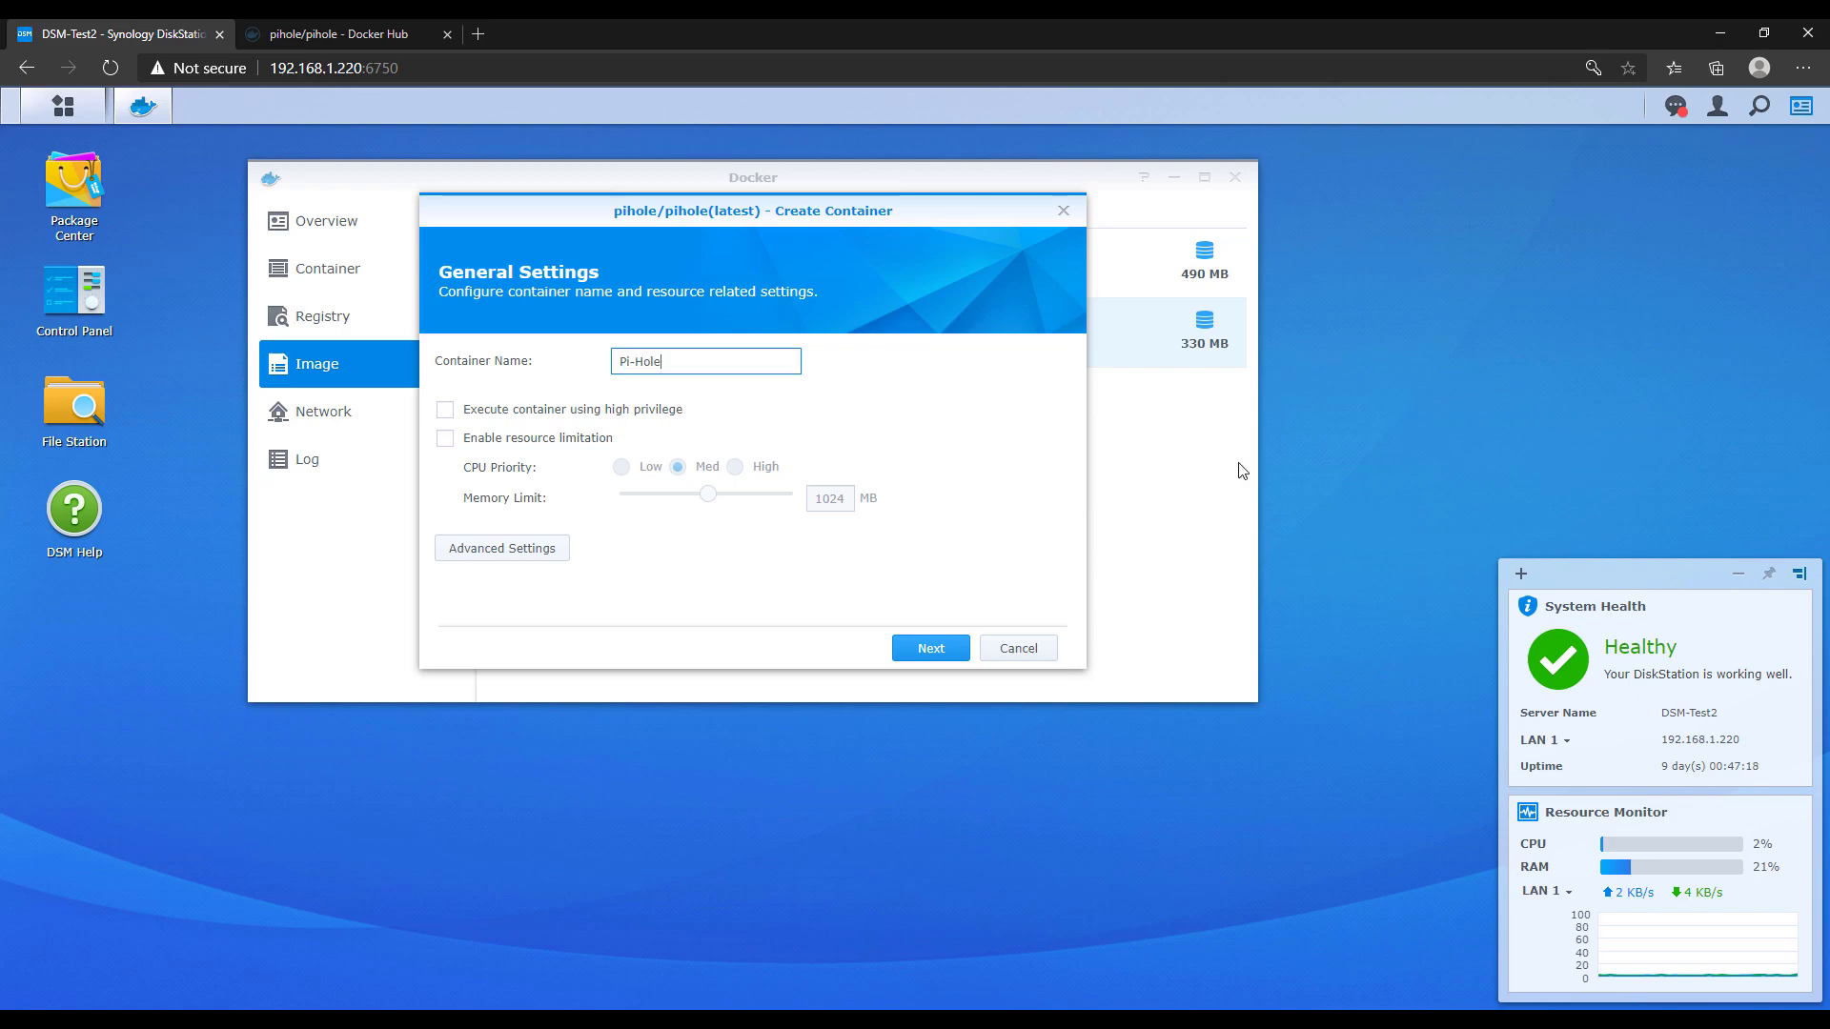
click(962, 438)
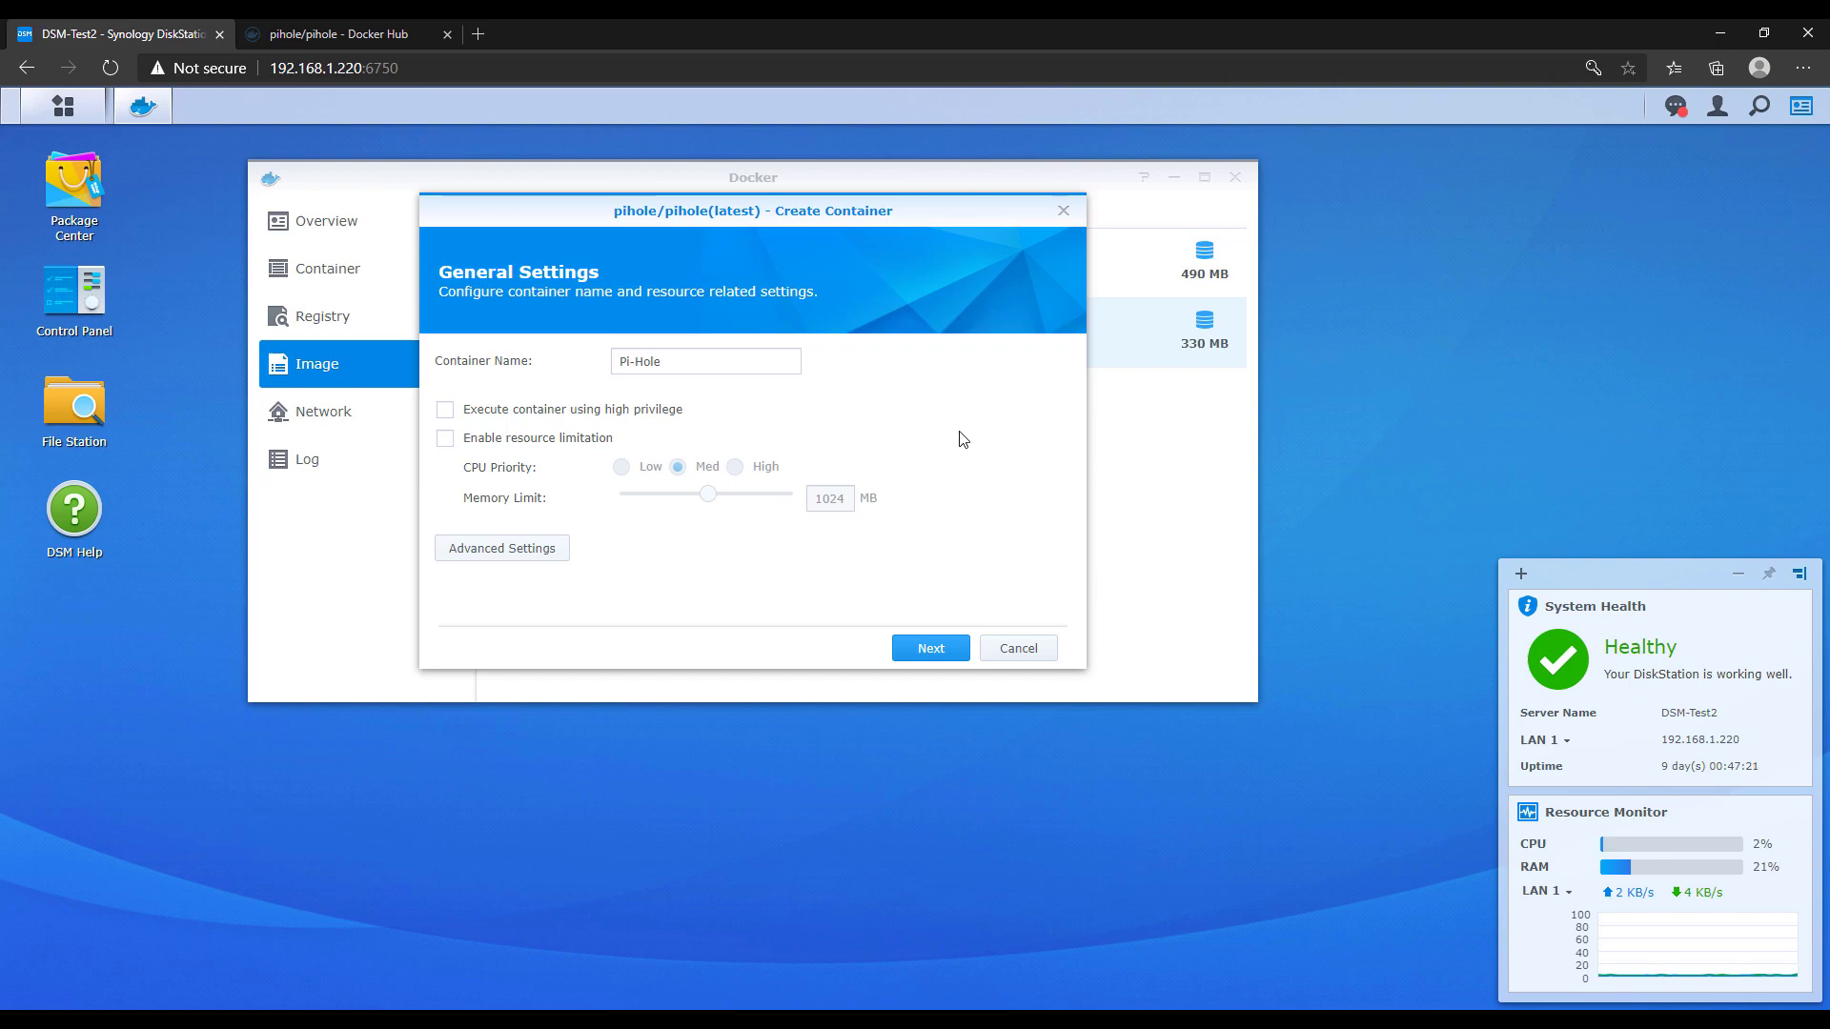
click(602, 410)
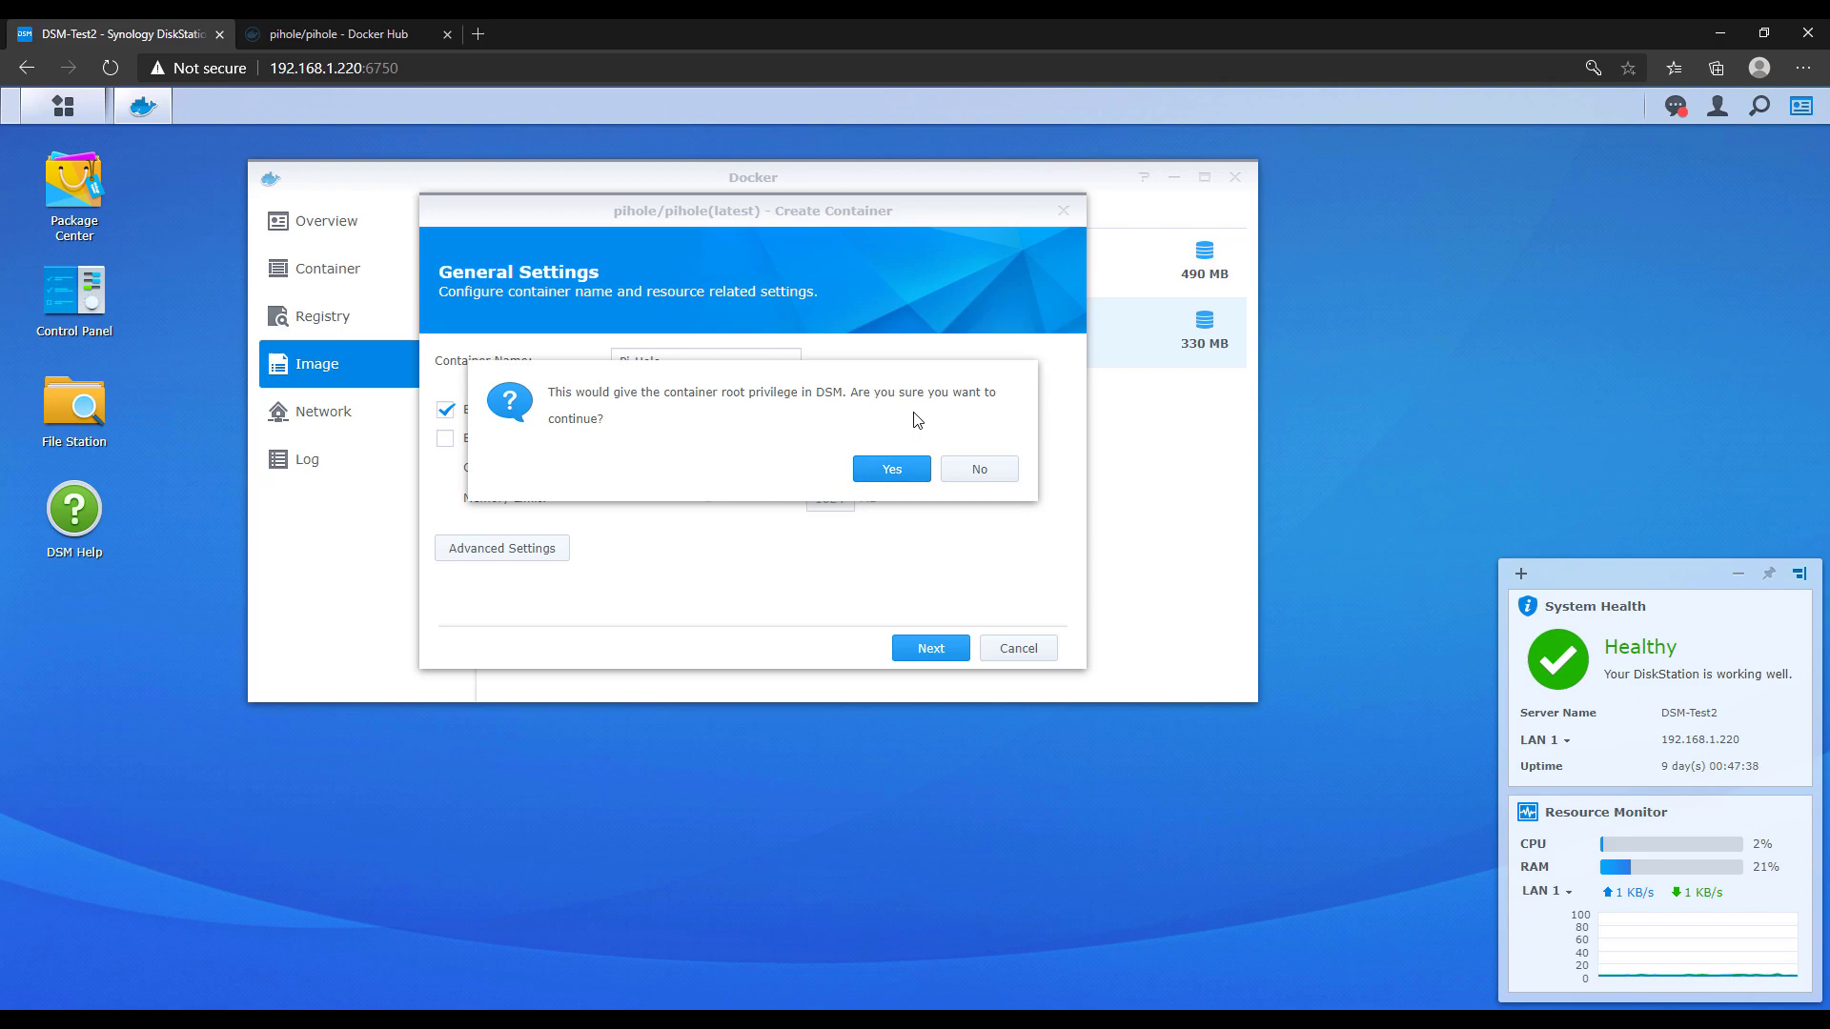
click(995, 474)
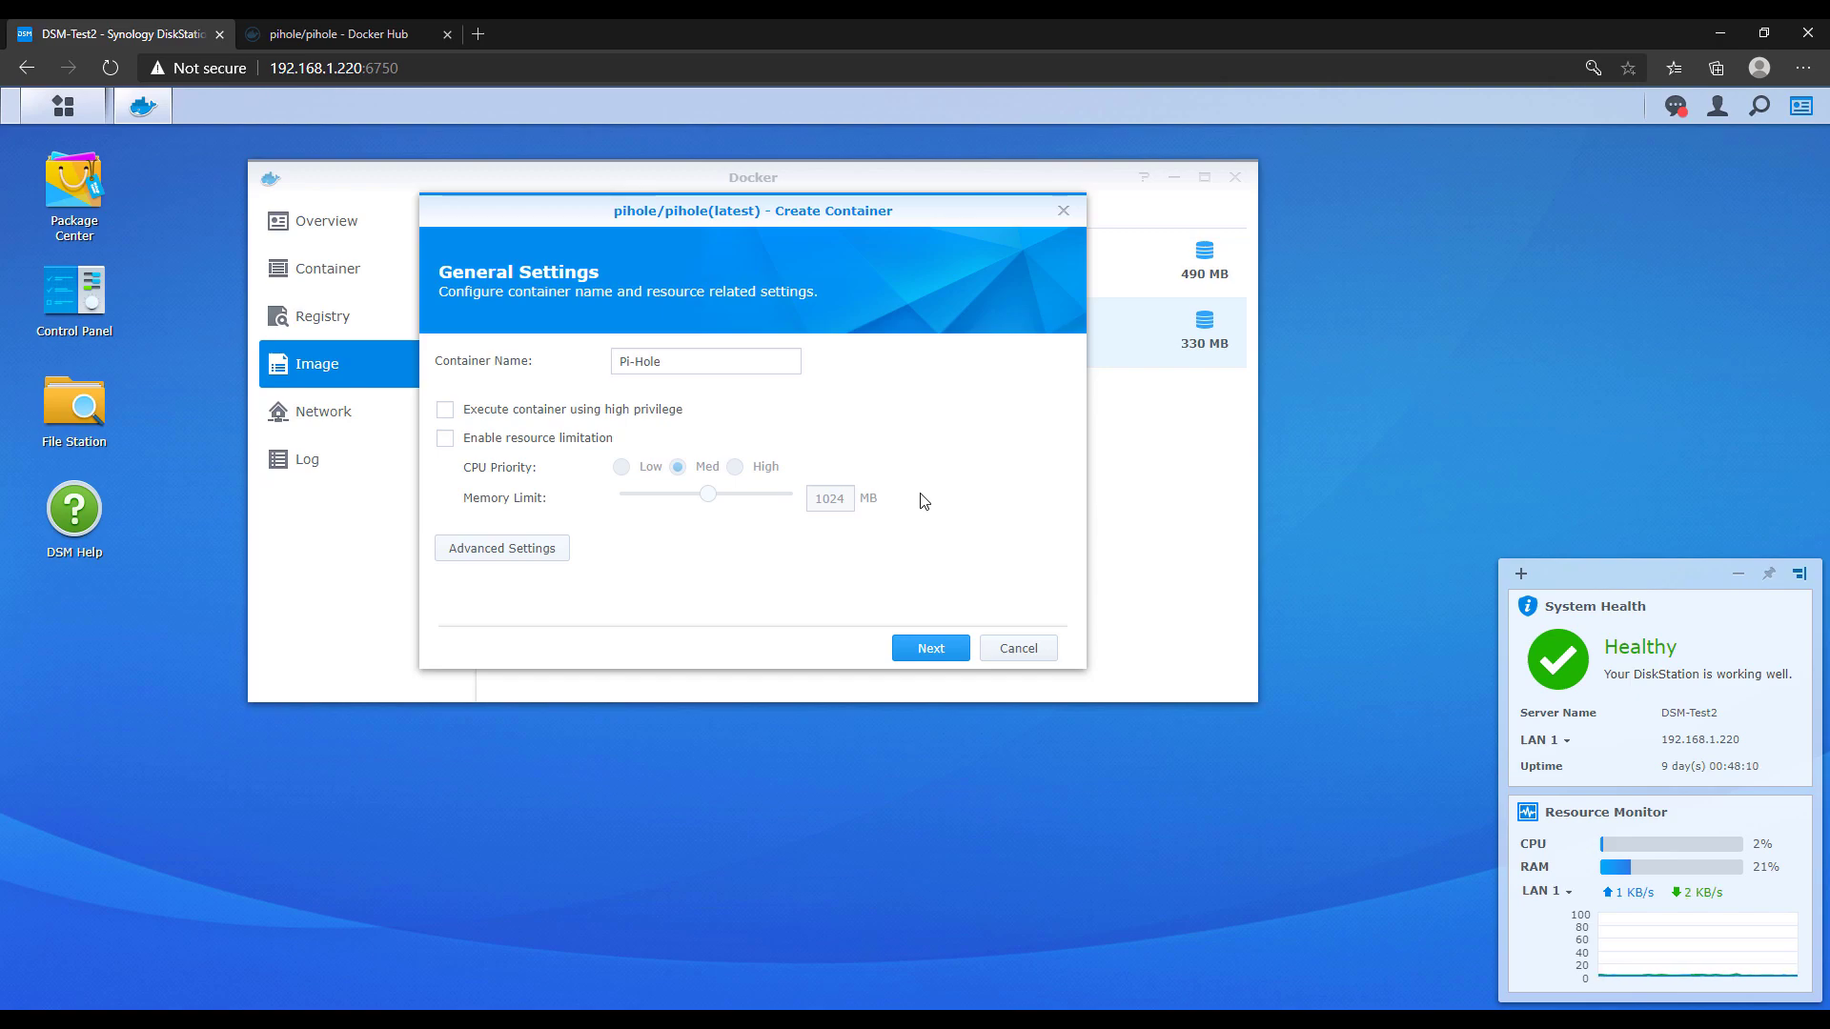
Step: Try resource limits with CPU priority High, Low, then Med, and turn limits back off
click(587, 438)
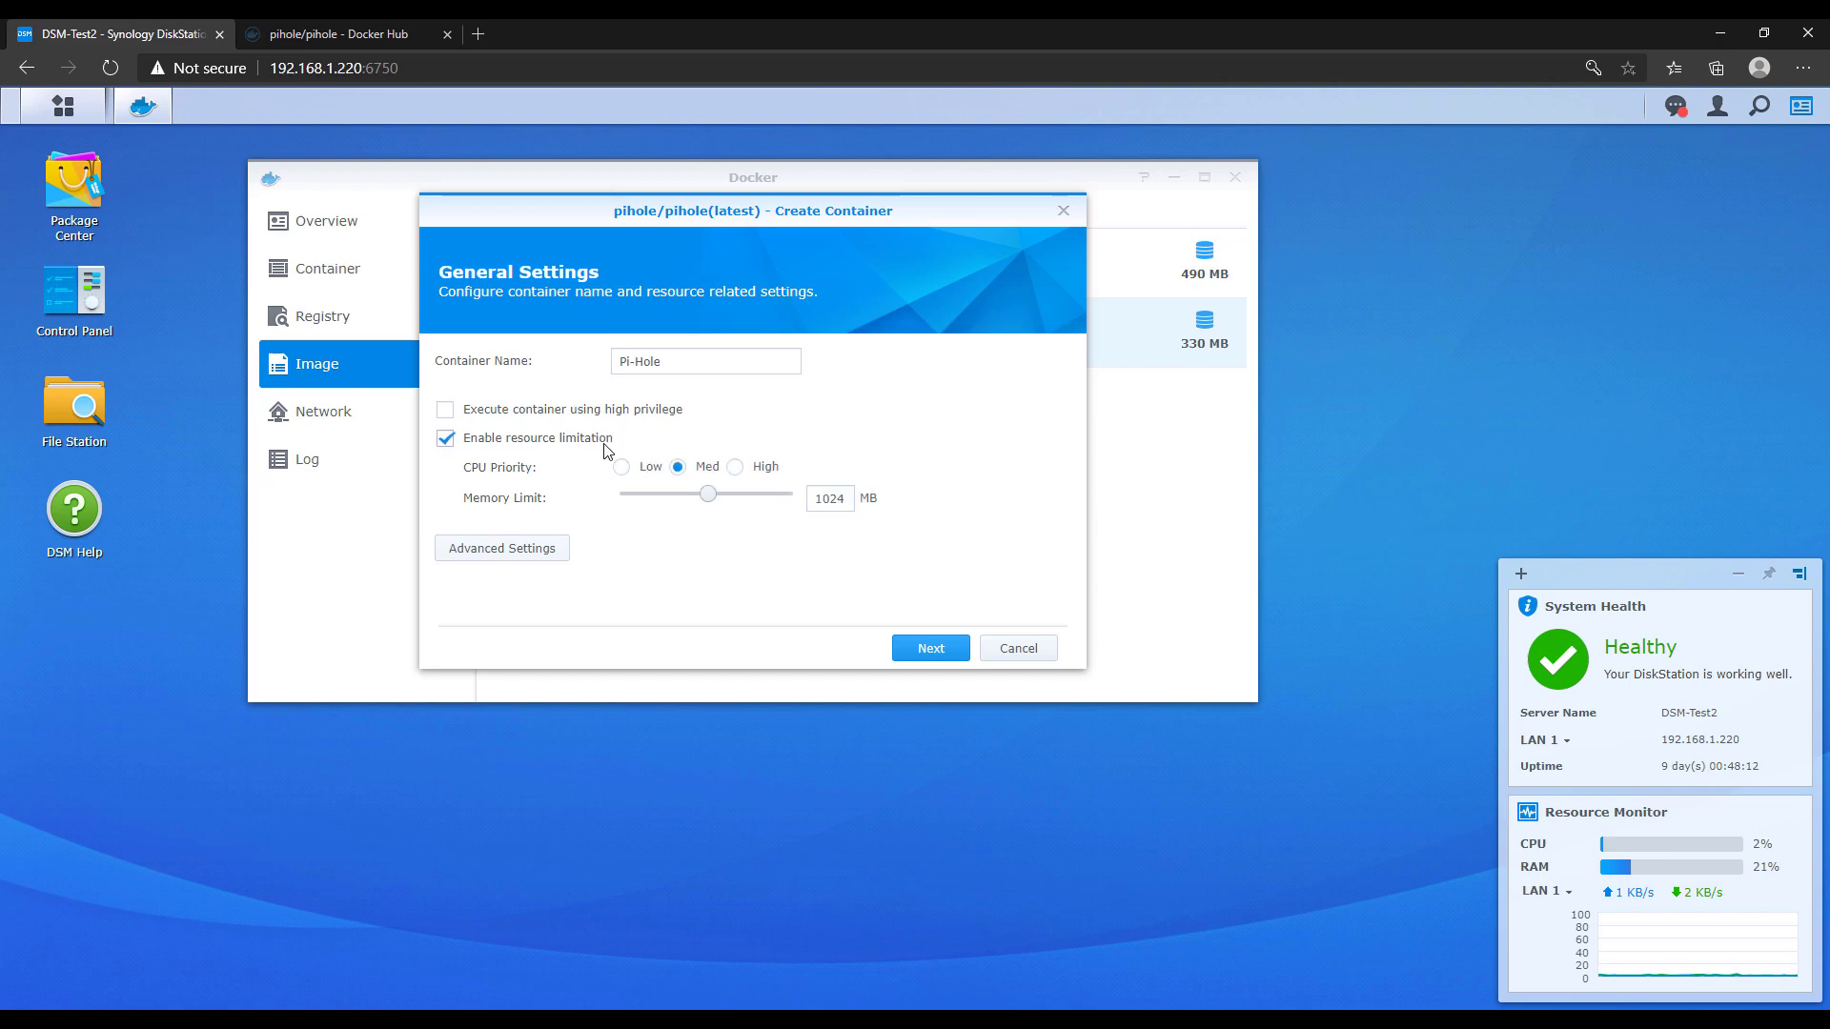
click(736, 467)
click(621, 467)
click(678, 467)
click(503, 443)
click(524, 559)
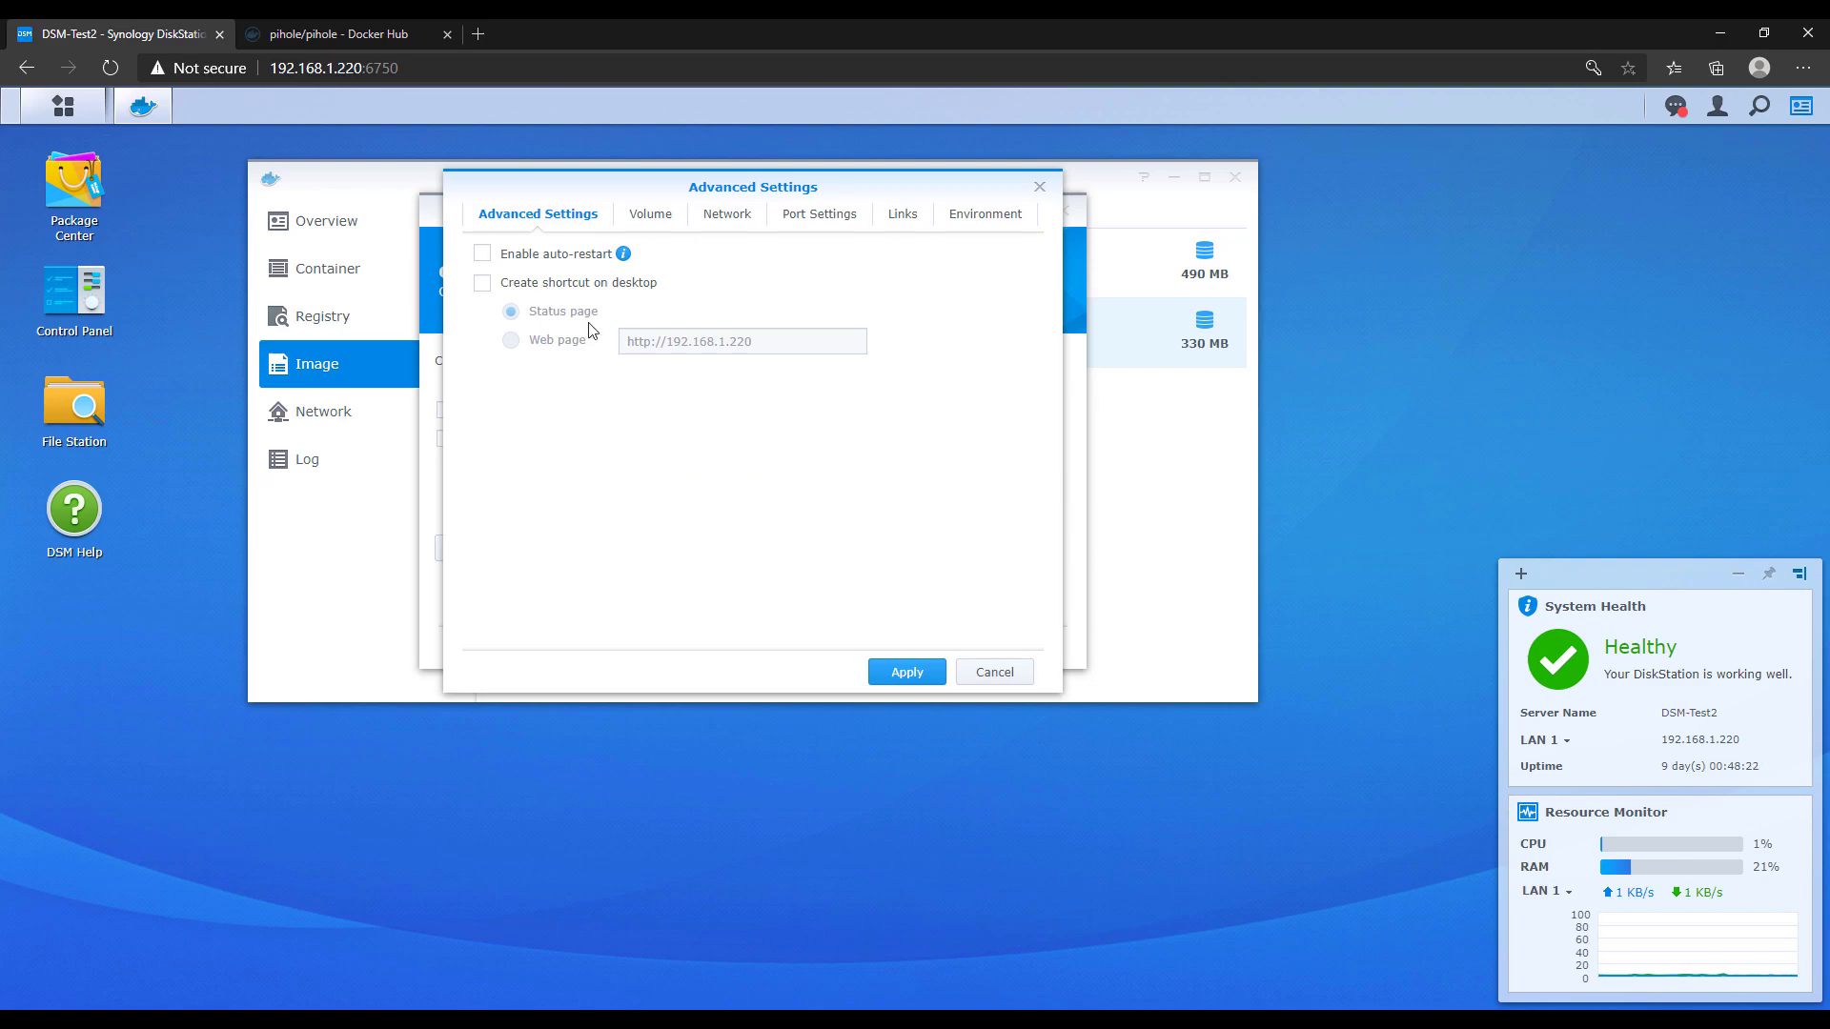
click(579, 260)
mouse_move(625, 261)
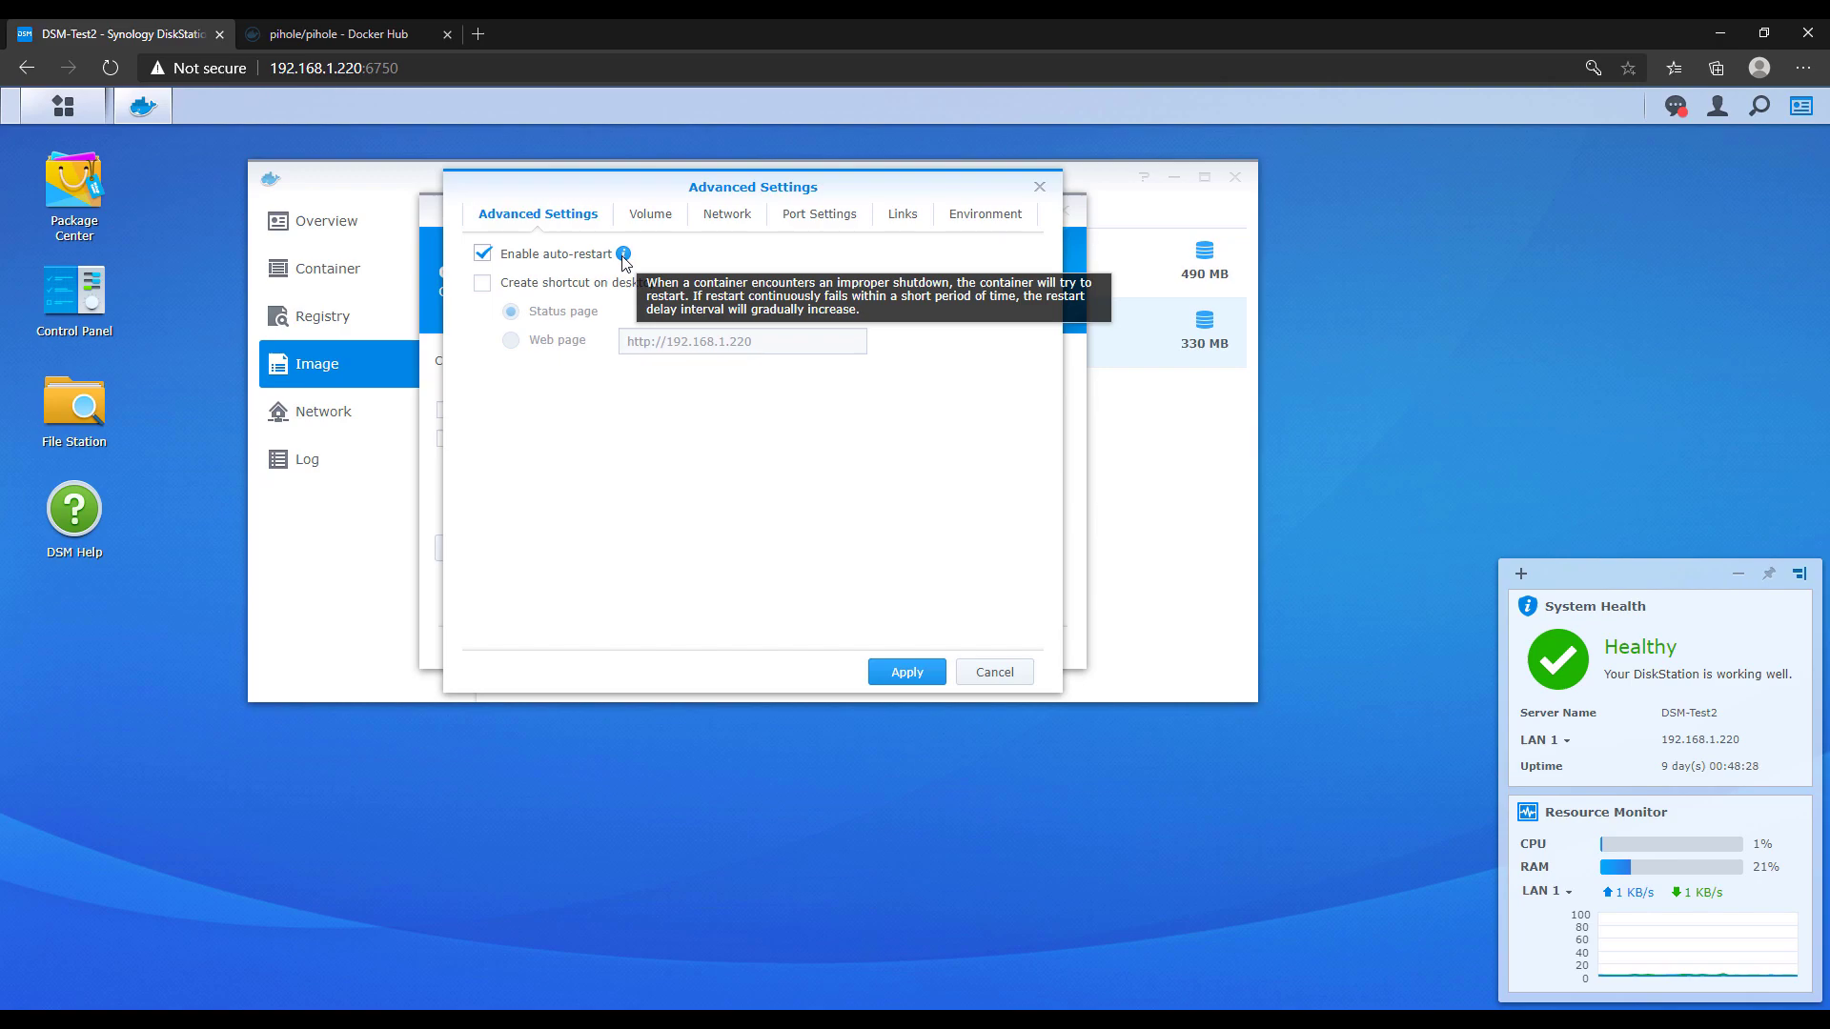
click(614, 285)
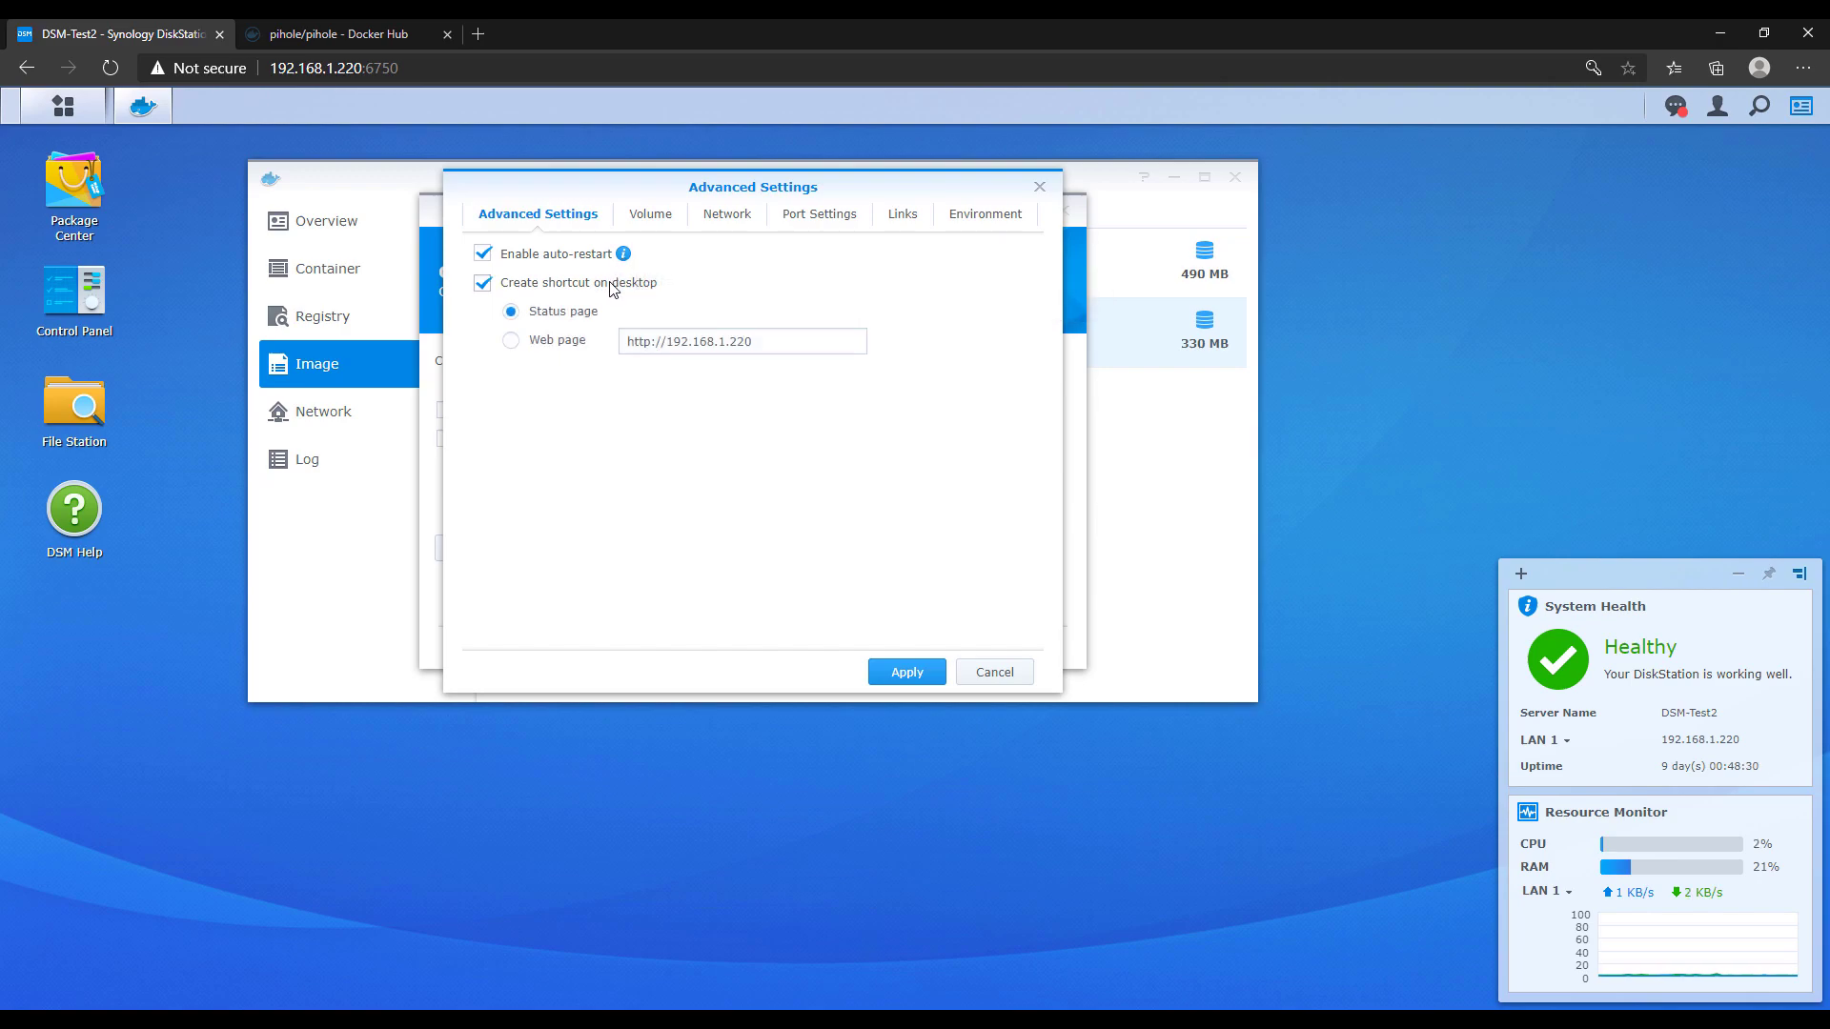
click(573, 341)
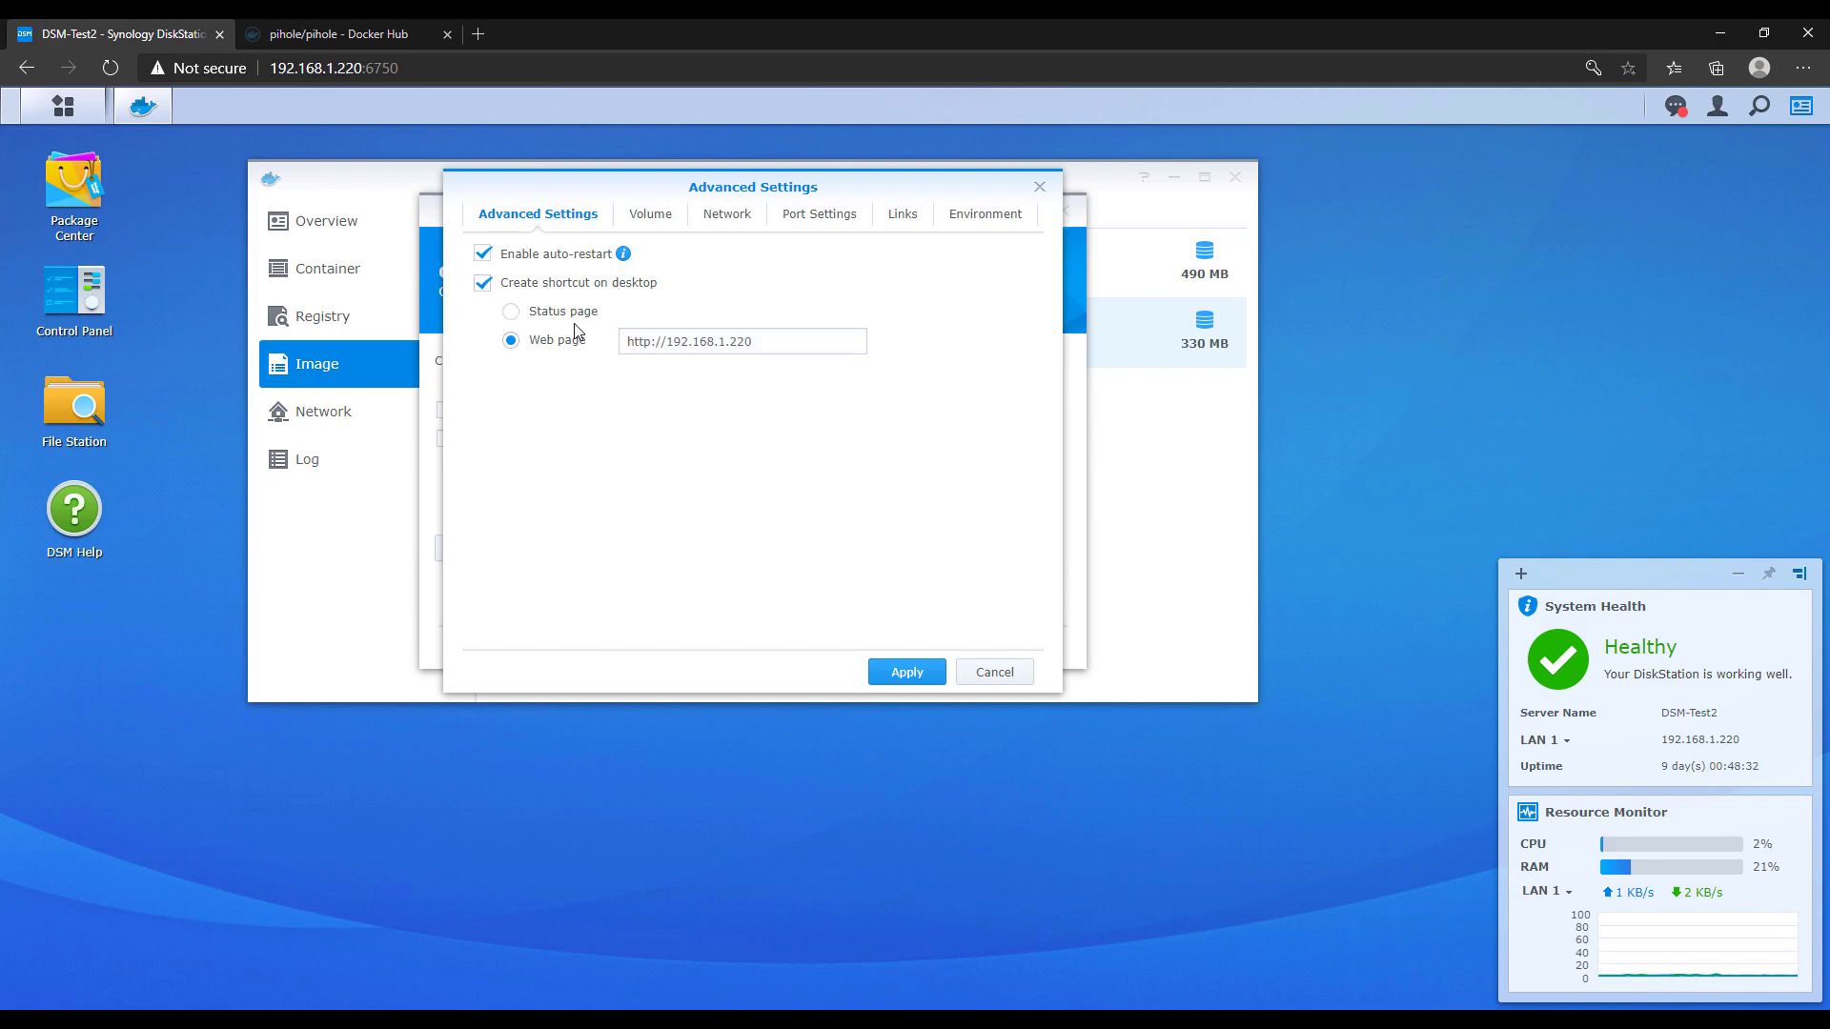
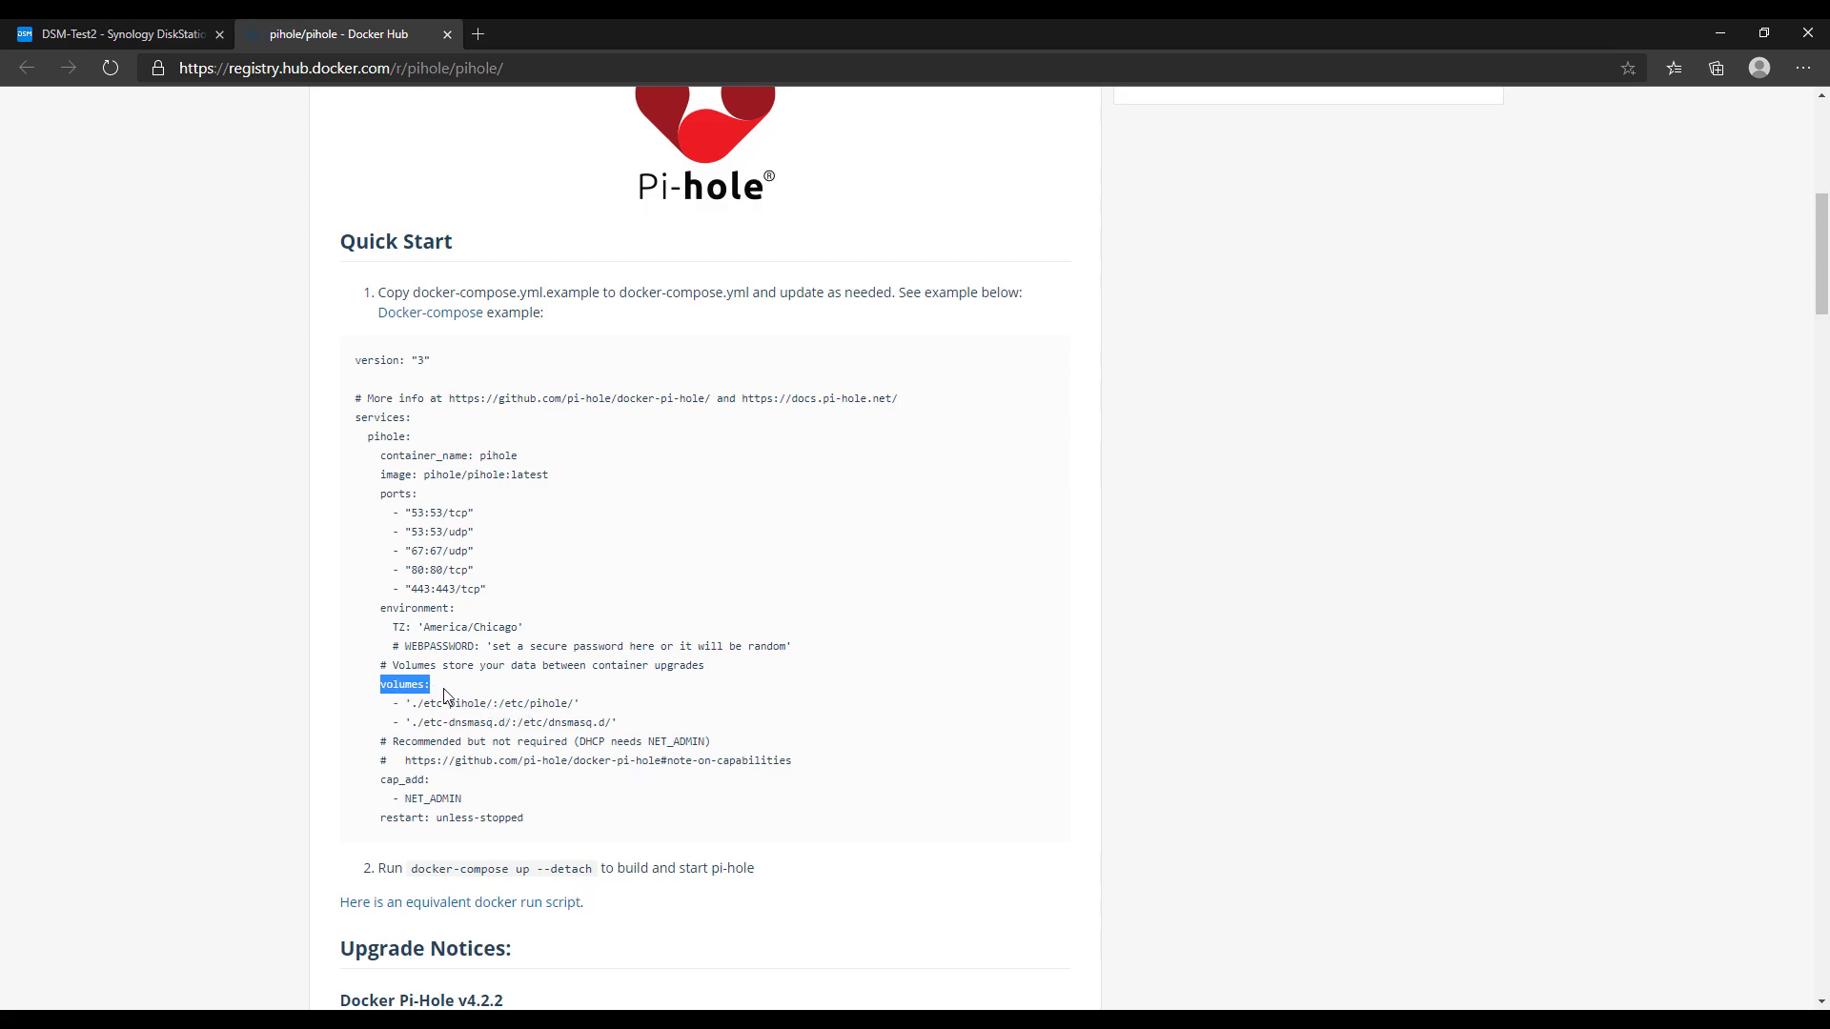
click(443, 688)
drag(420, 708, 574, 717)
click(523, 720)
click(636, 713)
Step: Create a Pi-Hole folder inside the docker shared folder
click(119, 36)
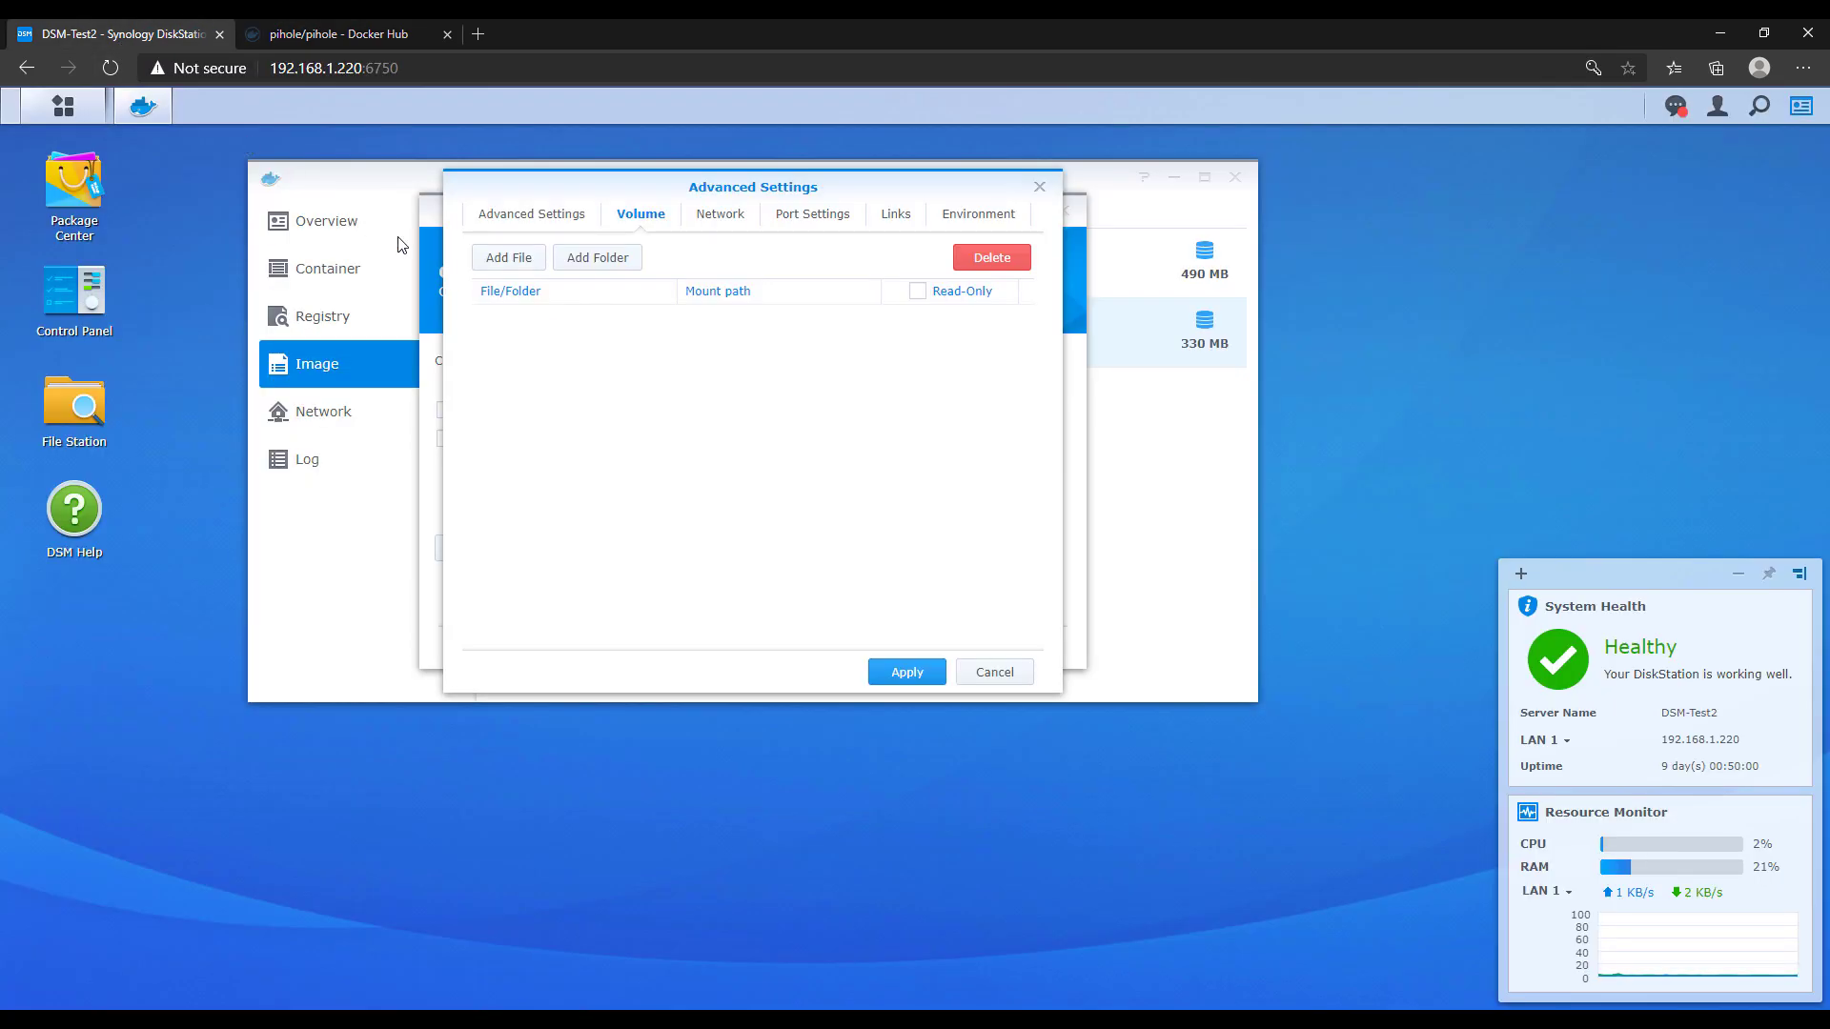
click(598, 257)
double_click(601, 327)
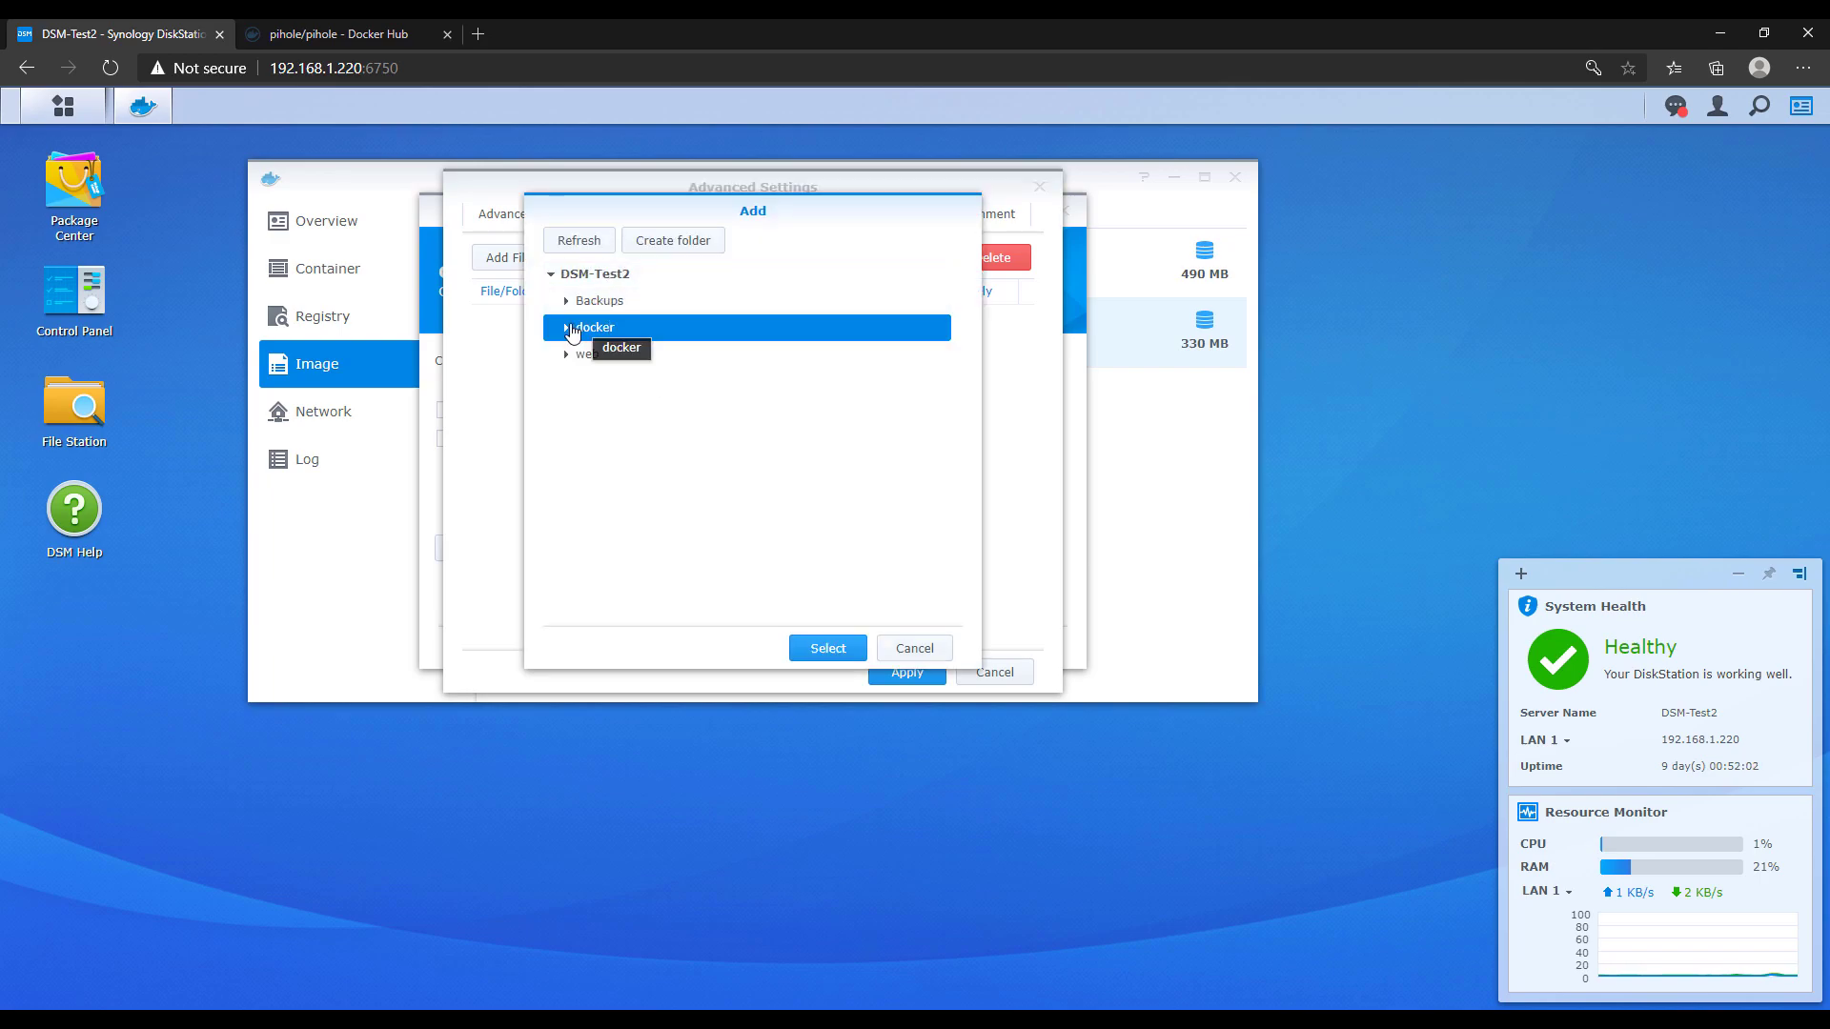
click(673, 242)
text(Pi)
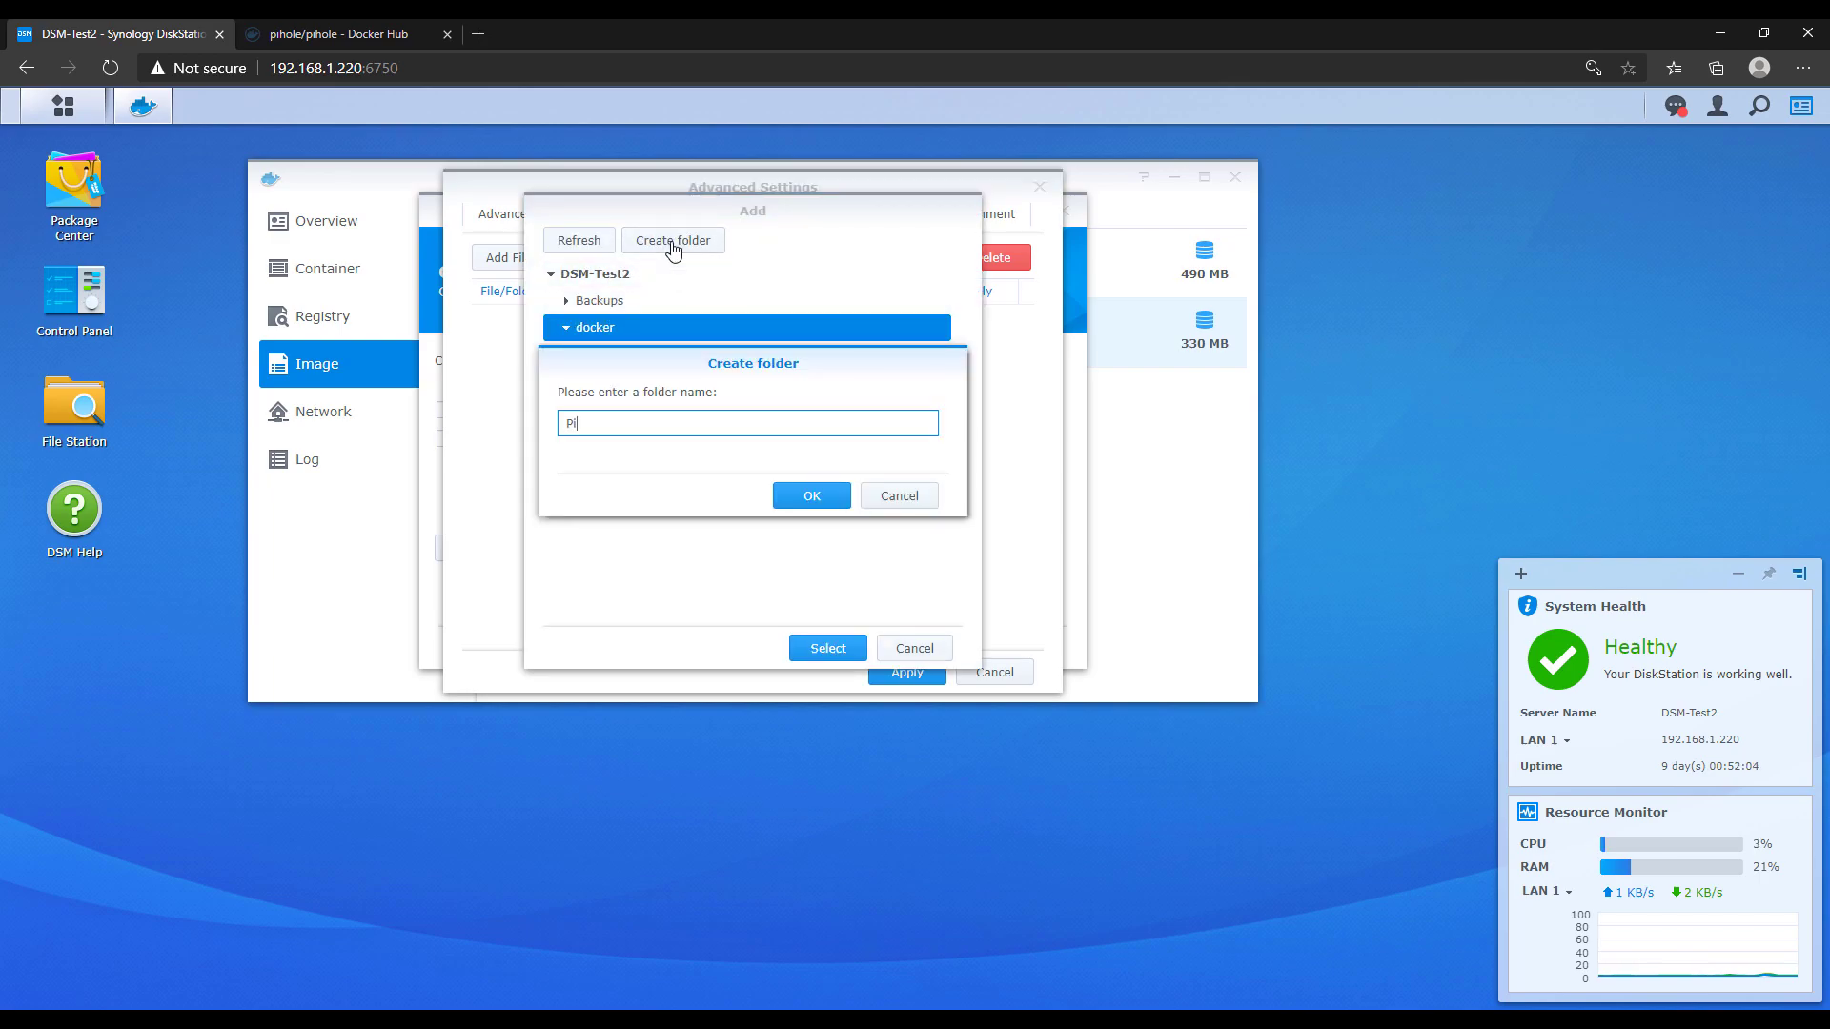
text(-Hole)
click(810, 495)
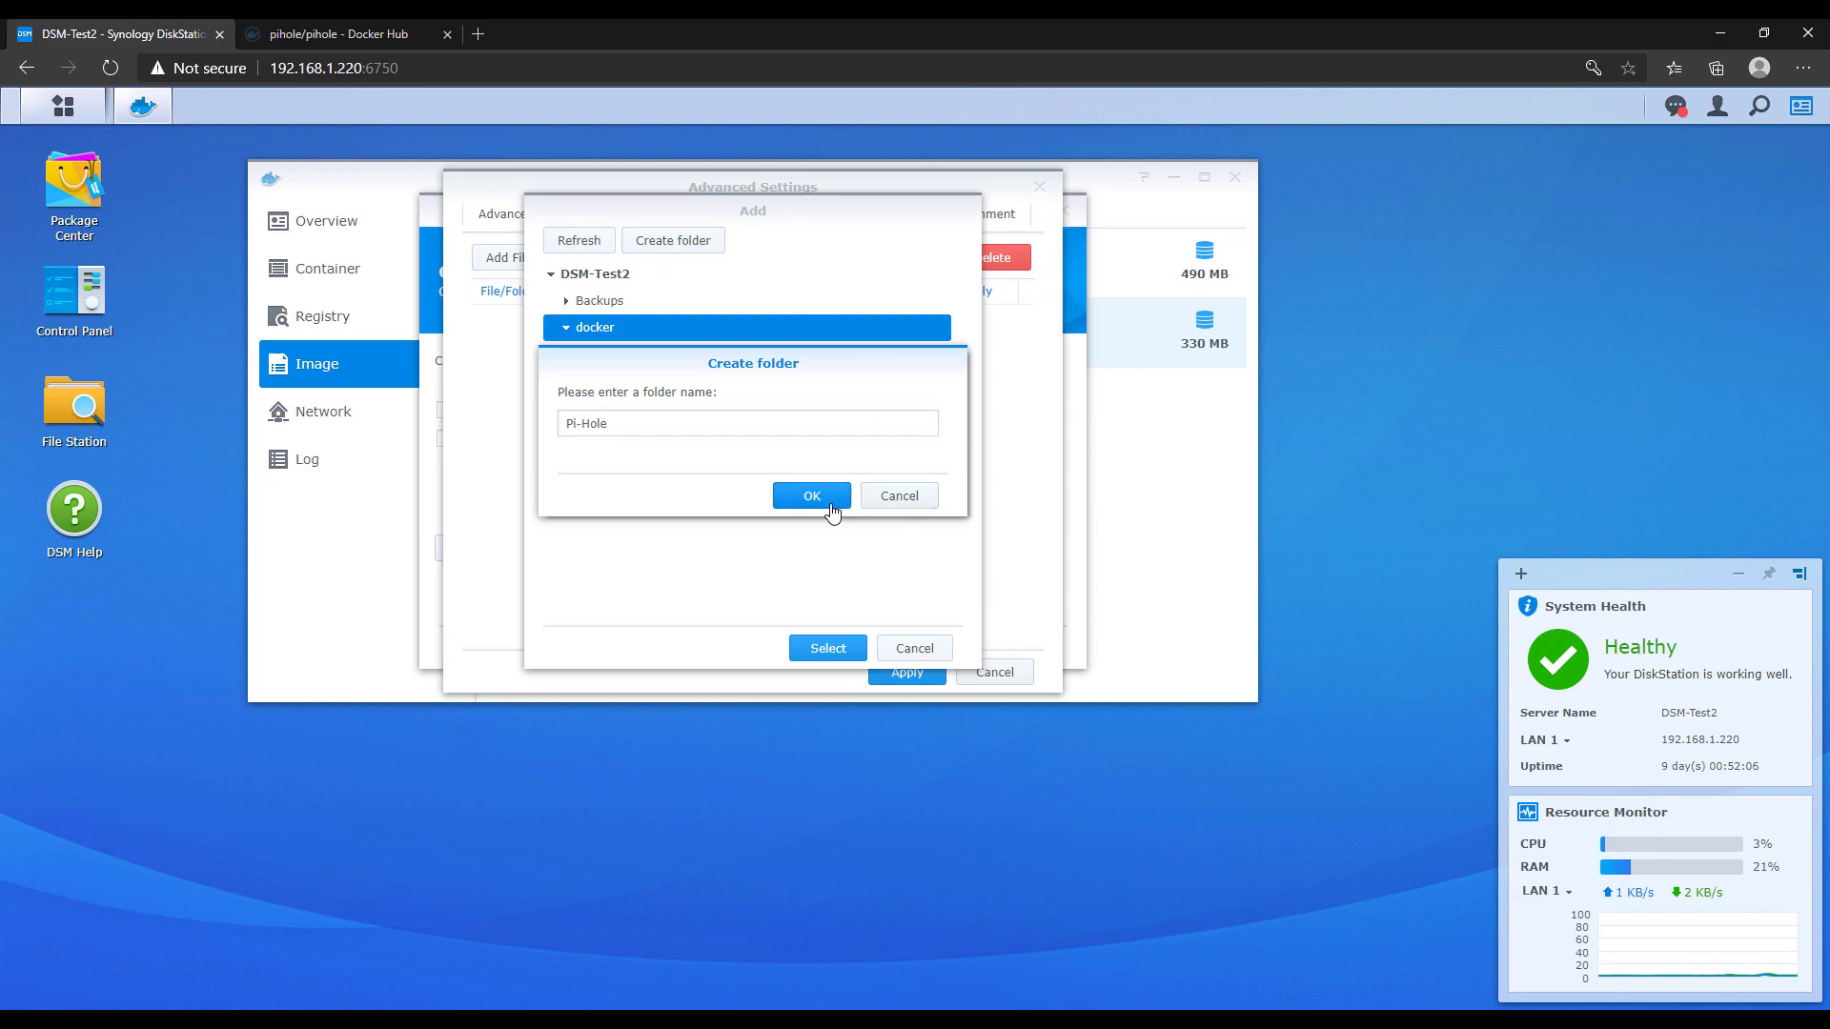
Step: Create etc-pihole and etc-dnsmasq.d subfolders inside Pi-Hole
click(659, 240)
text(etc-pihole)
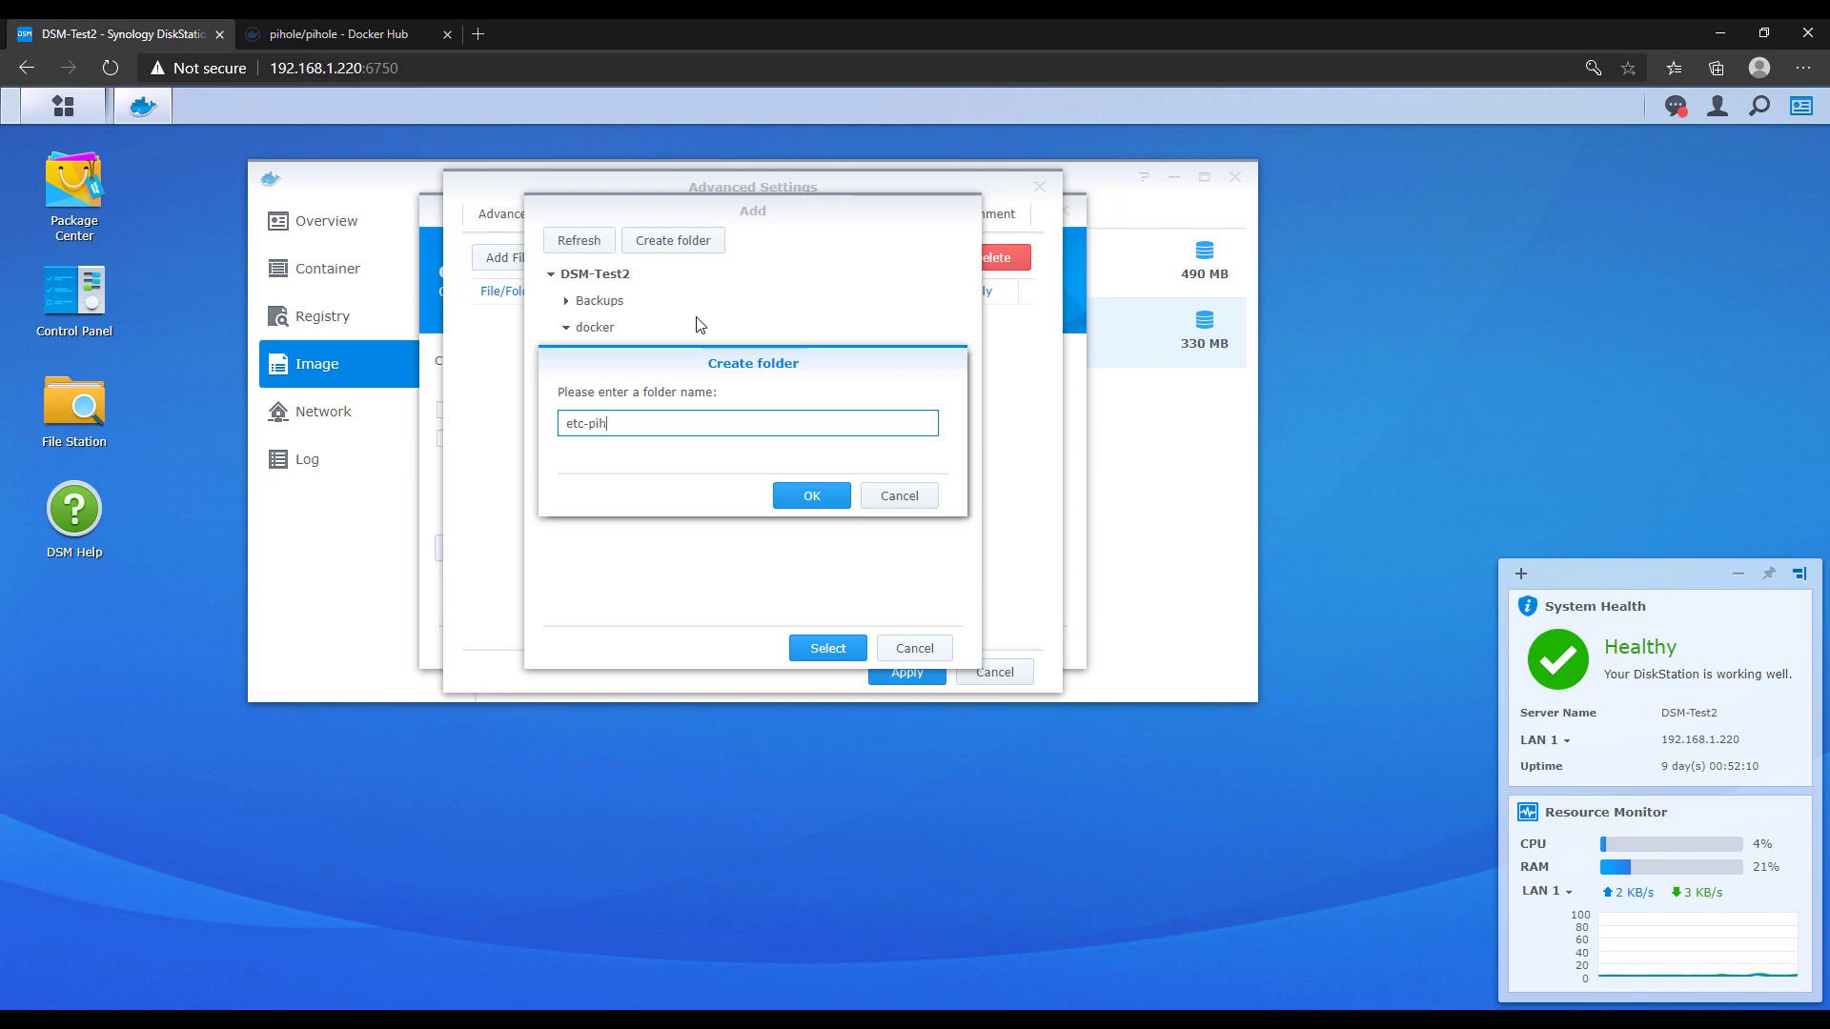
click(810, 494)
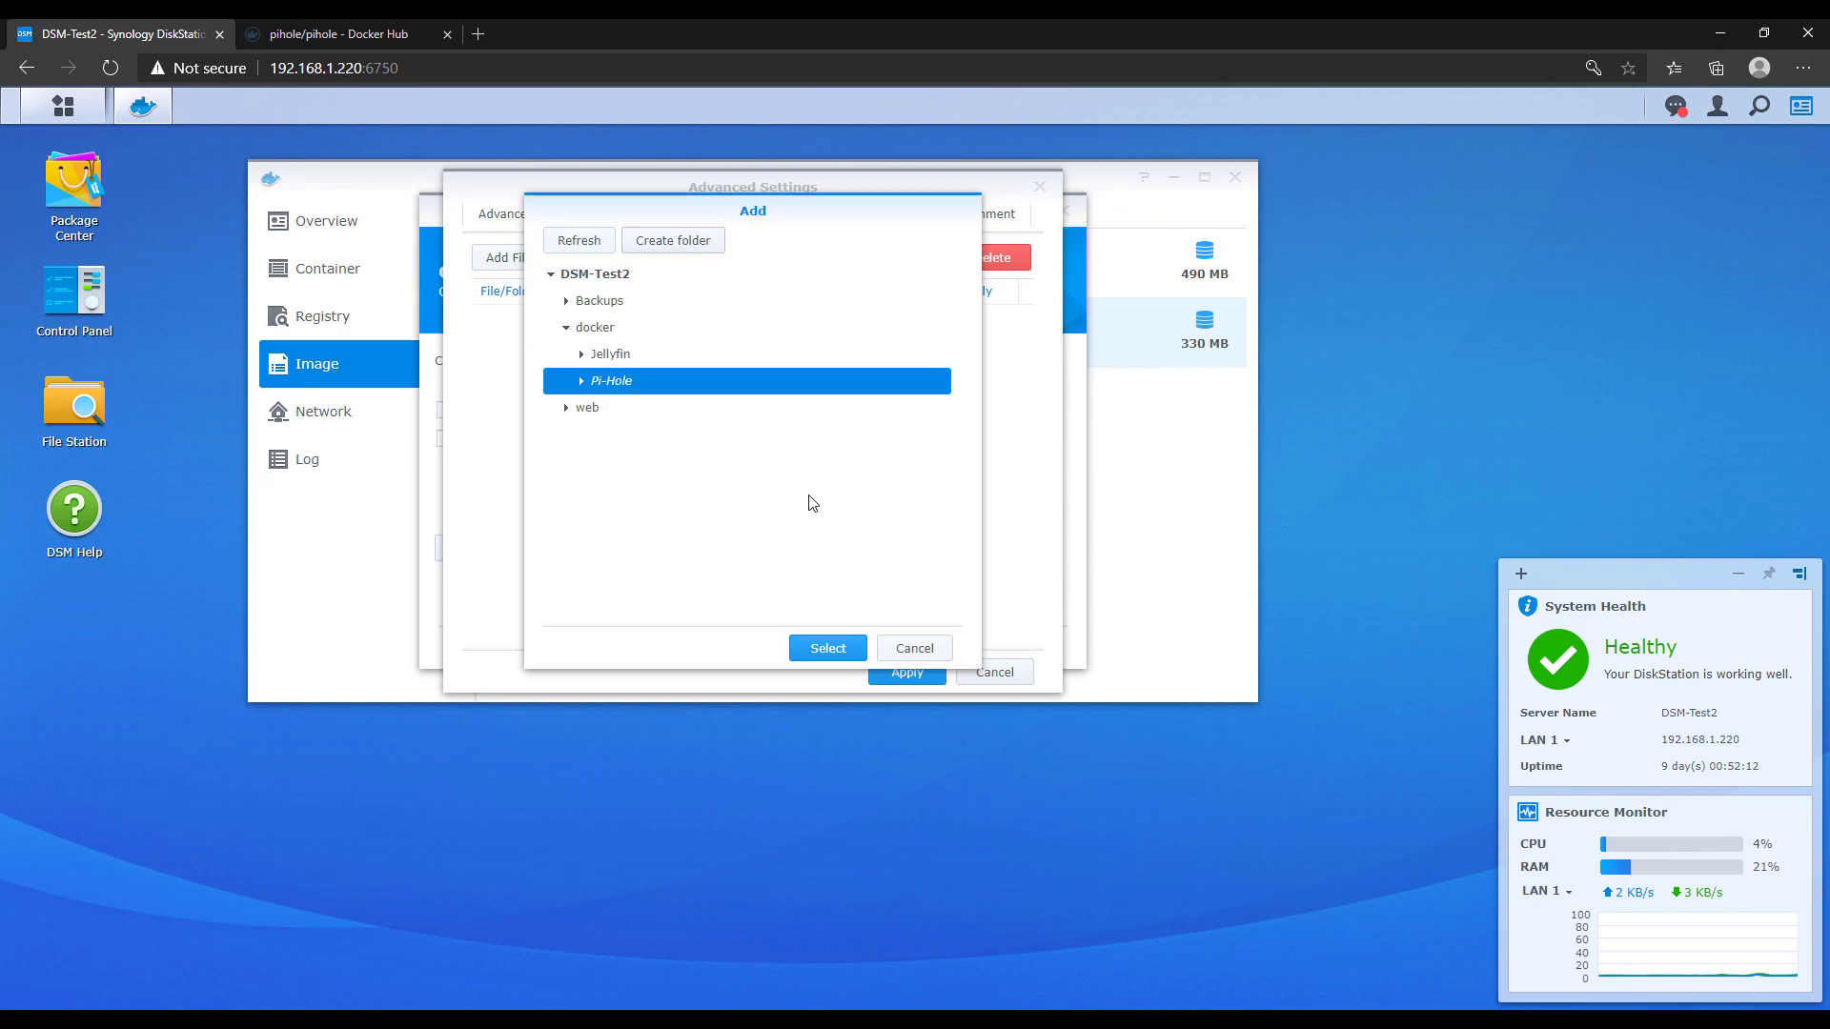
click(621, 383)
click(696, 244)
text(etc-dnsmasq.d)
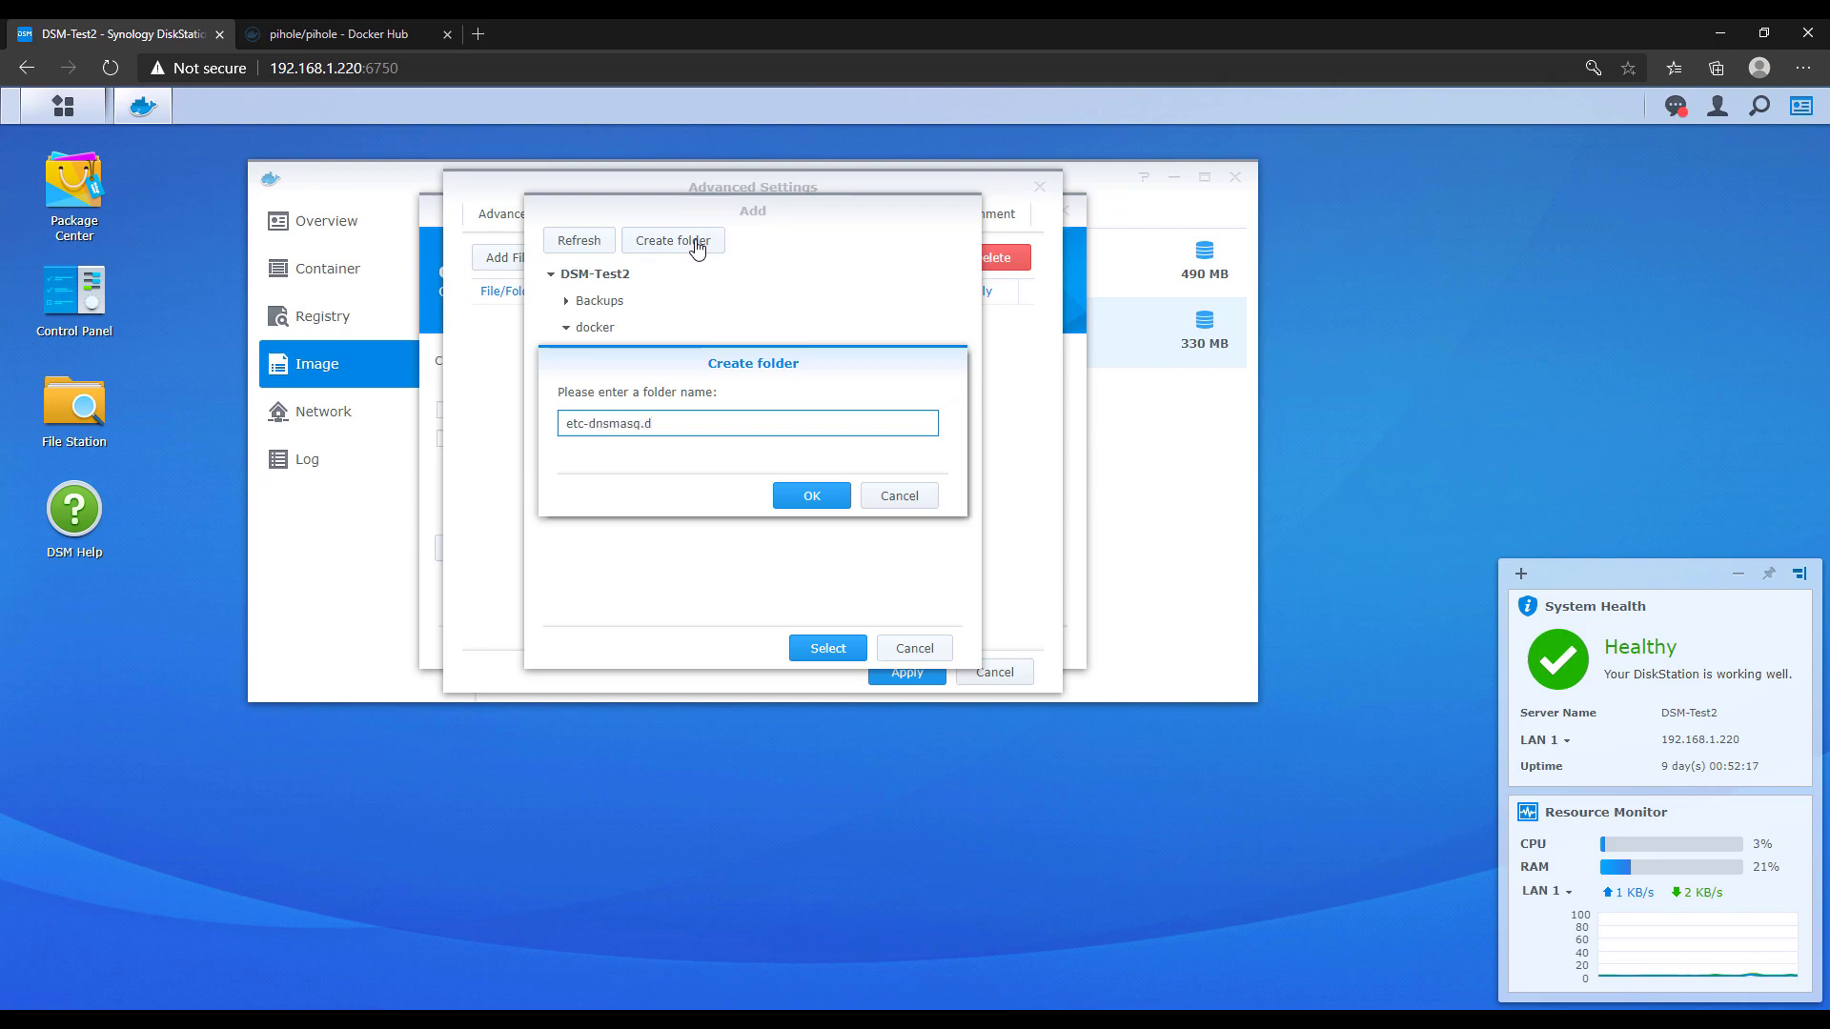
key(Return)
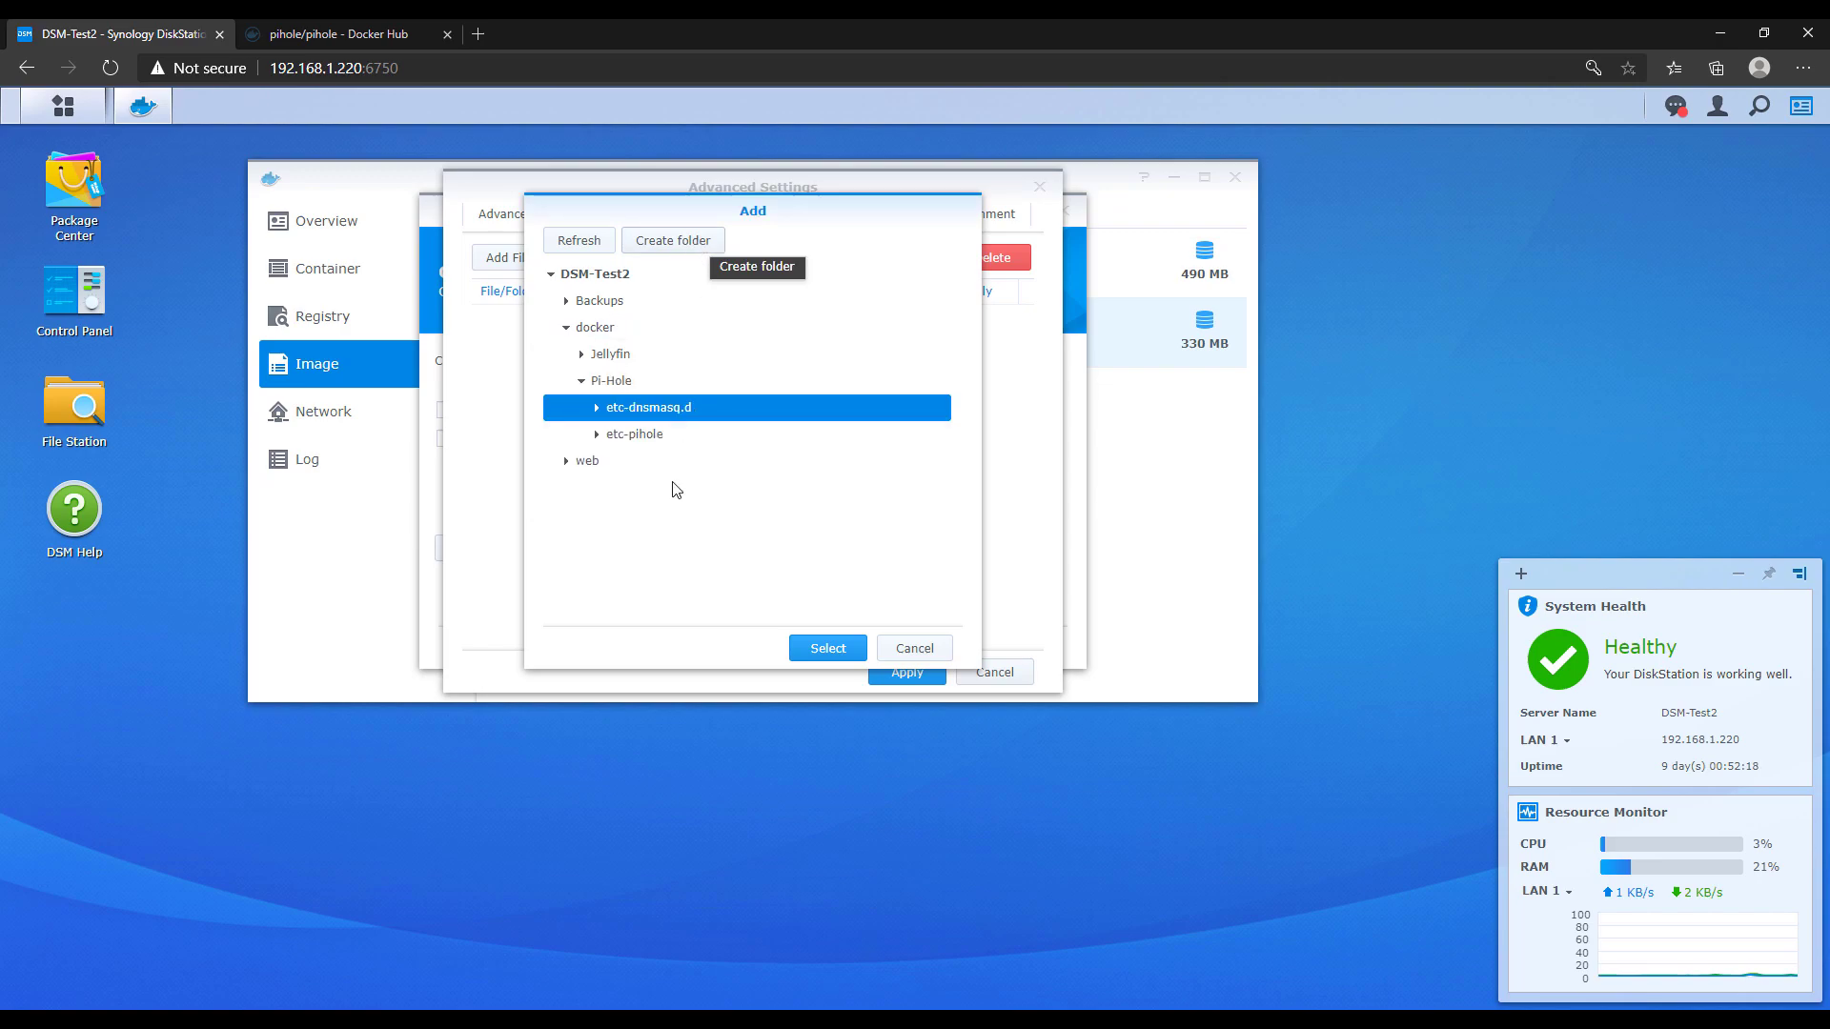
Step: Mount the docker/Pi-Hole/etc-pihole folder at /etc/pihole
click(642, 439)
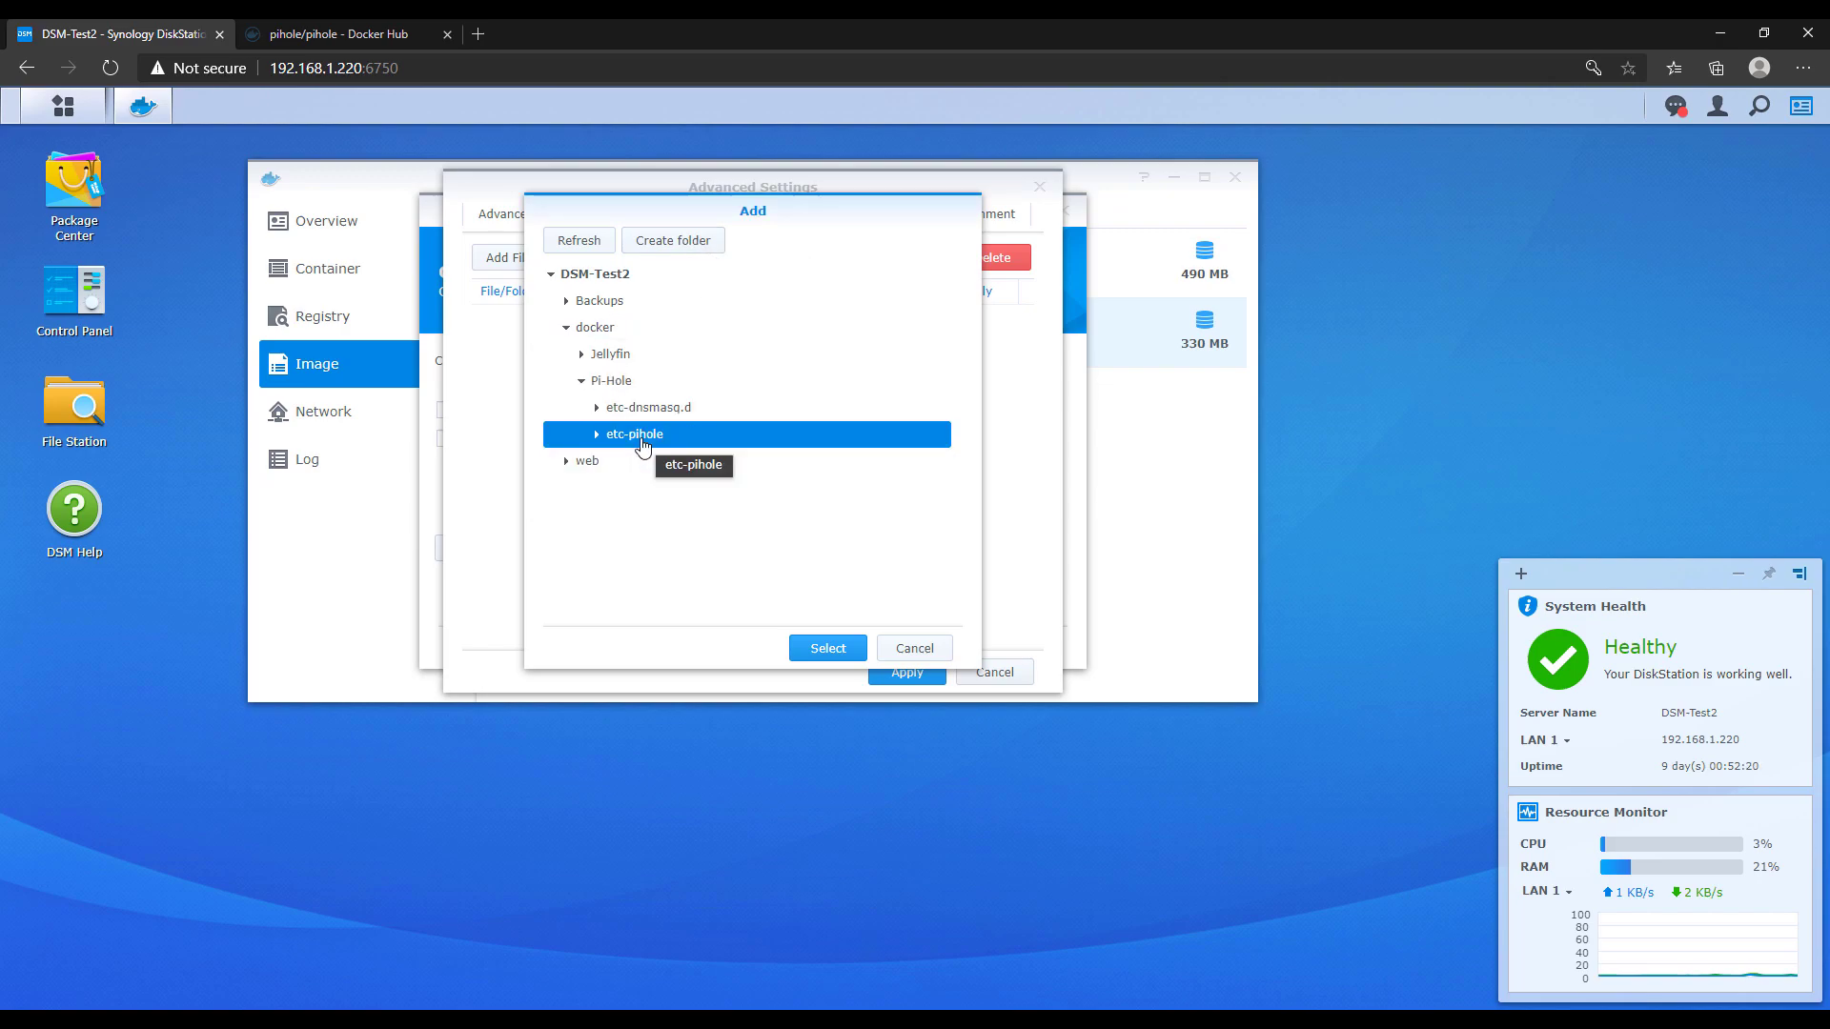
click(827, 648)
text(/etc/pihole)
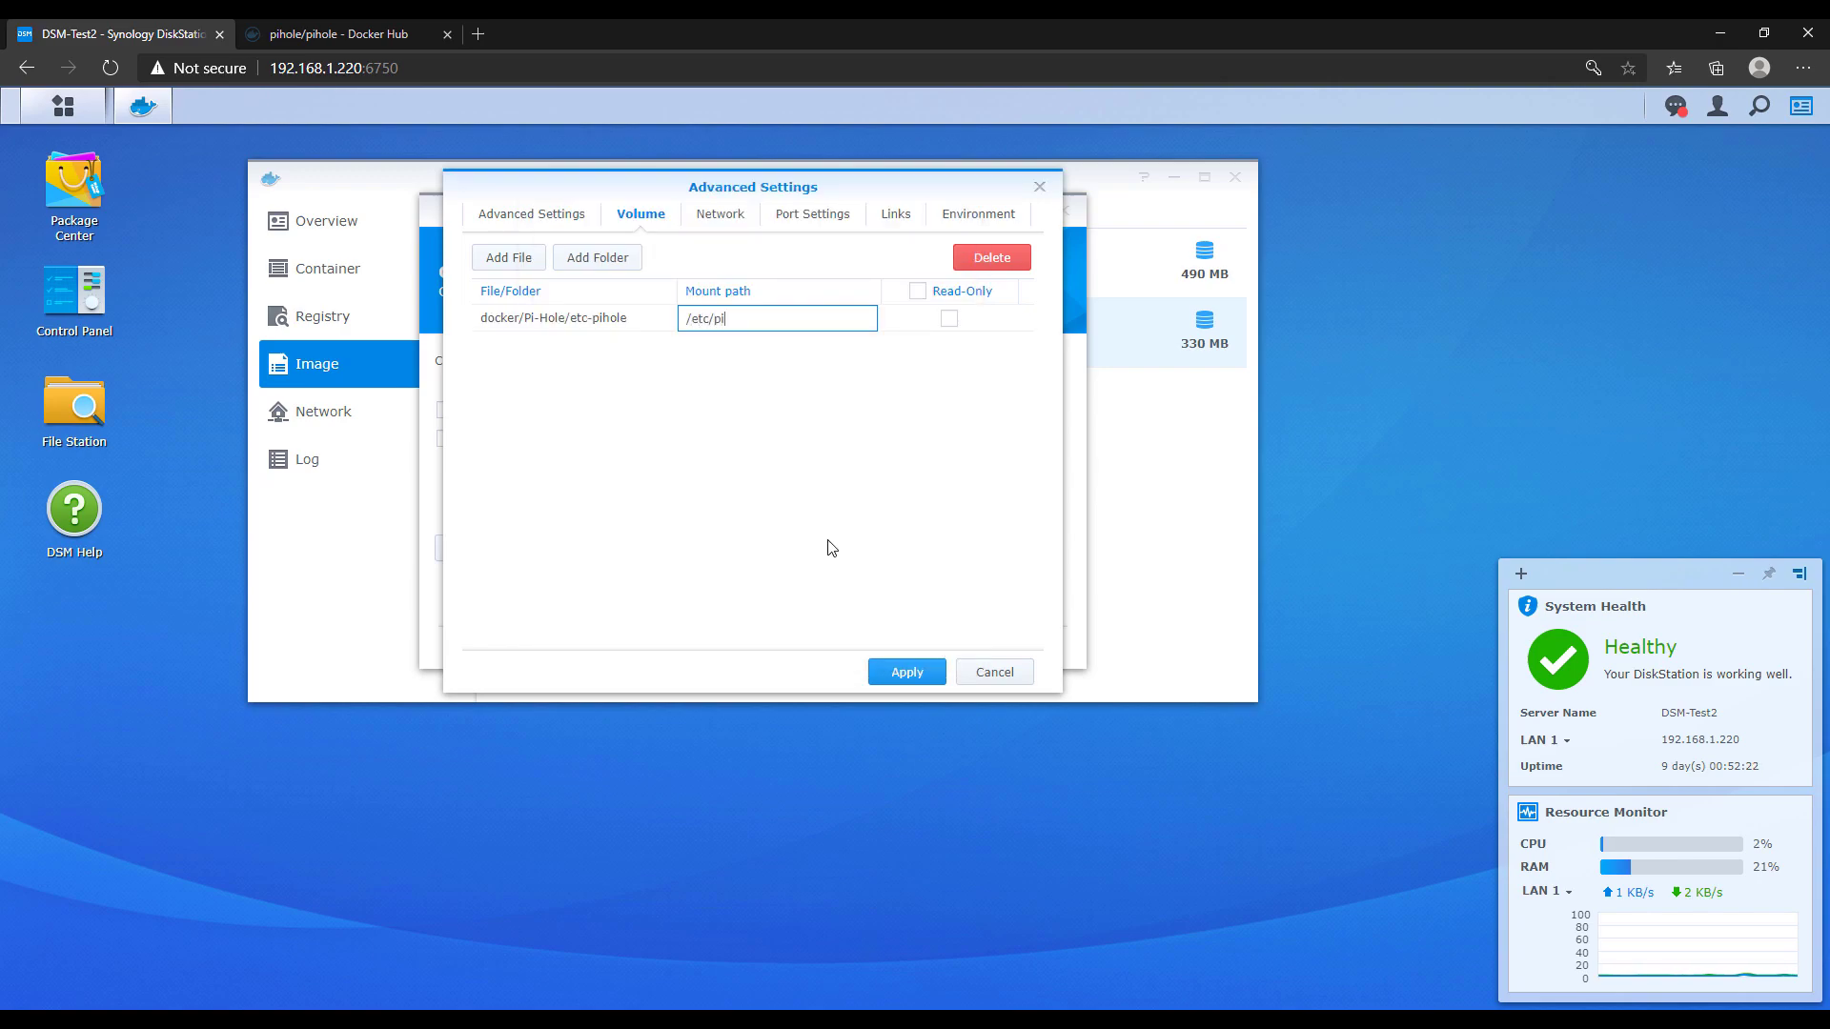
Step: Add docker/Pi-Hole/etc-dnsmasq.d as a second volume with mount path /etc/dnsmasq.d
click(601, 259)
click(567, 328)
click(582, 381)
click(633, 434)
click(651, 410)
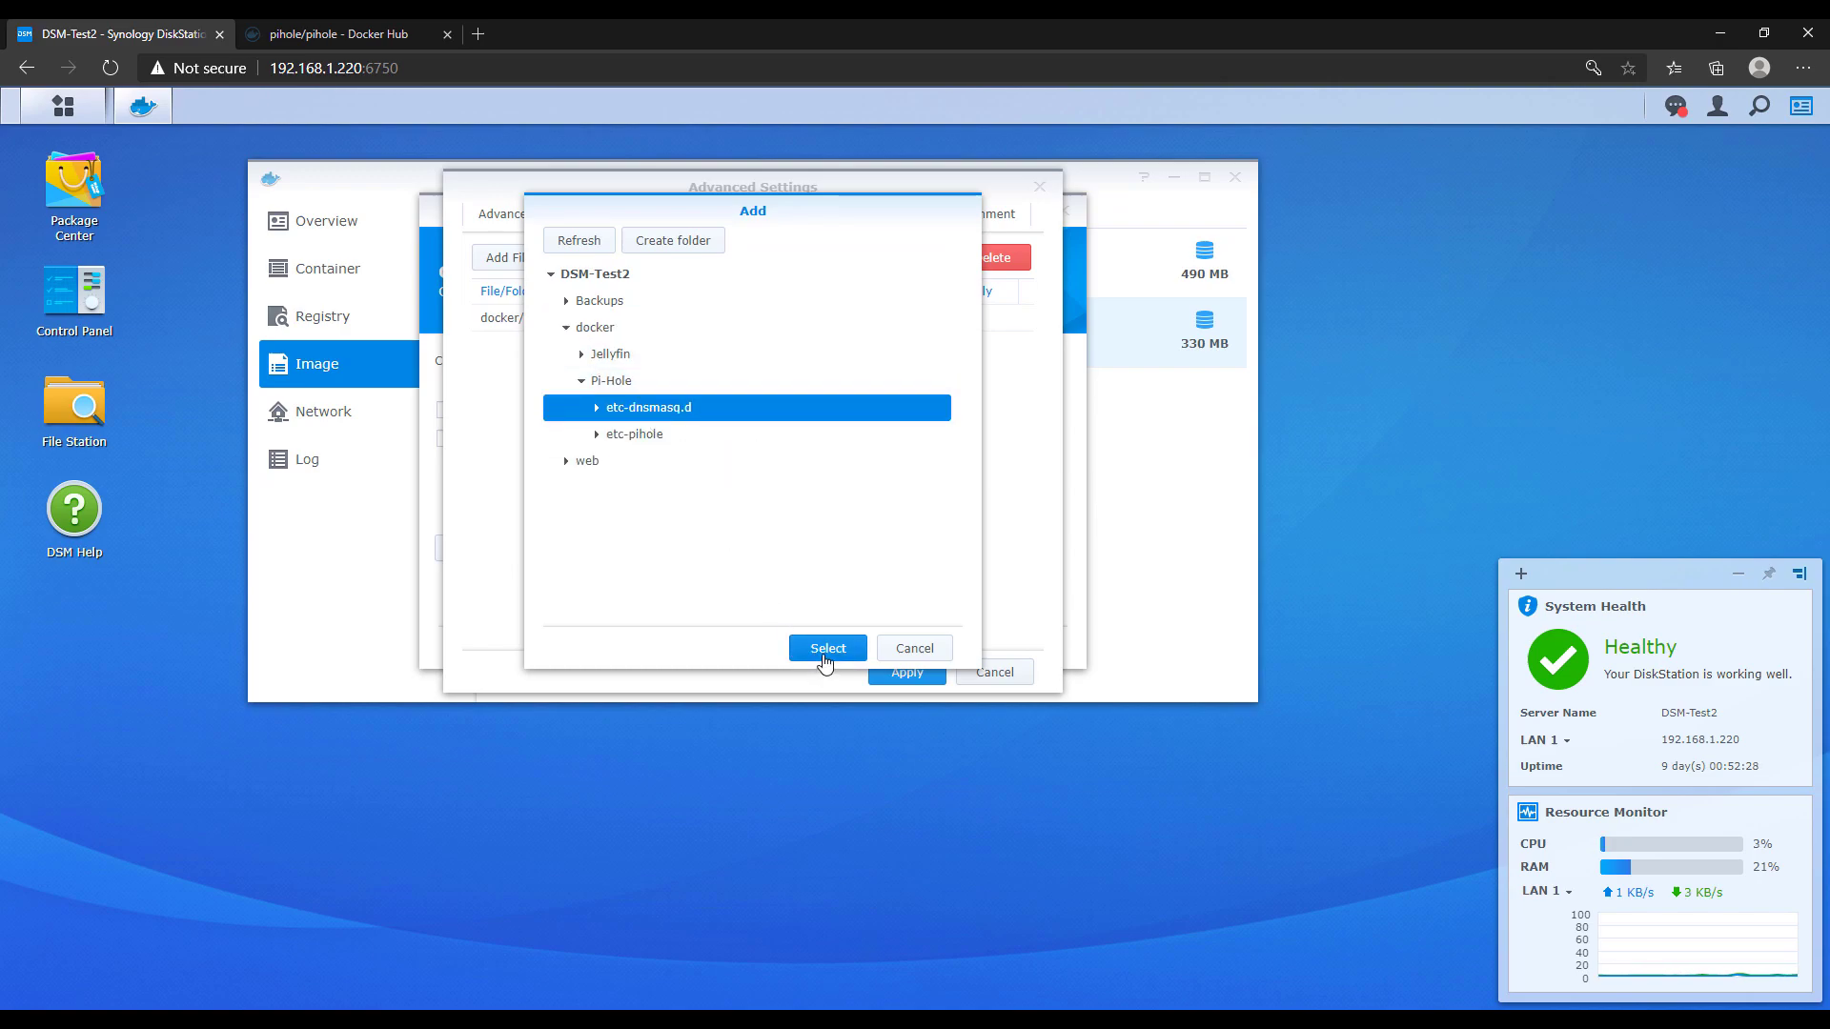
click(827, 648)
text(/etc/d)
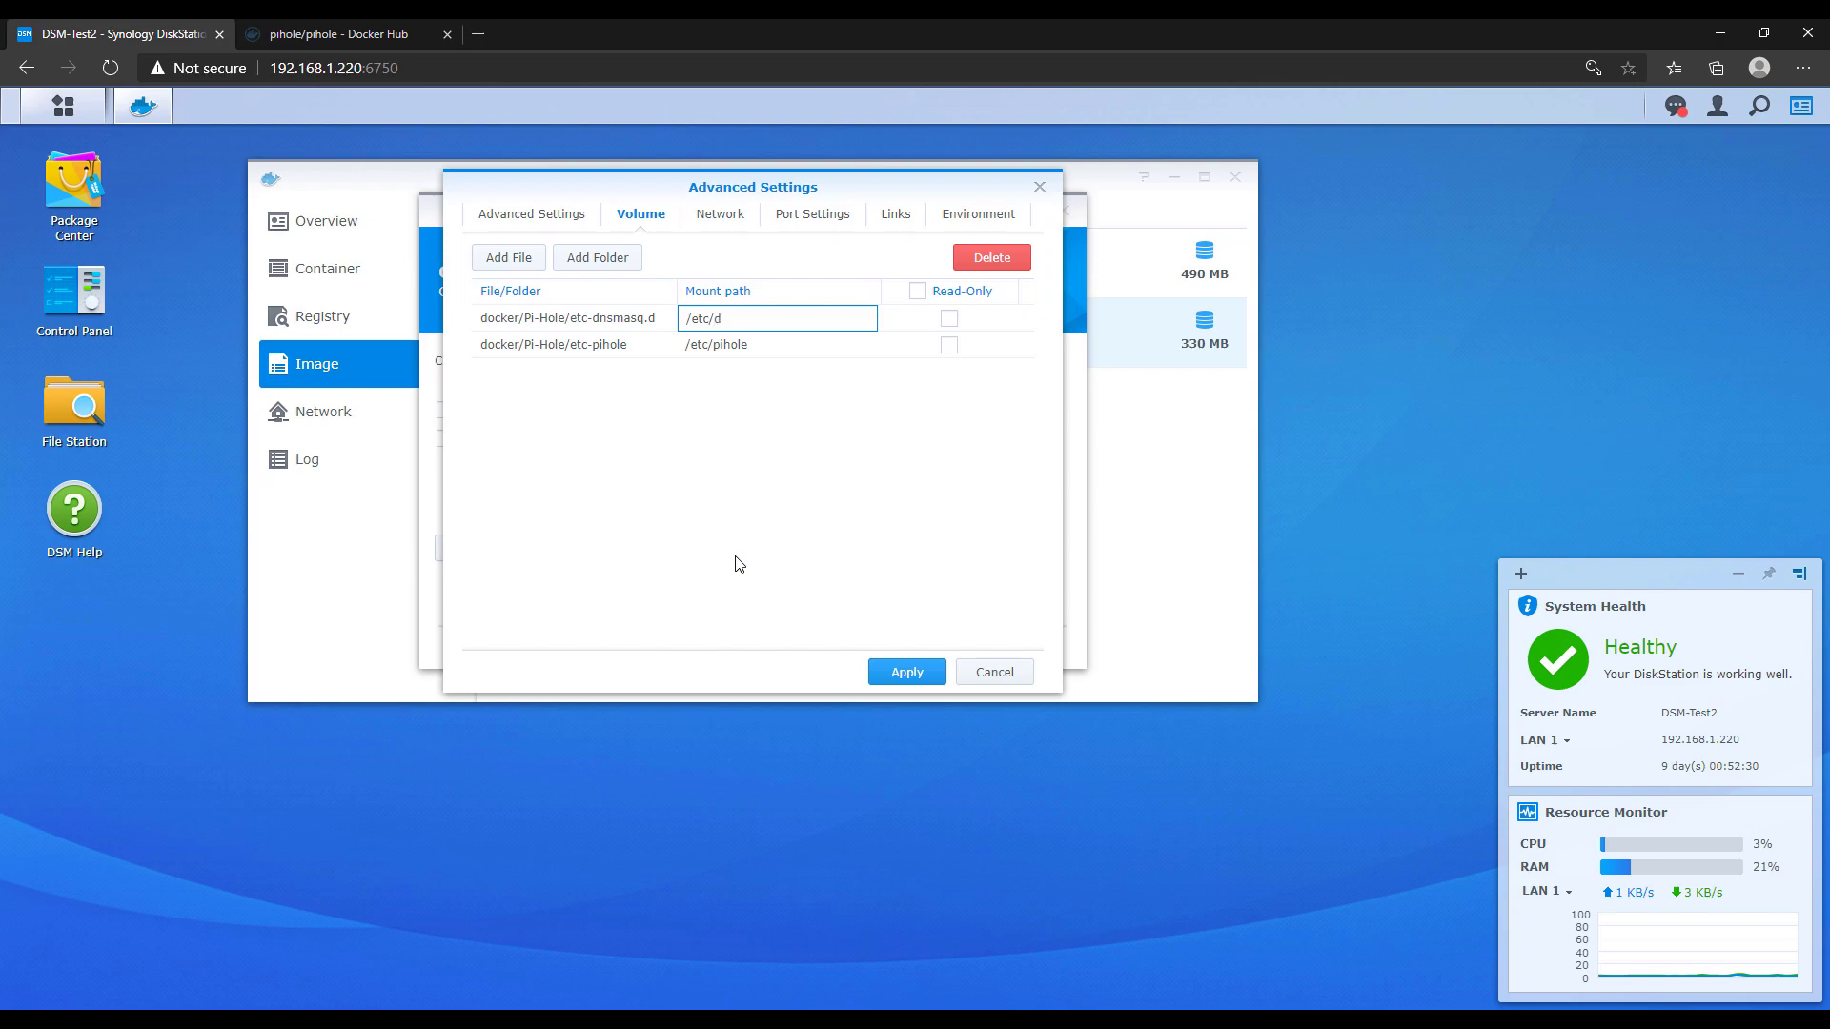
text(nsmasq.d)
click(668, 552)
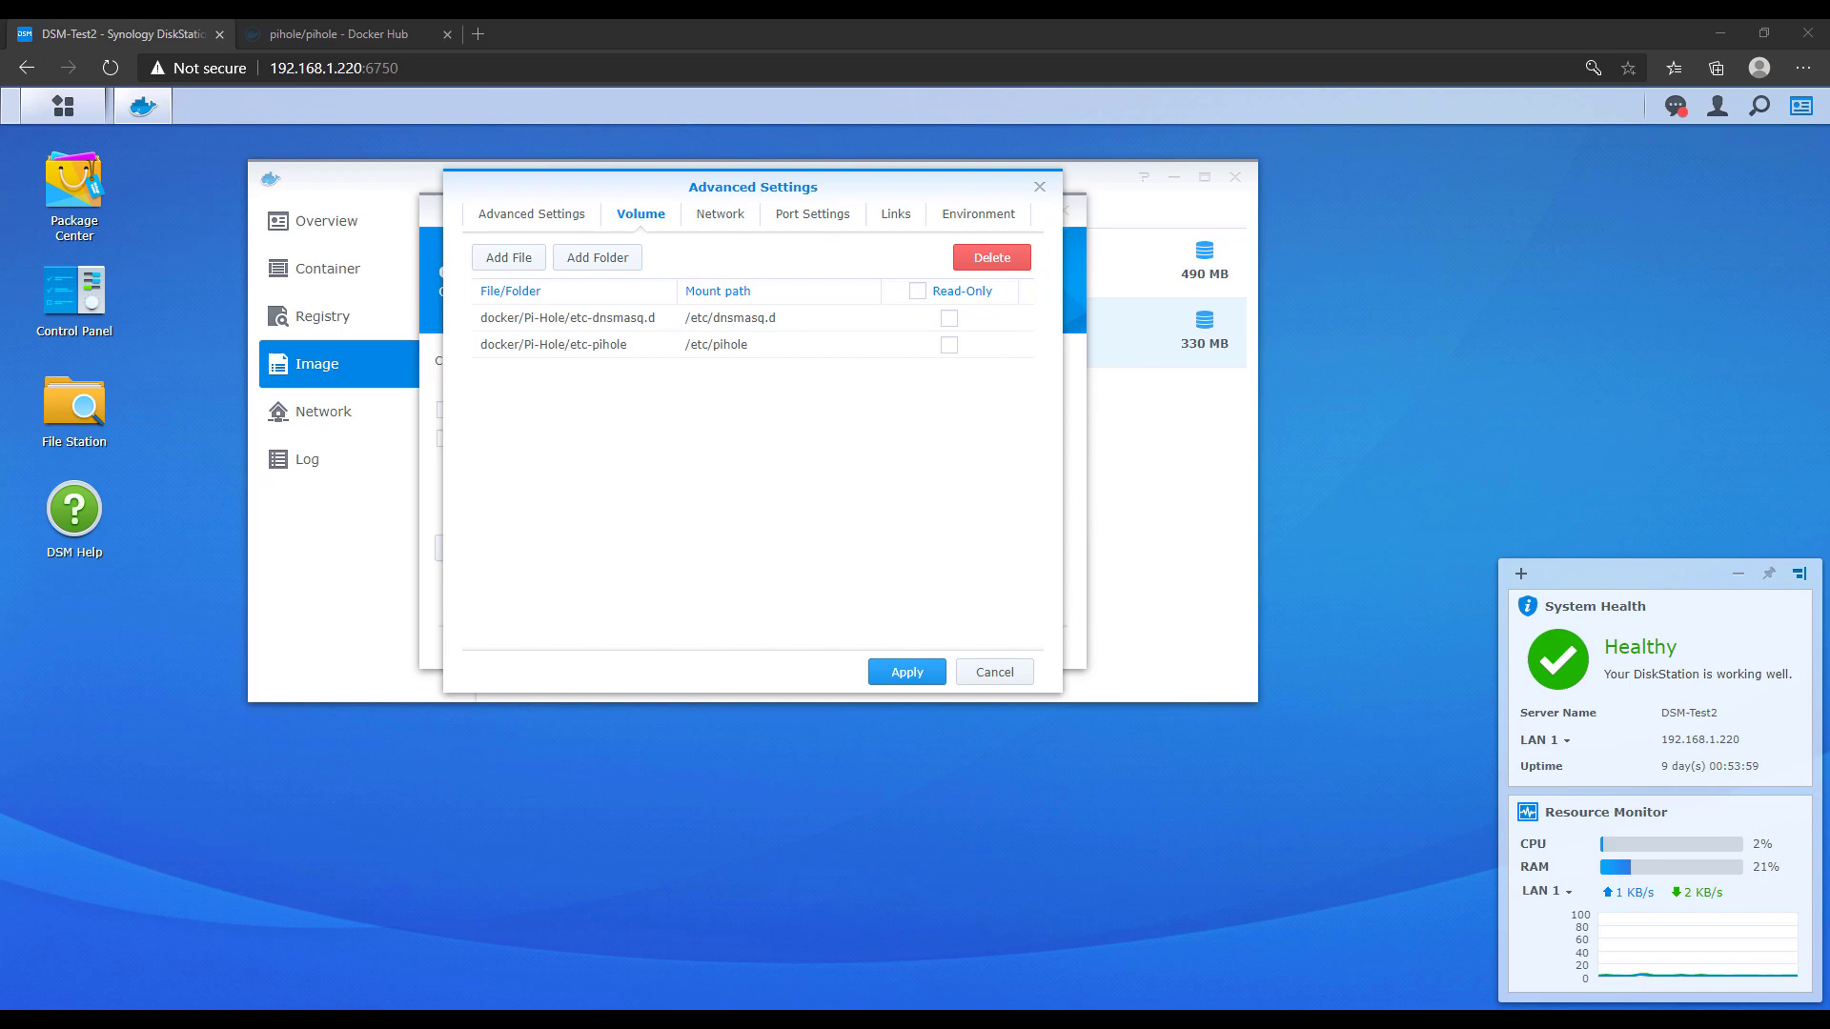
click(976, 531)
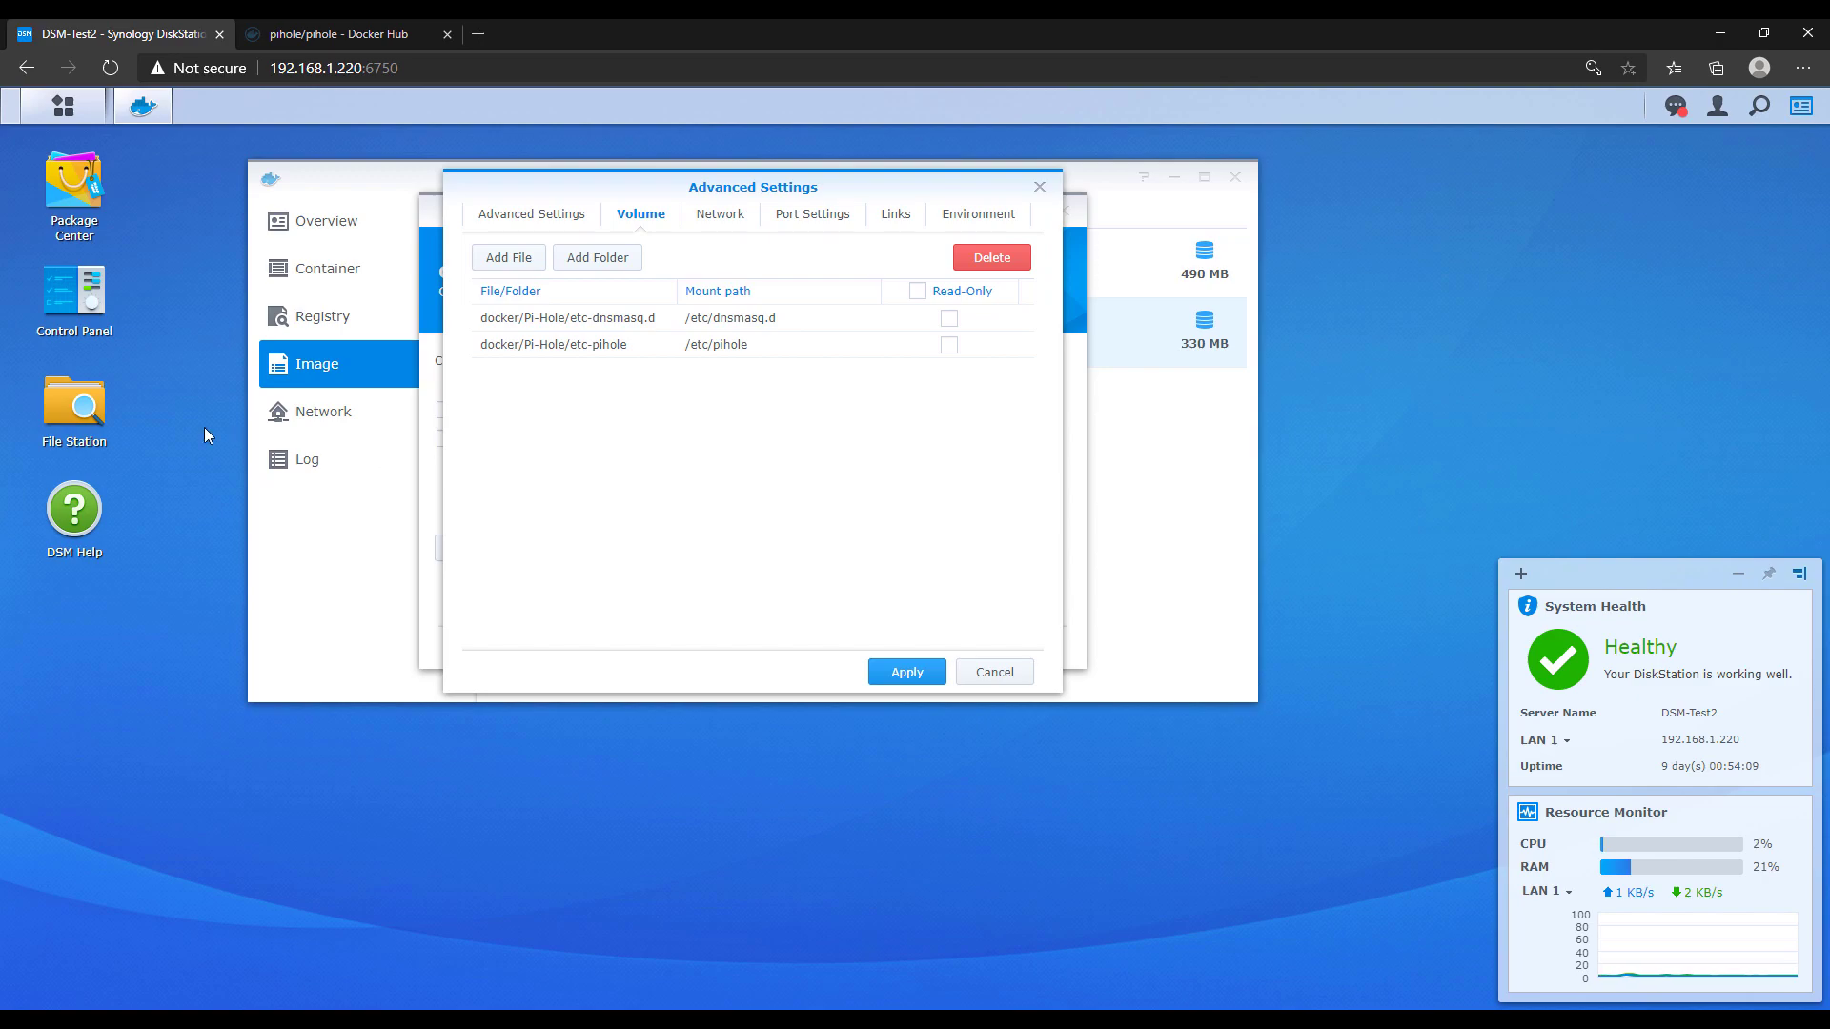
Step: Upload resolv.conf from the computer into docker/Pi-Hole using File Station
click(84, 413)
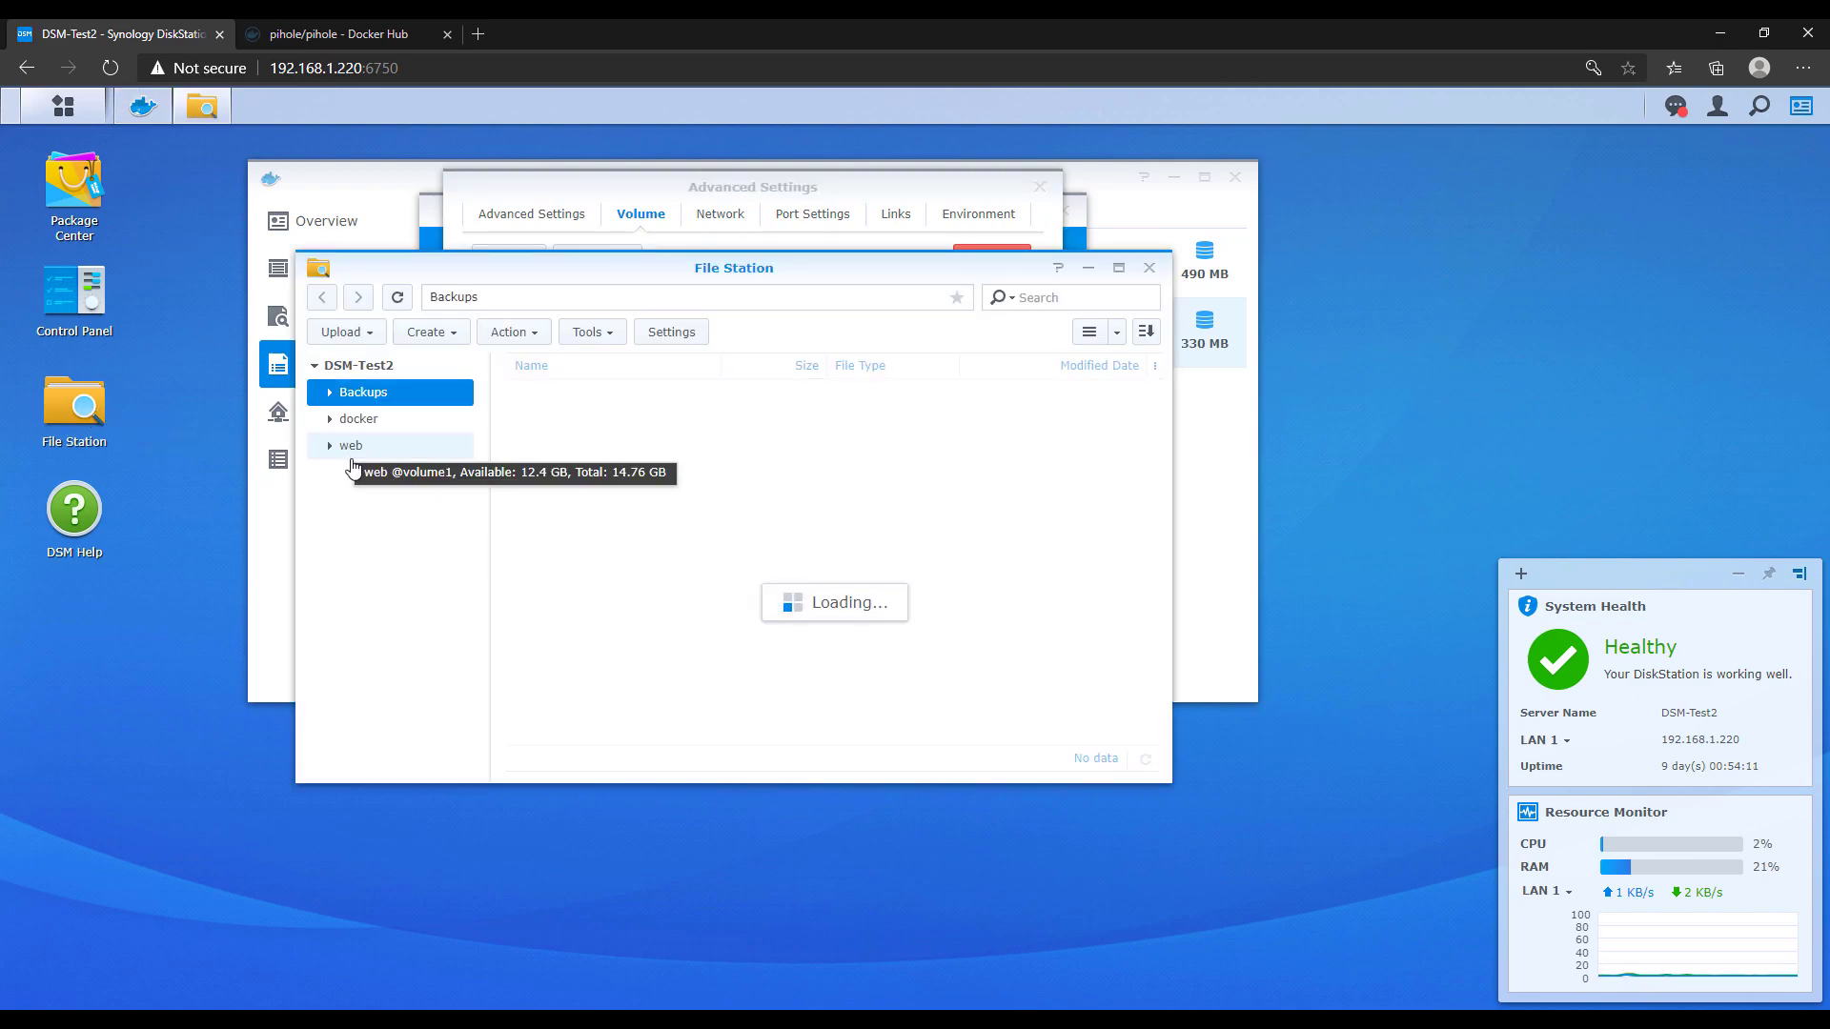
click(412, 419)
double_click(553, 418)
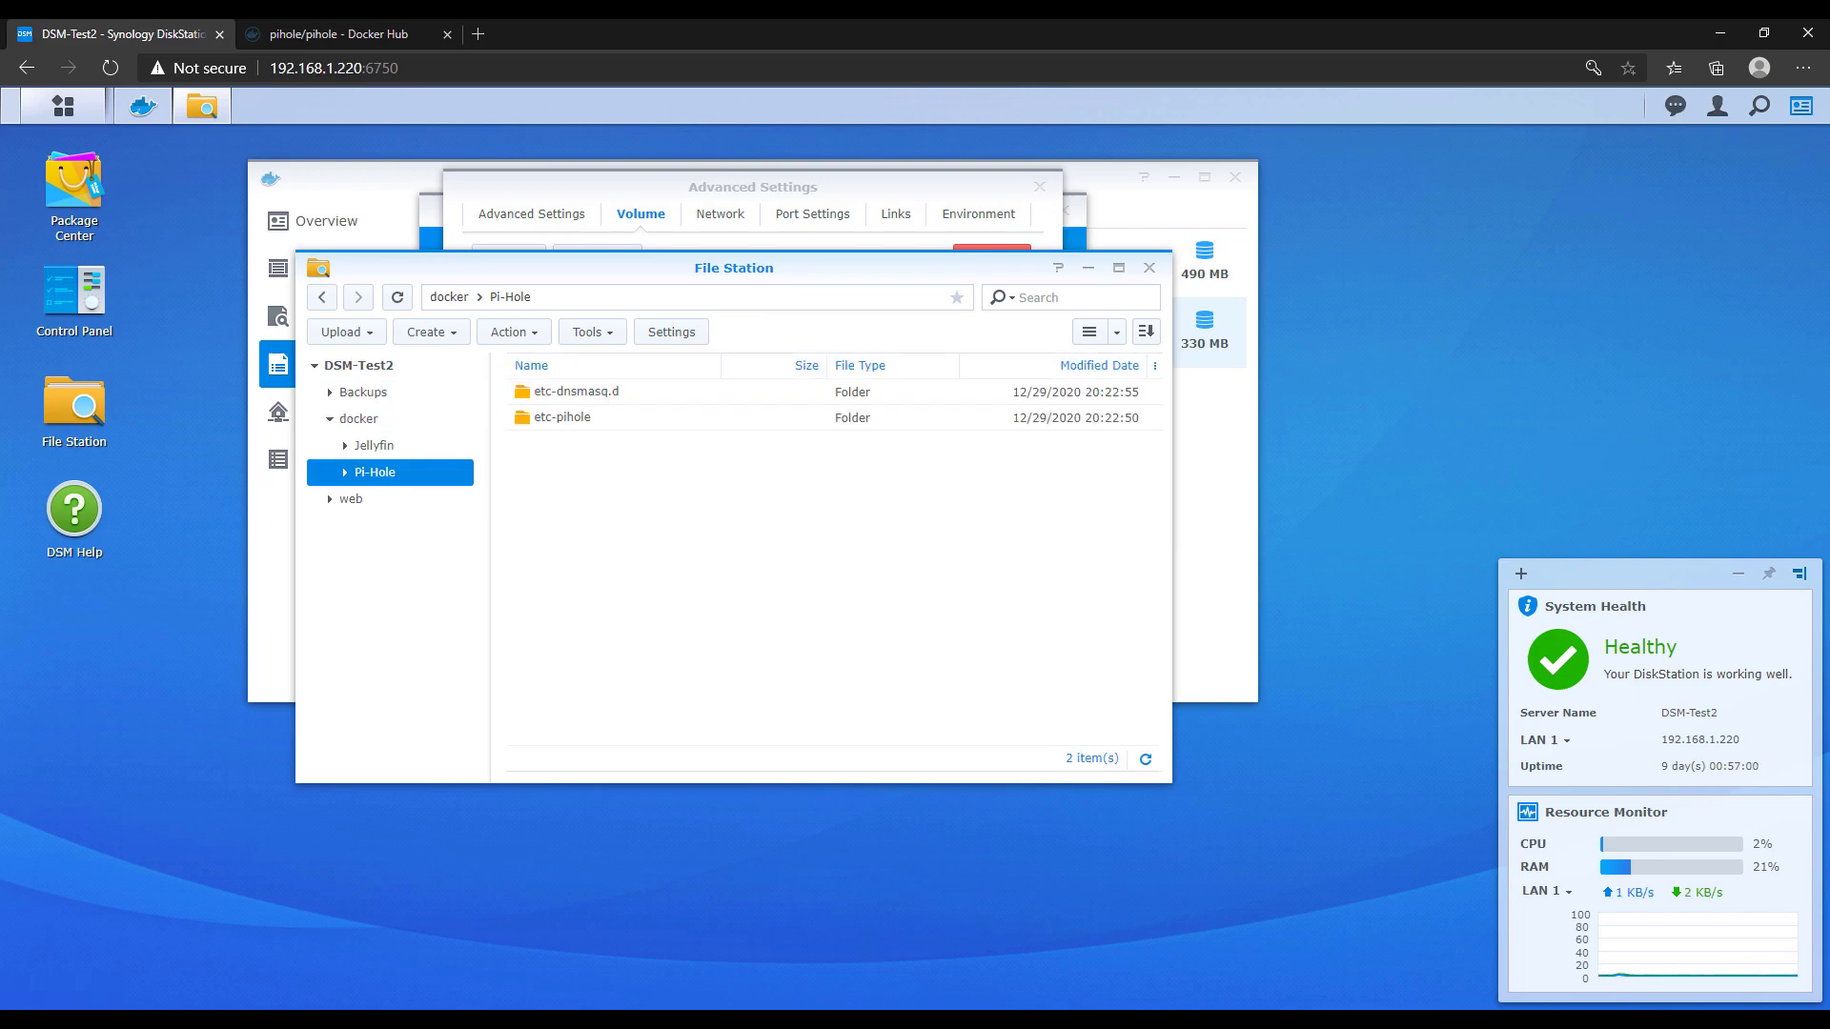
drag(1829, 687, 931, 625)
click(831, 606)
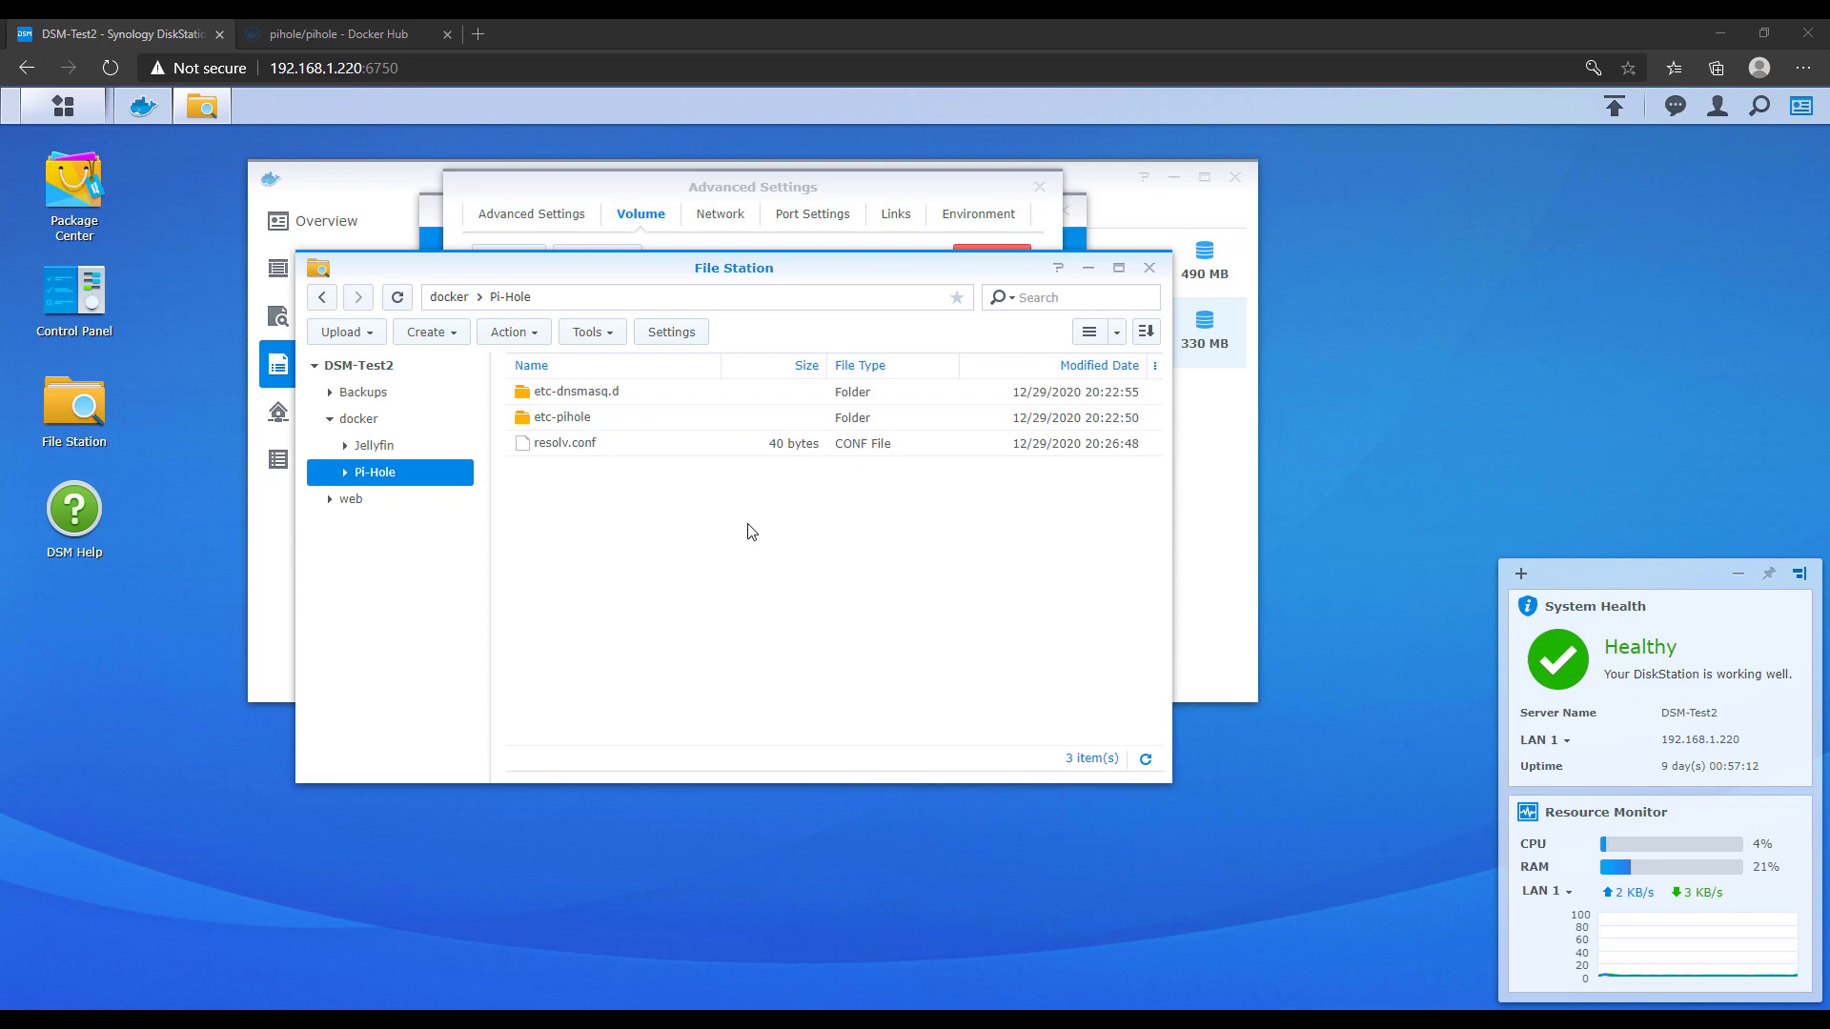
Step: Confirm resolv.conf lists nameservers 127.0.0.1 and 8.8.8.8, then go back to the volume settings
double_click(589, 450)
click(654, 421)
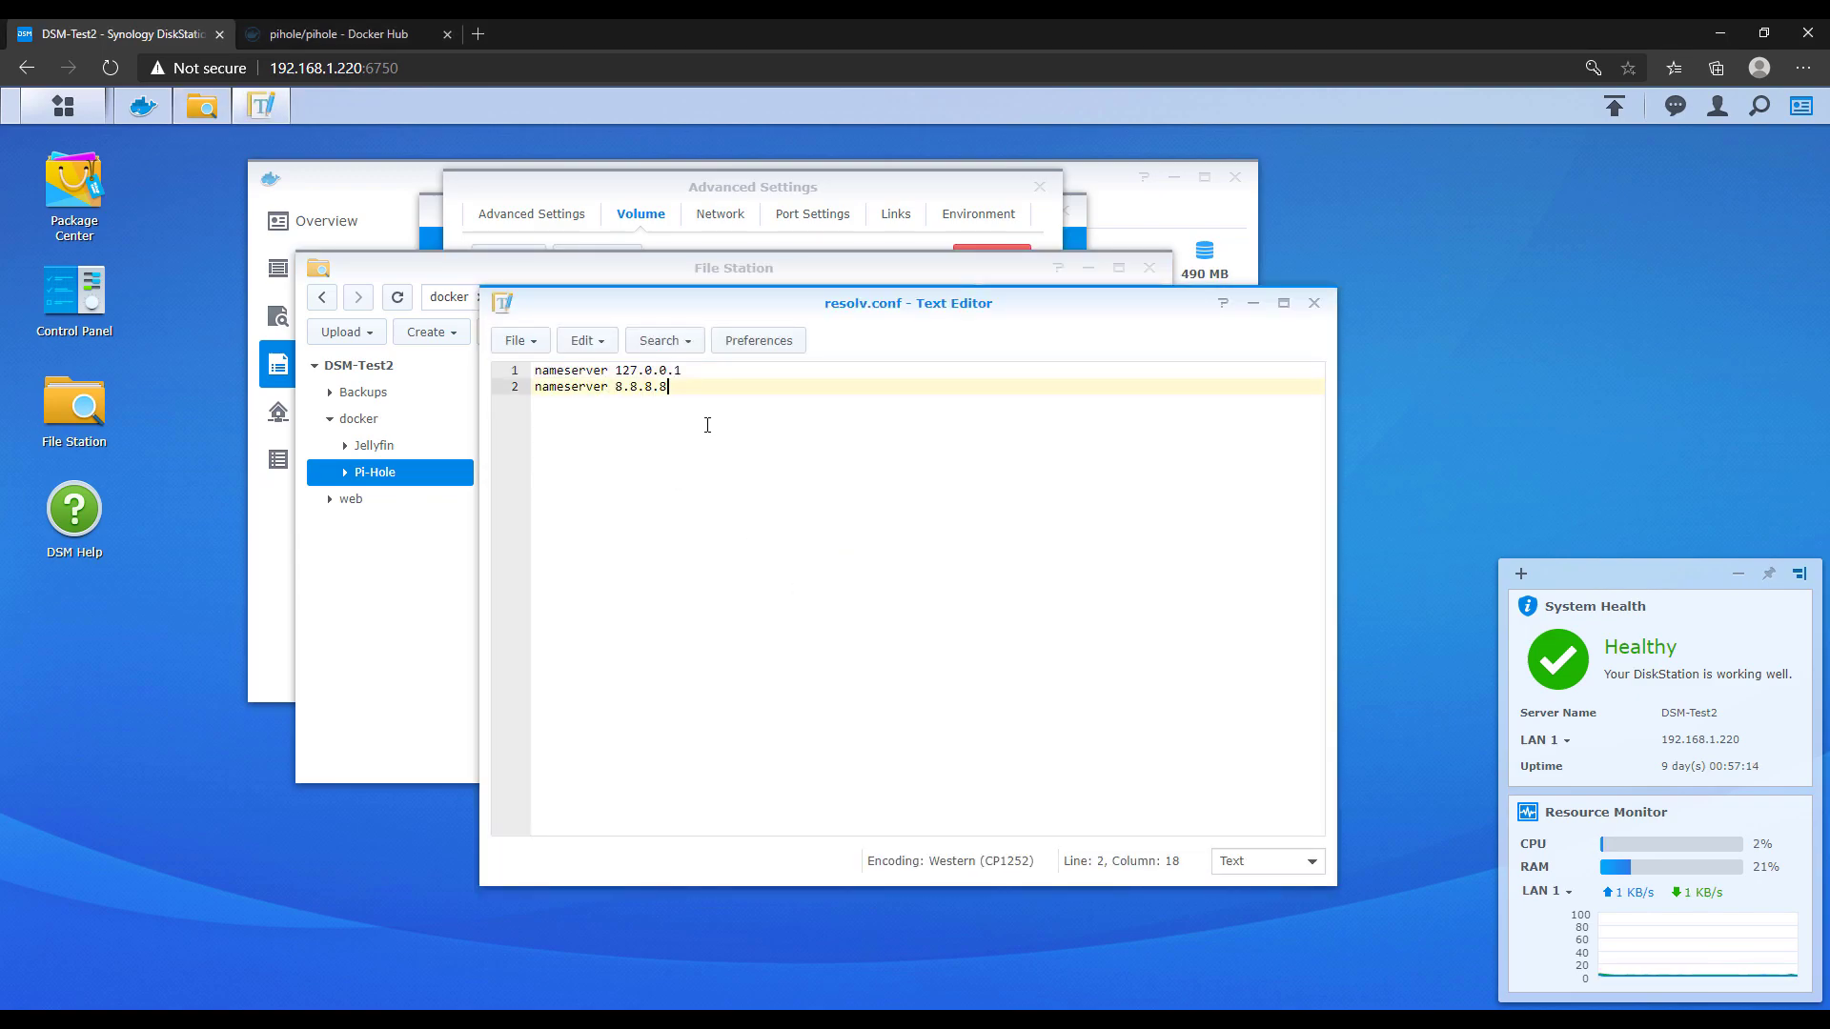
click(1314, 304)
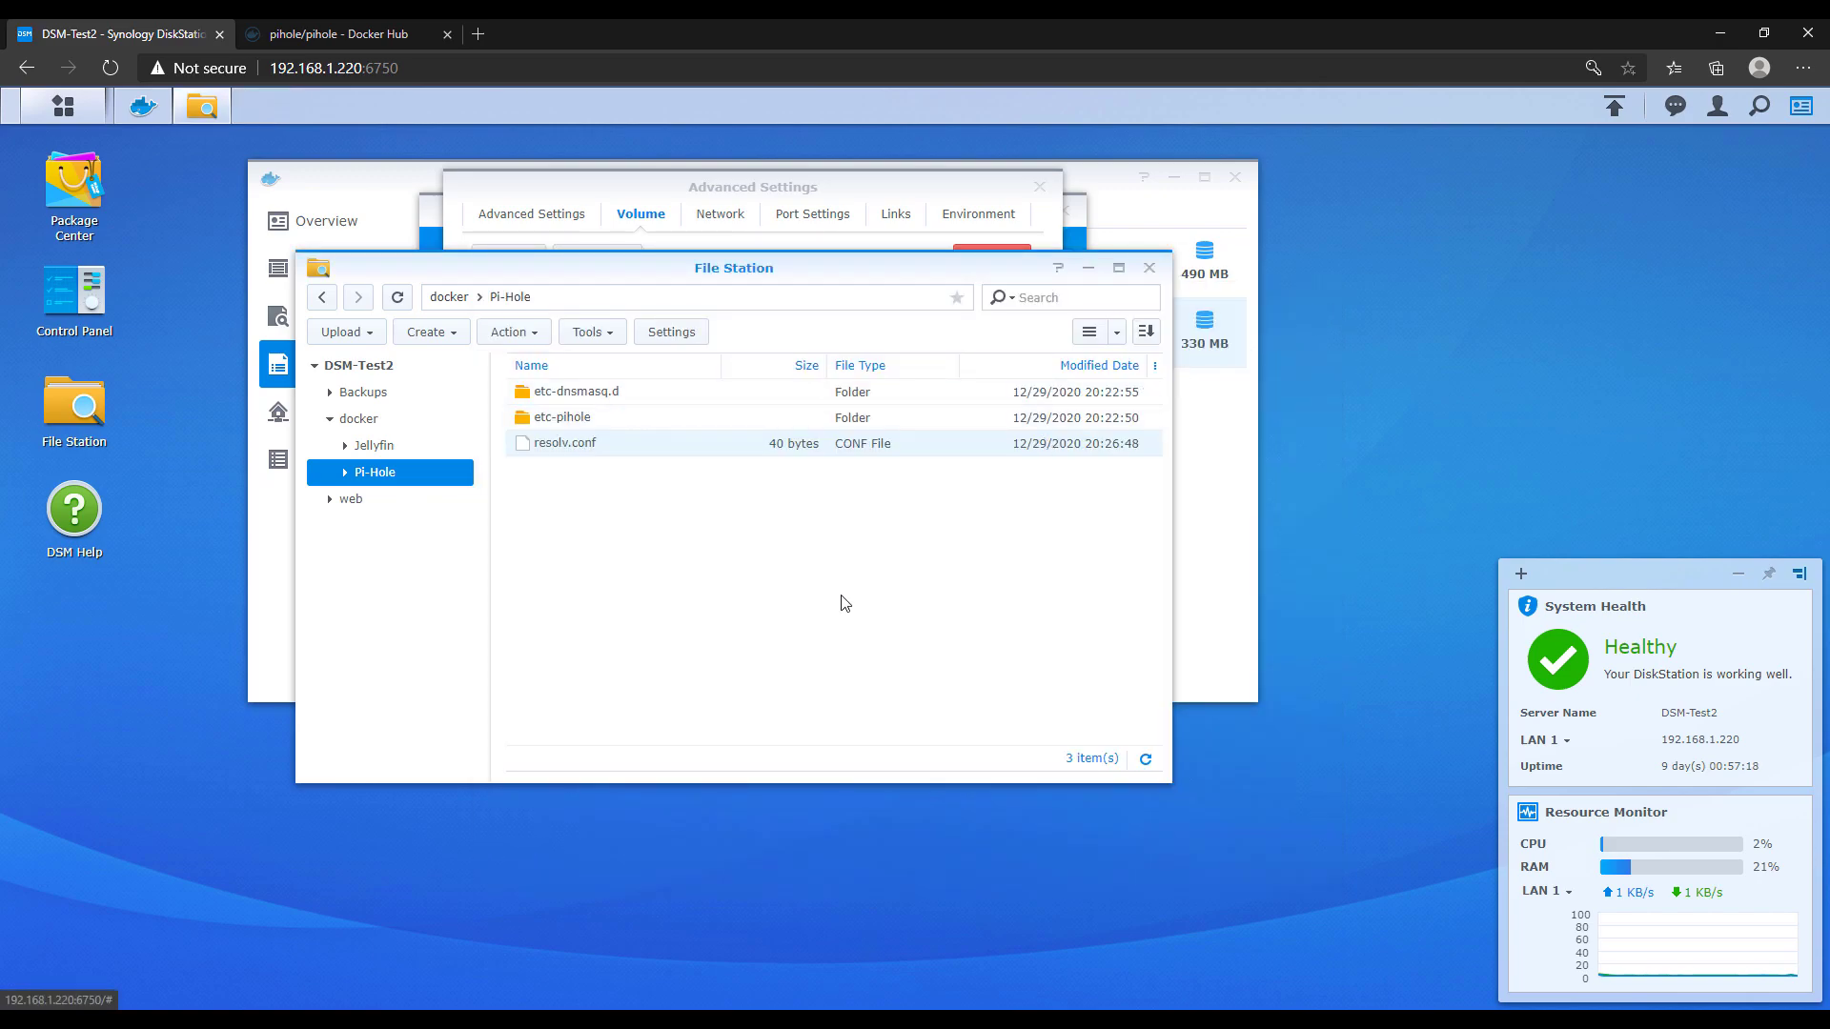
click(914, 190)
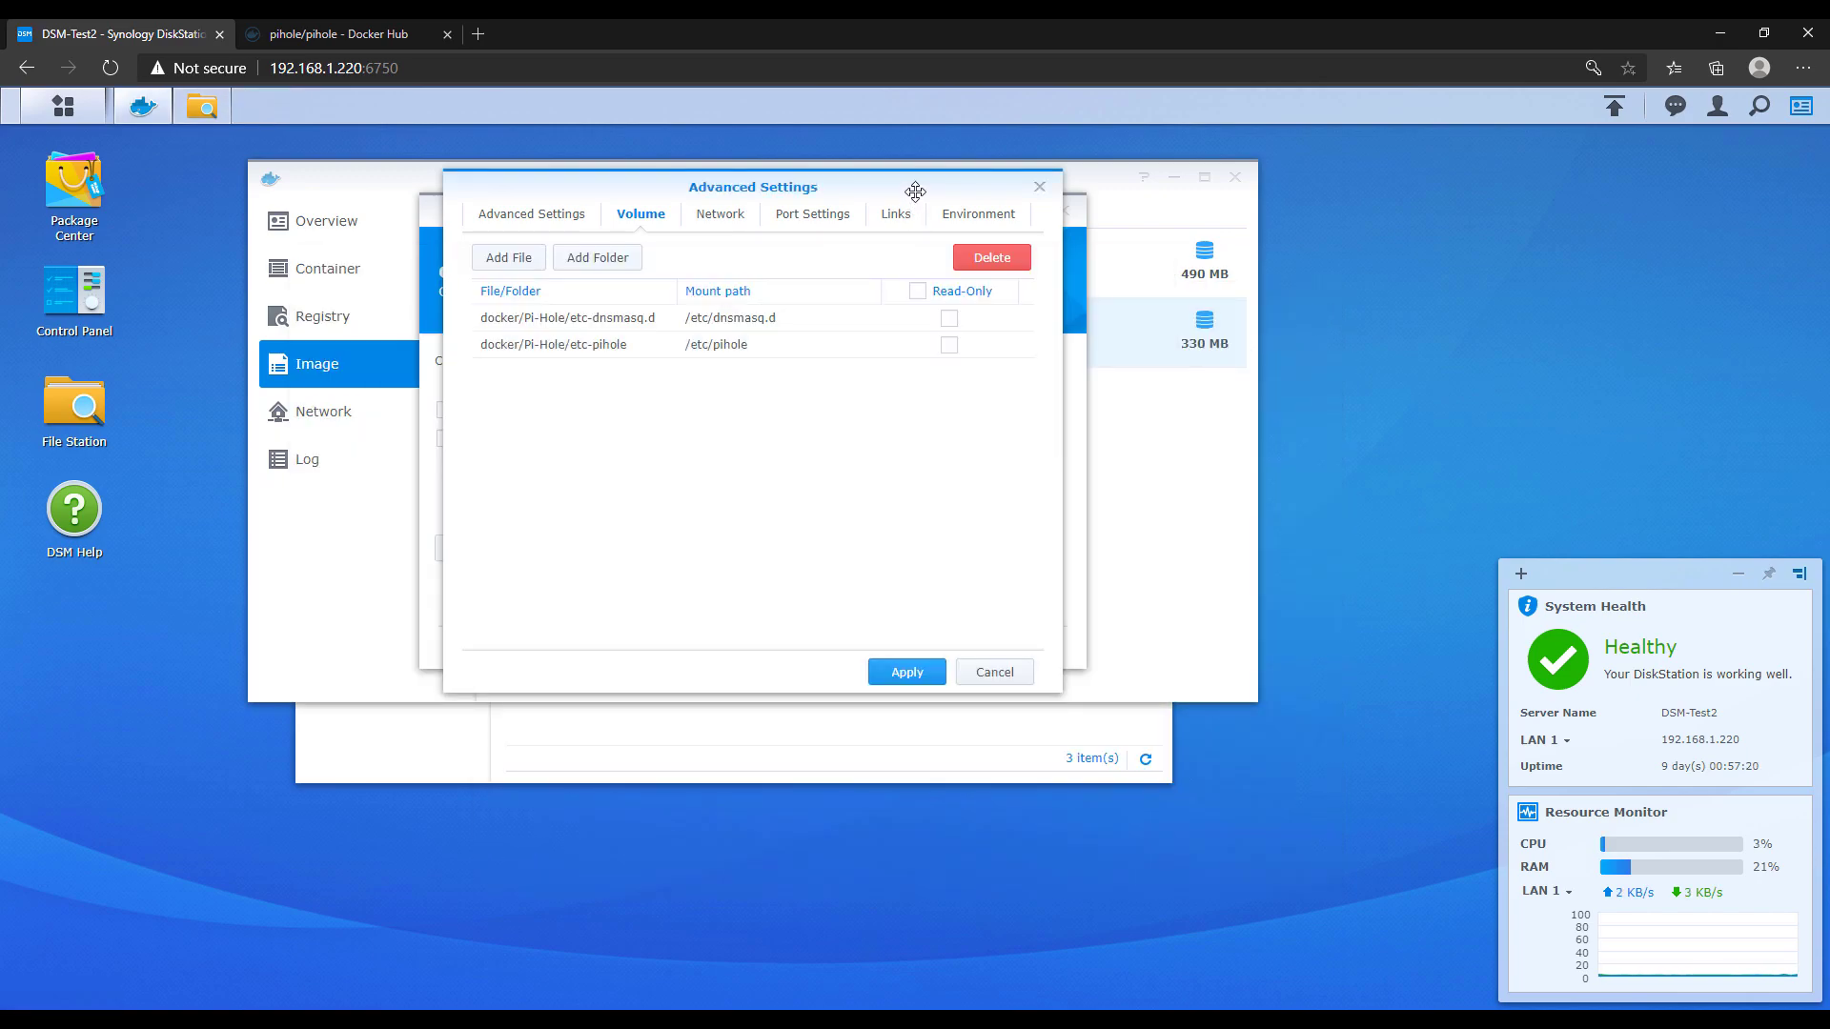
Step: Mount docker/Pi-Hole/resolv.conf at /etc/resolv.conf and review all three volume mount paths
click(504, 267)
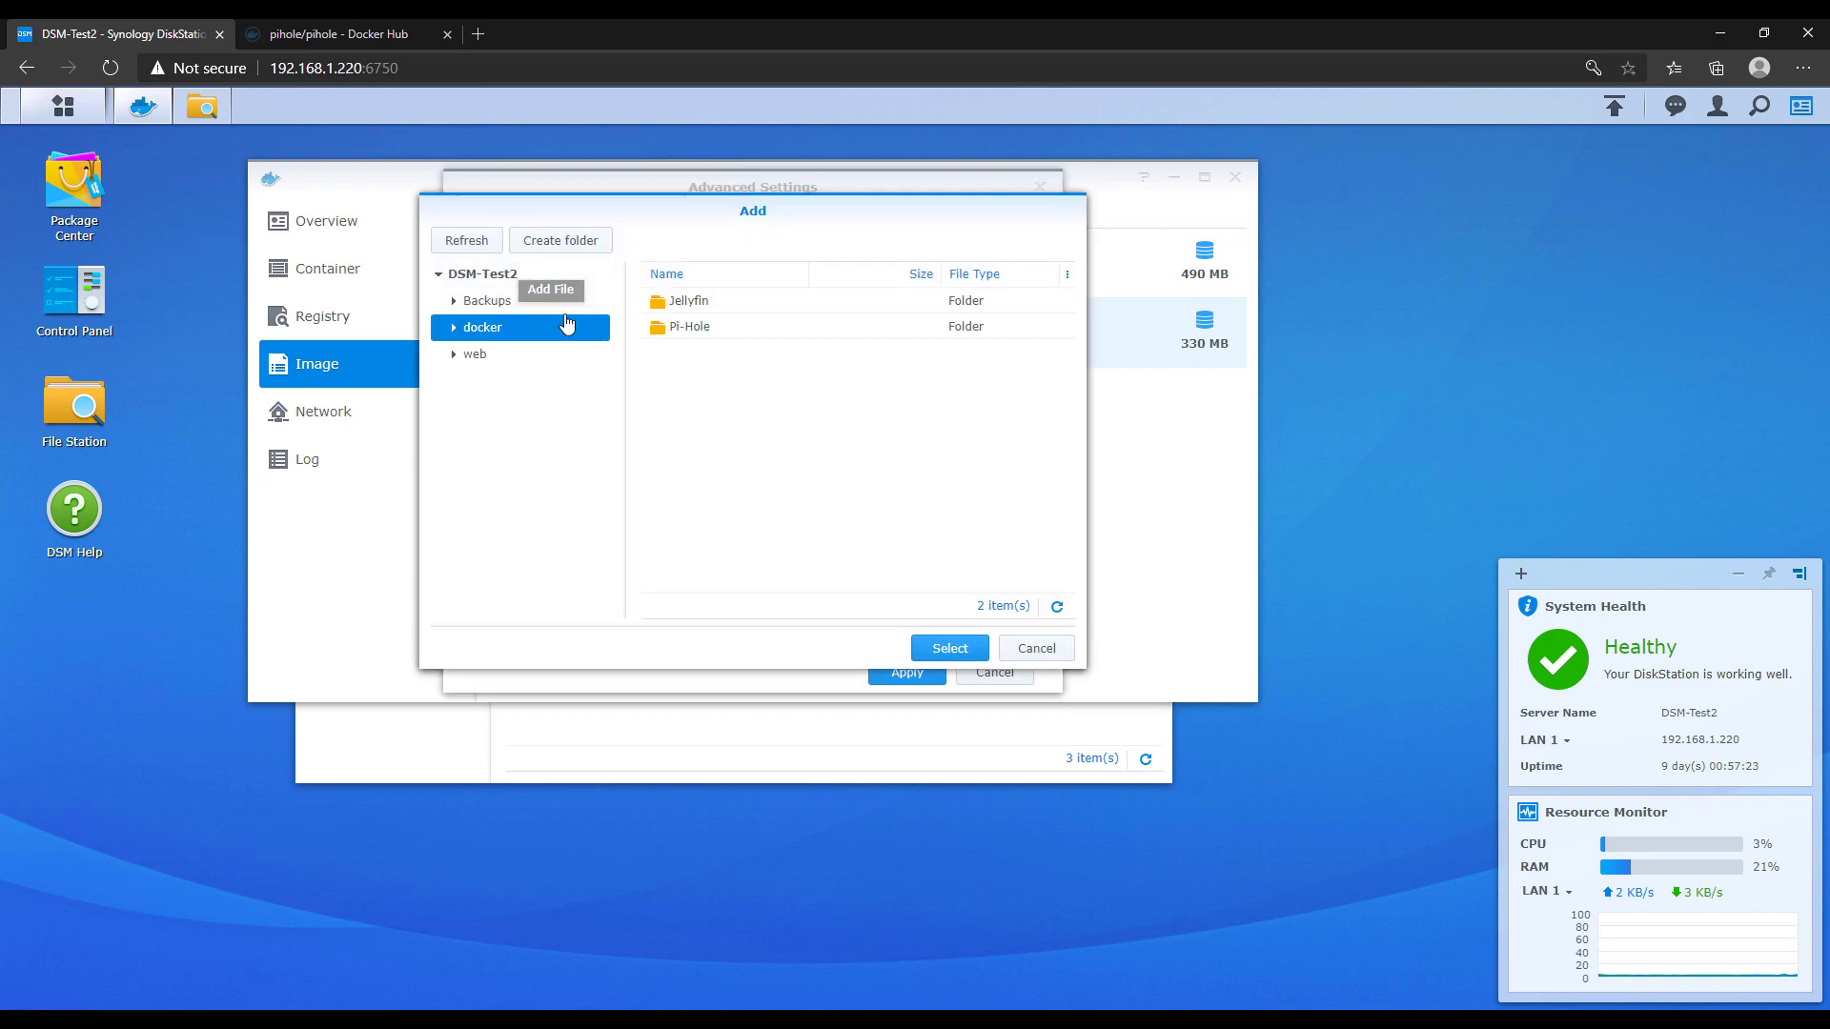
double_click(684, 328)
double_click(691, 361)
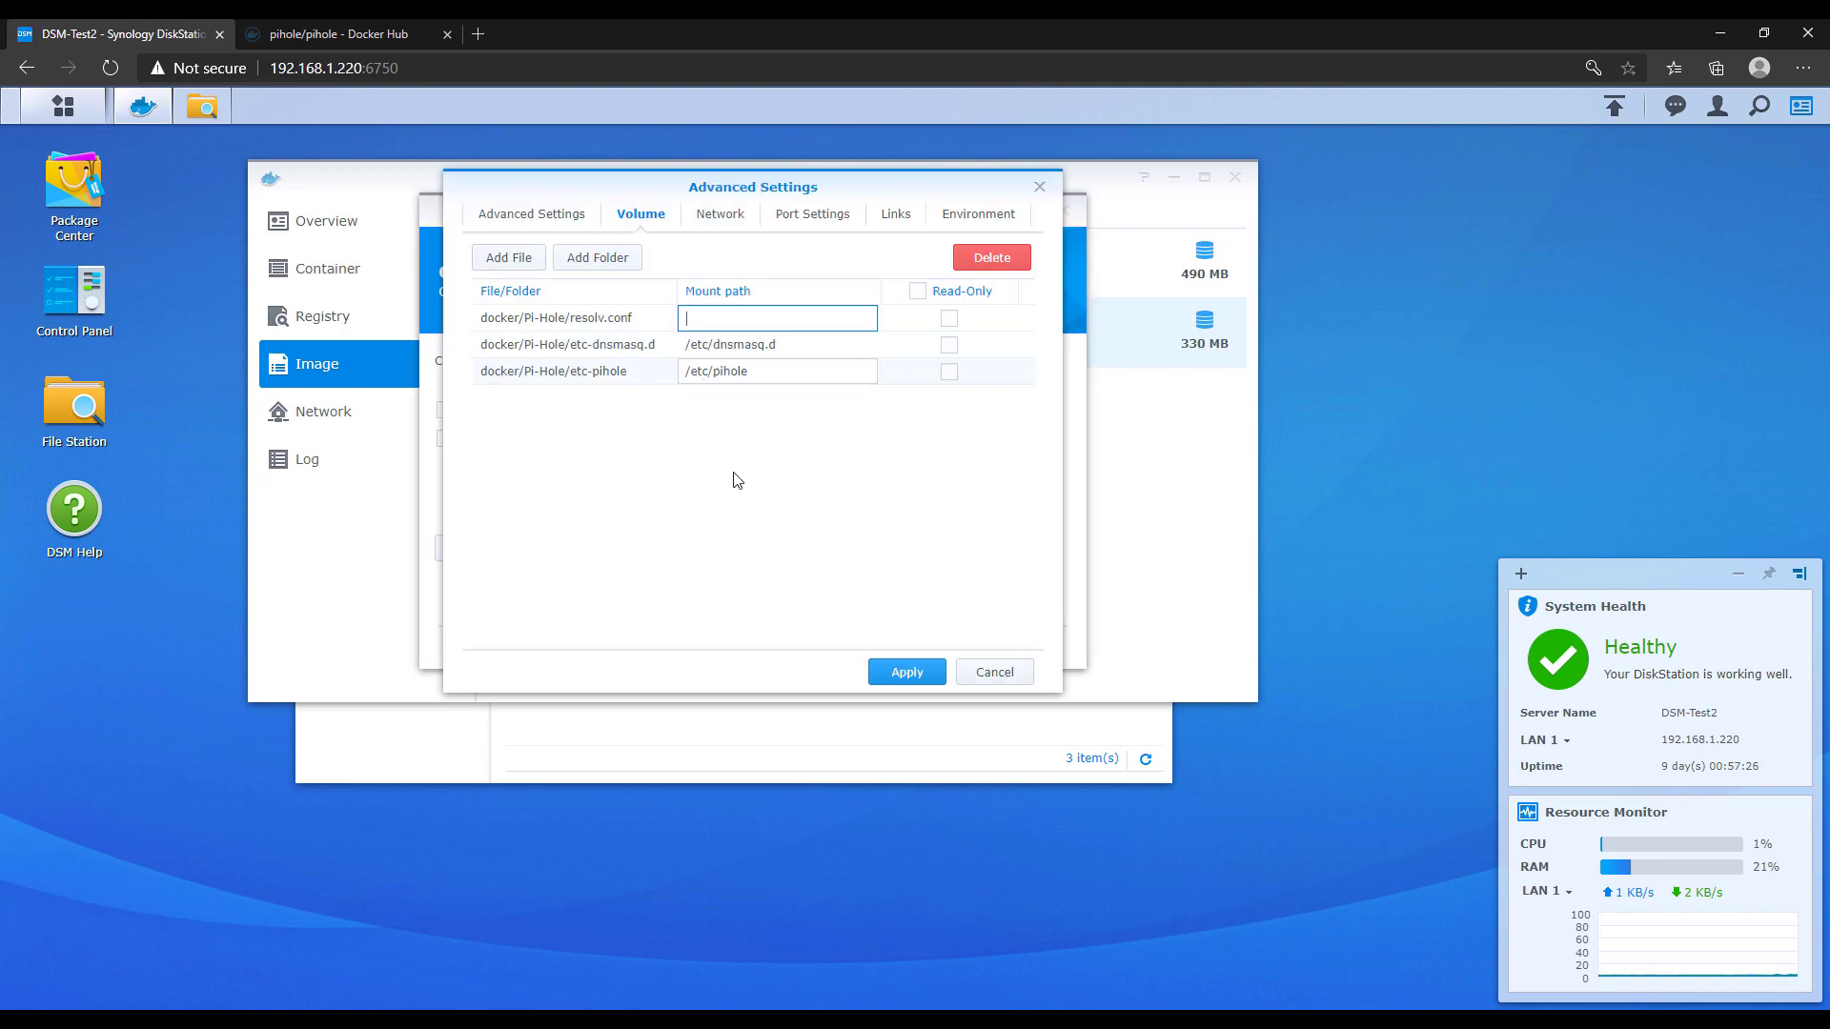
text(/etc/resolv.conf)
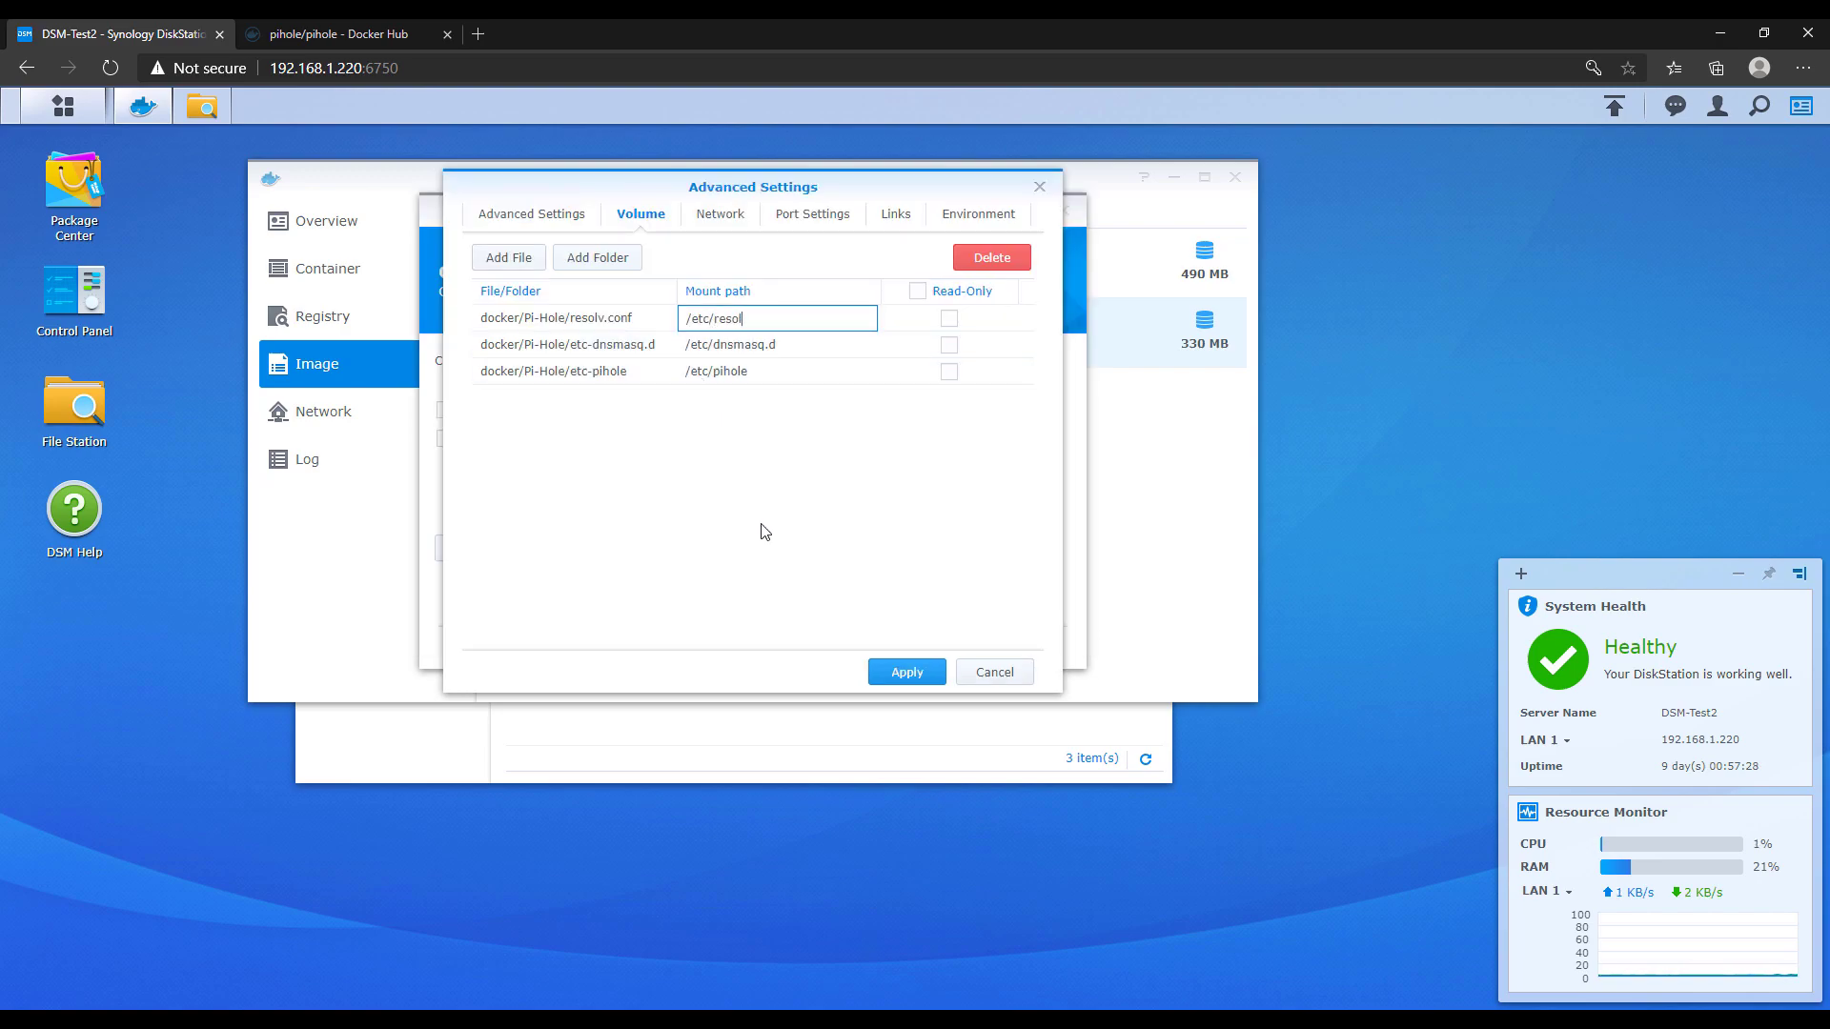
click(777, 531)
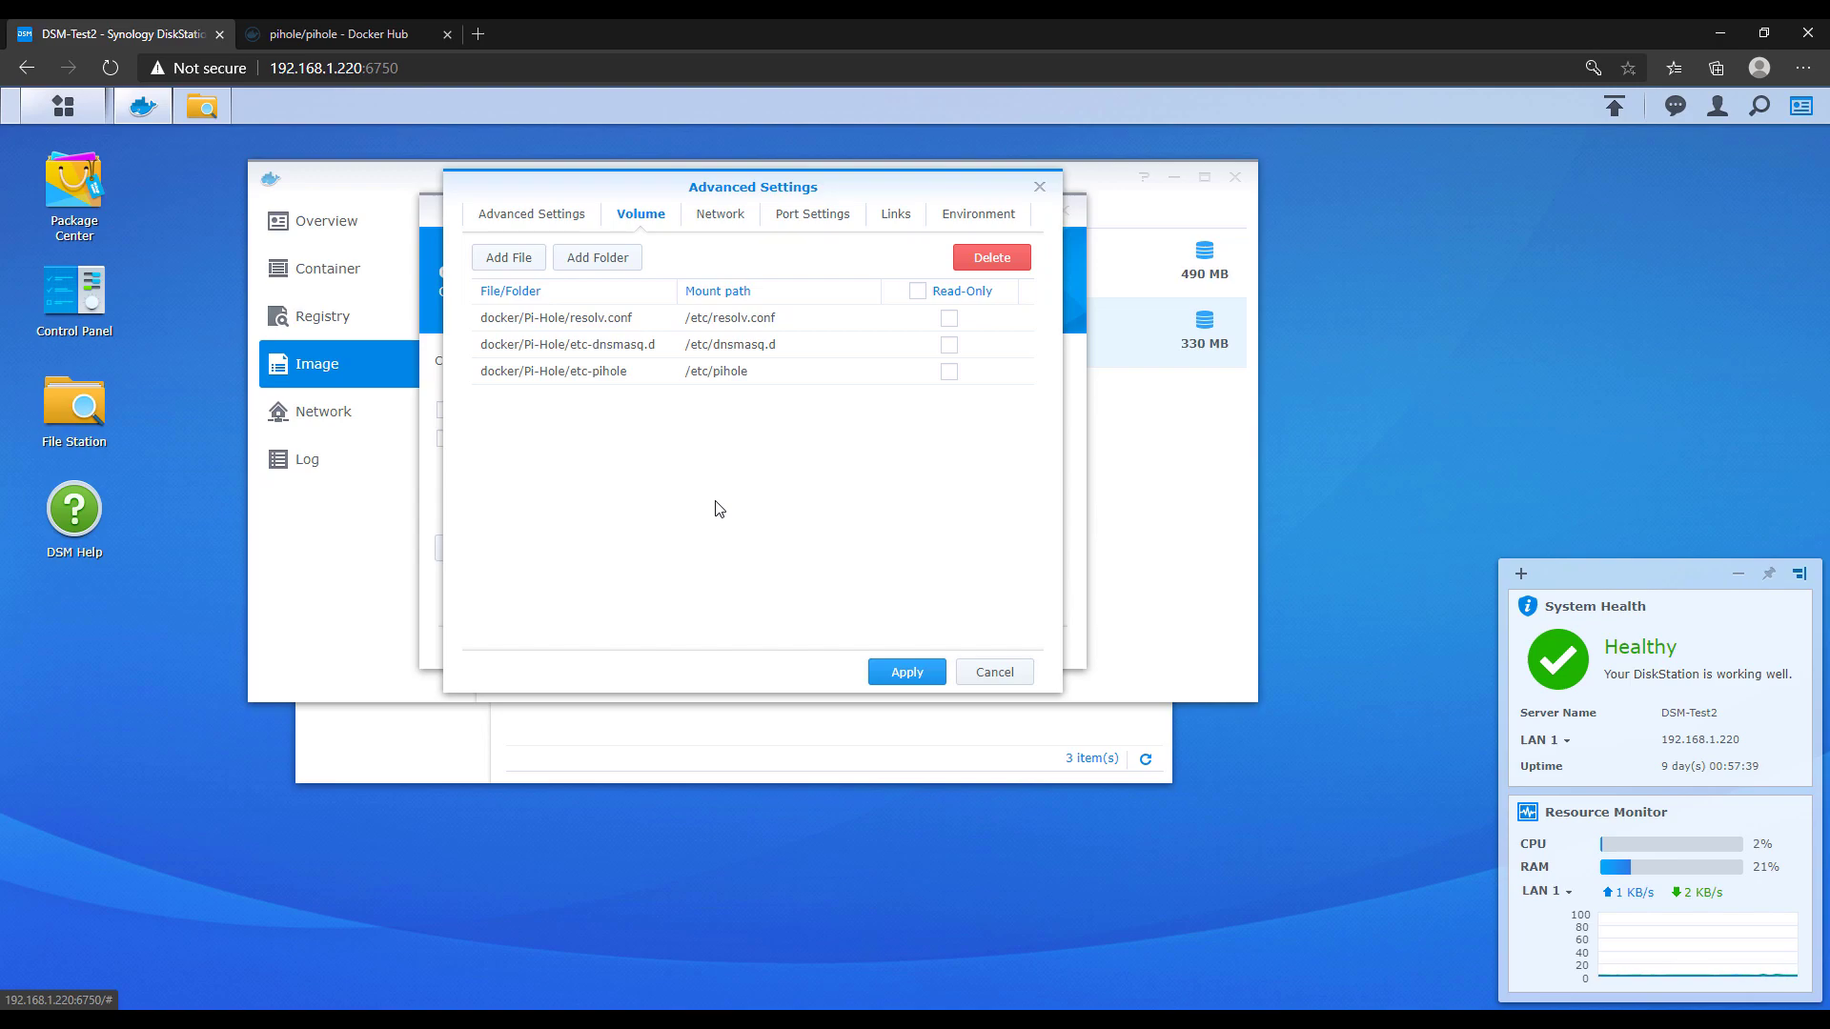
click(601, 335)
click(600, 325)
click(709, 493)
Step: Leave the container on the bridge network, not the host network, and show its port mappings
click(721, 217)
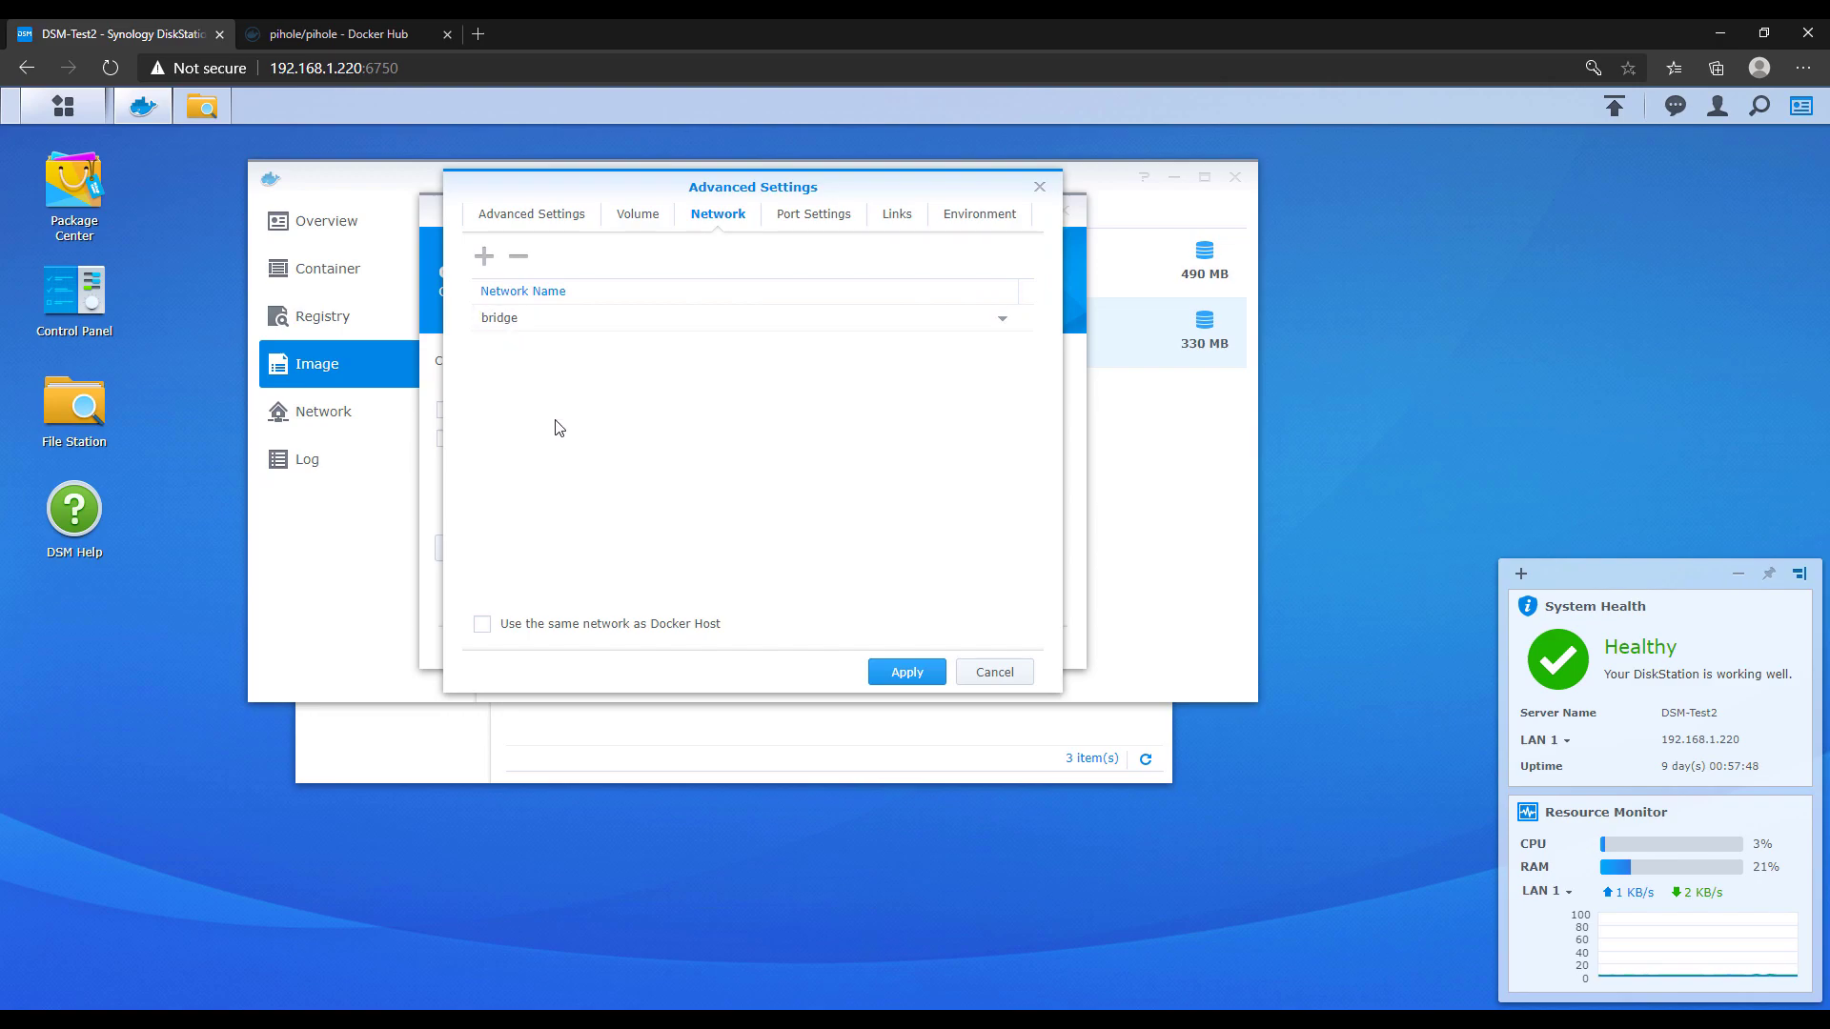
click(593, 625)
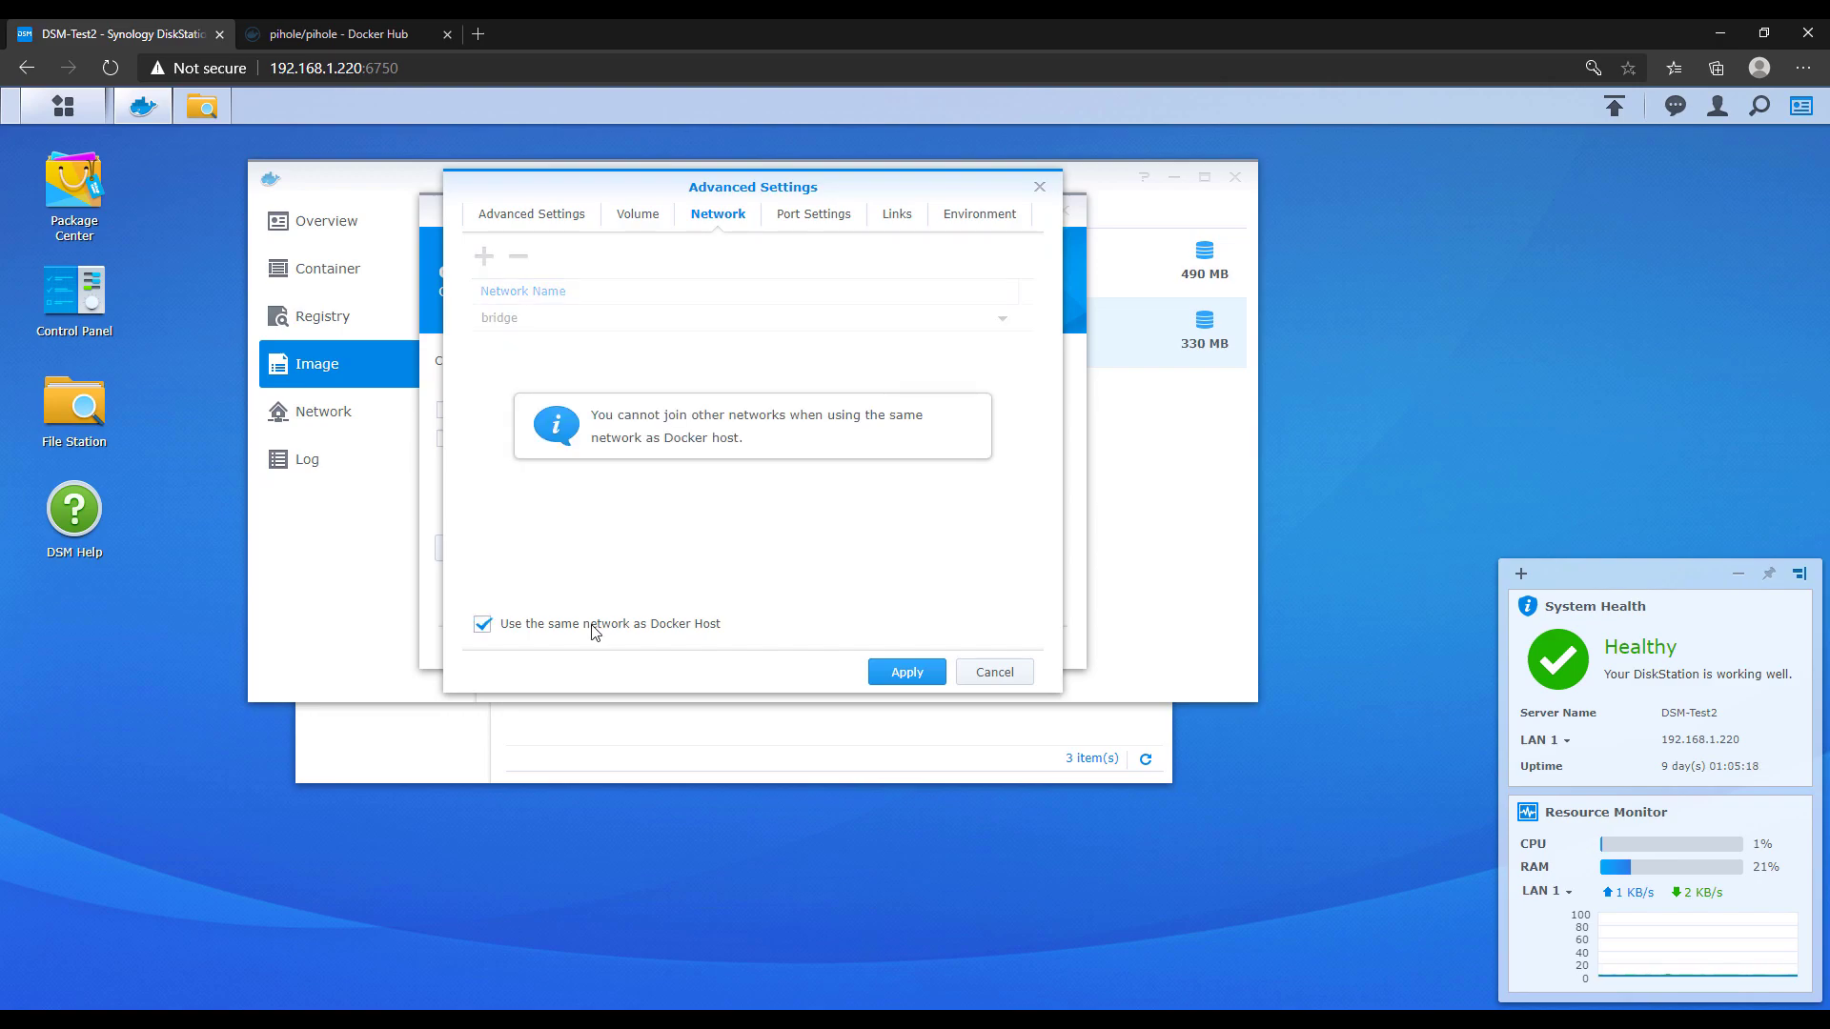
click(592, 626)
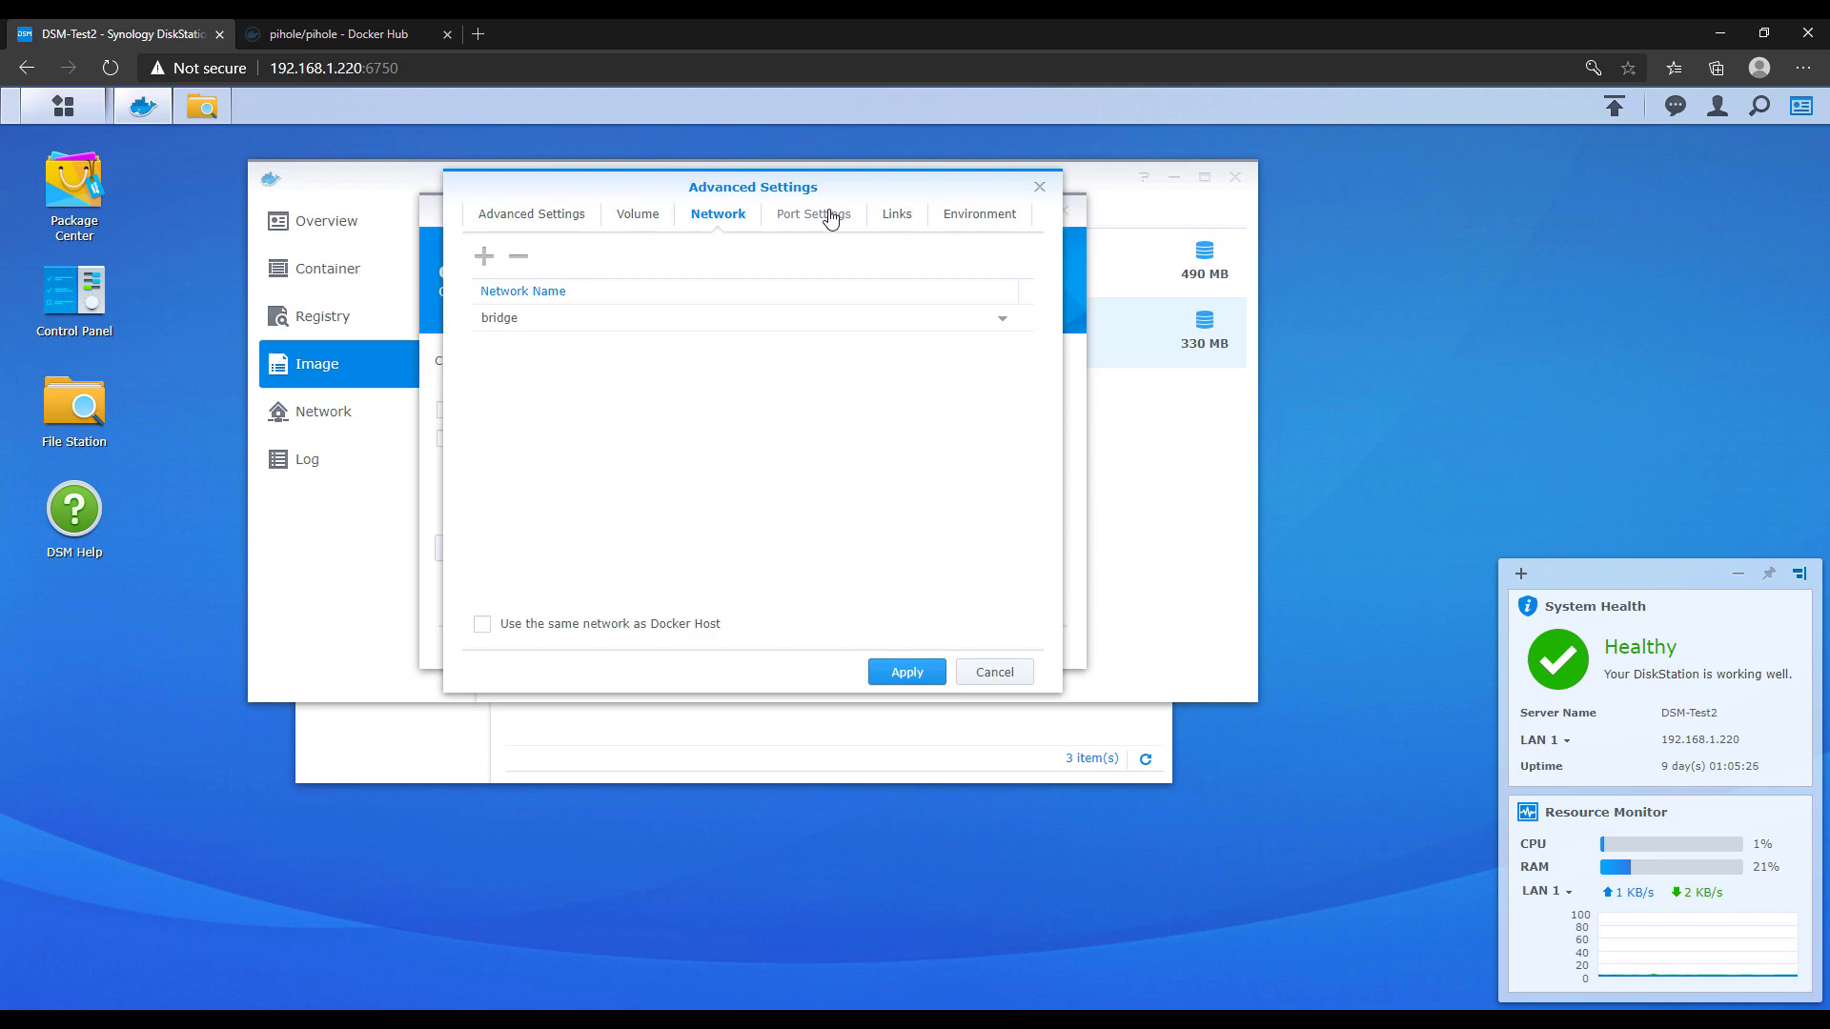
click(831, 218)
click(748, 428)
Step: Map local port 8080 to container port 80/TCP and local port 4443 to 443/TCP
click(691, 456)
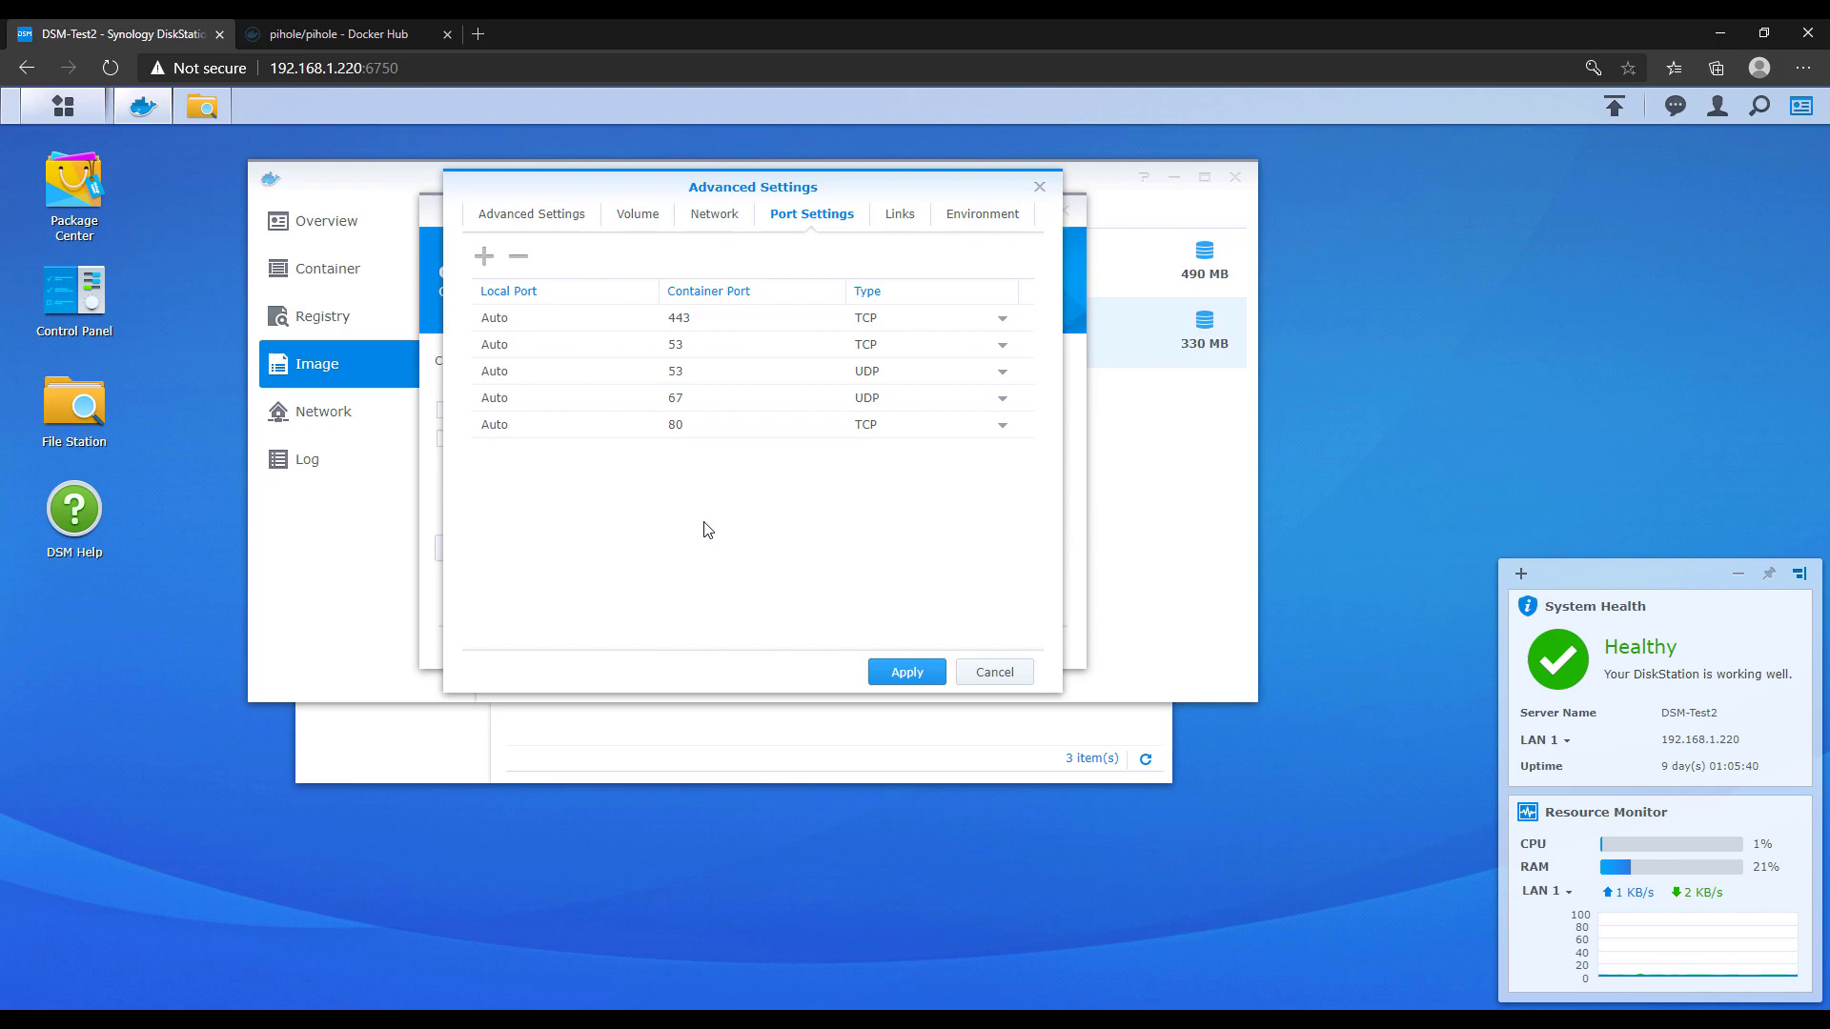
click(548, 425)
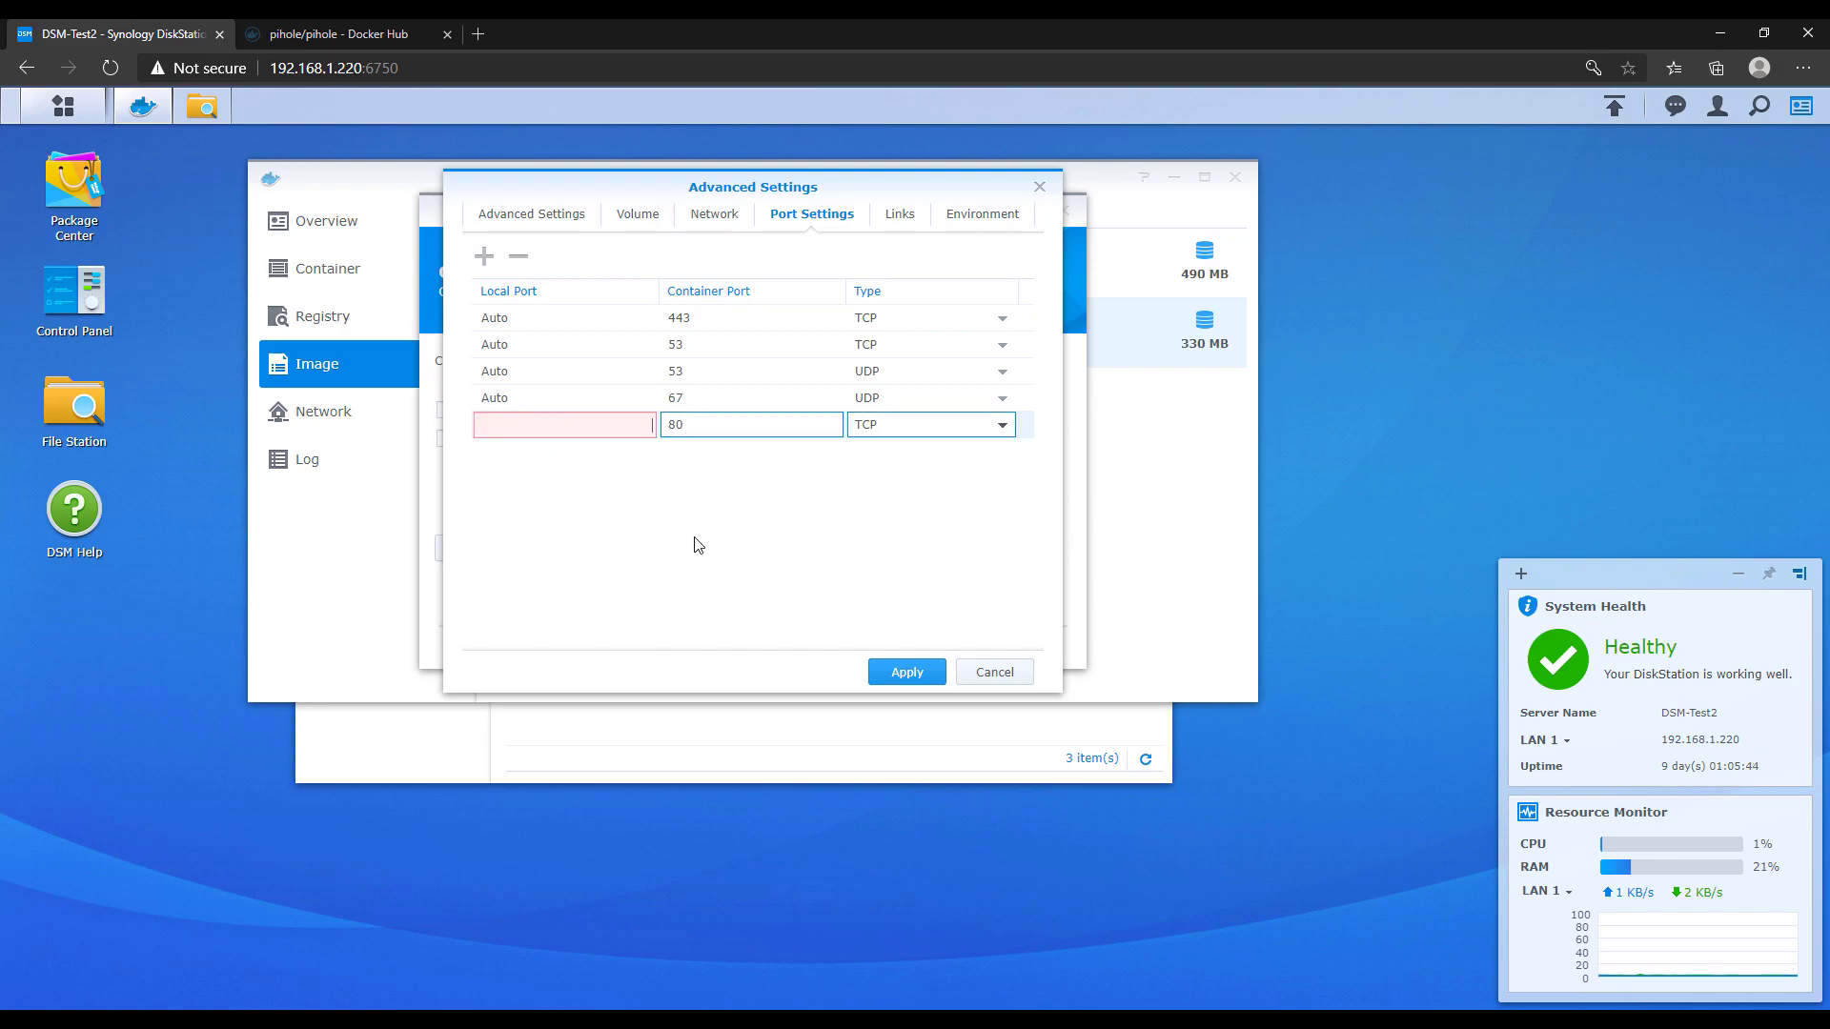
text(8080)
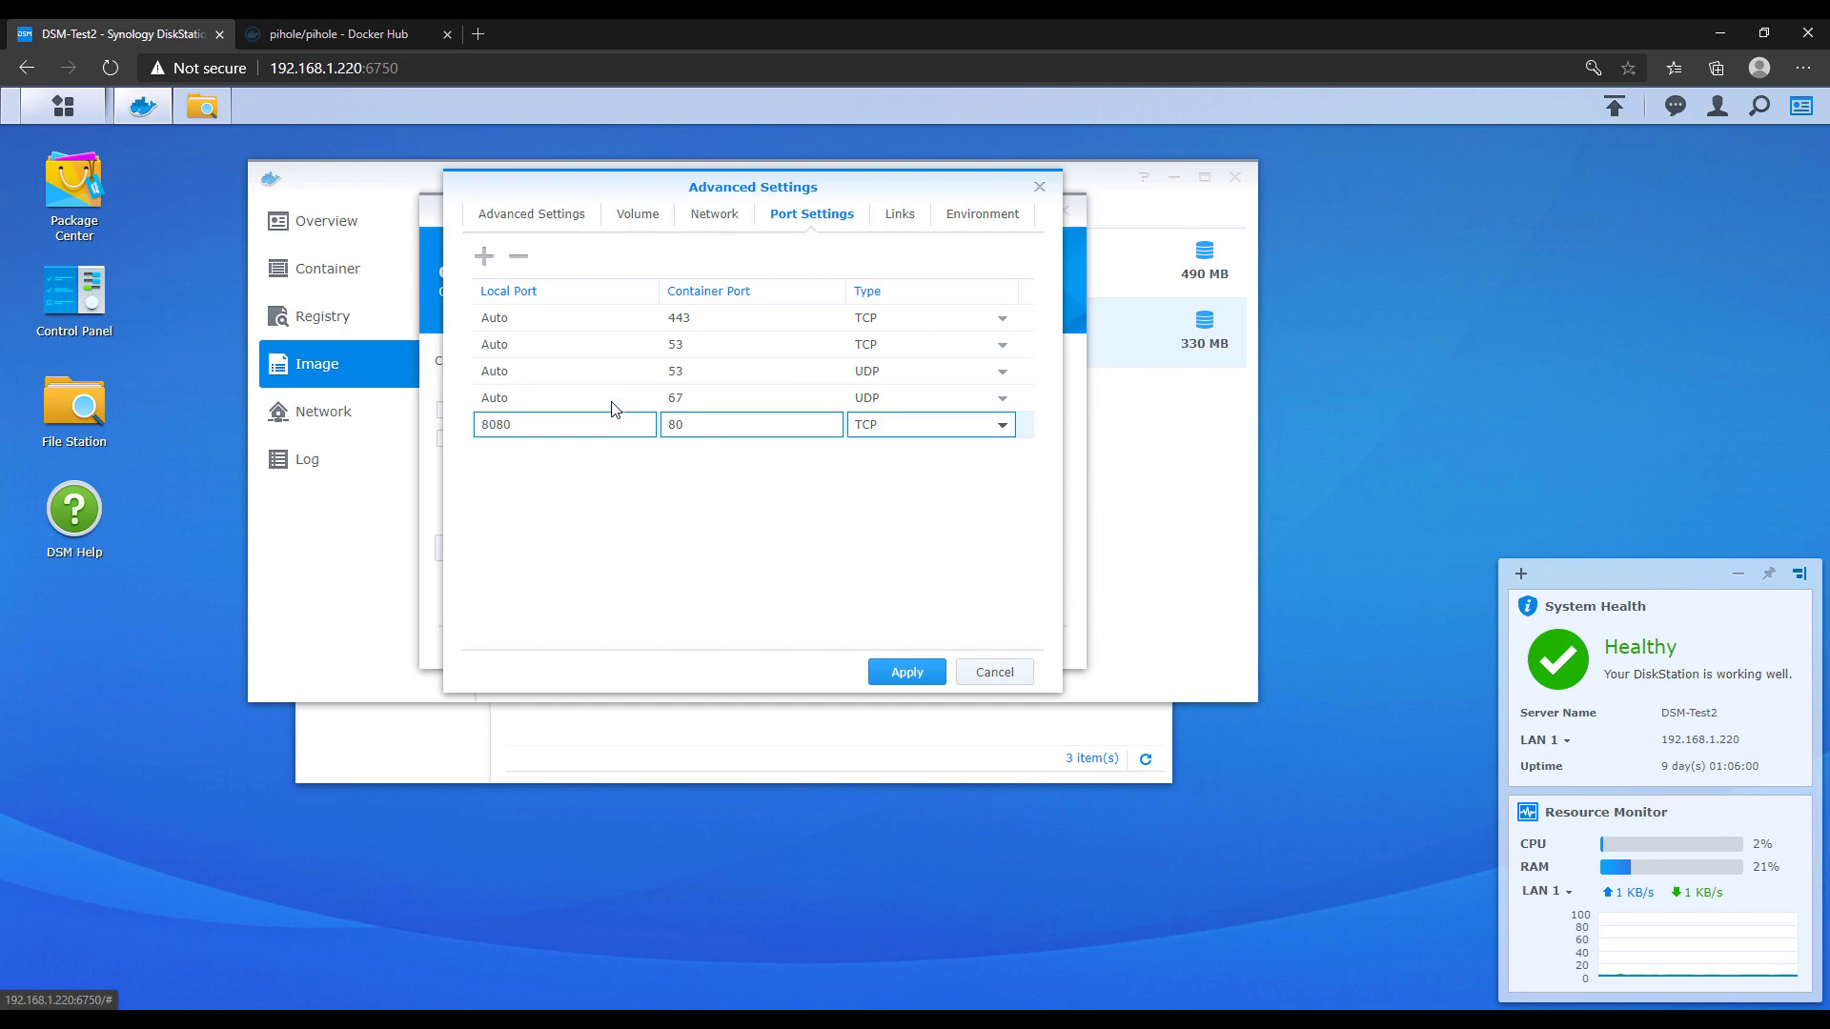
click(583, 324)
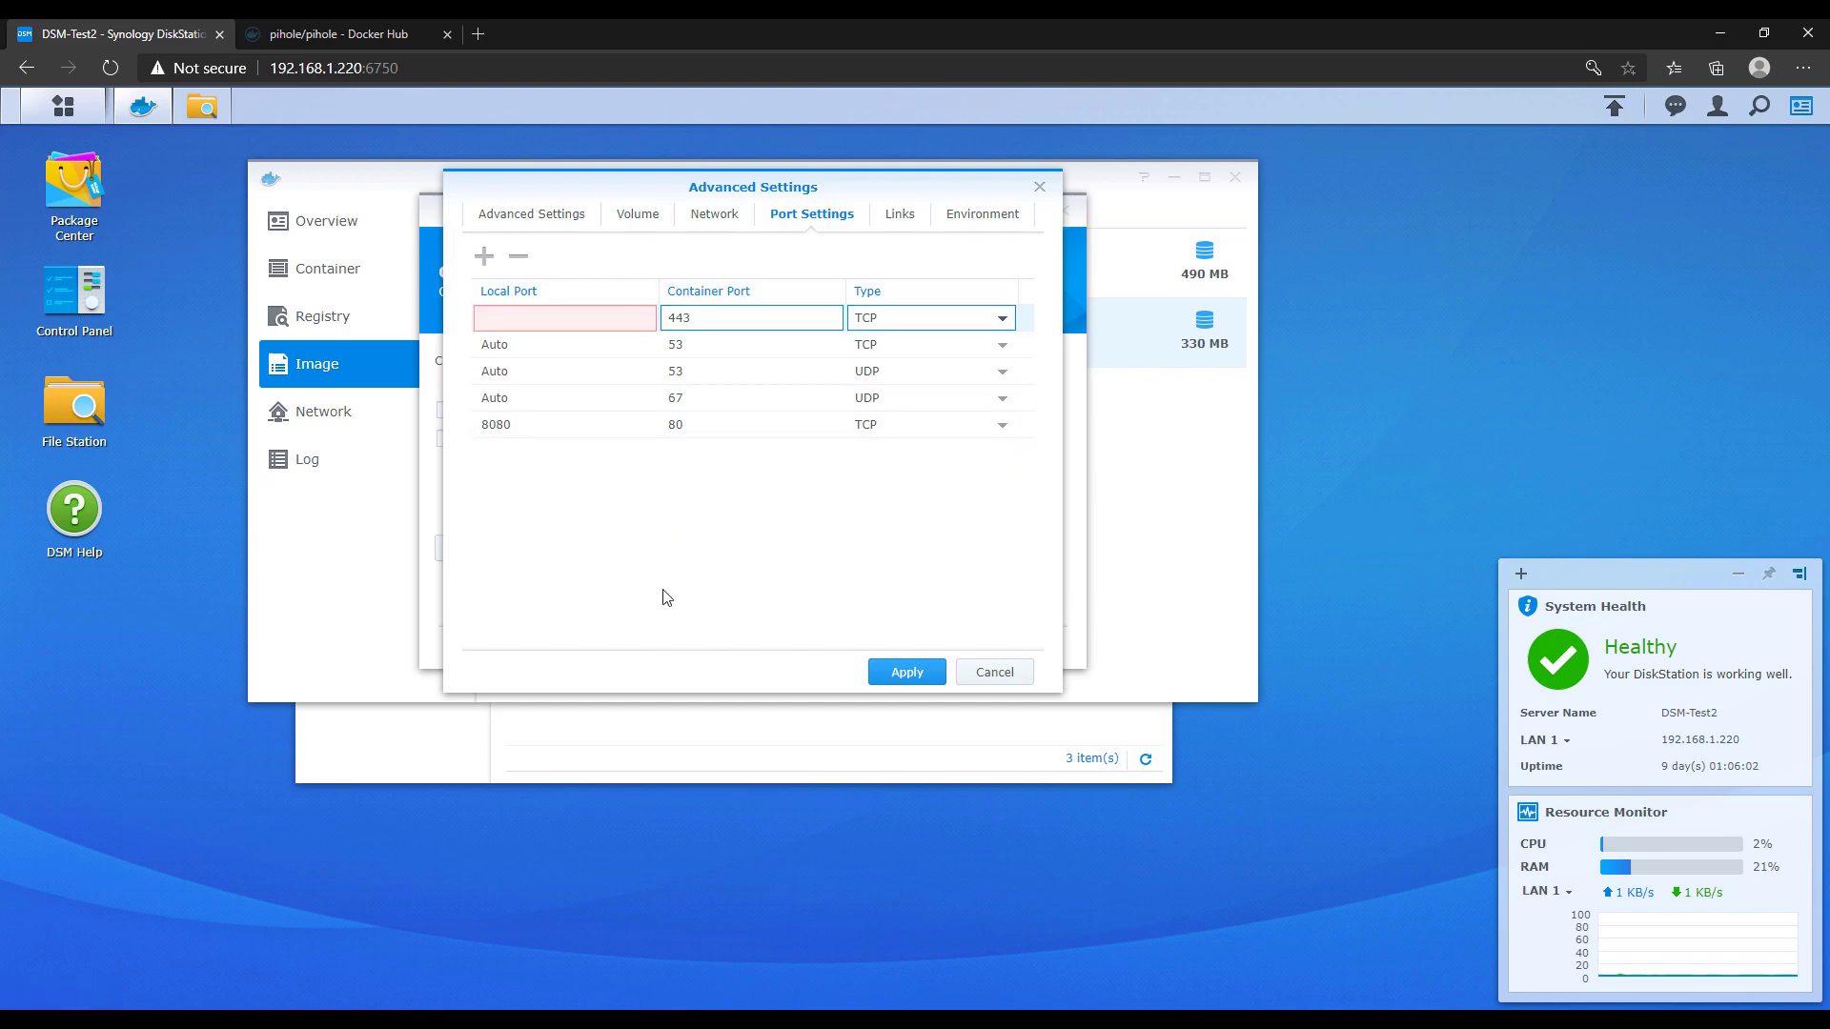
text(4443)
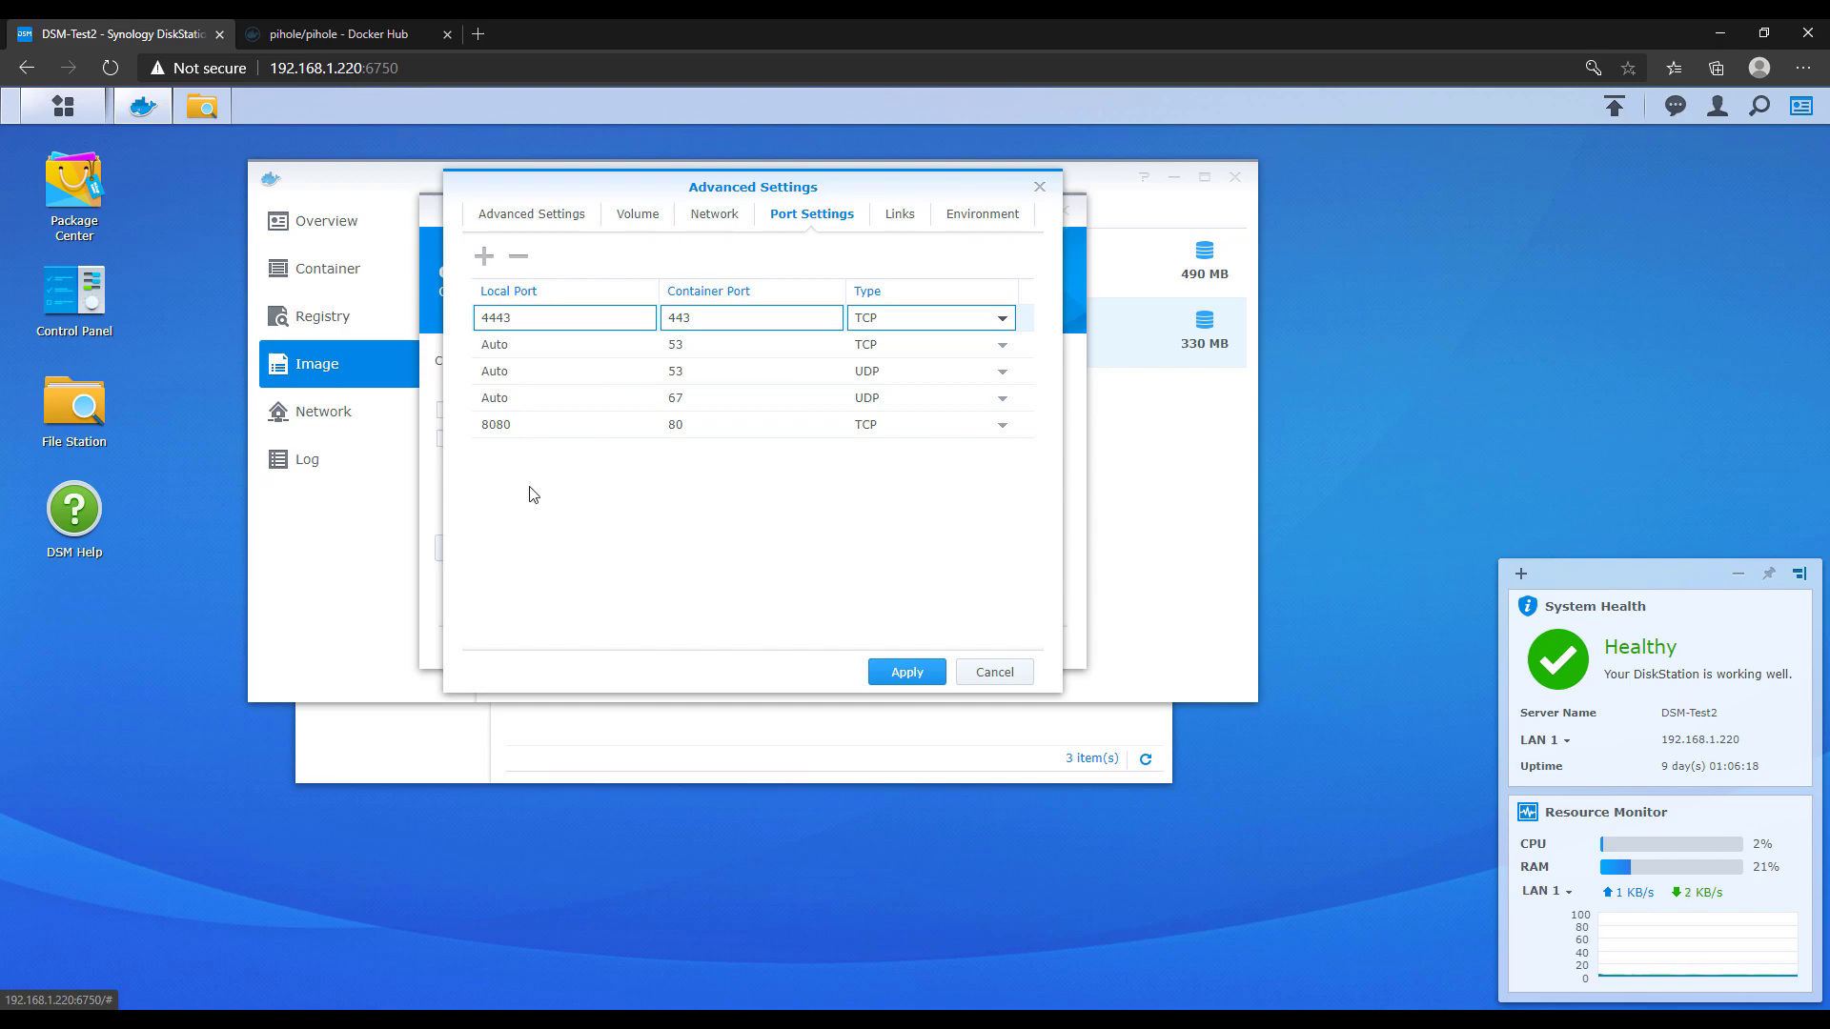
click(502, 435)
click(559, 511)
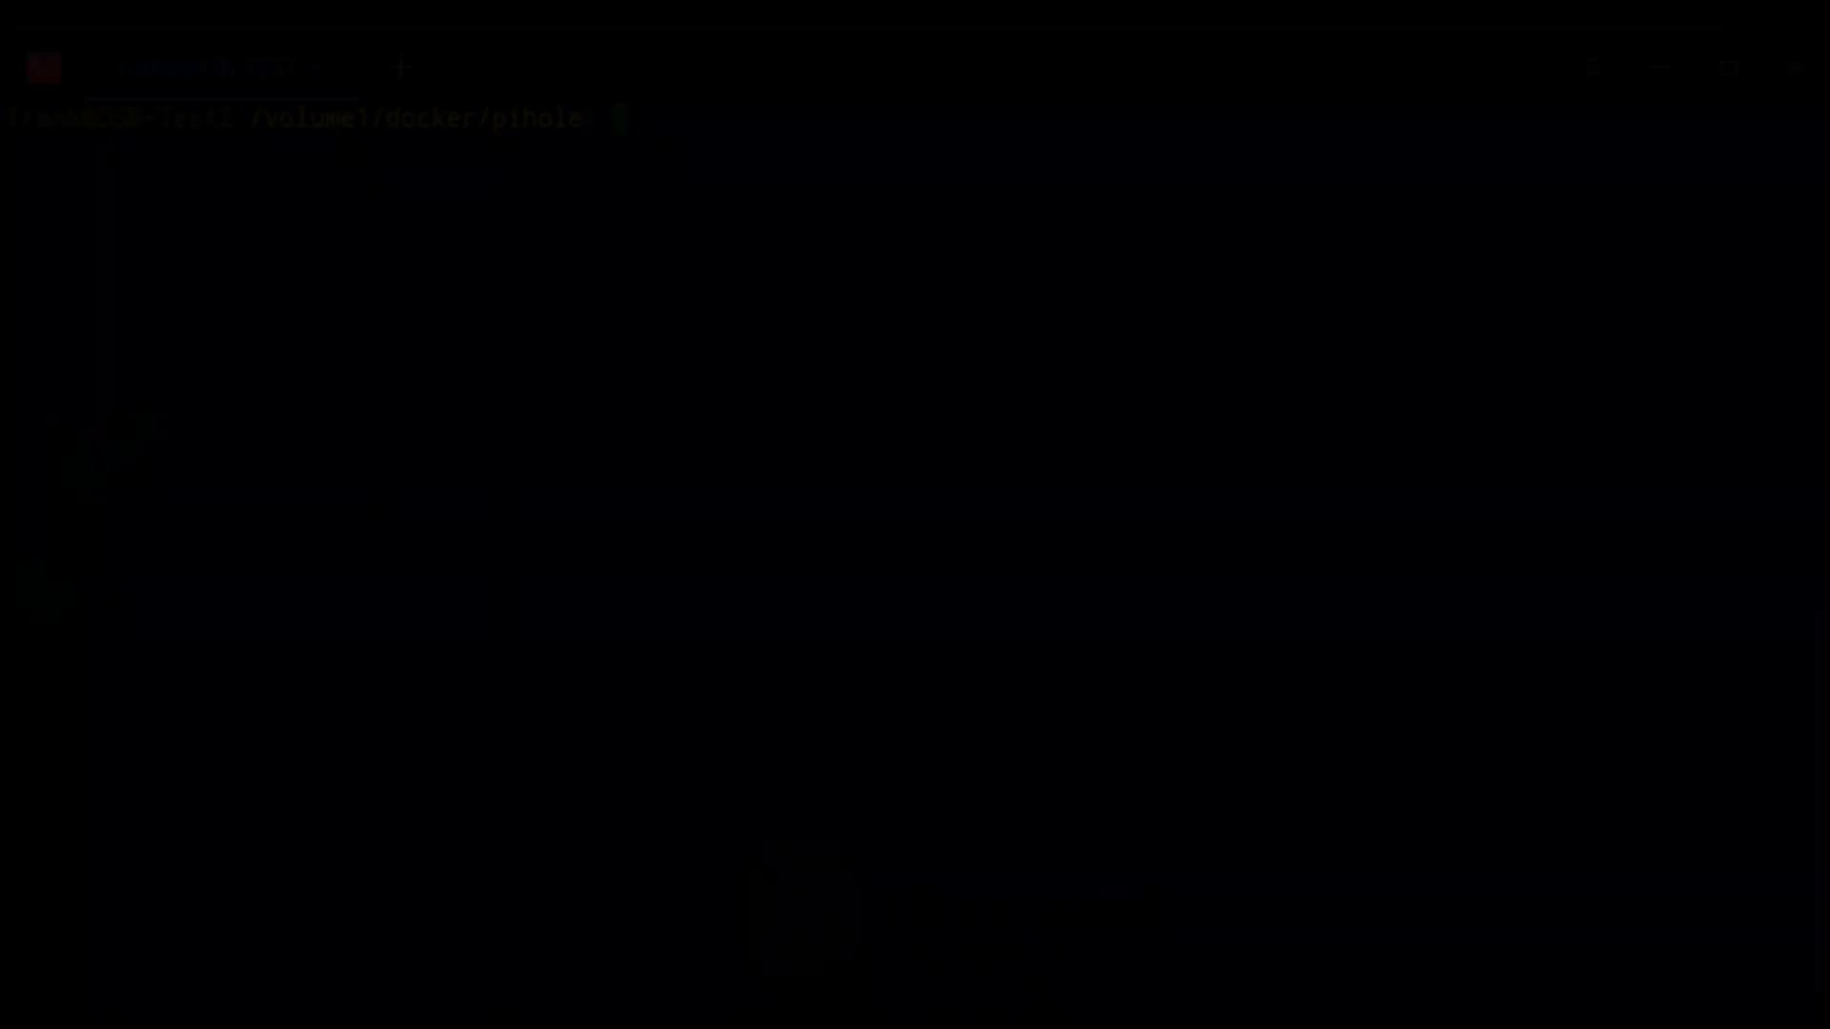
Step: After checking ifconfig, create macvlan ph_network on eth0 (192.168.1.0/24, gateway 192.168.1.1, range 192.168.1.198/32)
text(ifconfig)
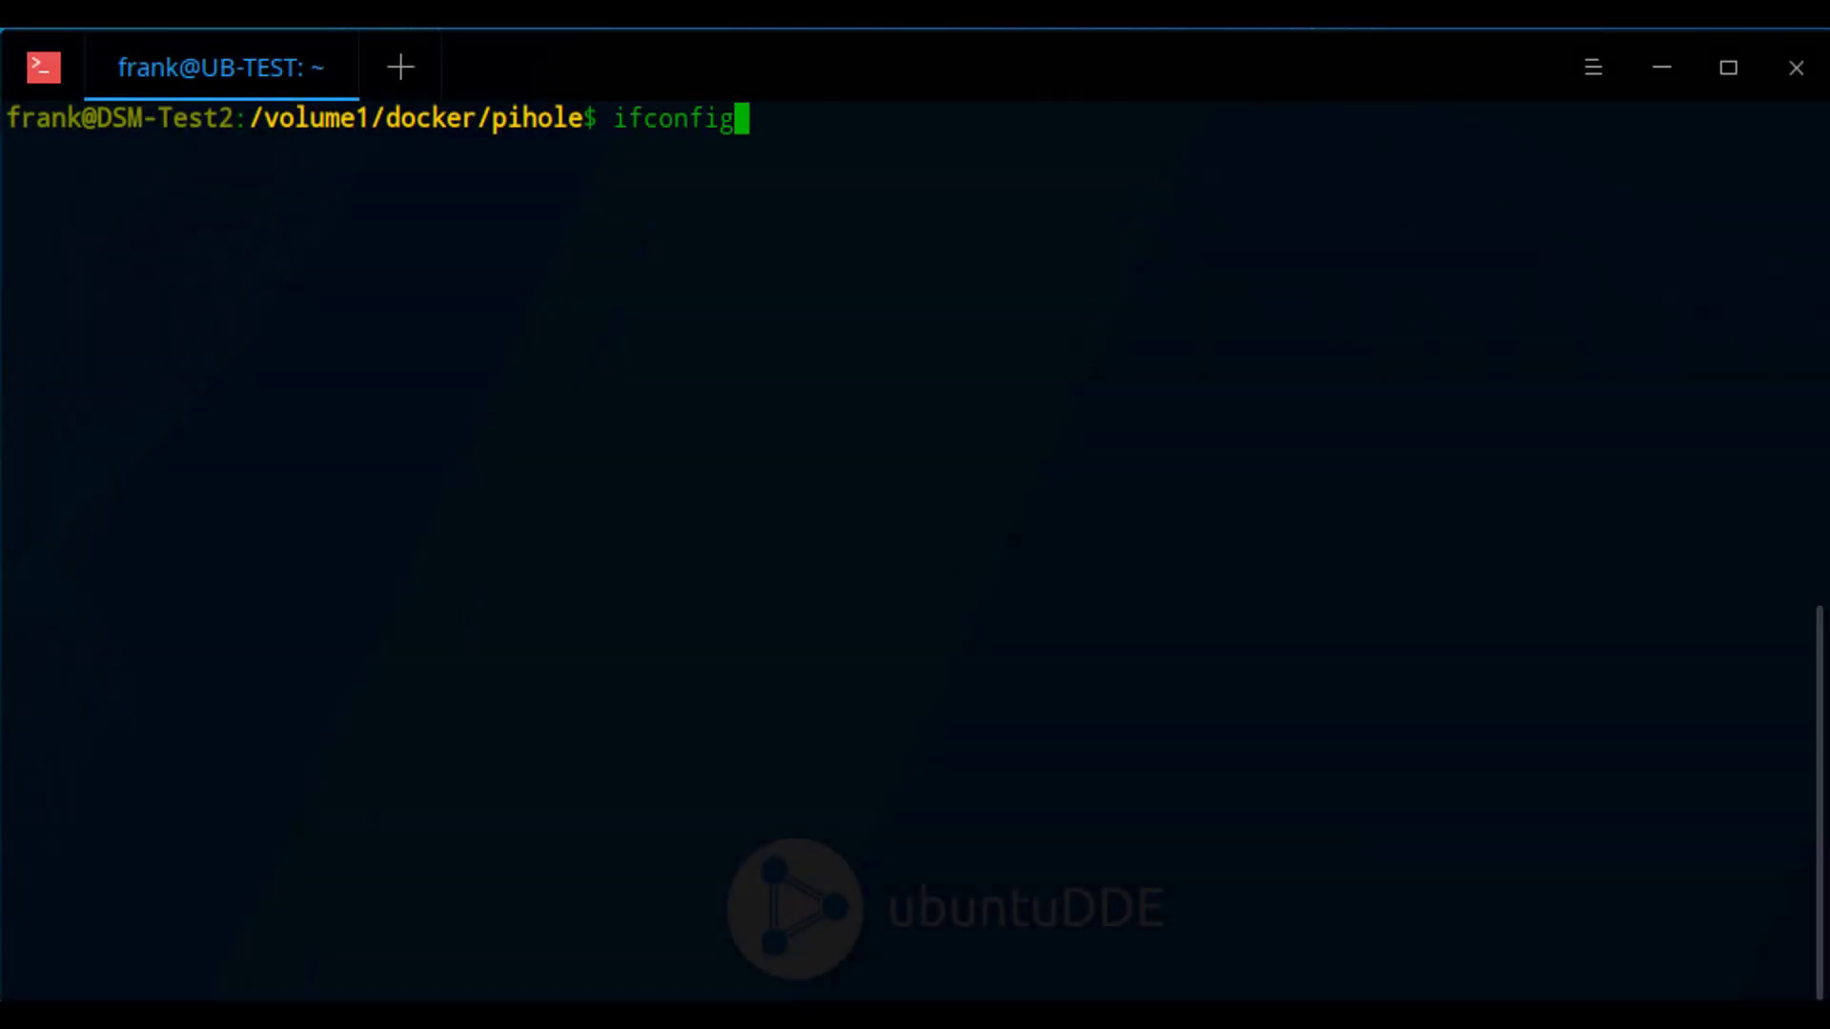
key(Return)
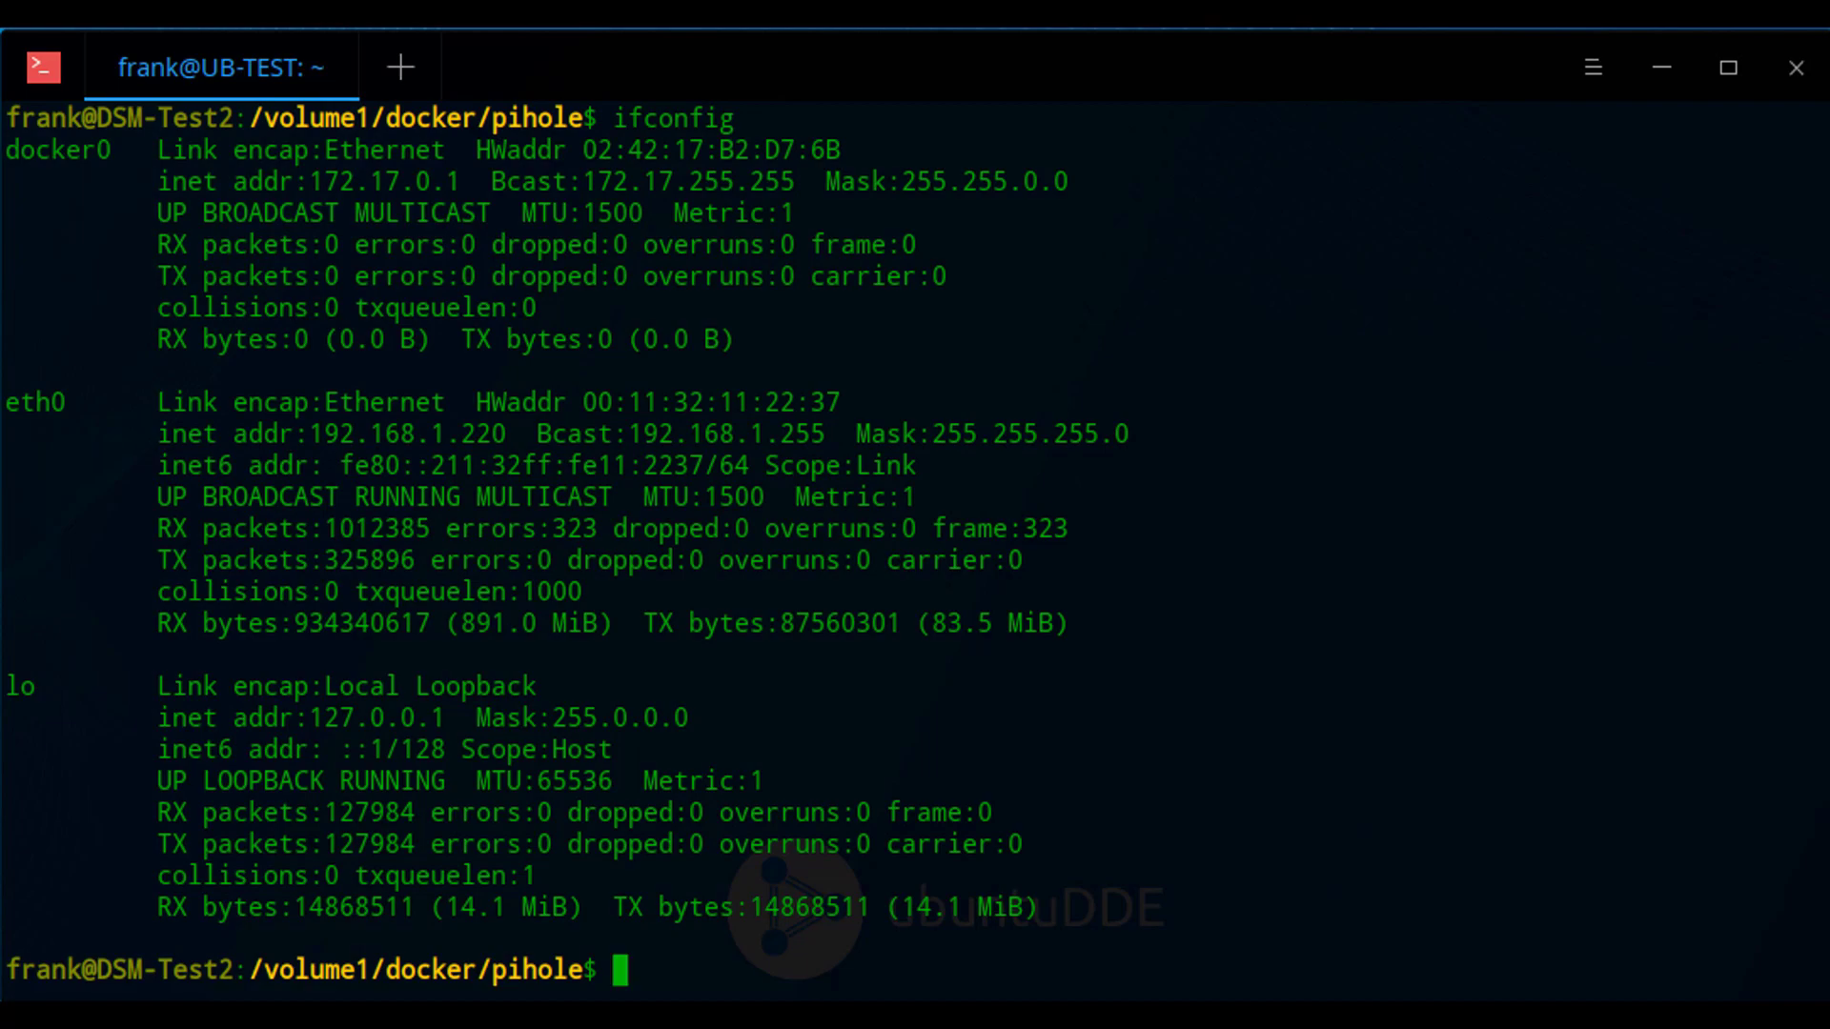
text(sudo docker net)
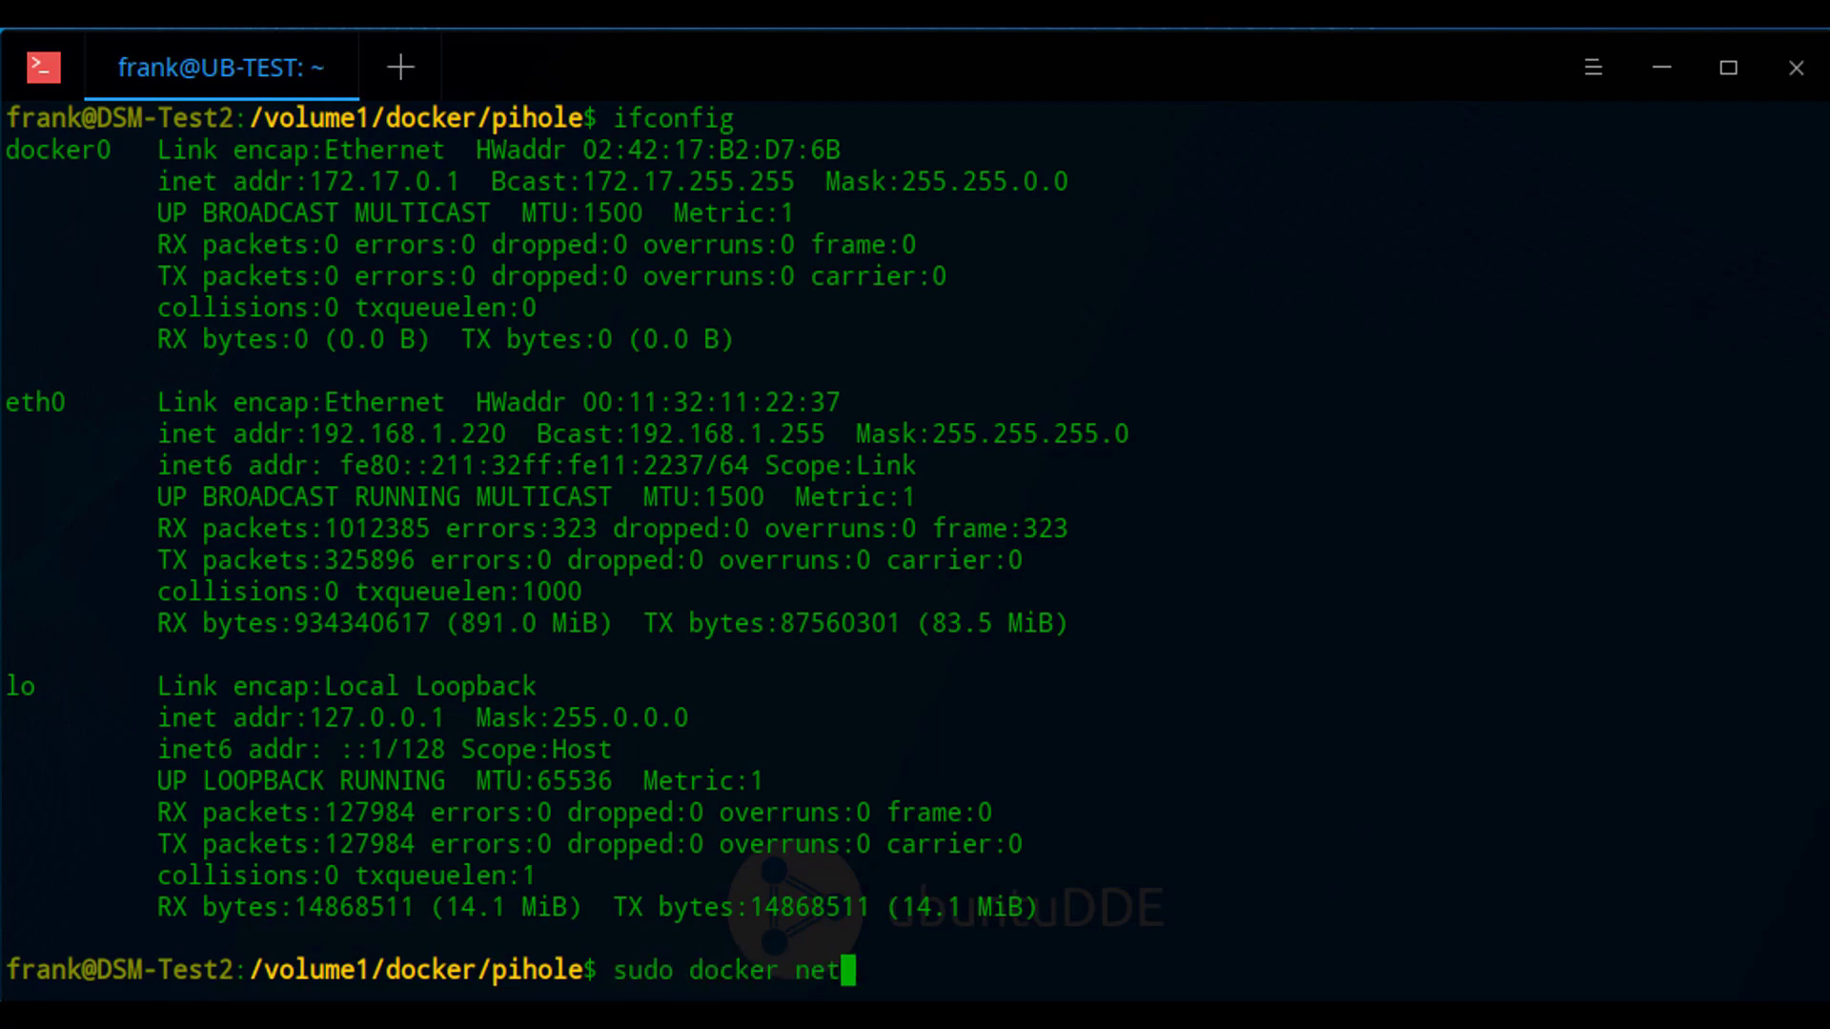
text(work create -d macvla)
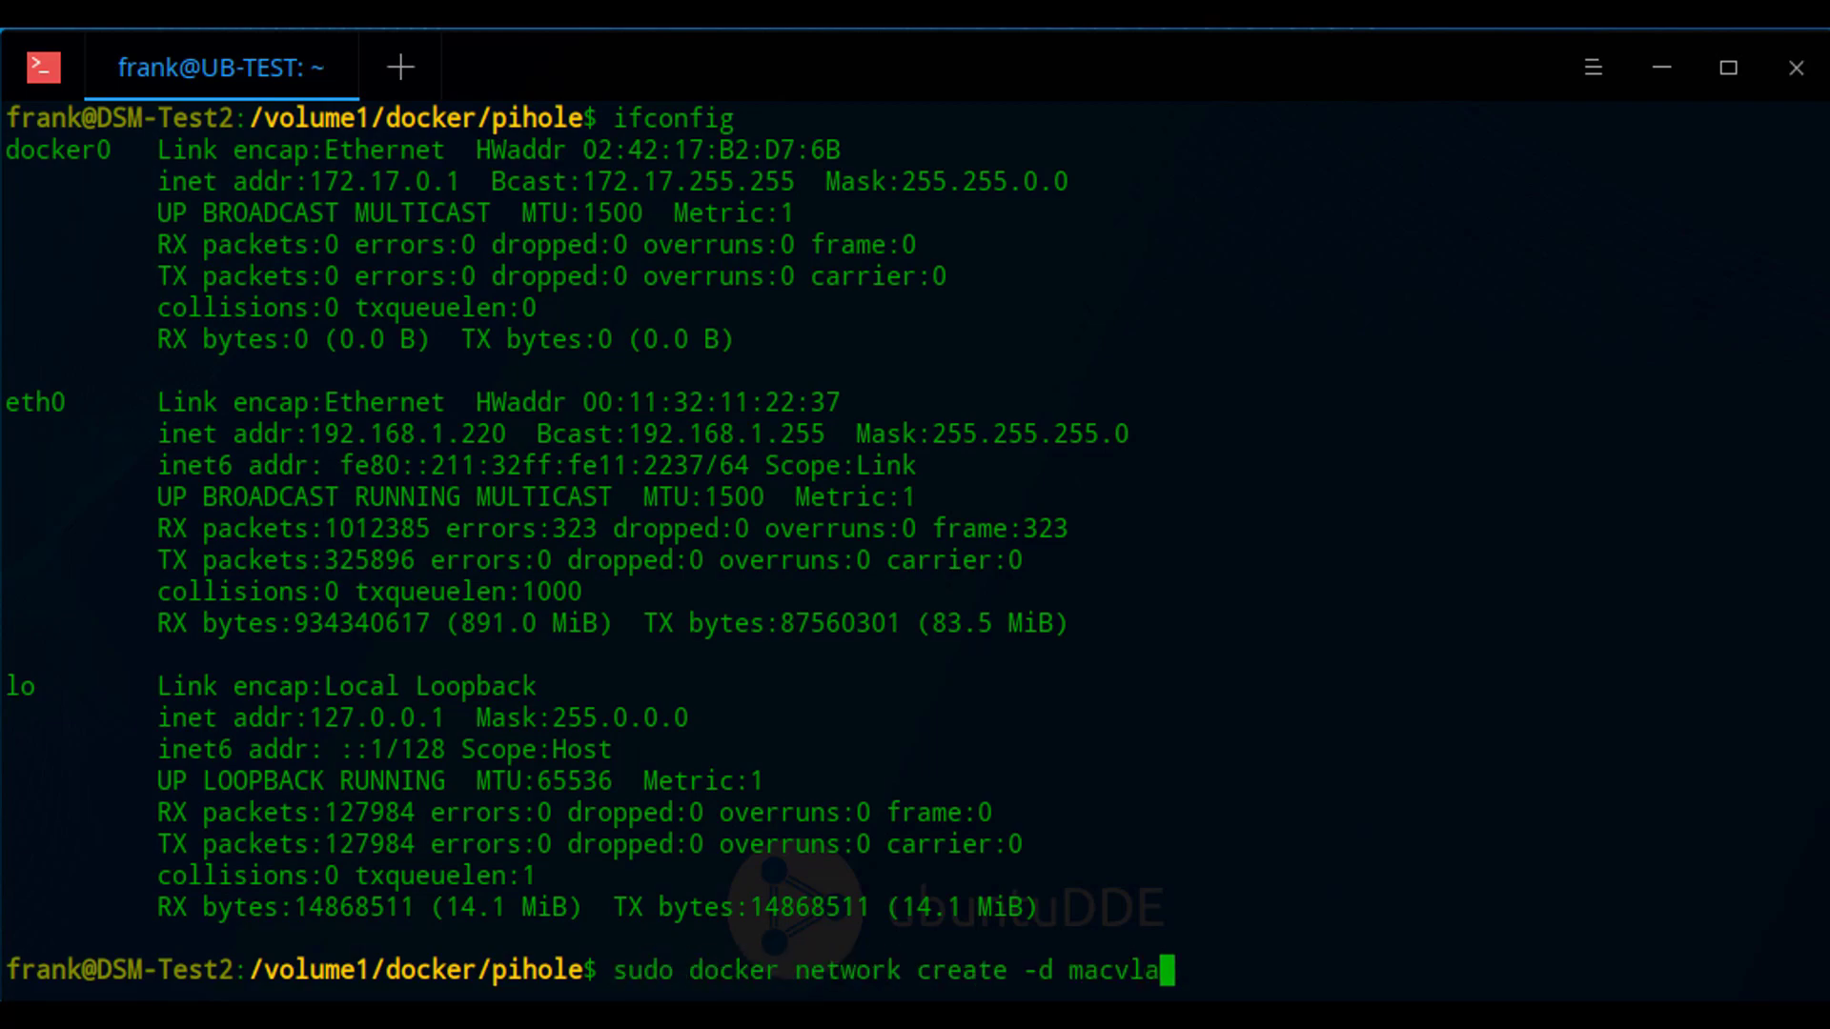
text(n -o parent=etho0)
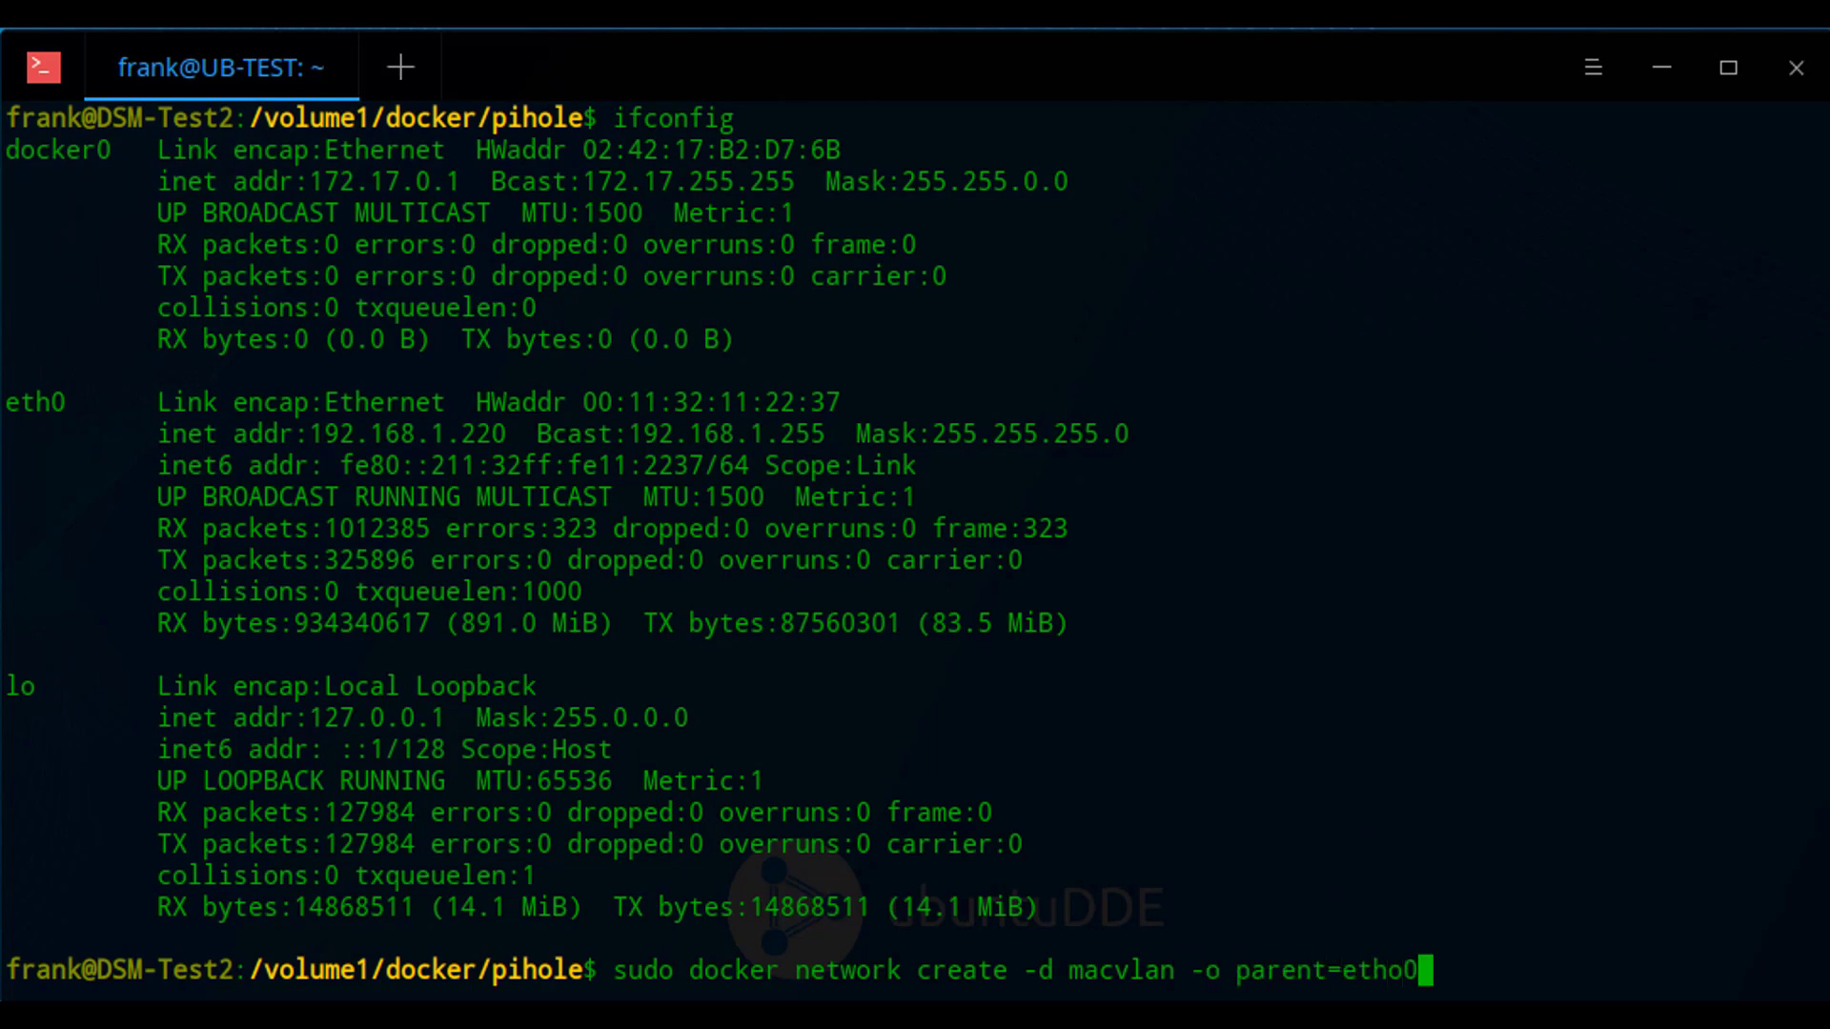
key(BackSpace)
text(0)
text( --subne)
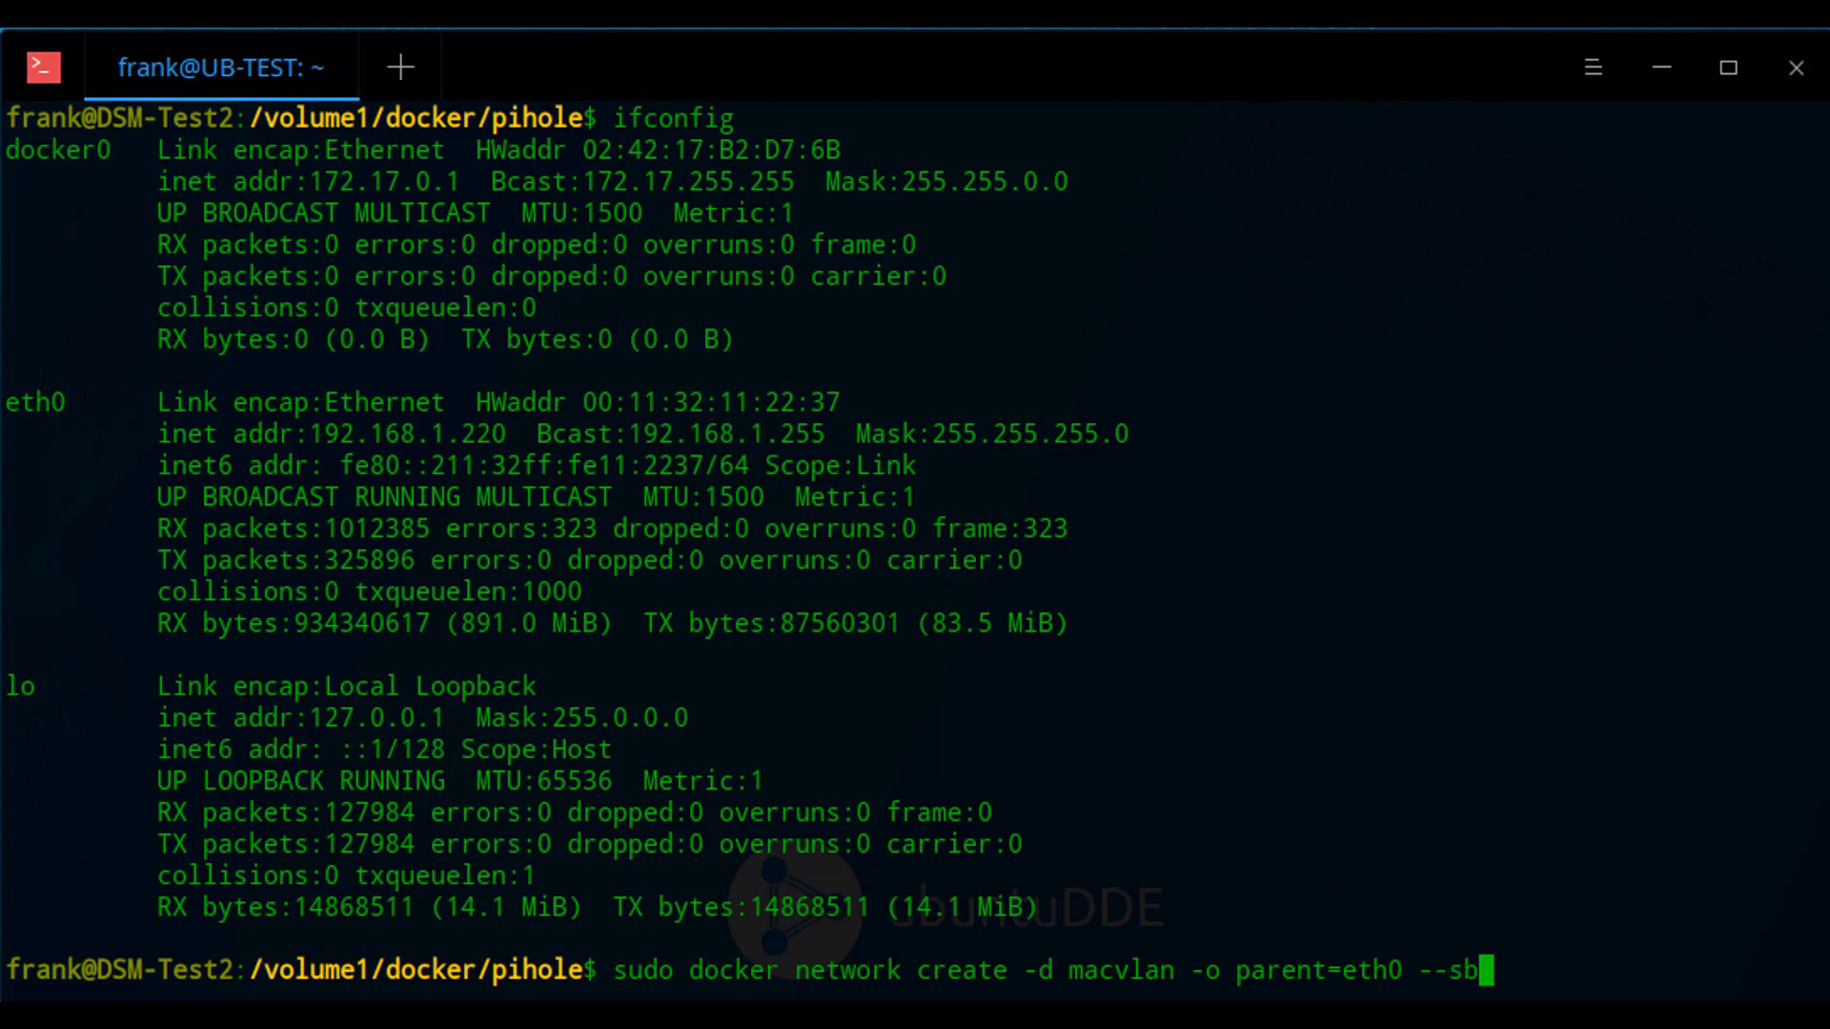
text(t=192.1)
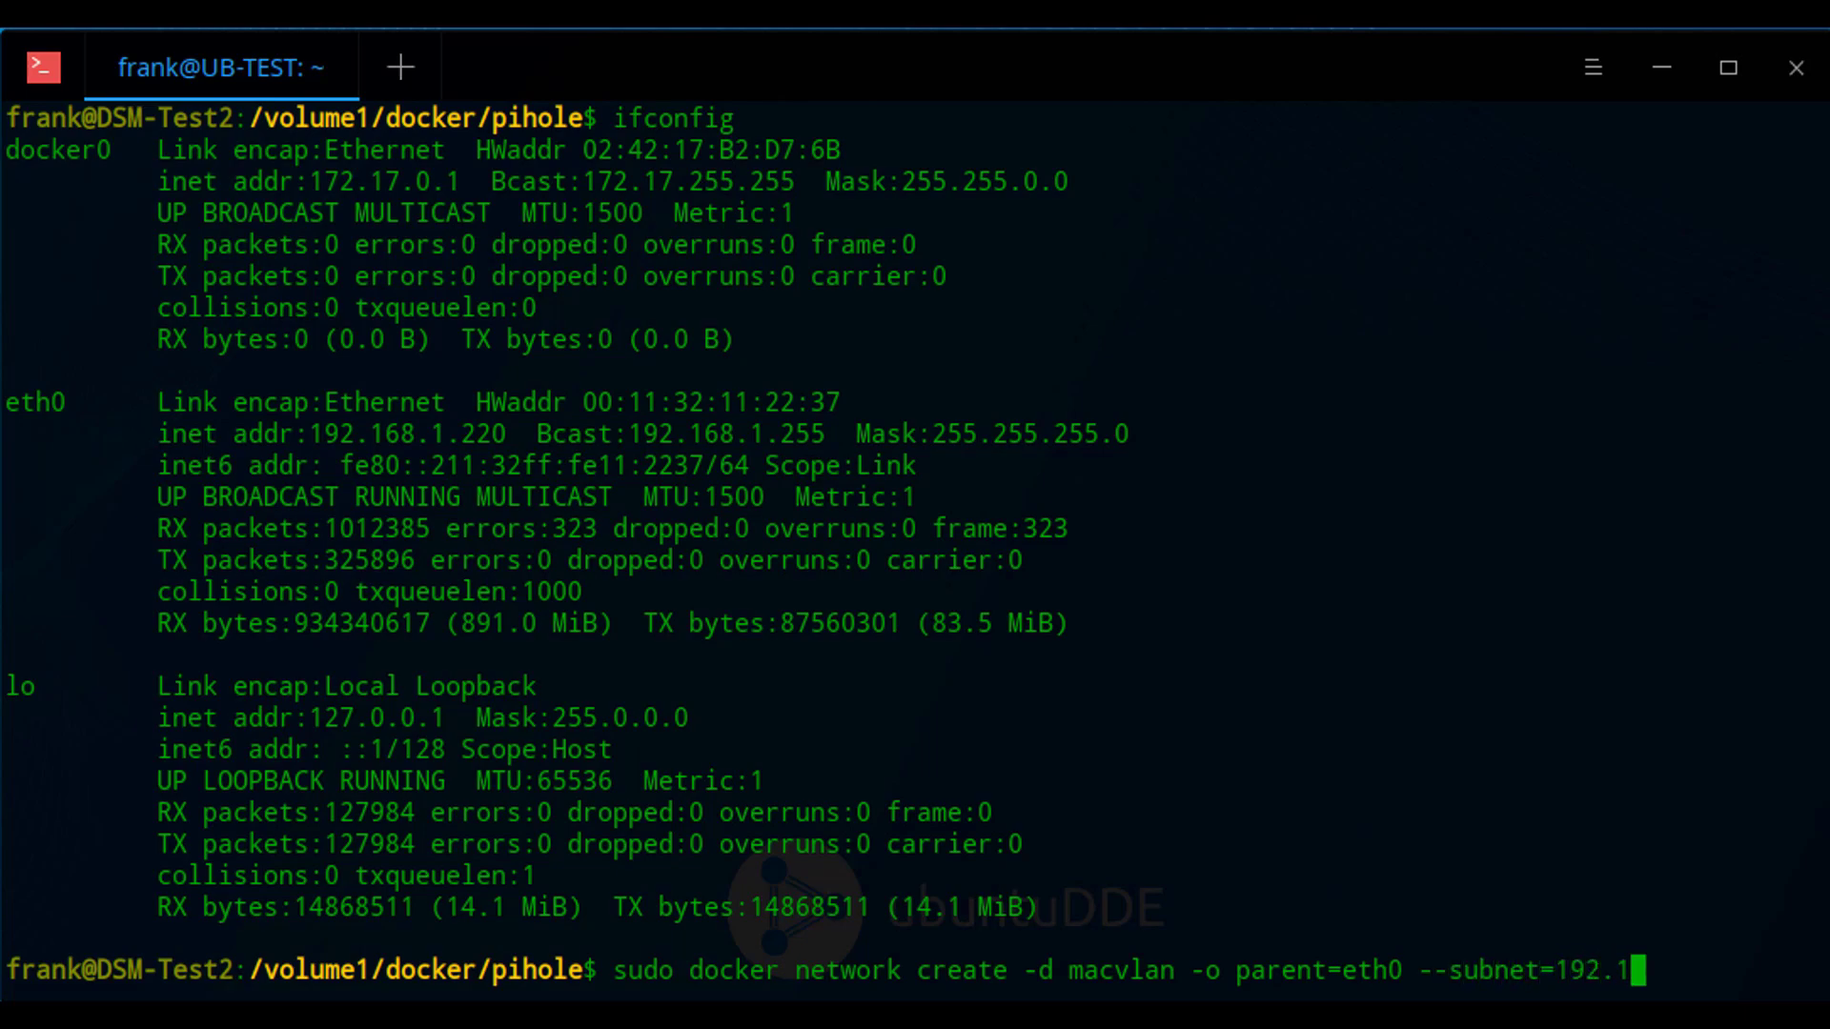
text(68.1.0/24)
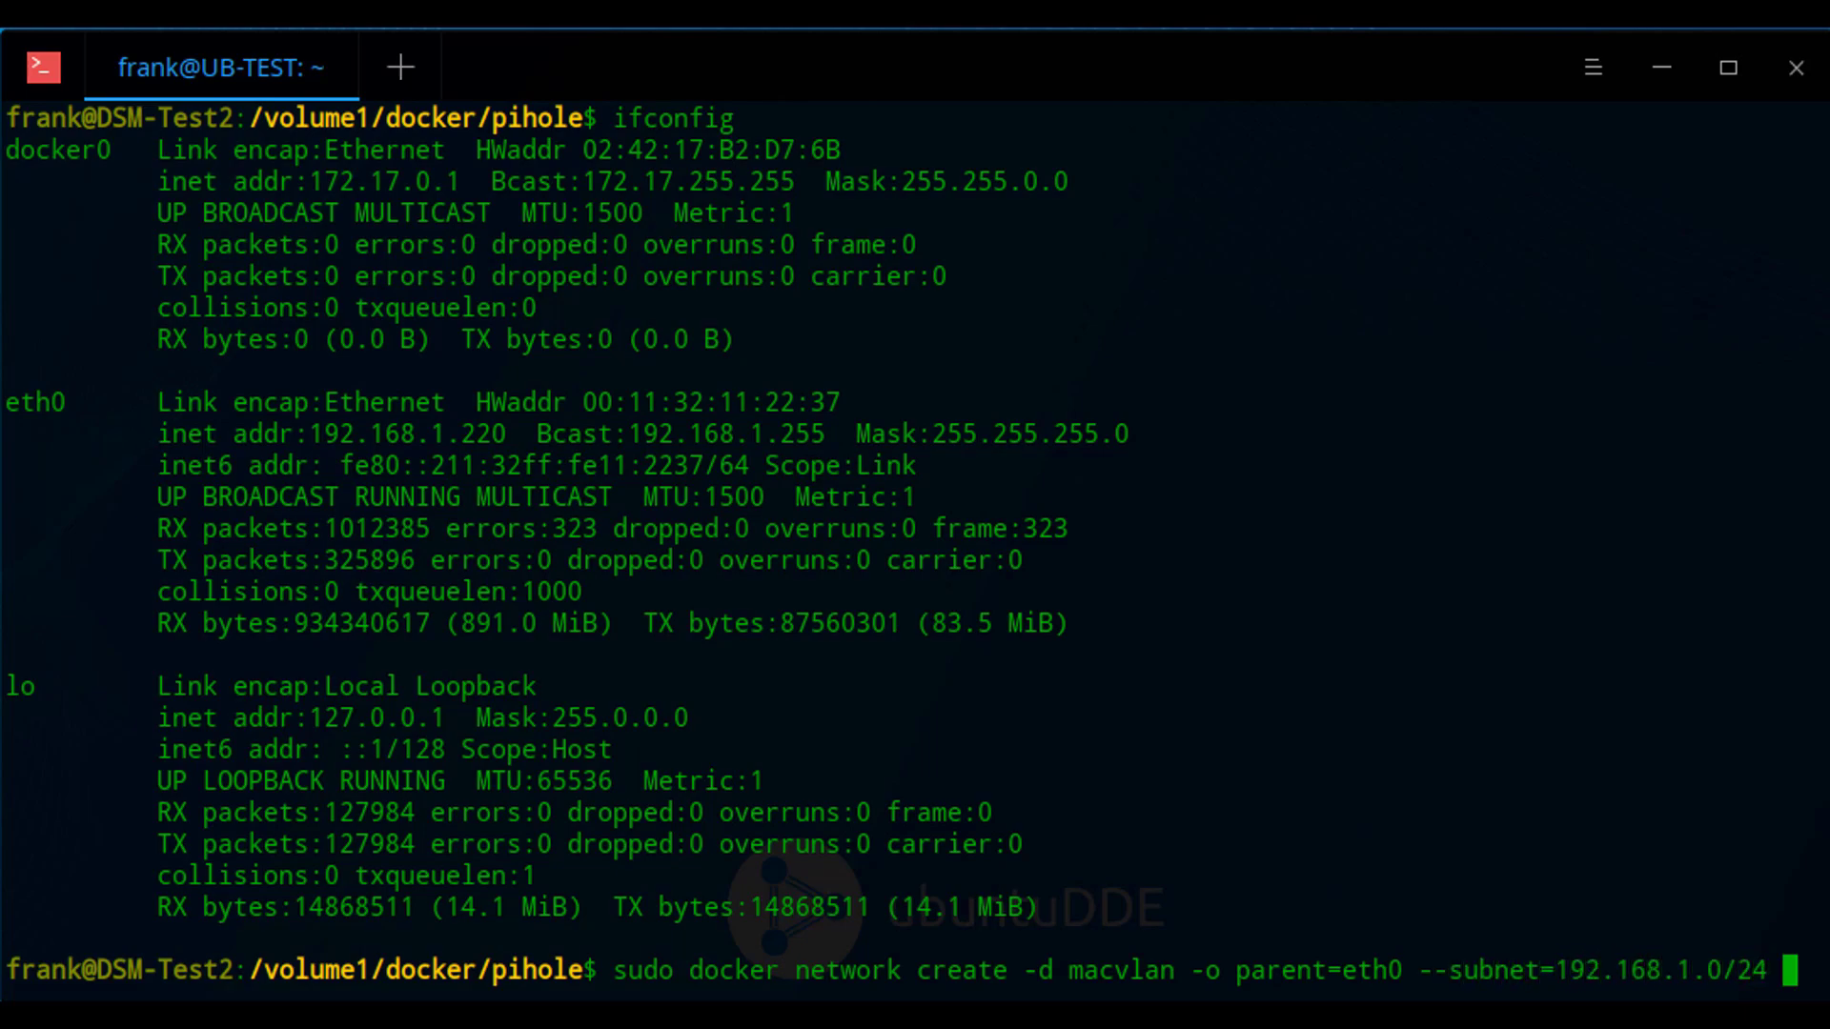
text( --gateway=19)
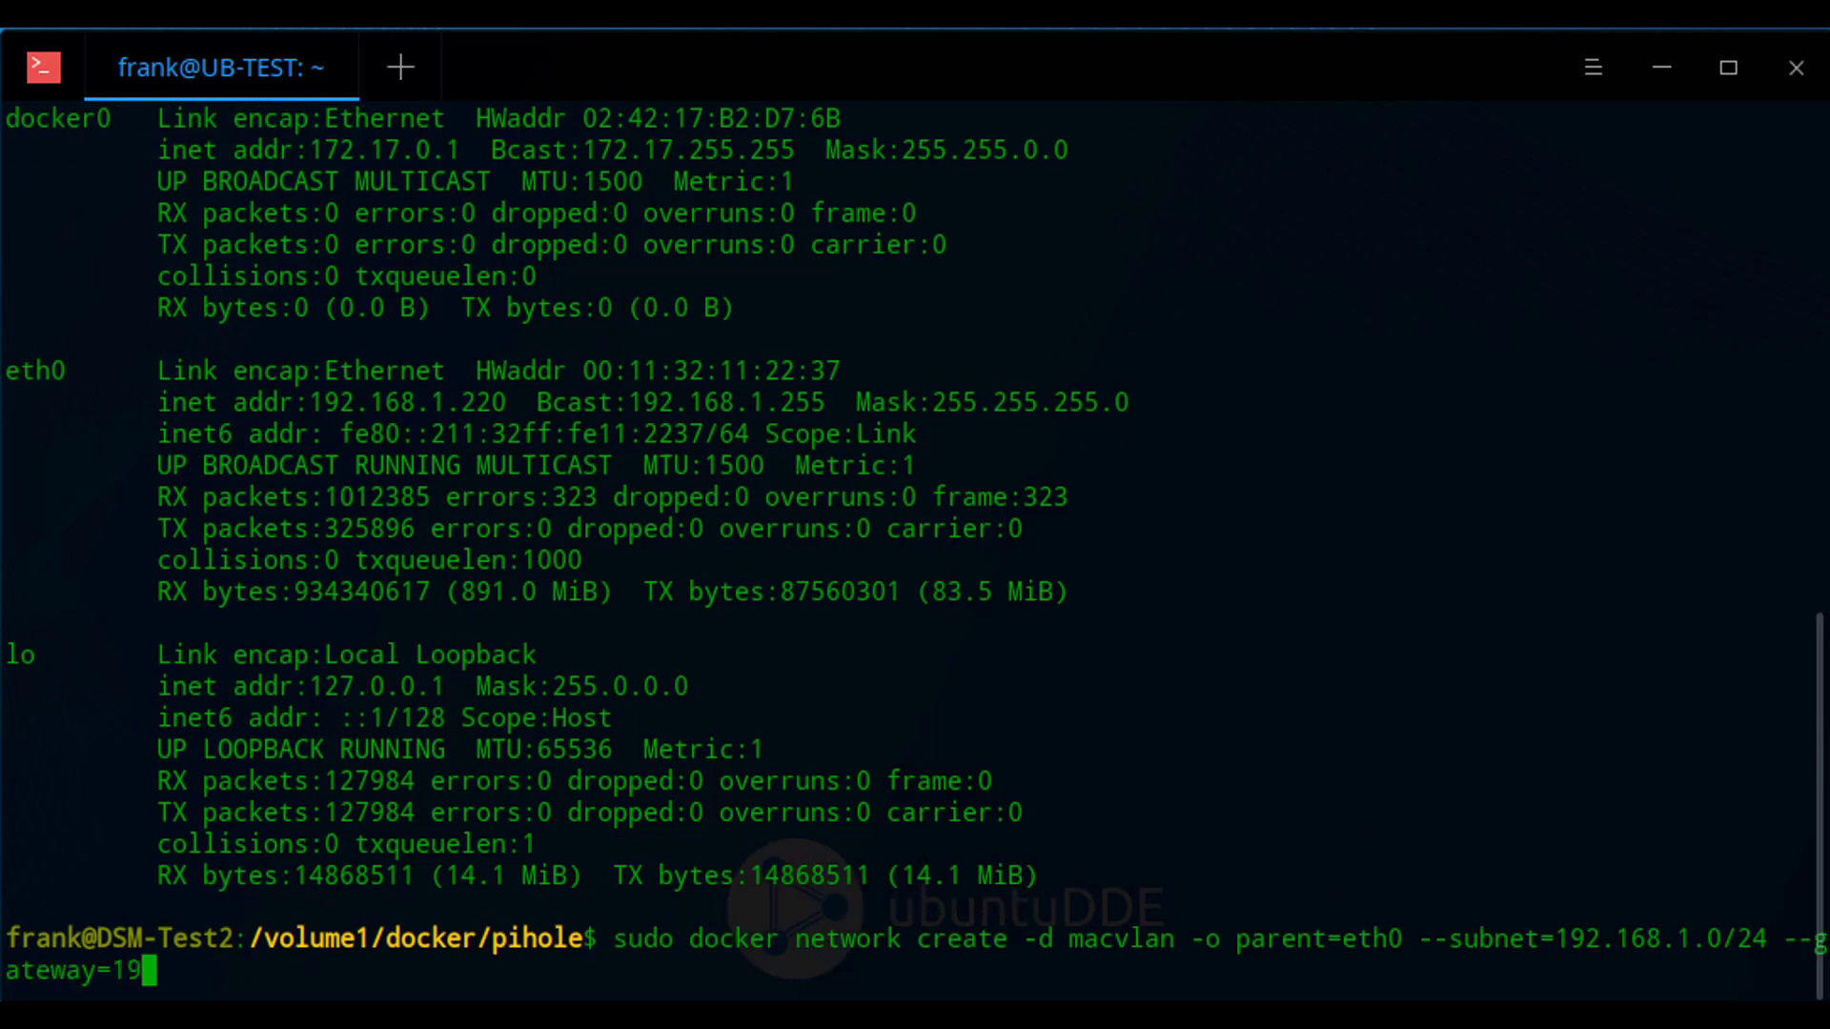
text(2.168.1.1)
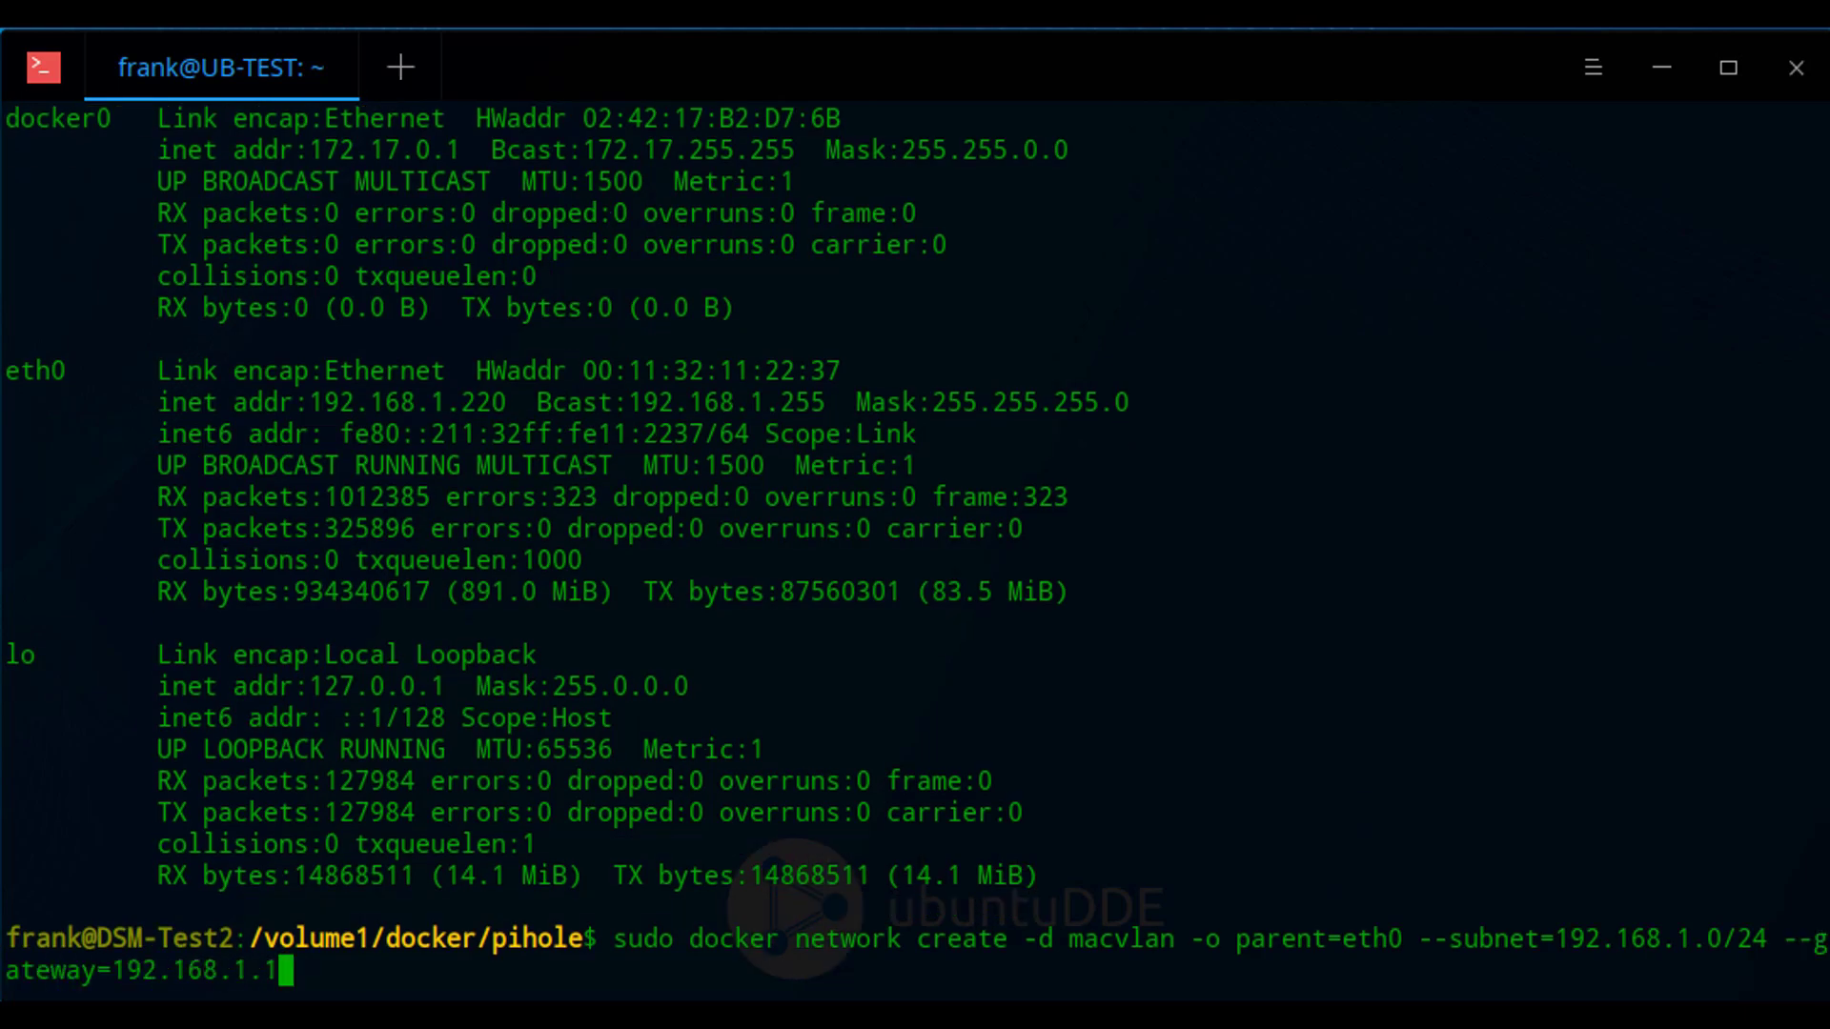
text( -)
text(-ip-range)
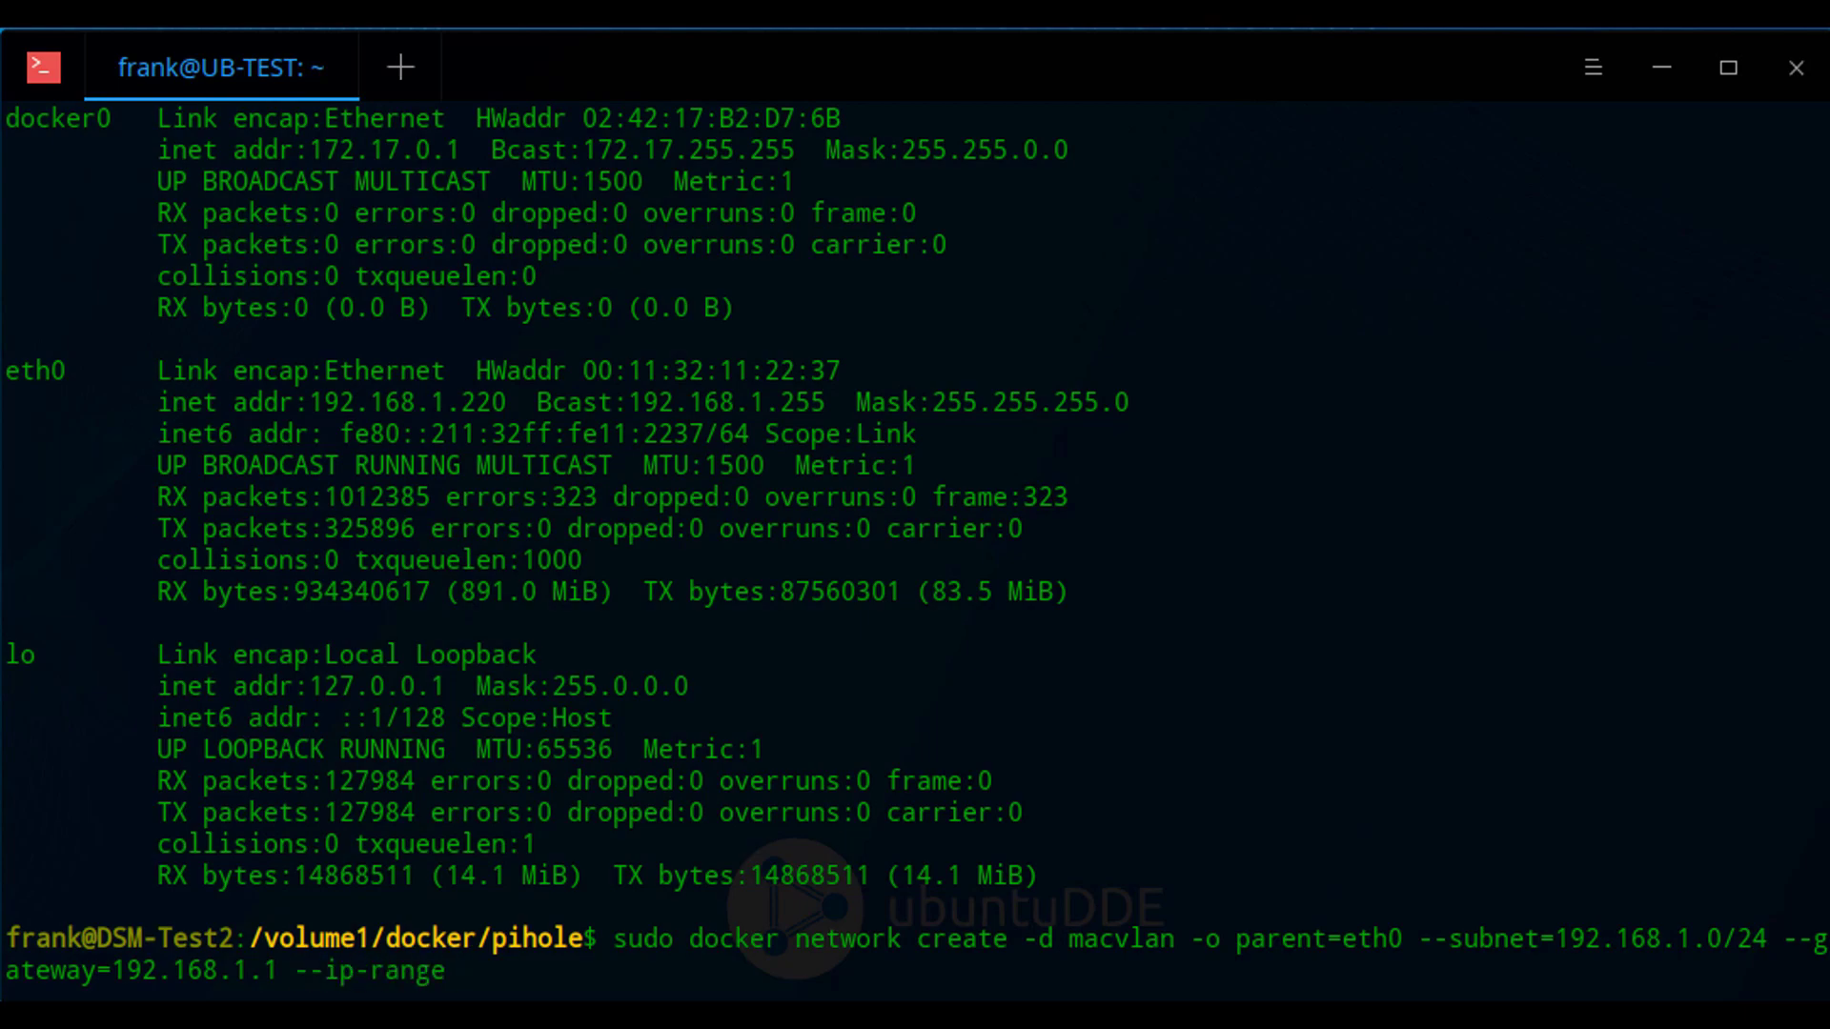
text(=192.1)
text(68.1.198/)
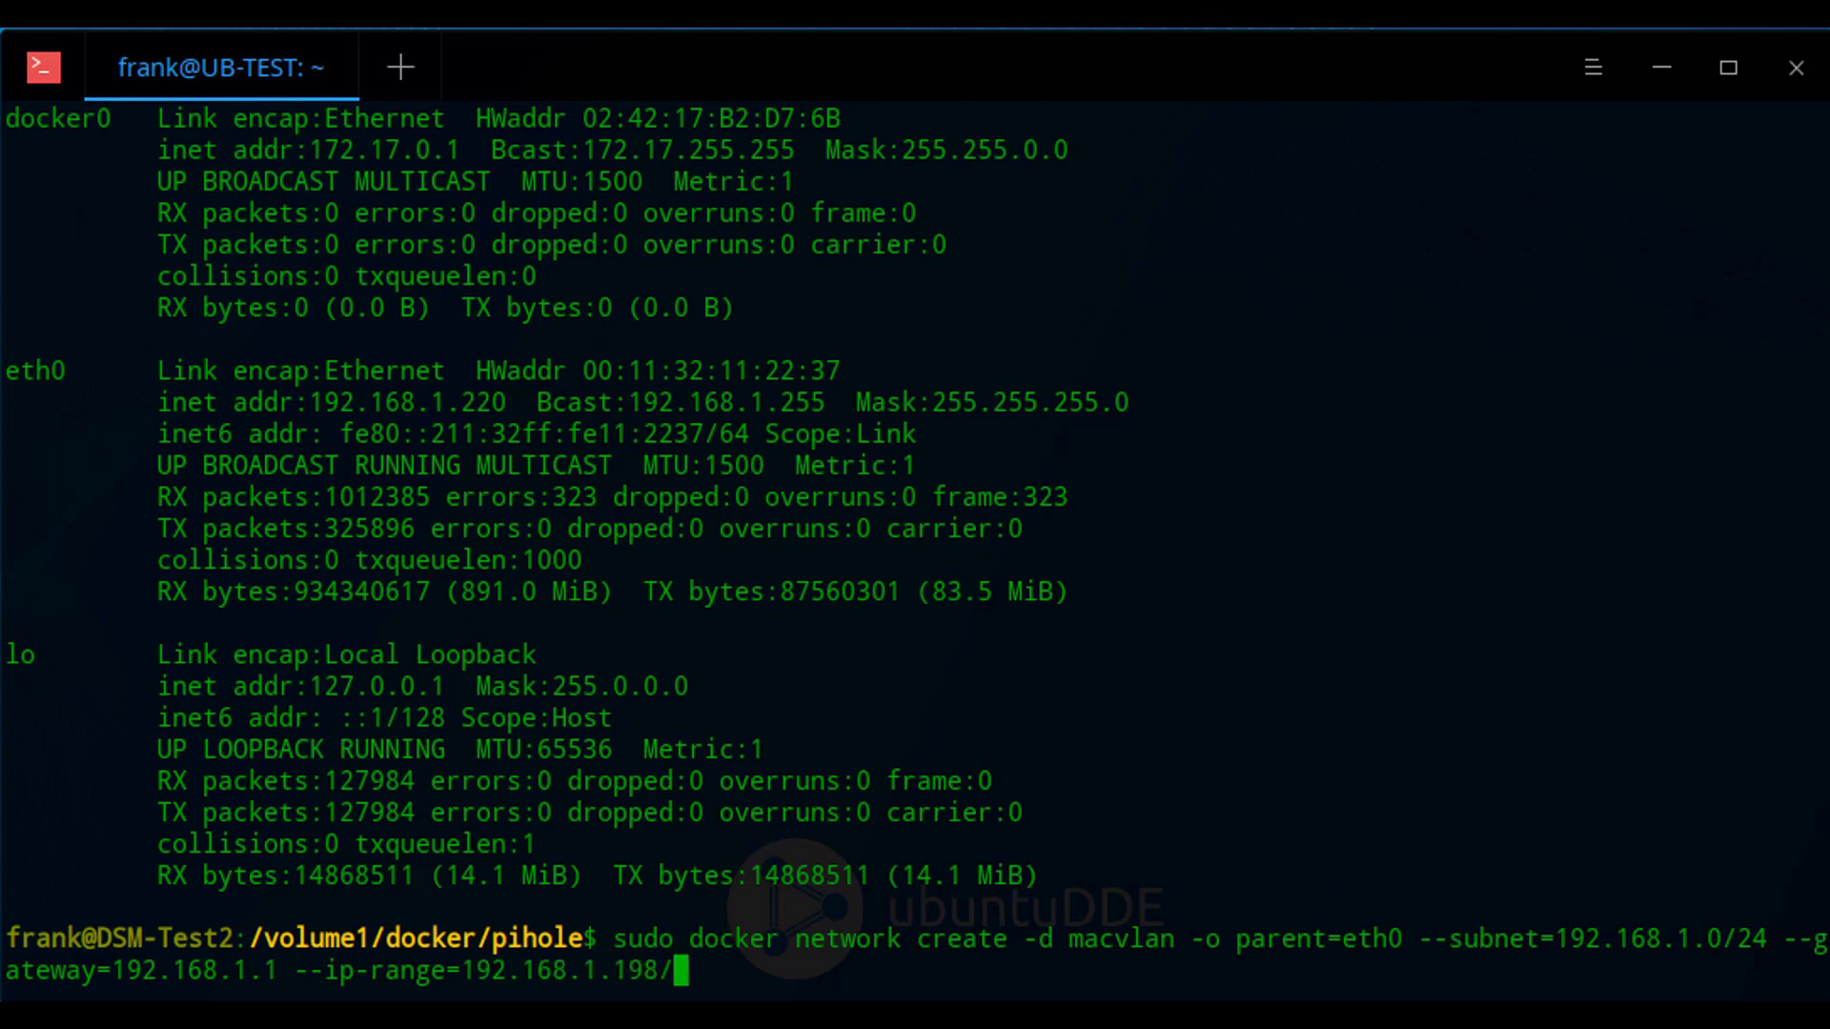
text(32 ph_network)
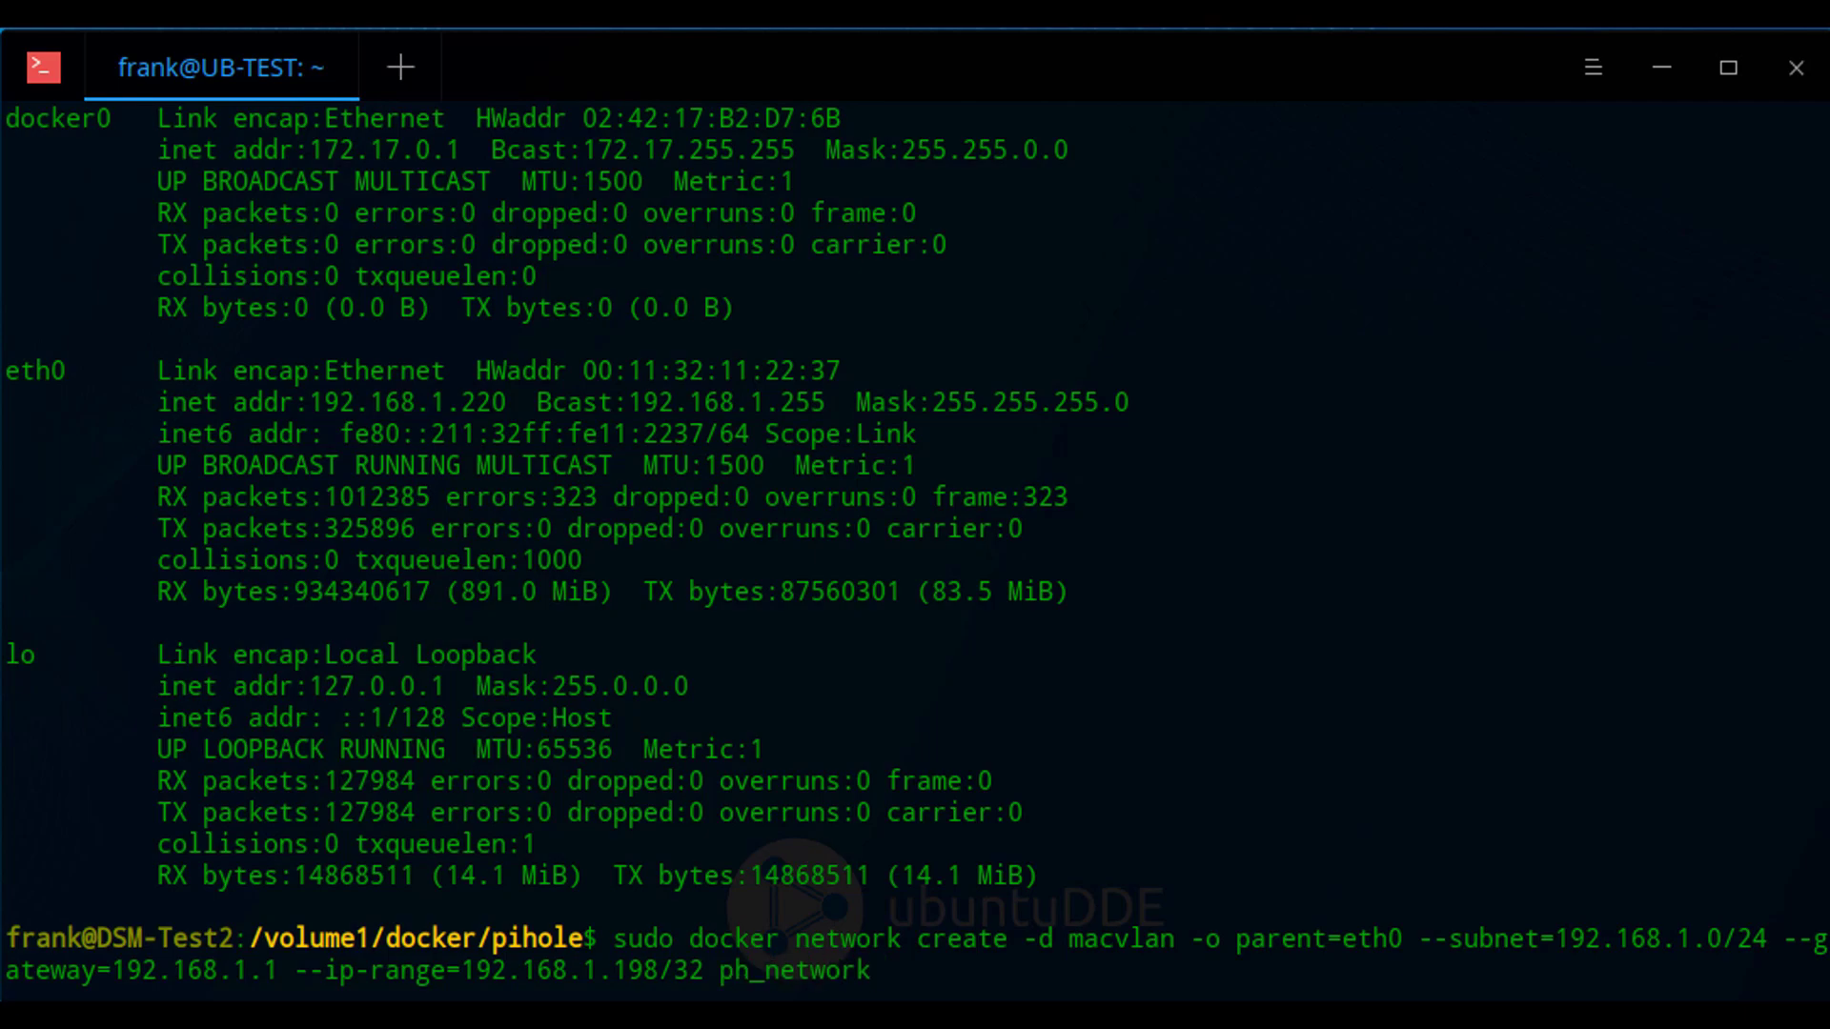
key(Return)
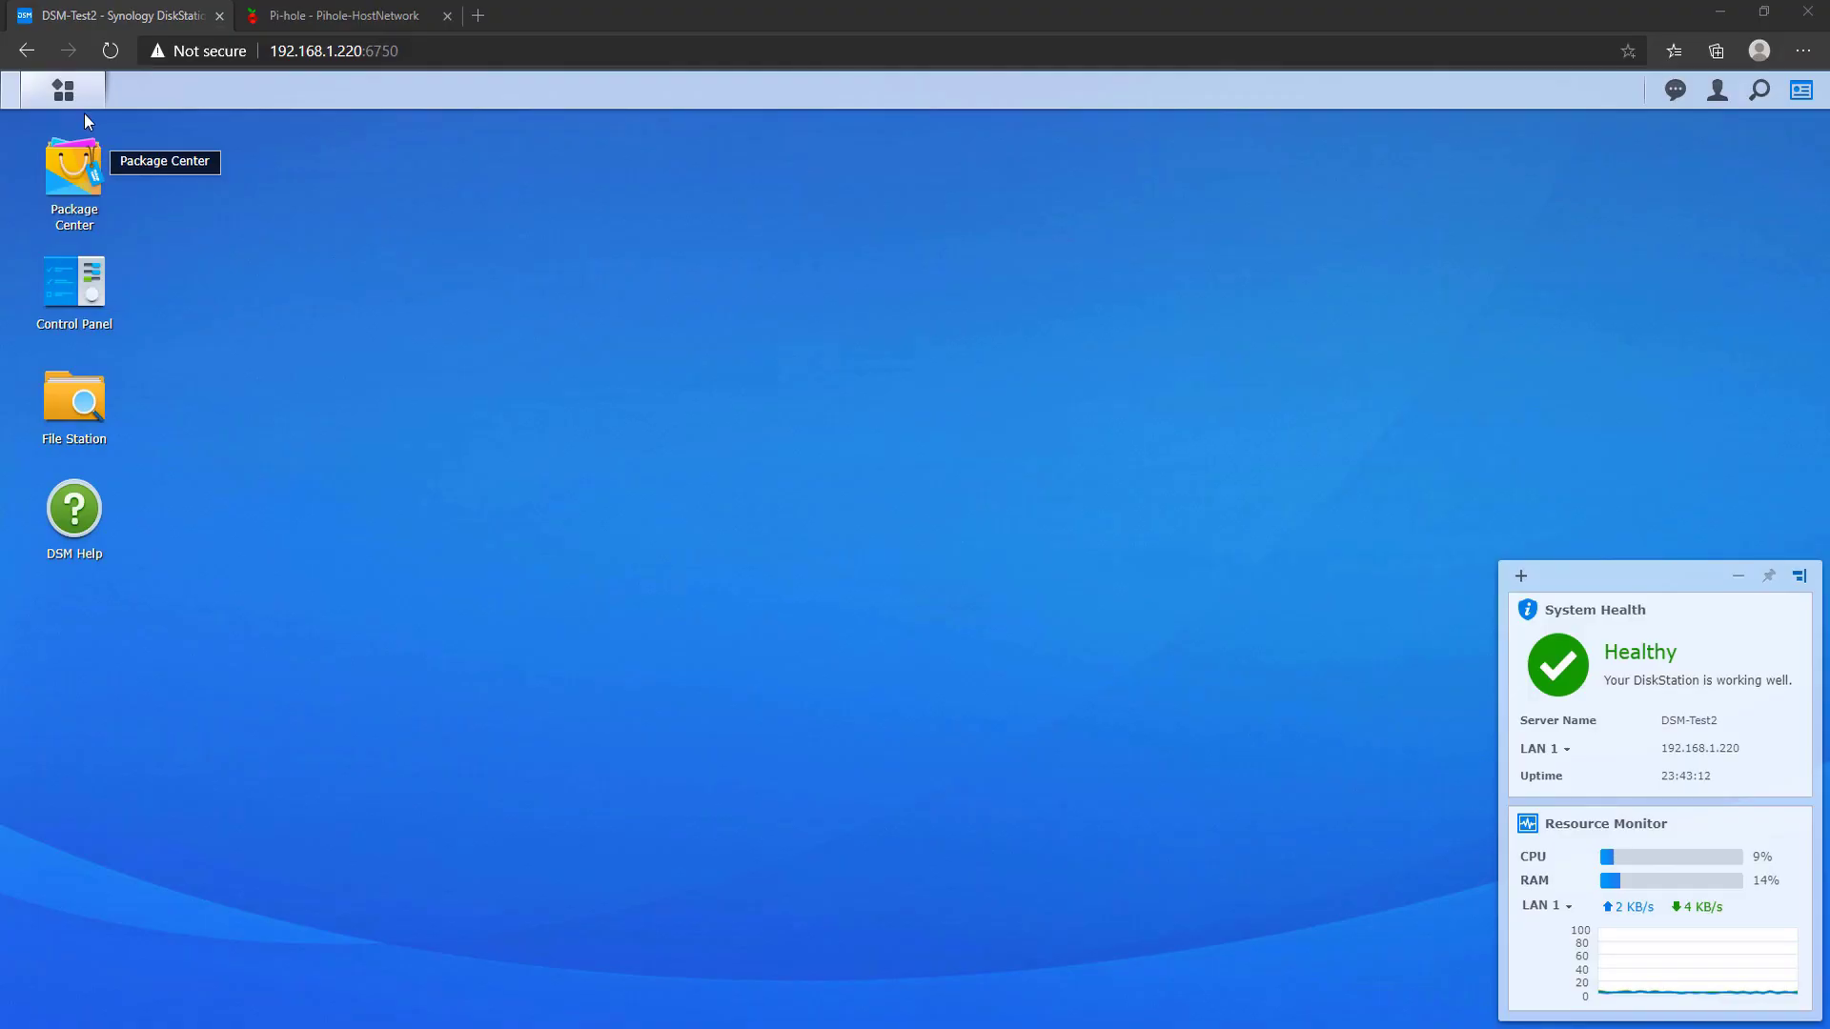
Step: Start a new Docker network named ph_bridge from the Docker package's Network page
click(66, 96)
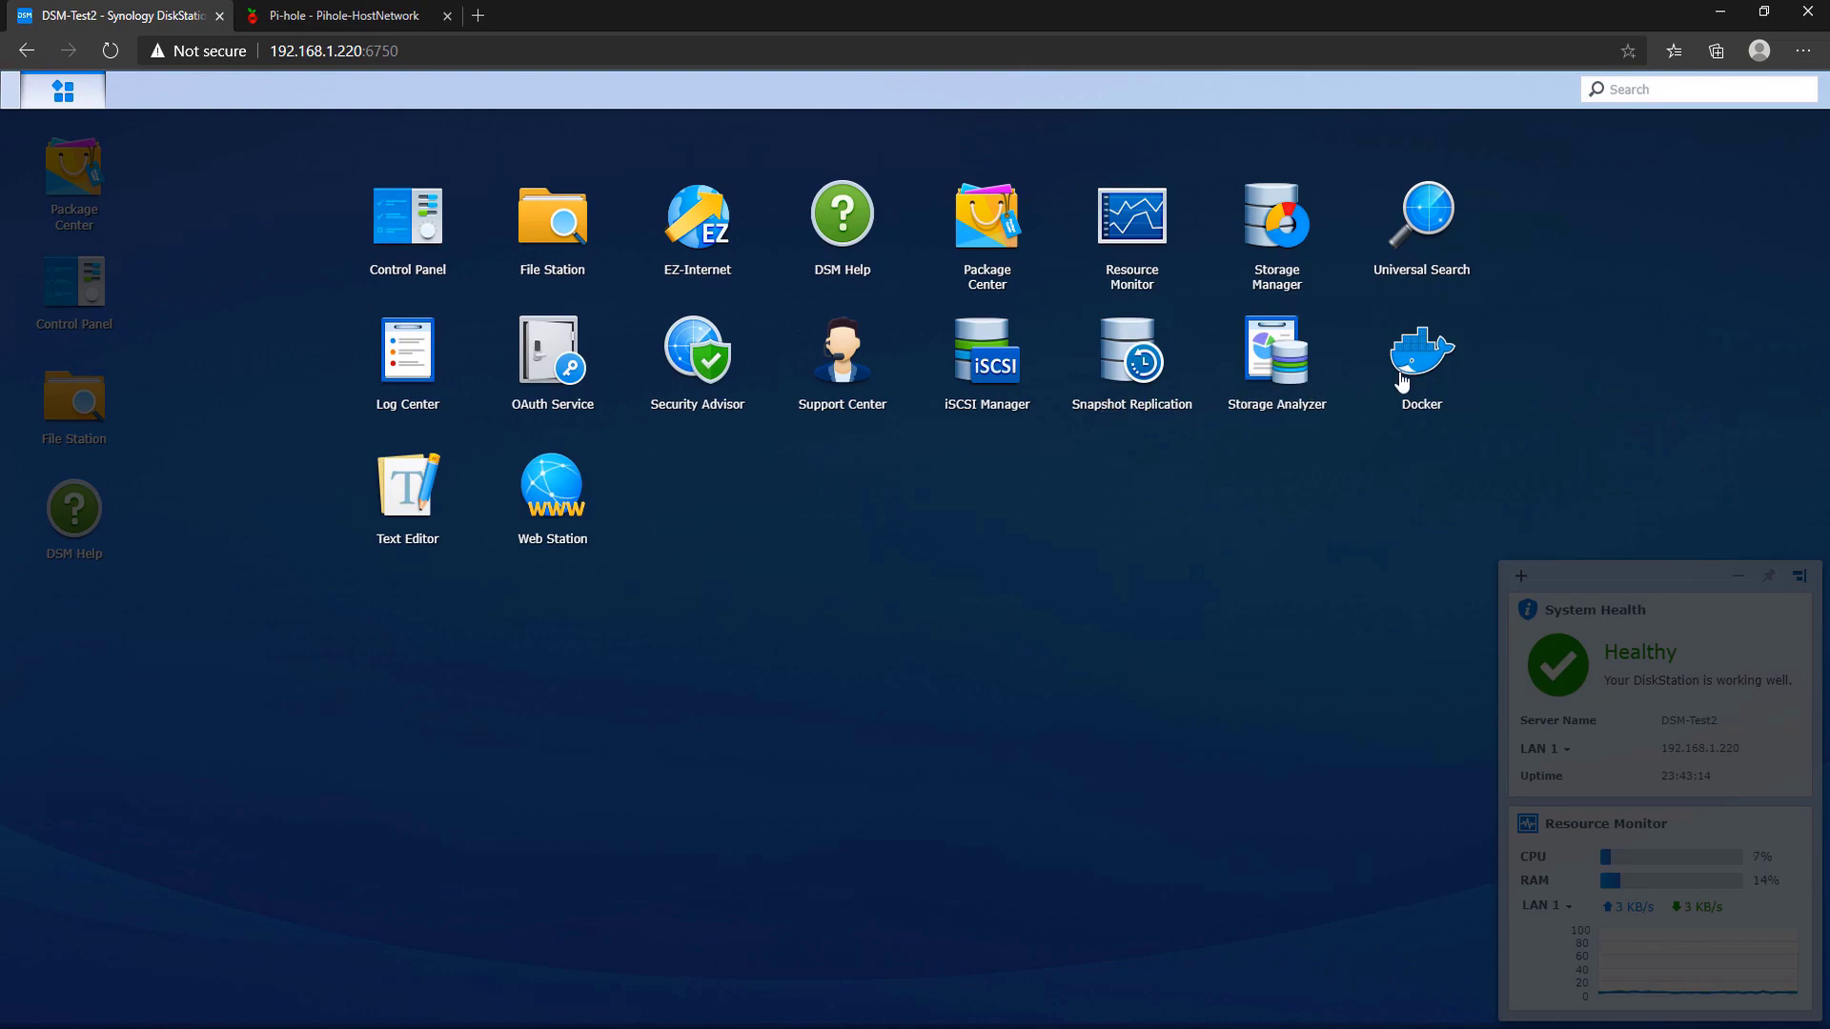
click(1309, 407)
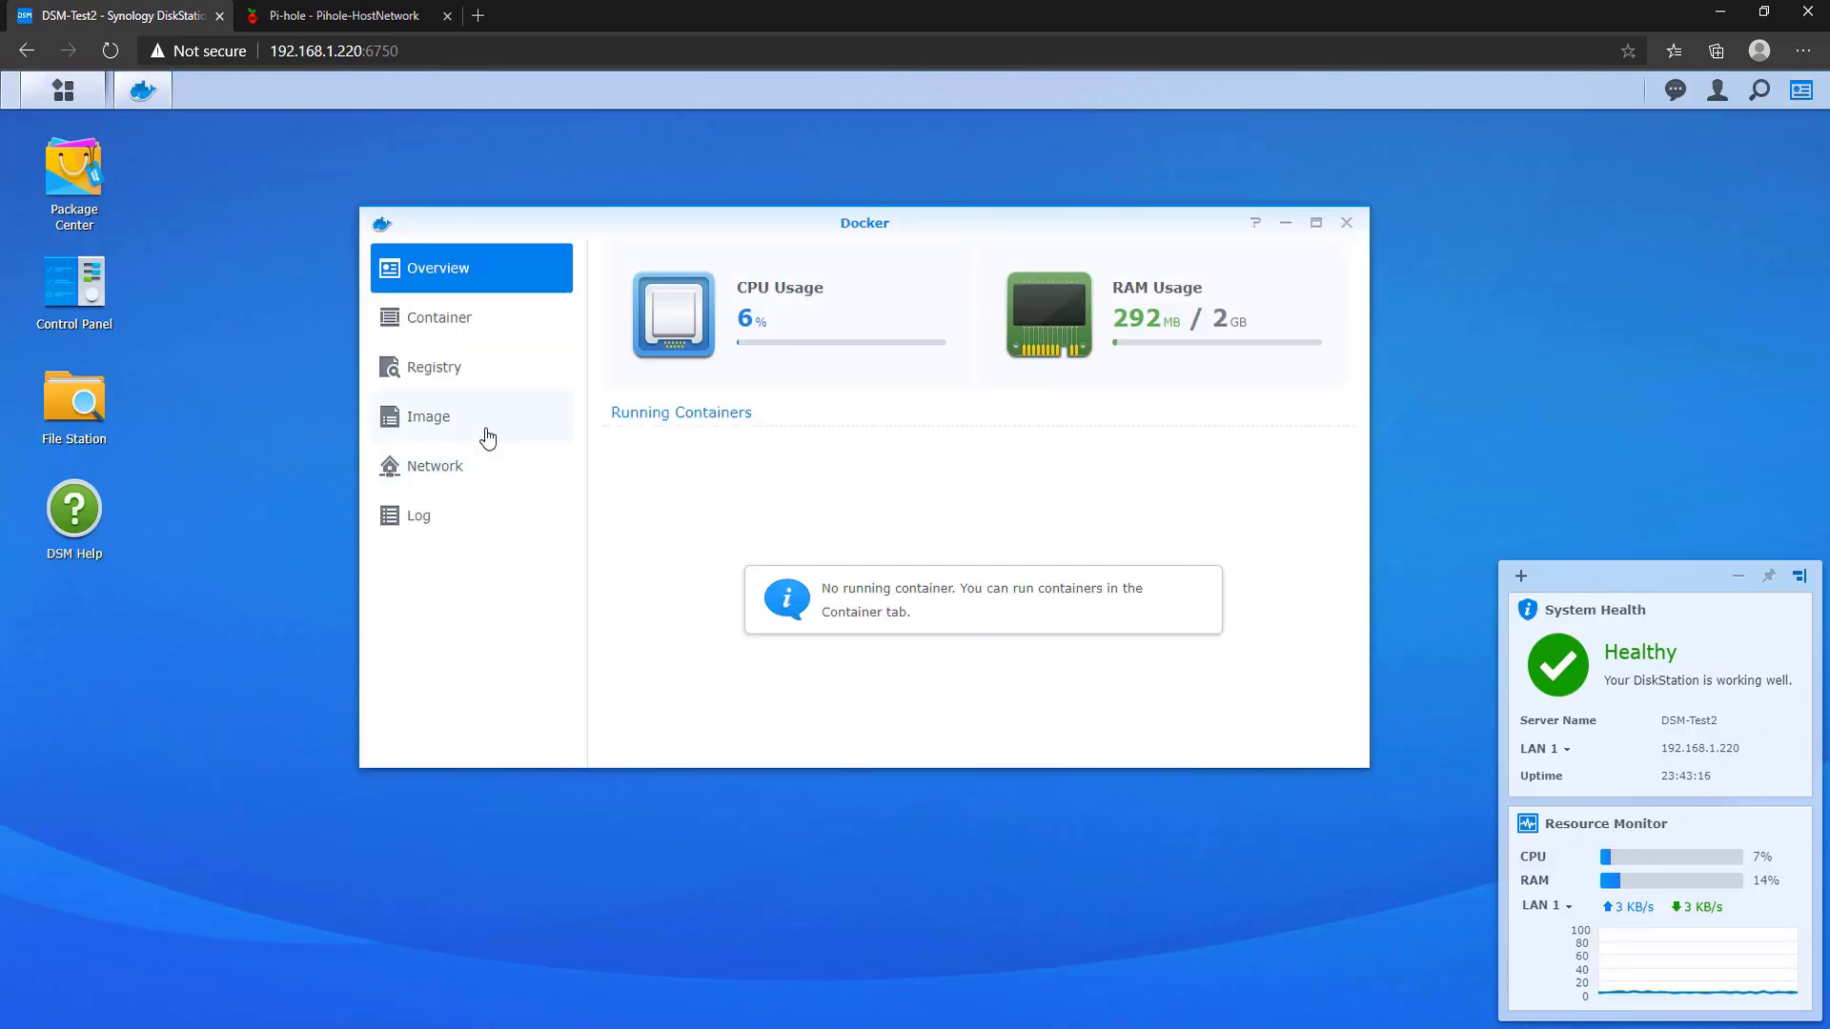
click(463, 466)
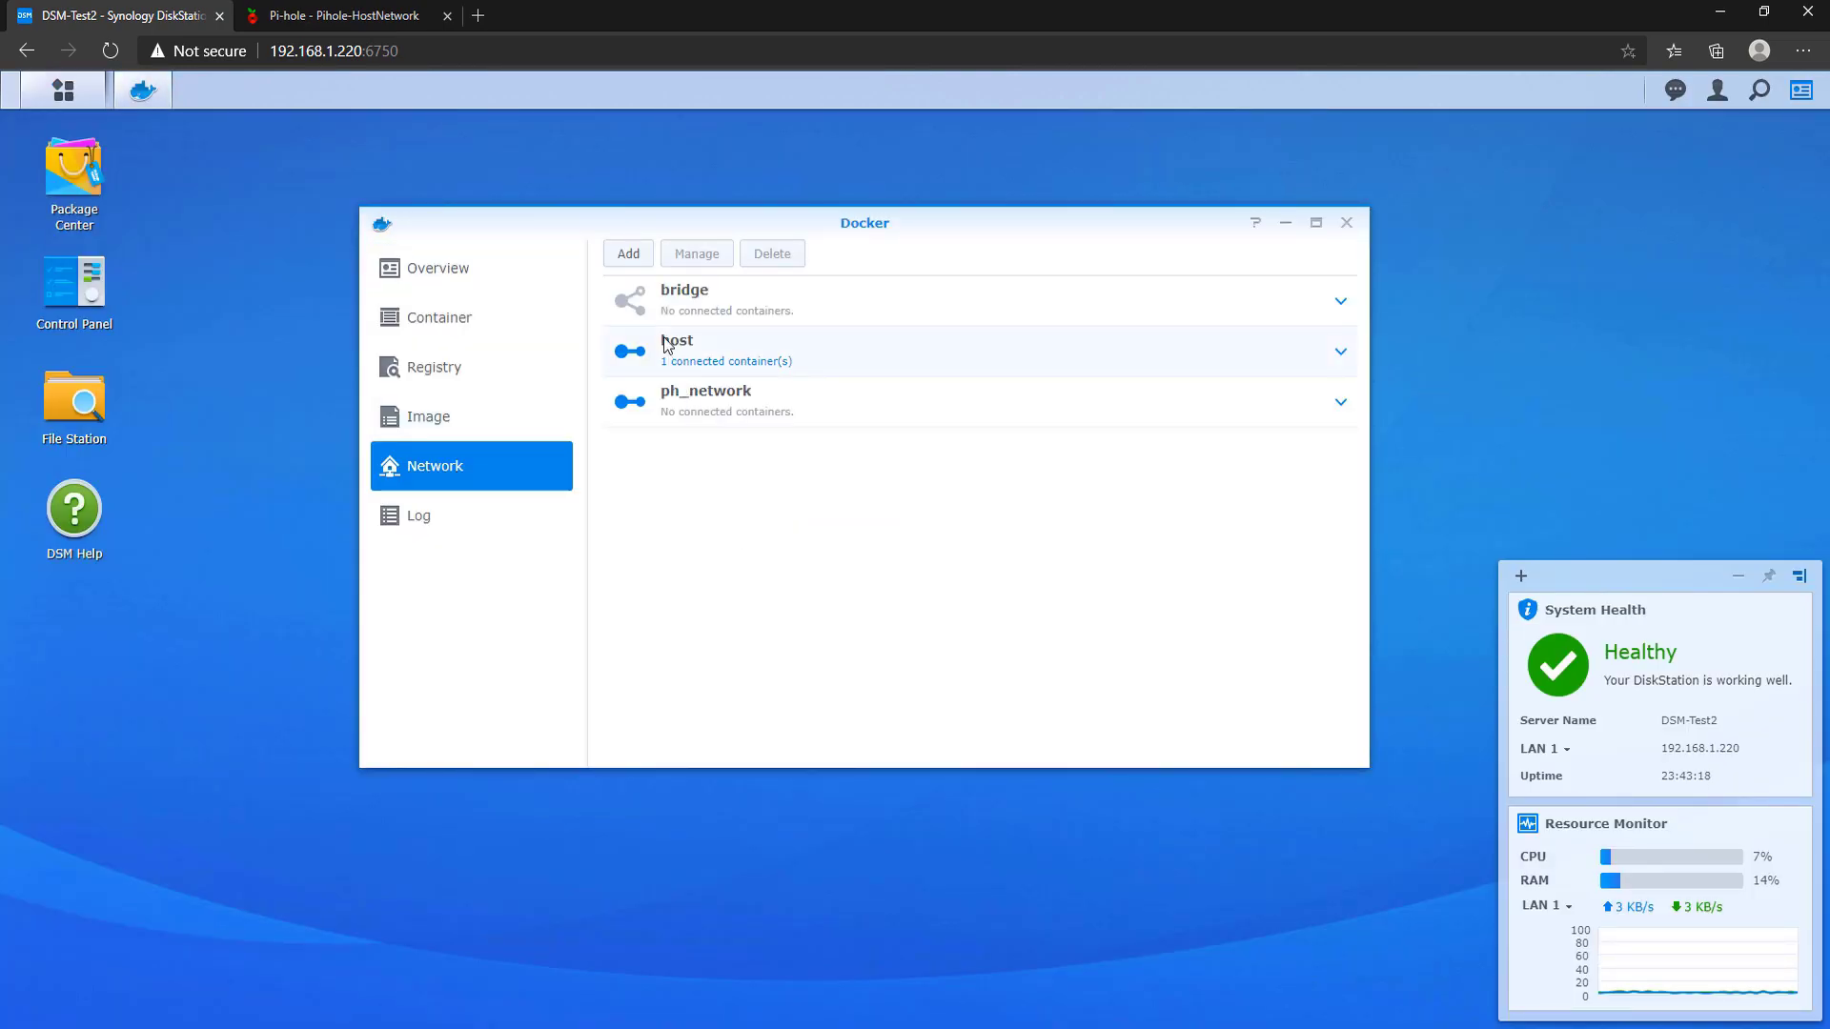
click(631, 257)
click(860, 290)
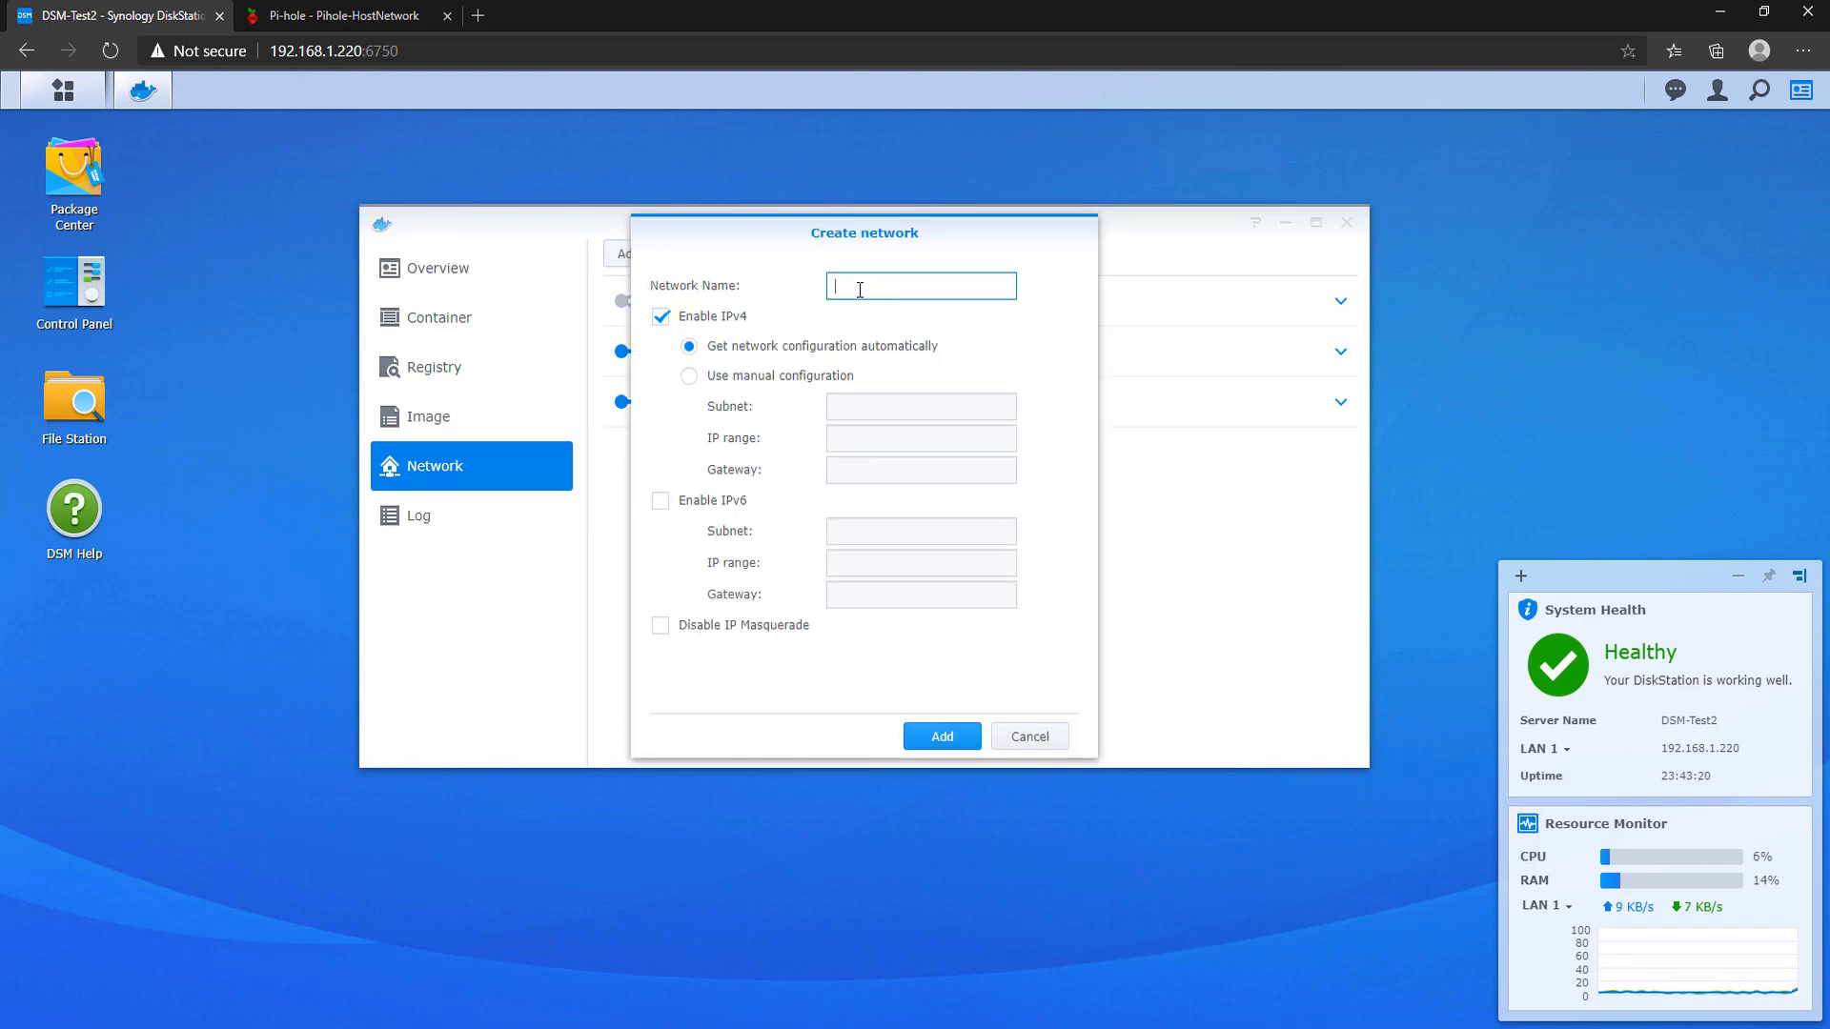
text(ph_bridge)
Step: Set subnet 192.168.10.0/24, IP range 192.168.10.2/32 and gateway 192.168.10.1, then create the network
click(775, 375)
click(833, 402)
text(1)
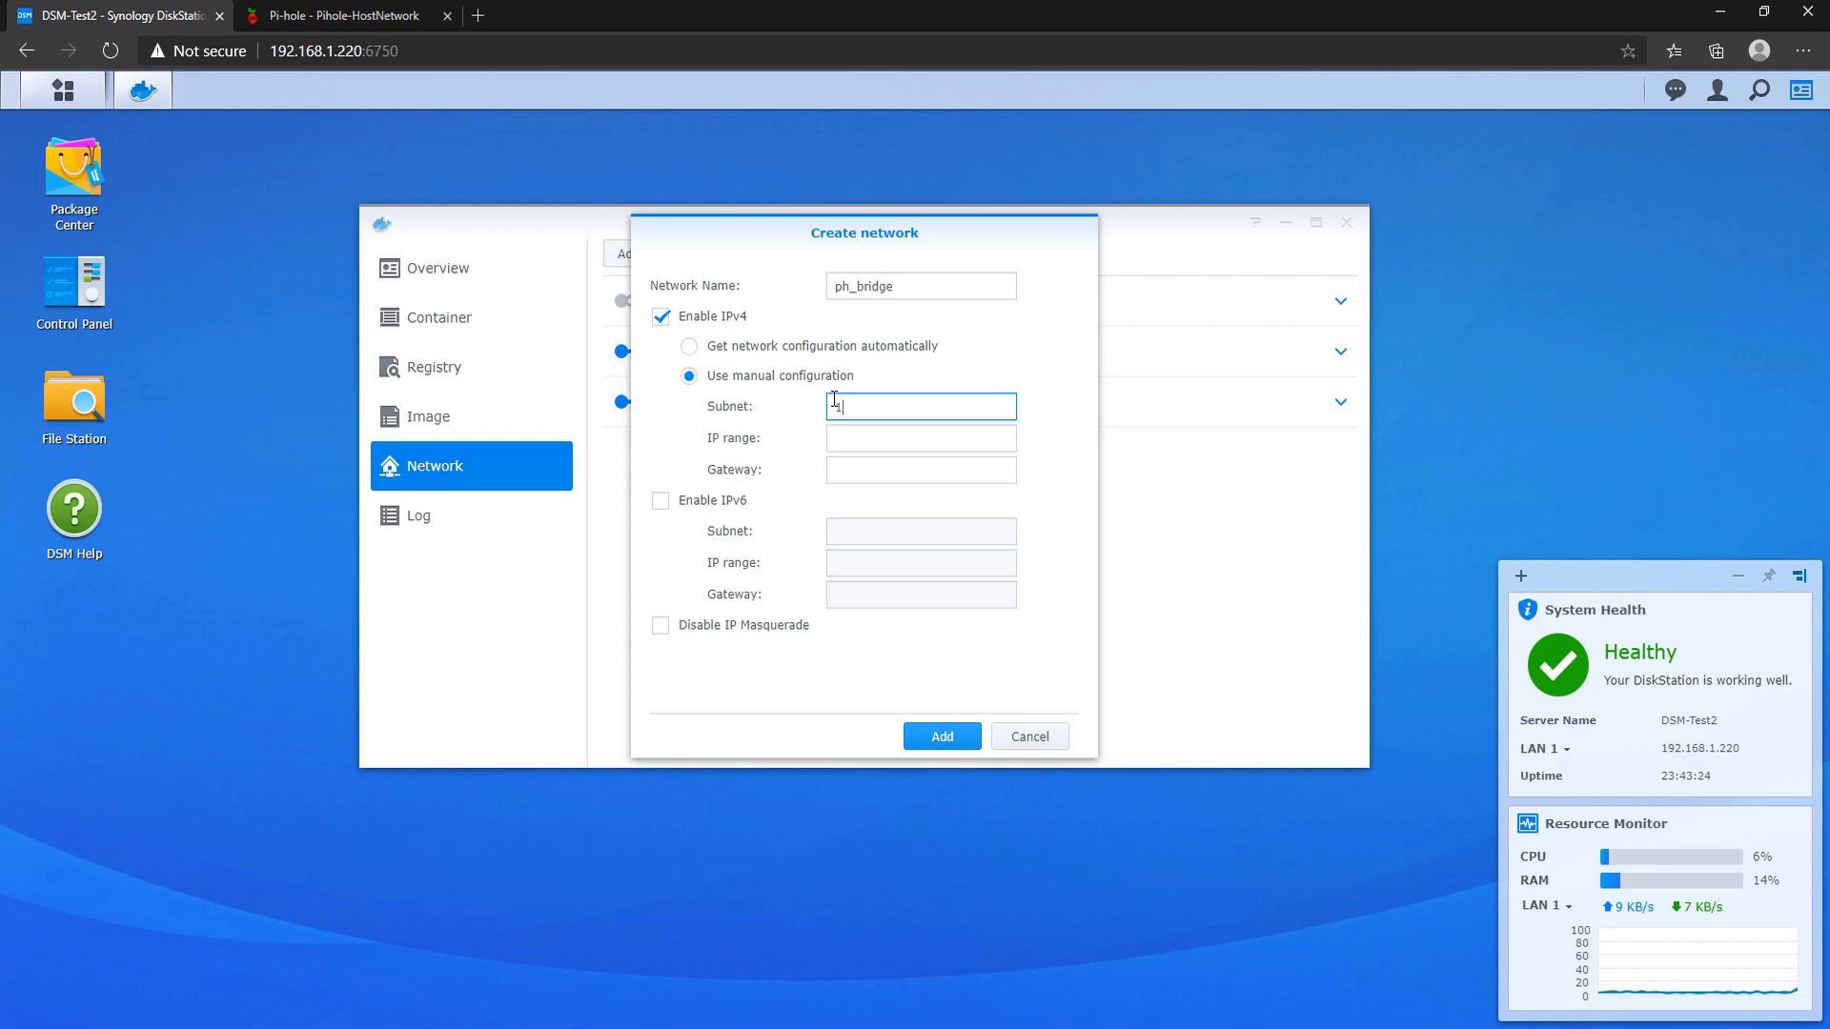
text(92.168.10)
text(.0/3)
text(4)
key(Tab)
text(192.16)
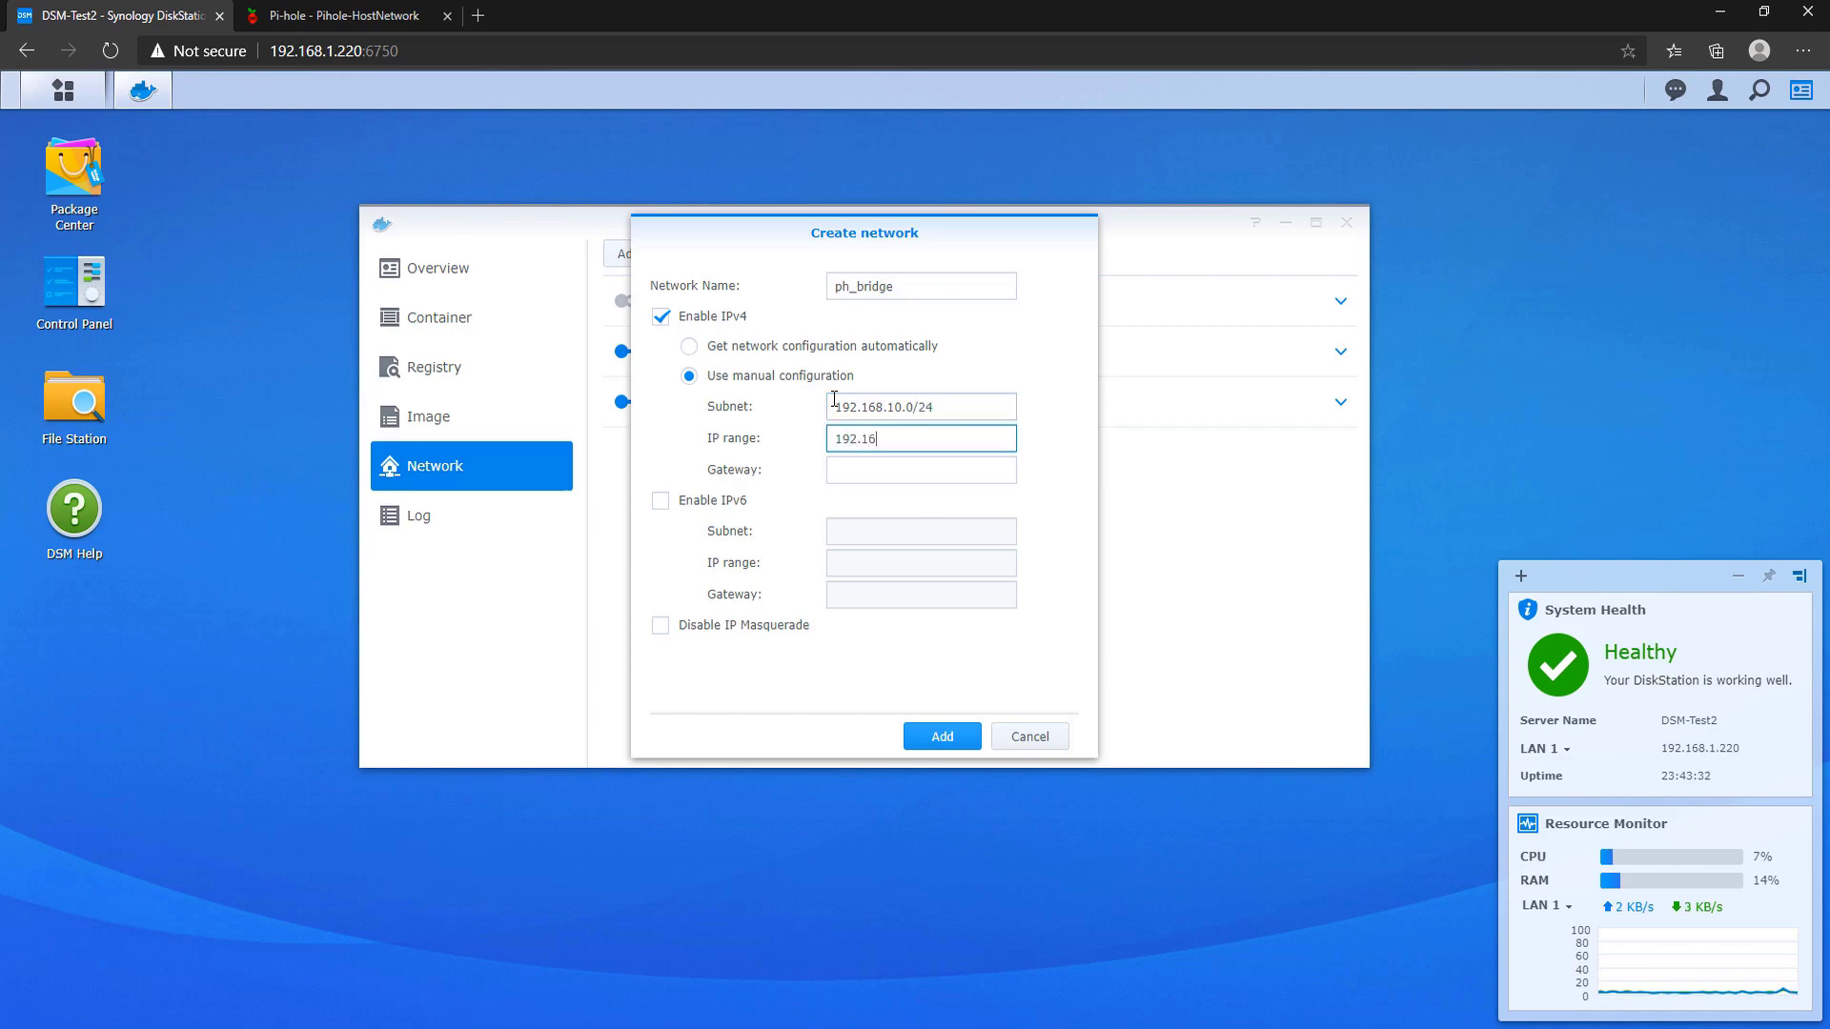
text(10.2/32)
key(Tab)
text(1)
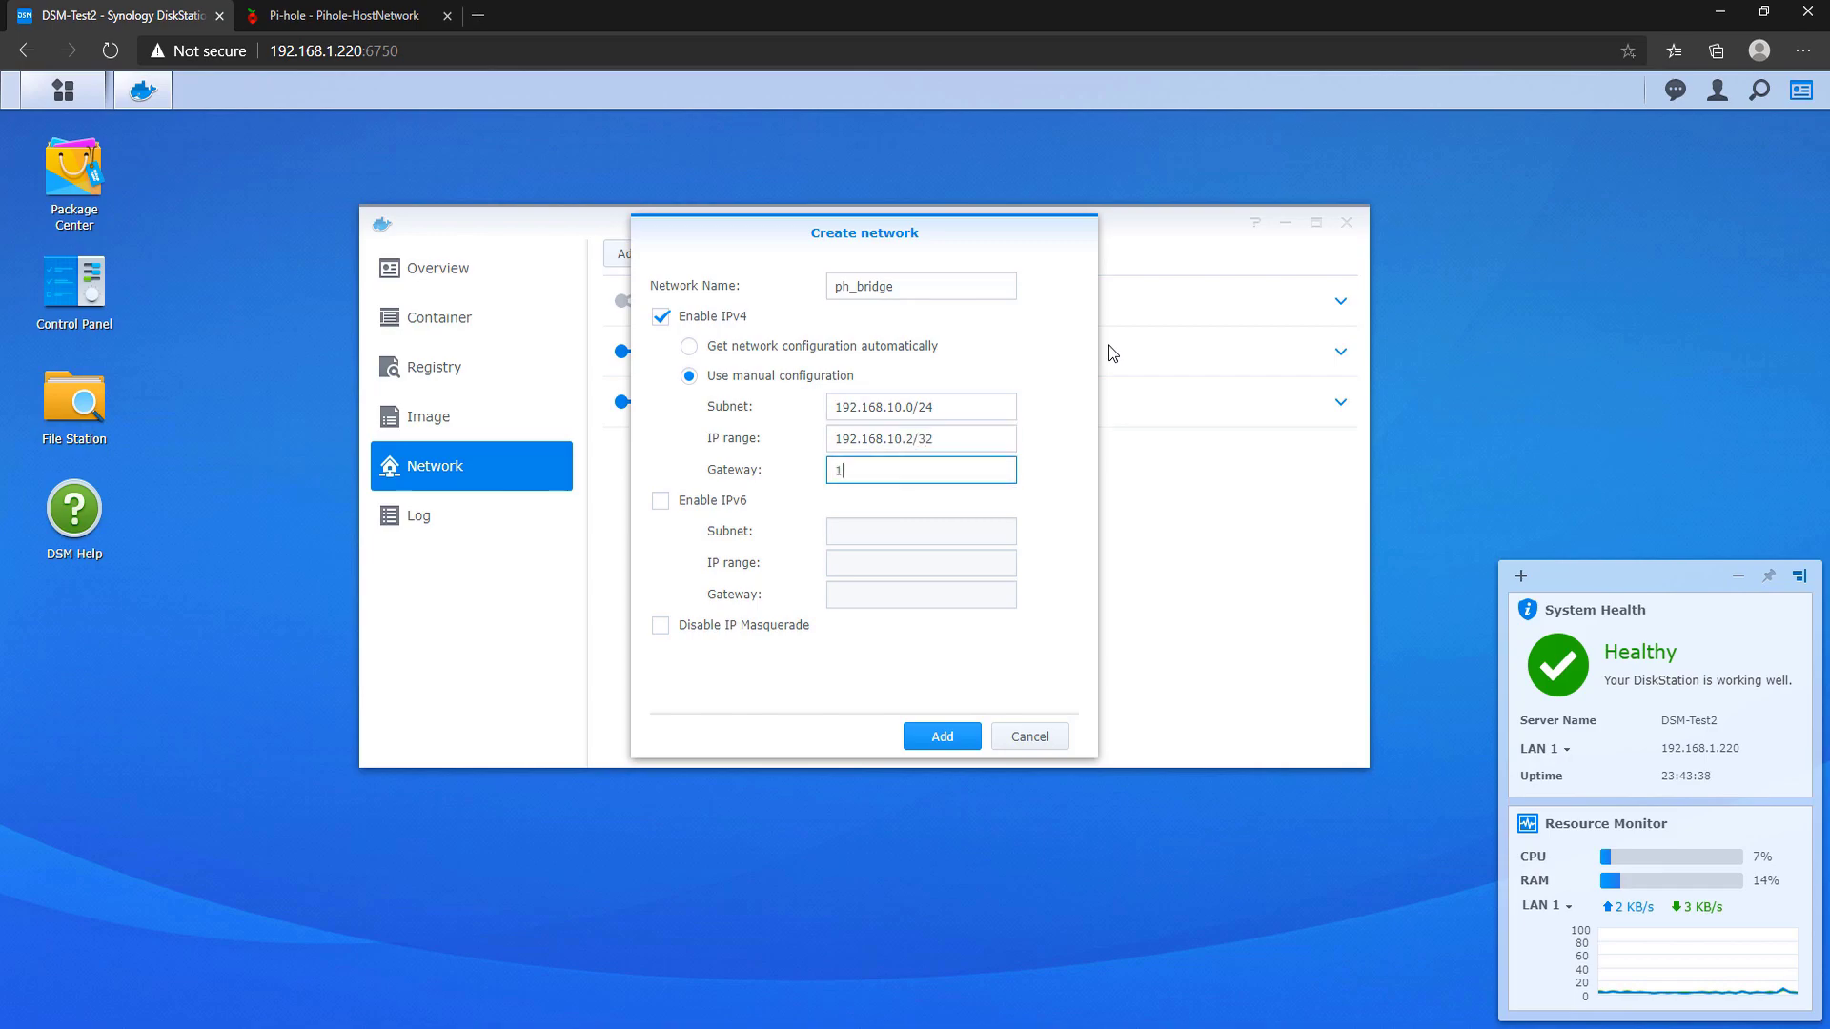
text(92.168.10.1)
click(1072, 446)
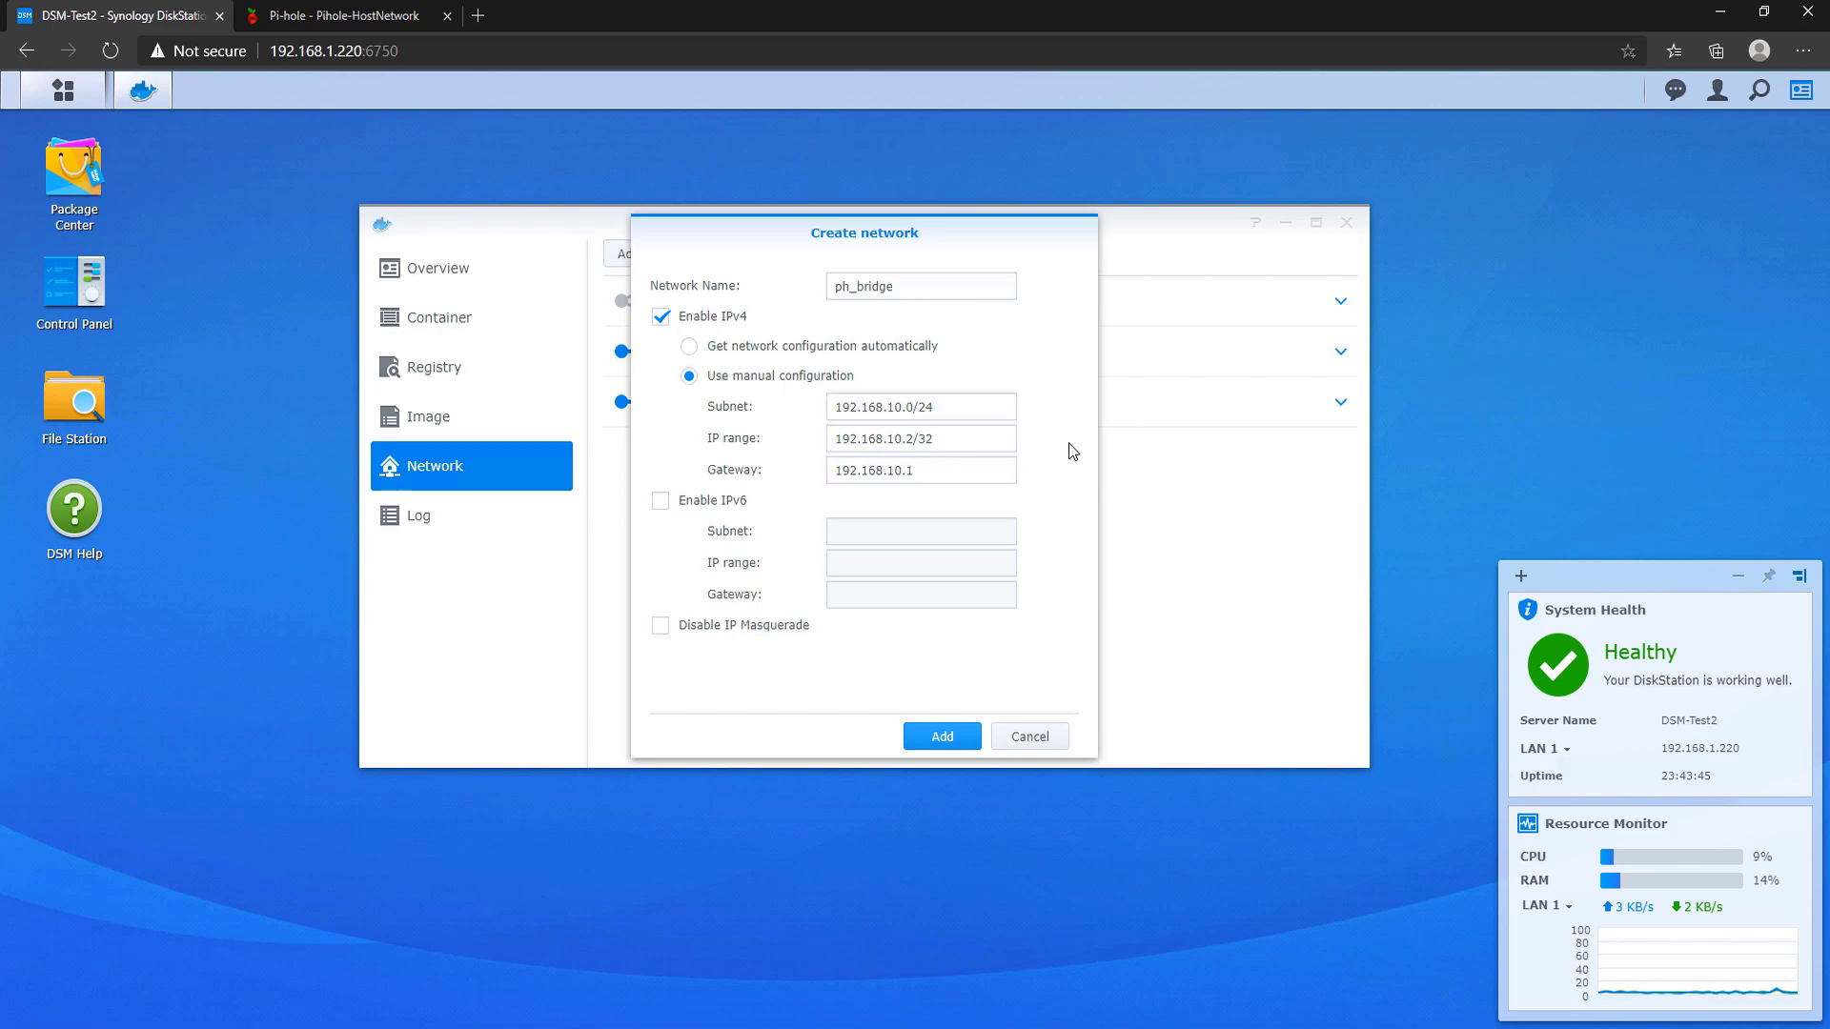
click(947, 738)
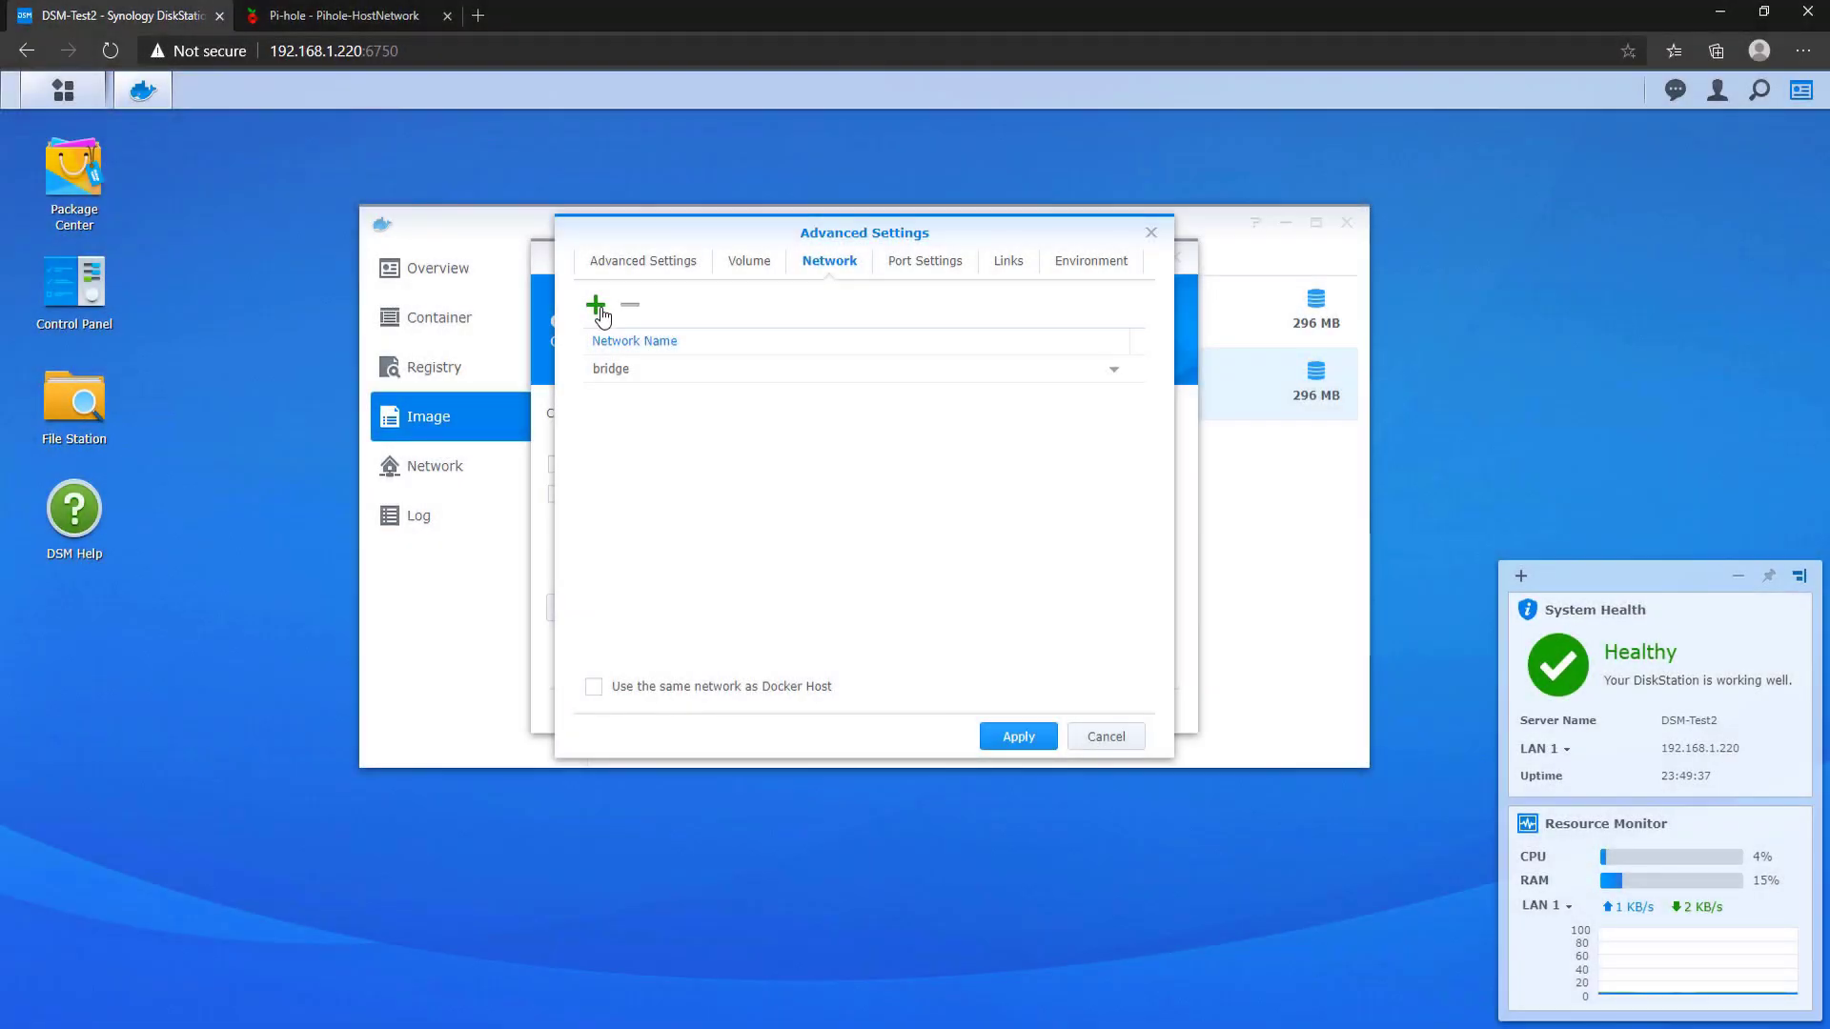
Step: Attach the container to ph_bridge and ph_network and remove the default bridge network
click(595, 305)
click(631, 397)
click(595, 305)
click(630, 396)
click(654, 424)
click(630, 305)
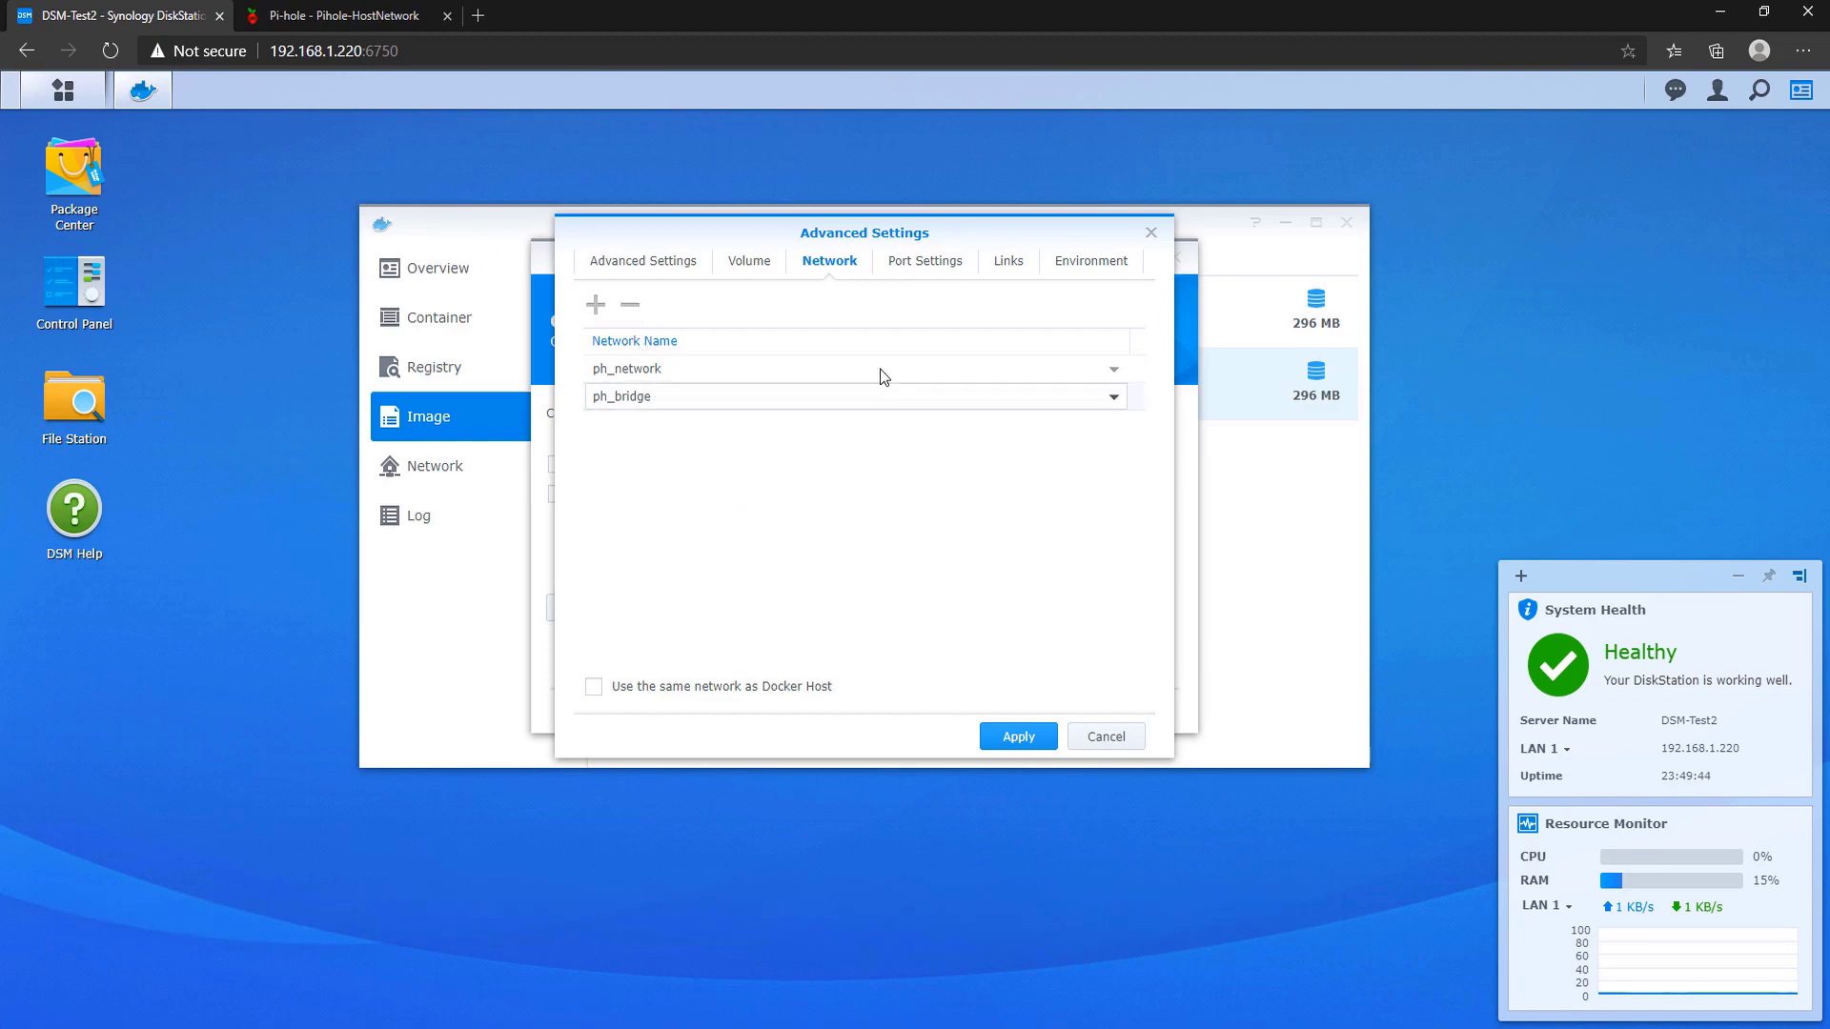
click(1072, 261)
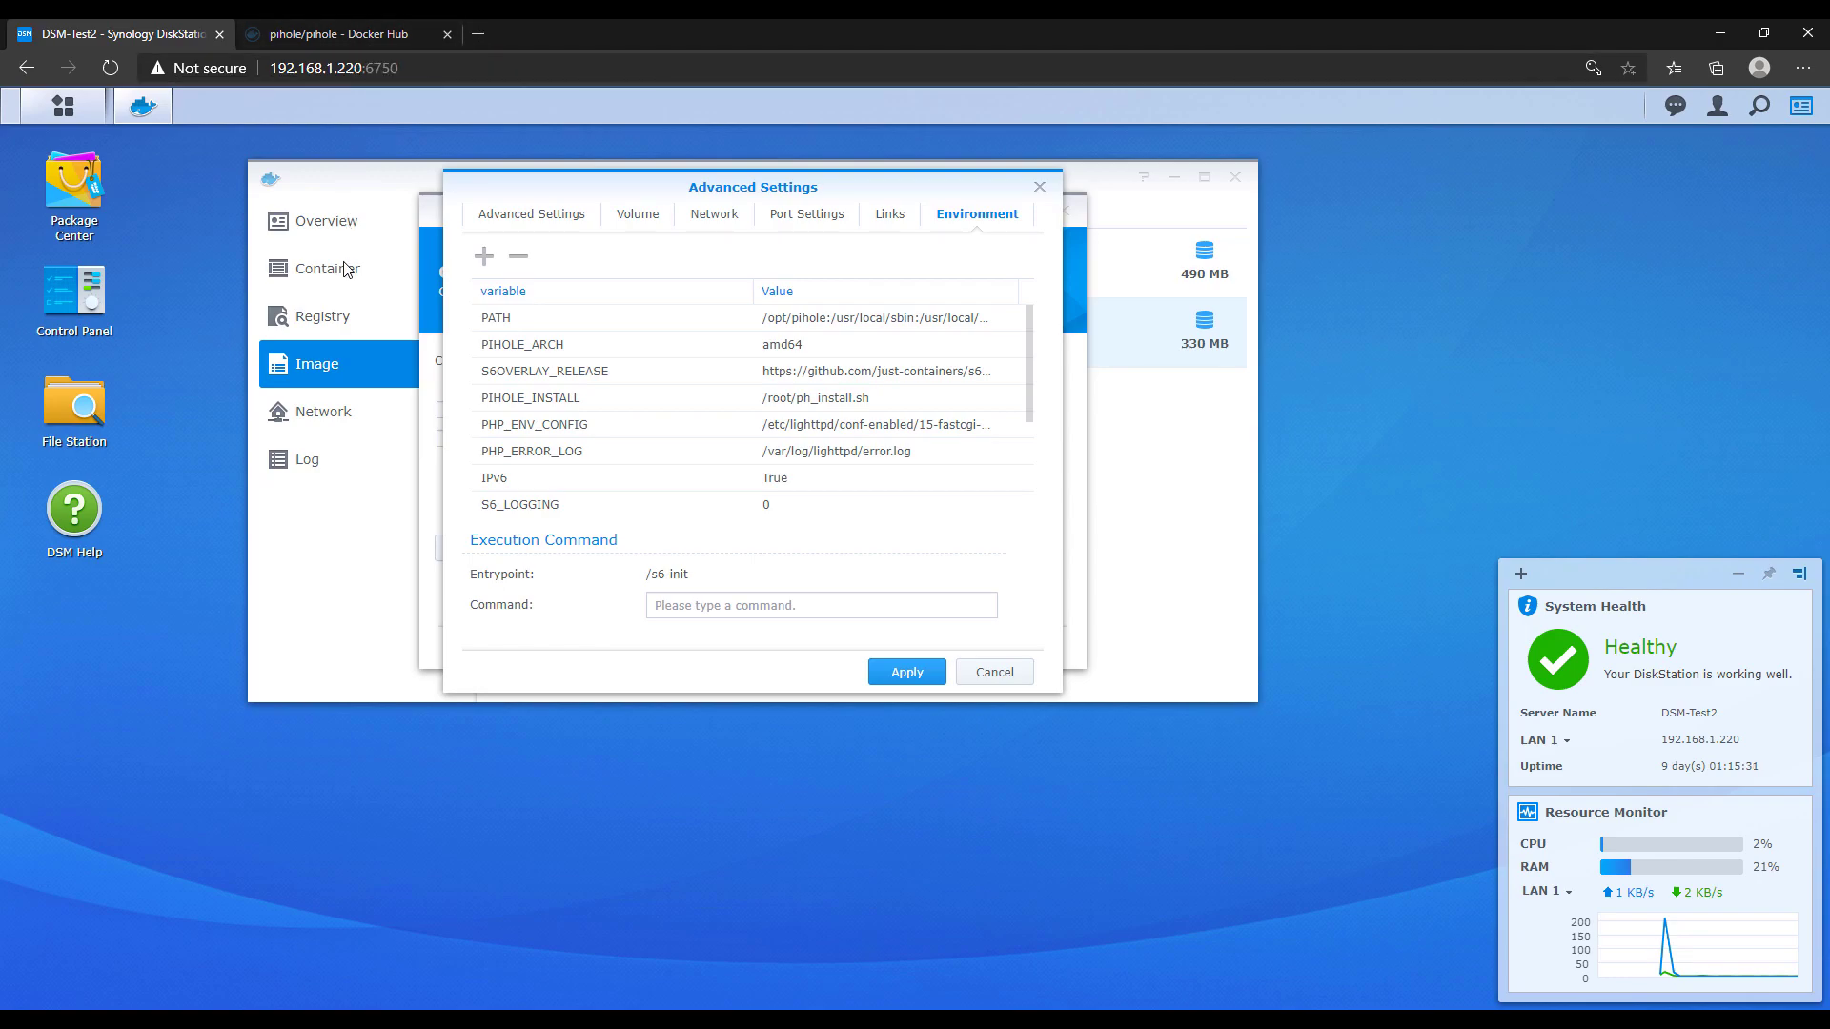
Step: After checking Docker Hub's variable list, add a WEBPASSWORD environment variable holding the admin password
click(338, 36)
scroll(337, 392, down, 20)
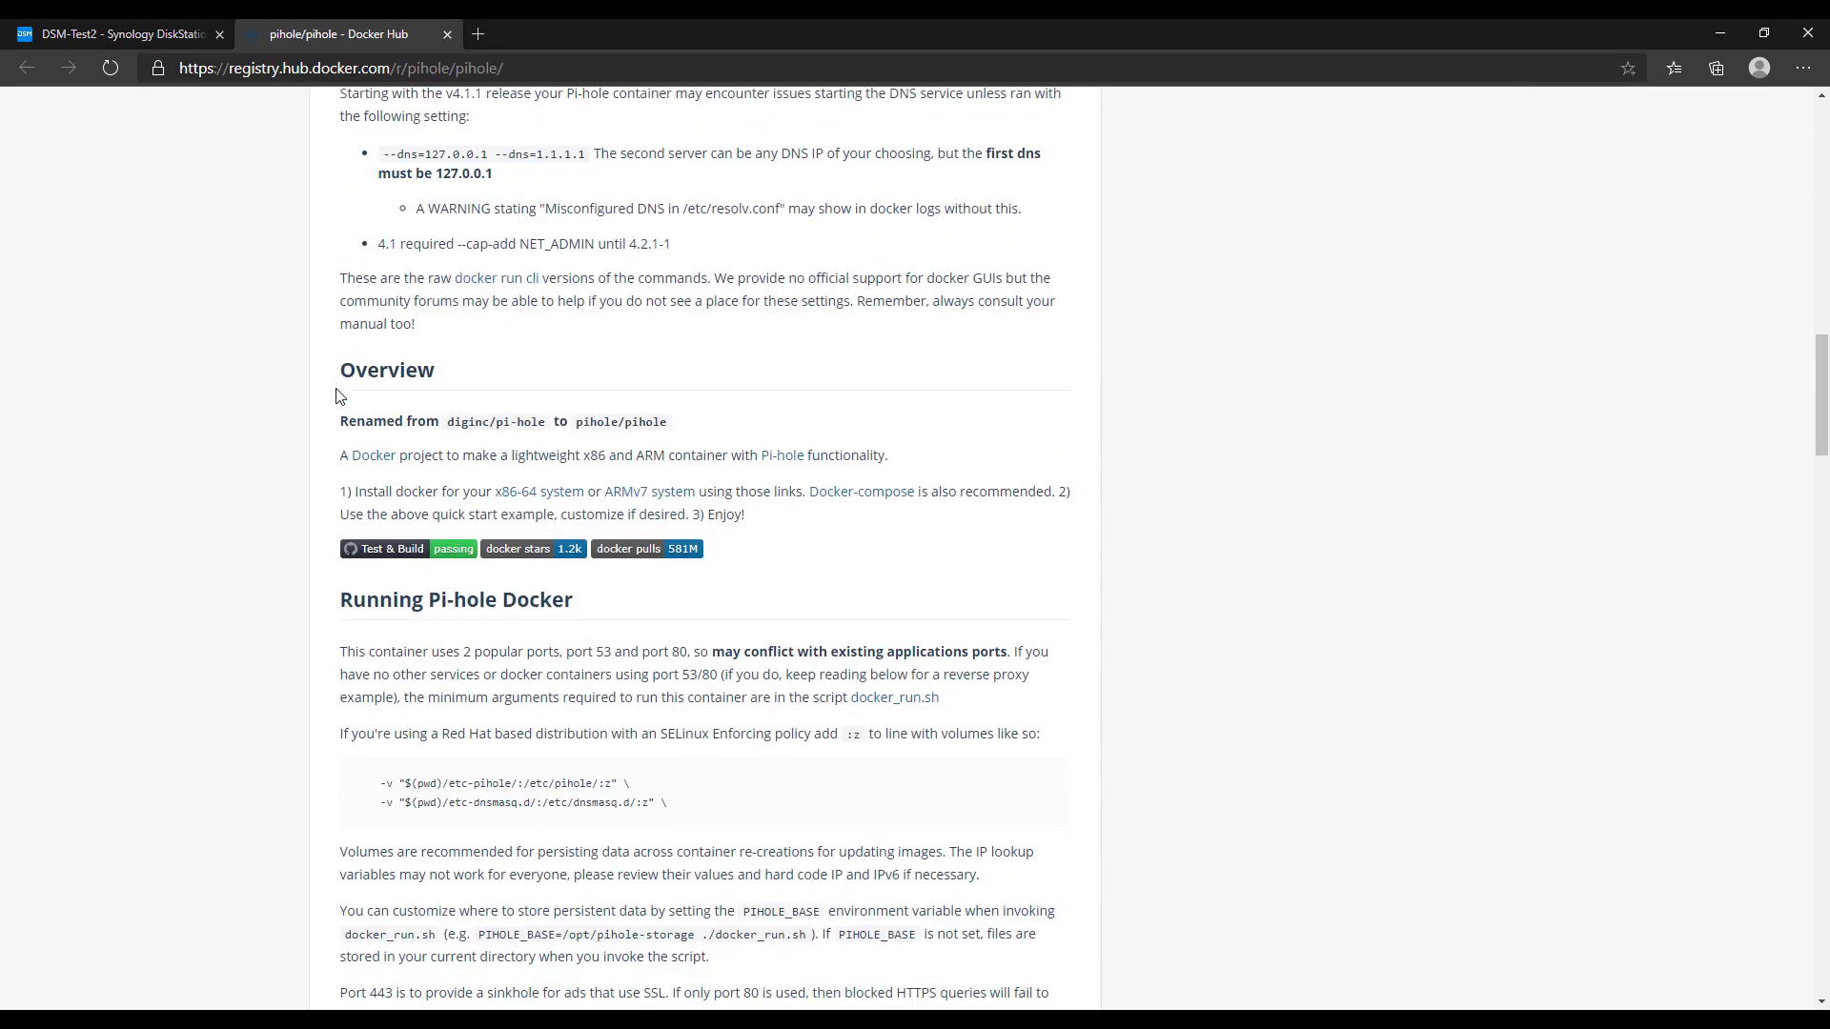
scroll(337, 396, down, 2)
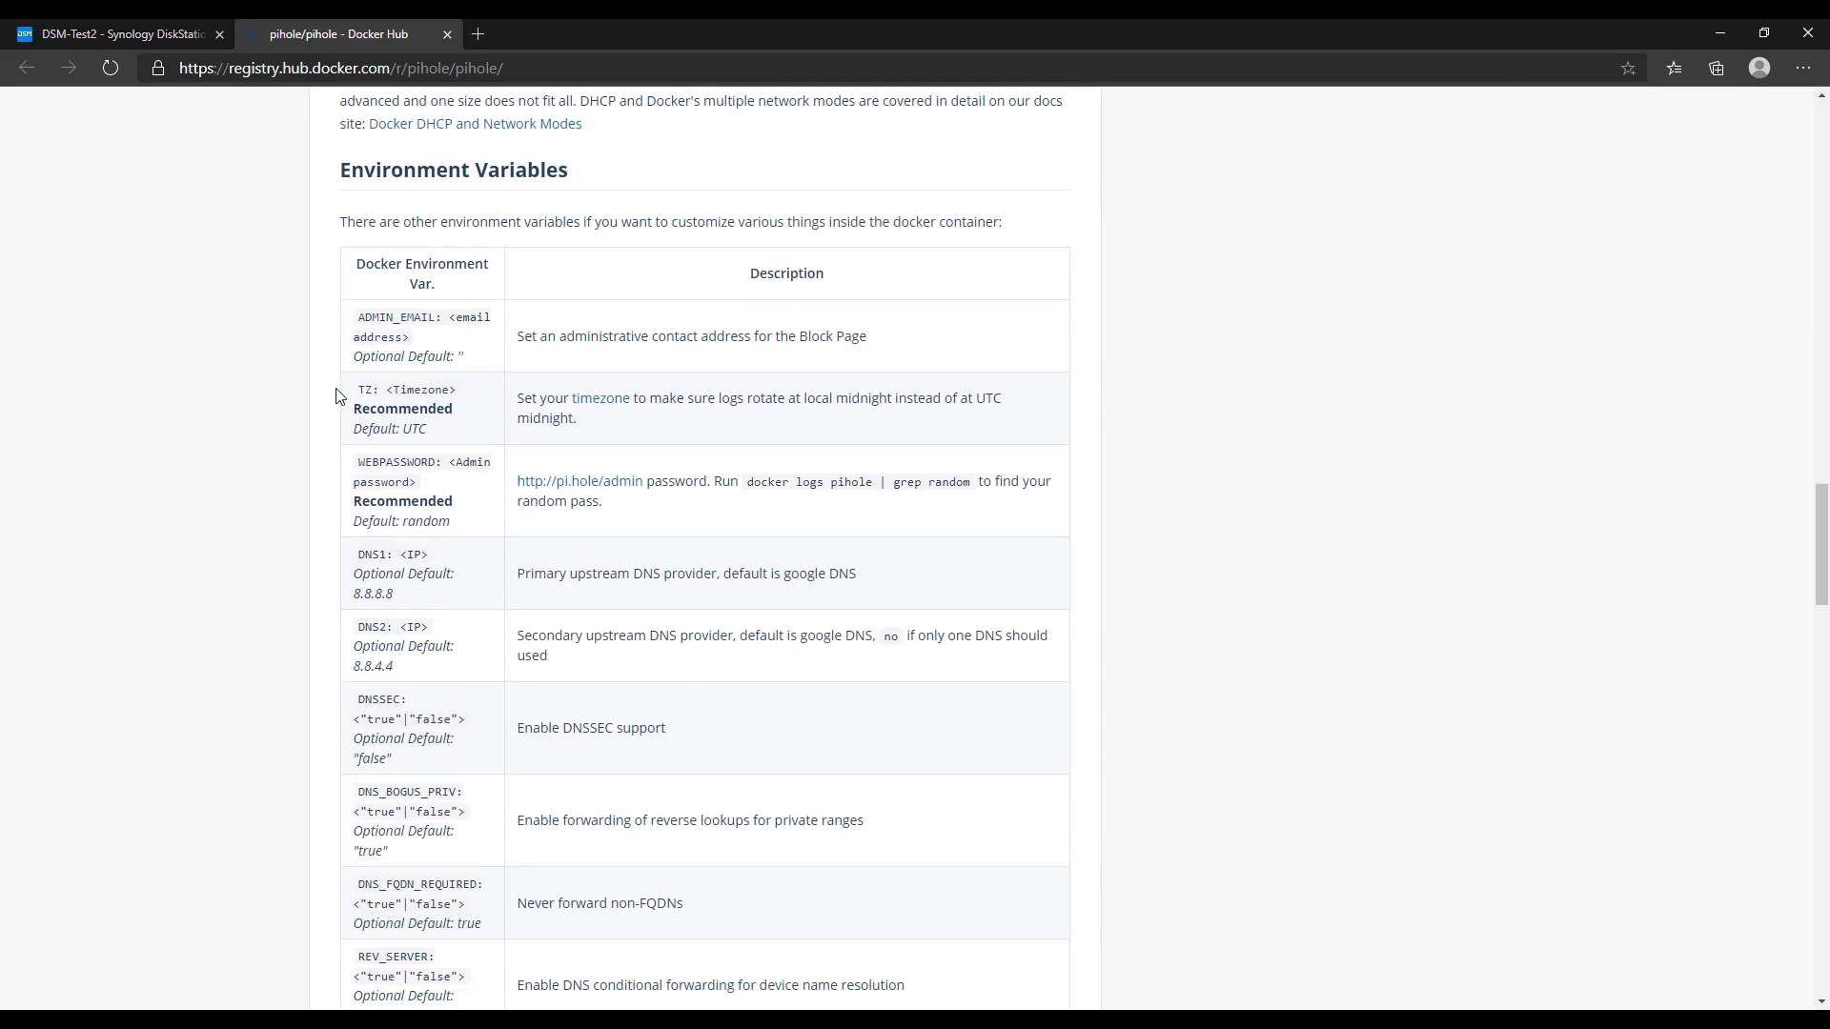
click(151, 42)
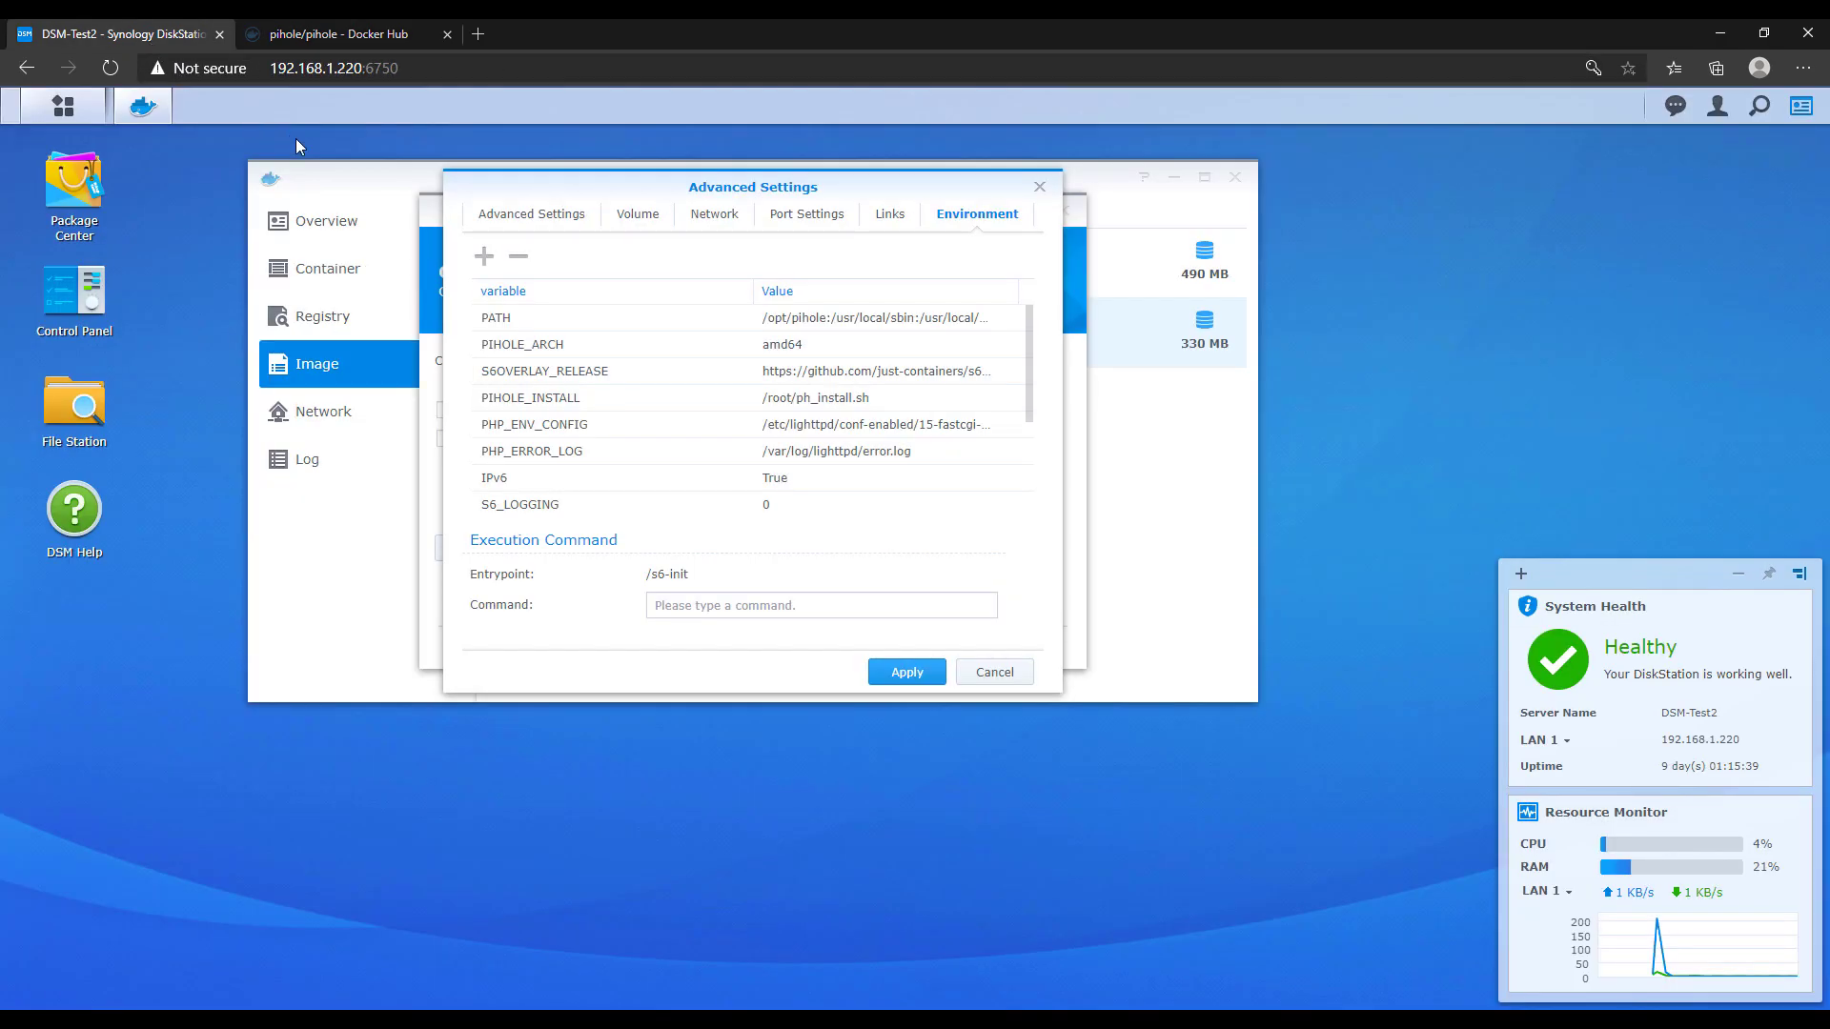
click(484, 255)
text(WEBPASSWORD)
key(Tab)
text(passow)
text(rd)
key(Return)
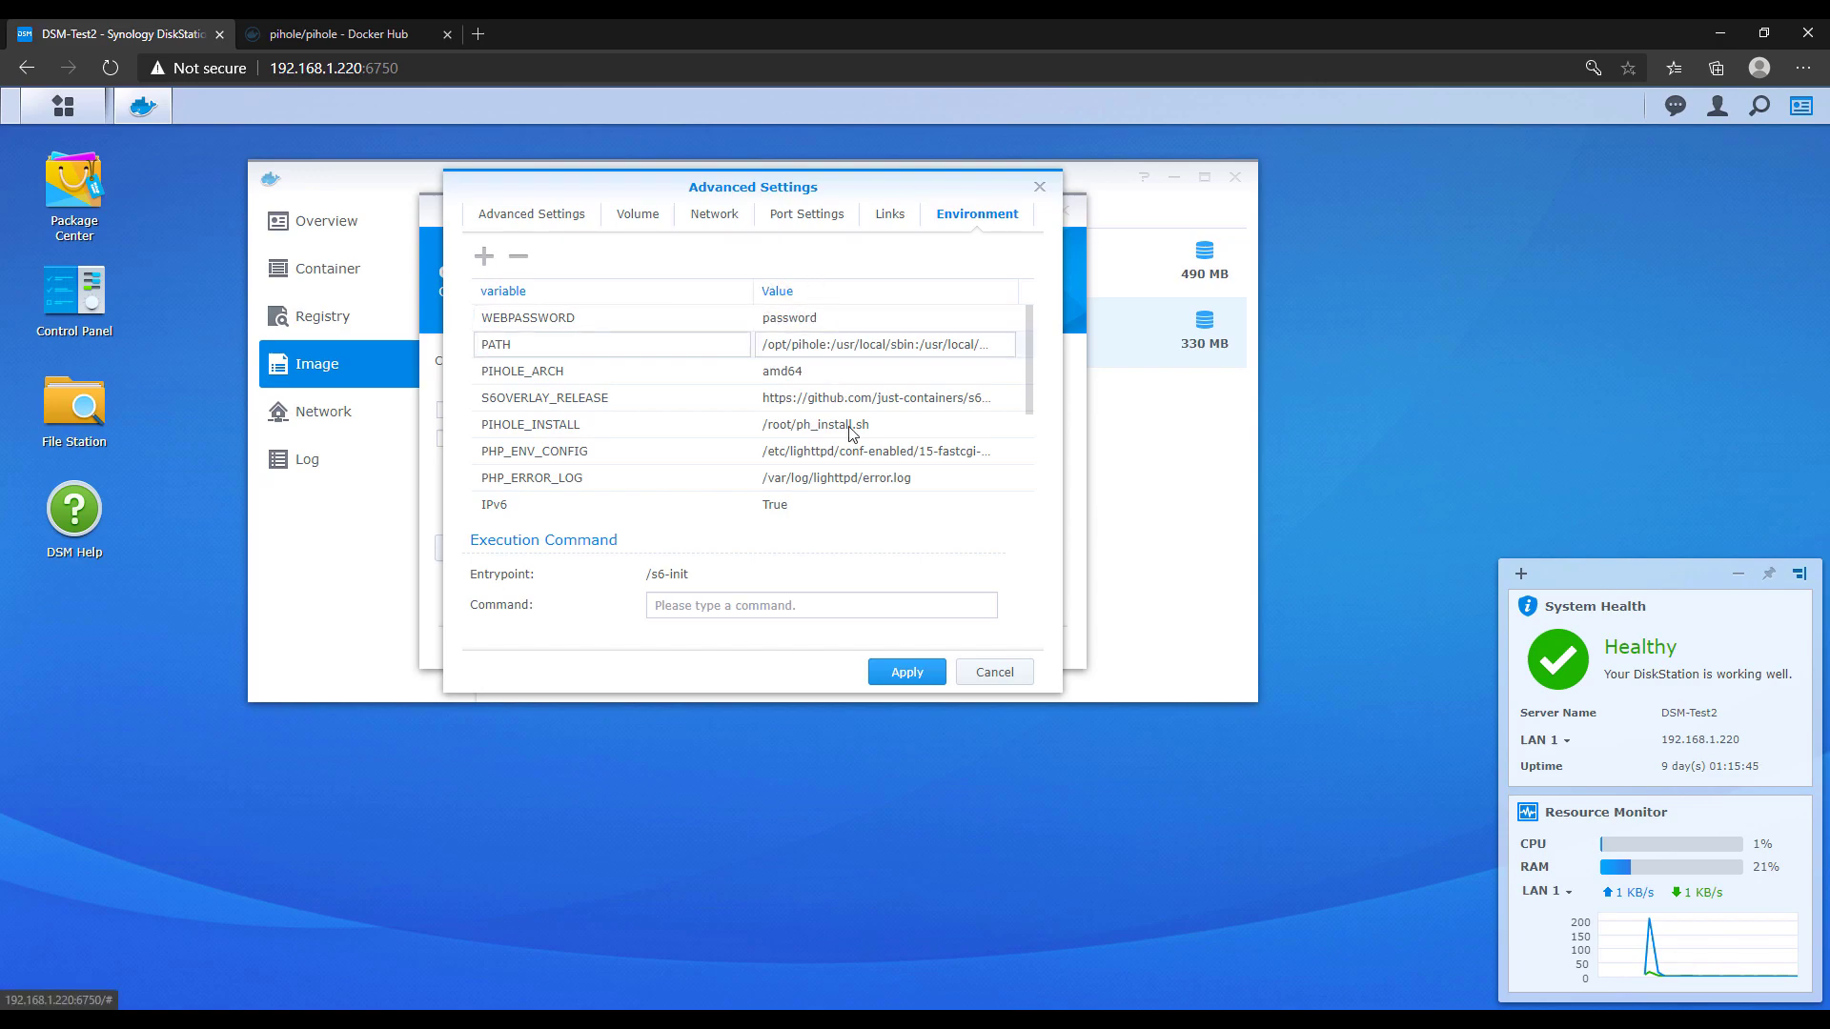
Step: Apply the advanced settings and create the Pi-hole container
click(918, 671)
click(921, 657)
click(932, 655)
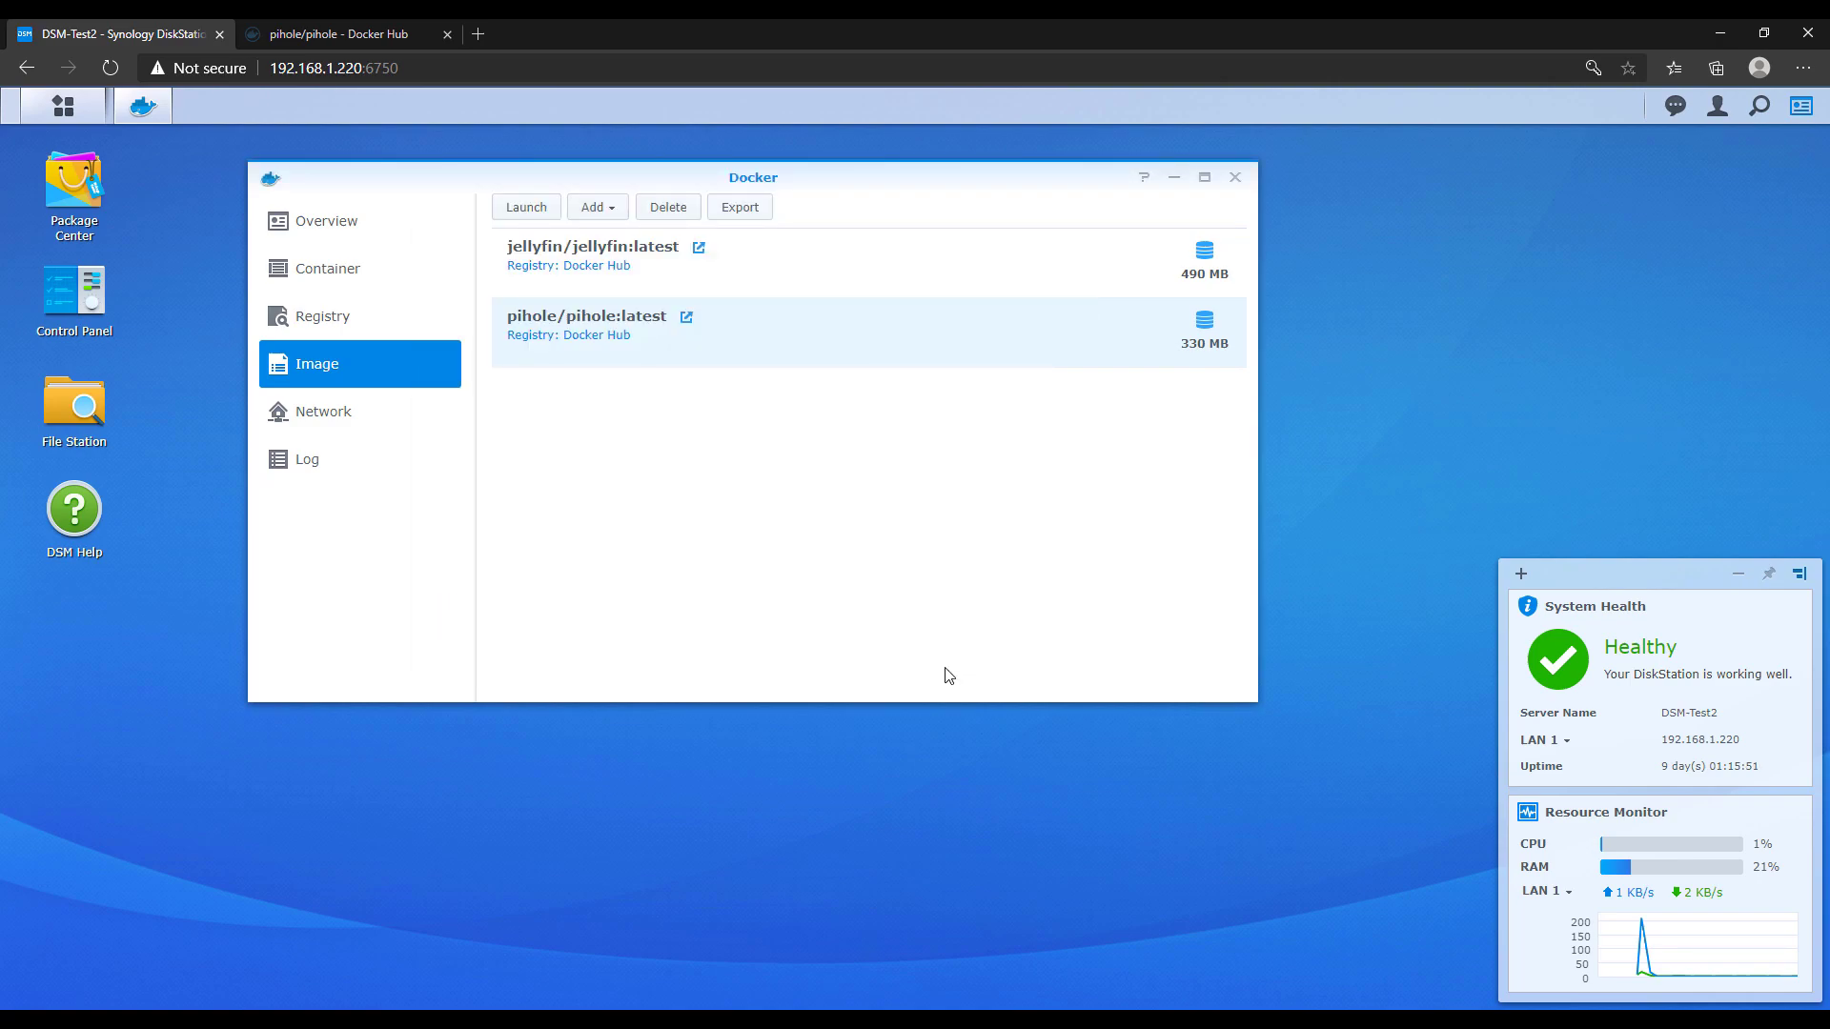
Step: Show the Container list in the Docker package
click(390, 272)
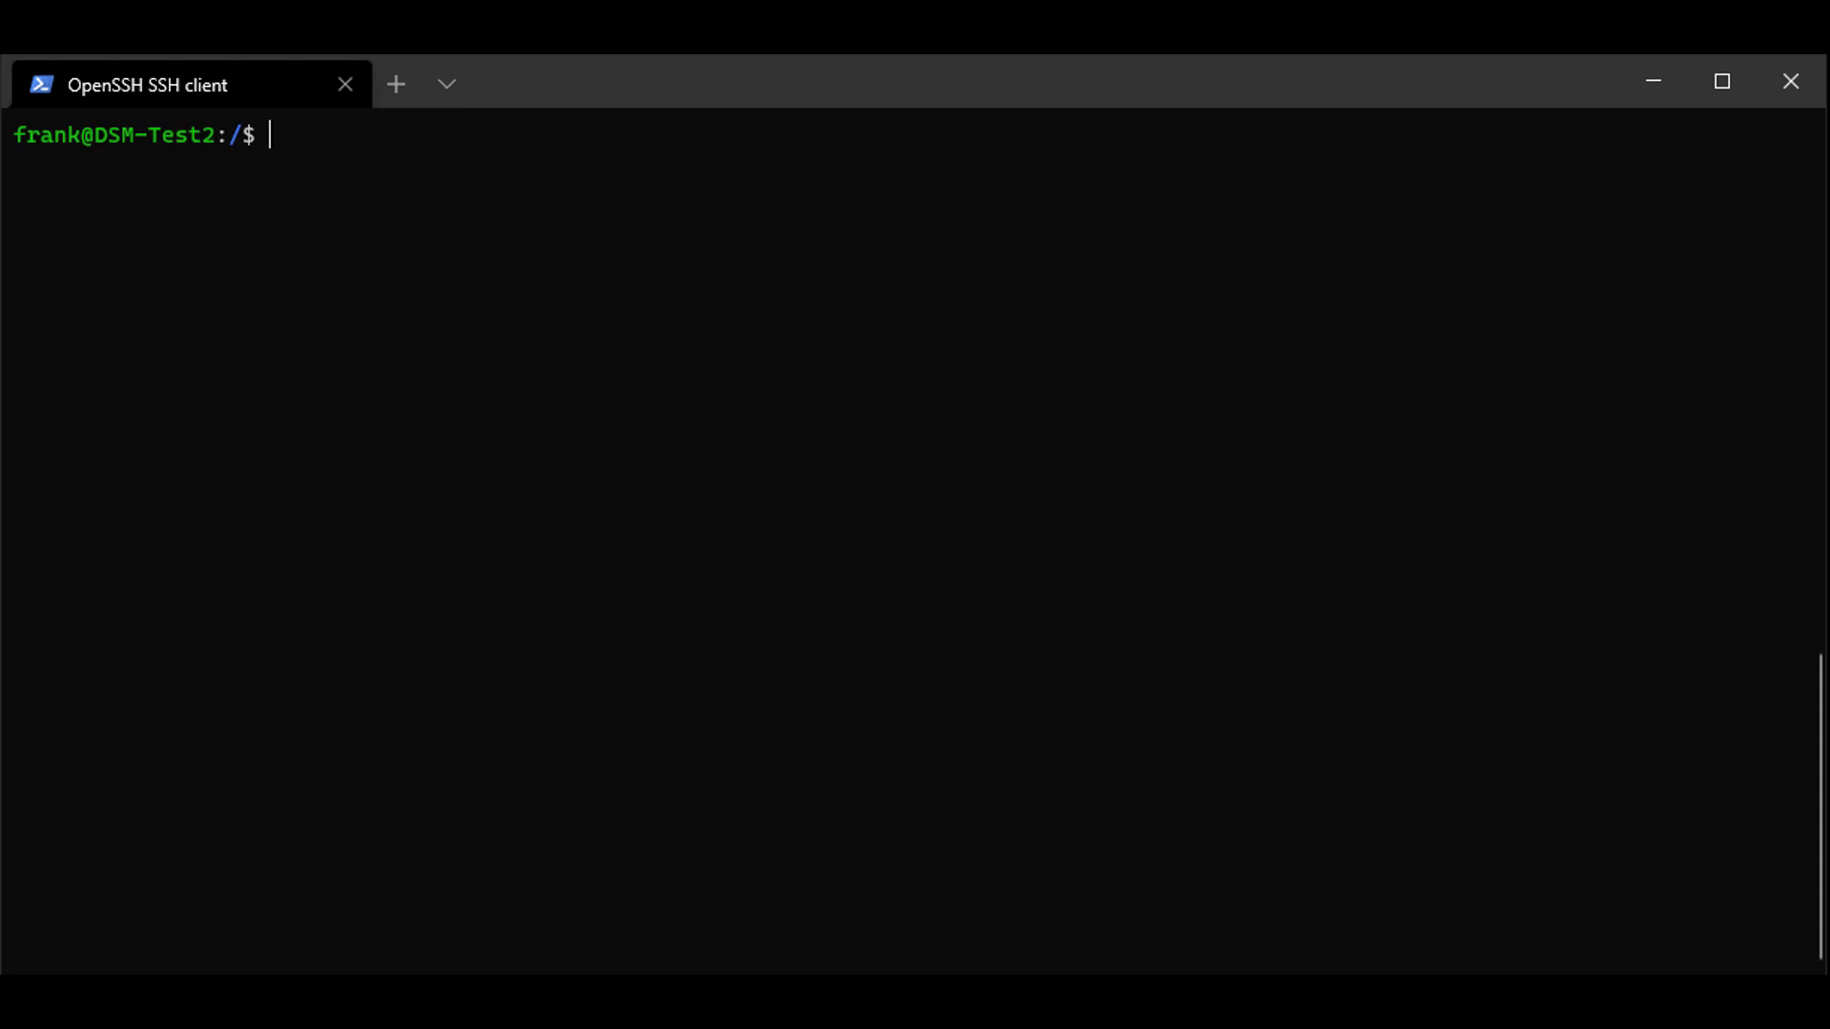
Step: List the running containers with sudo docker container ls and copy the Pi-hole container ID
text(sudo docker container ls)
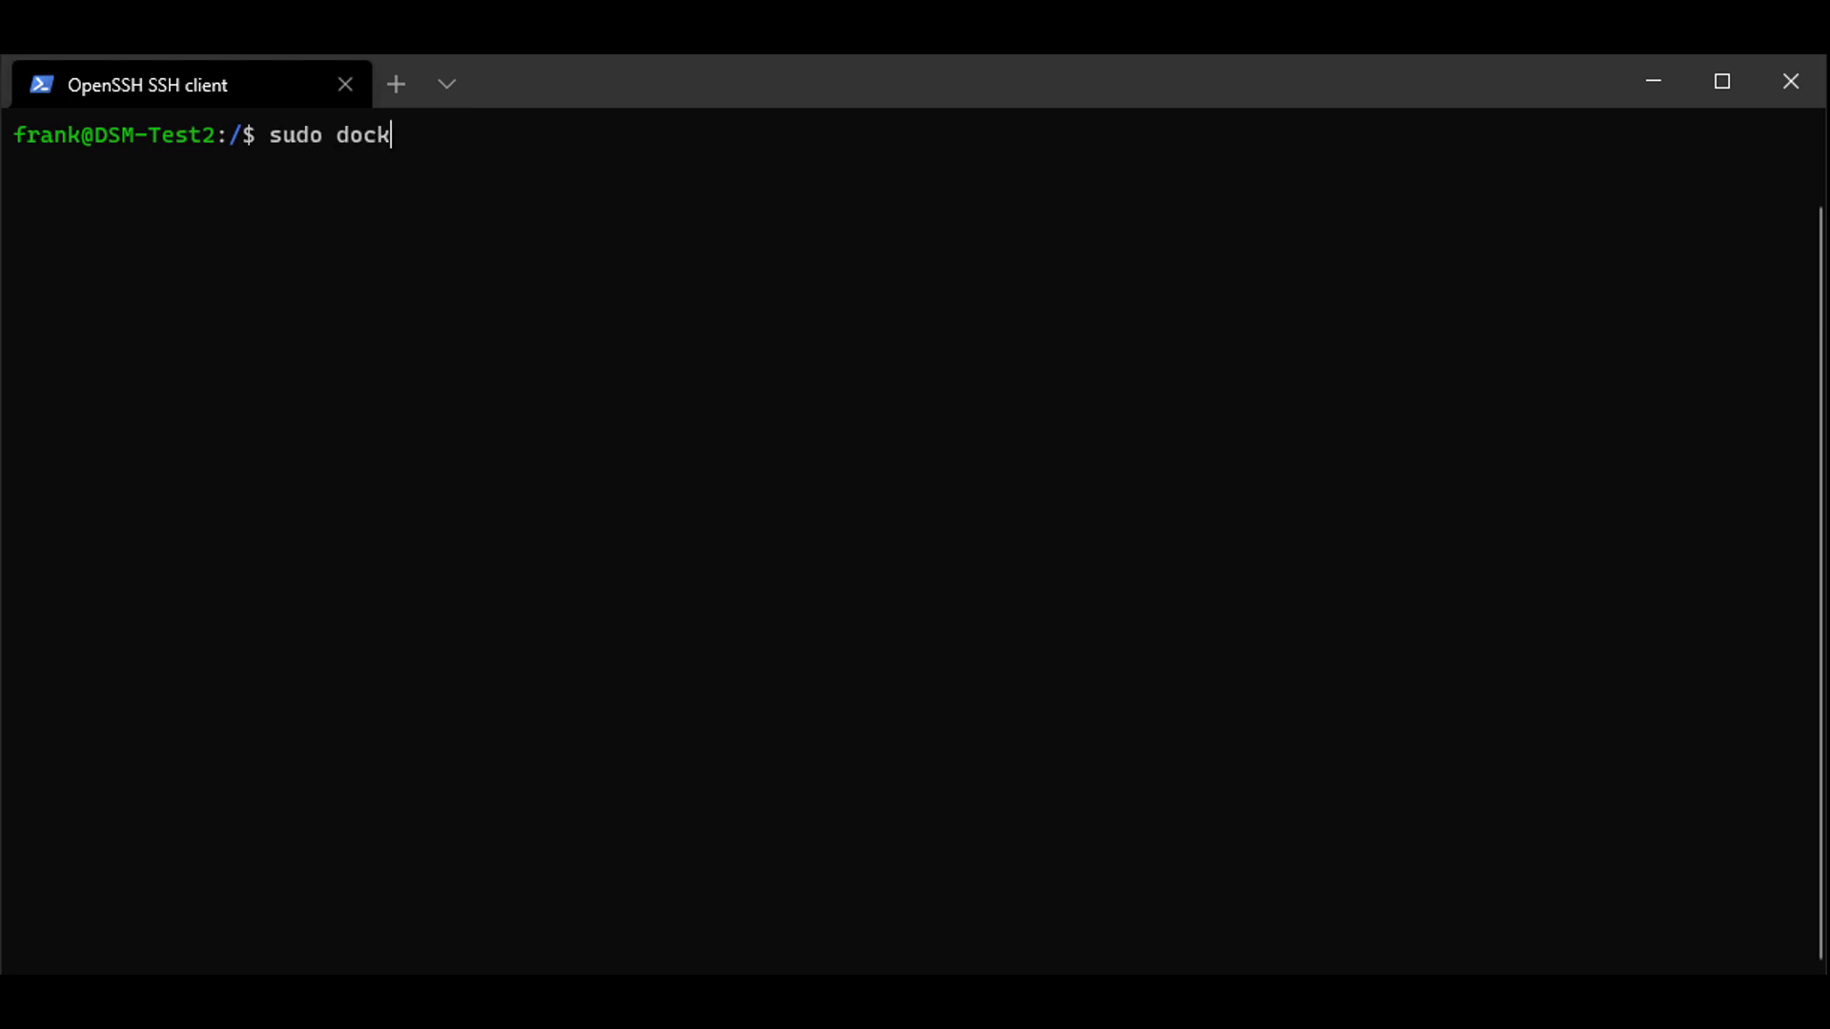
key(Return)
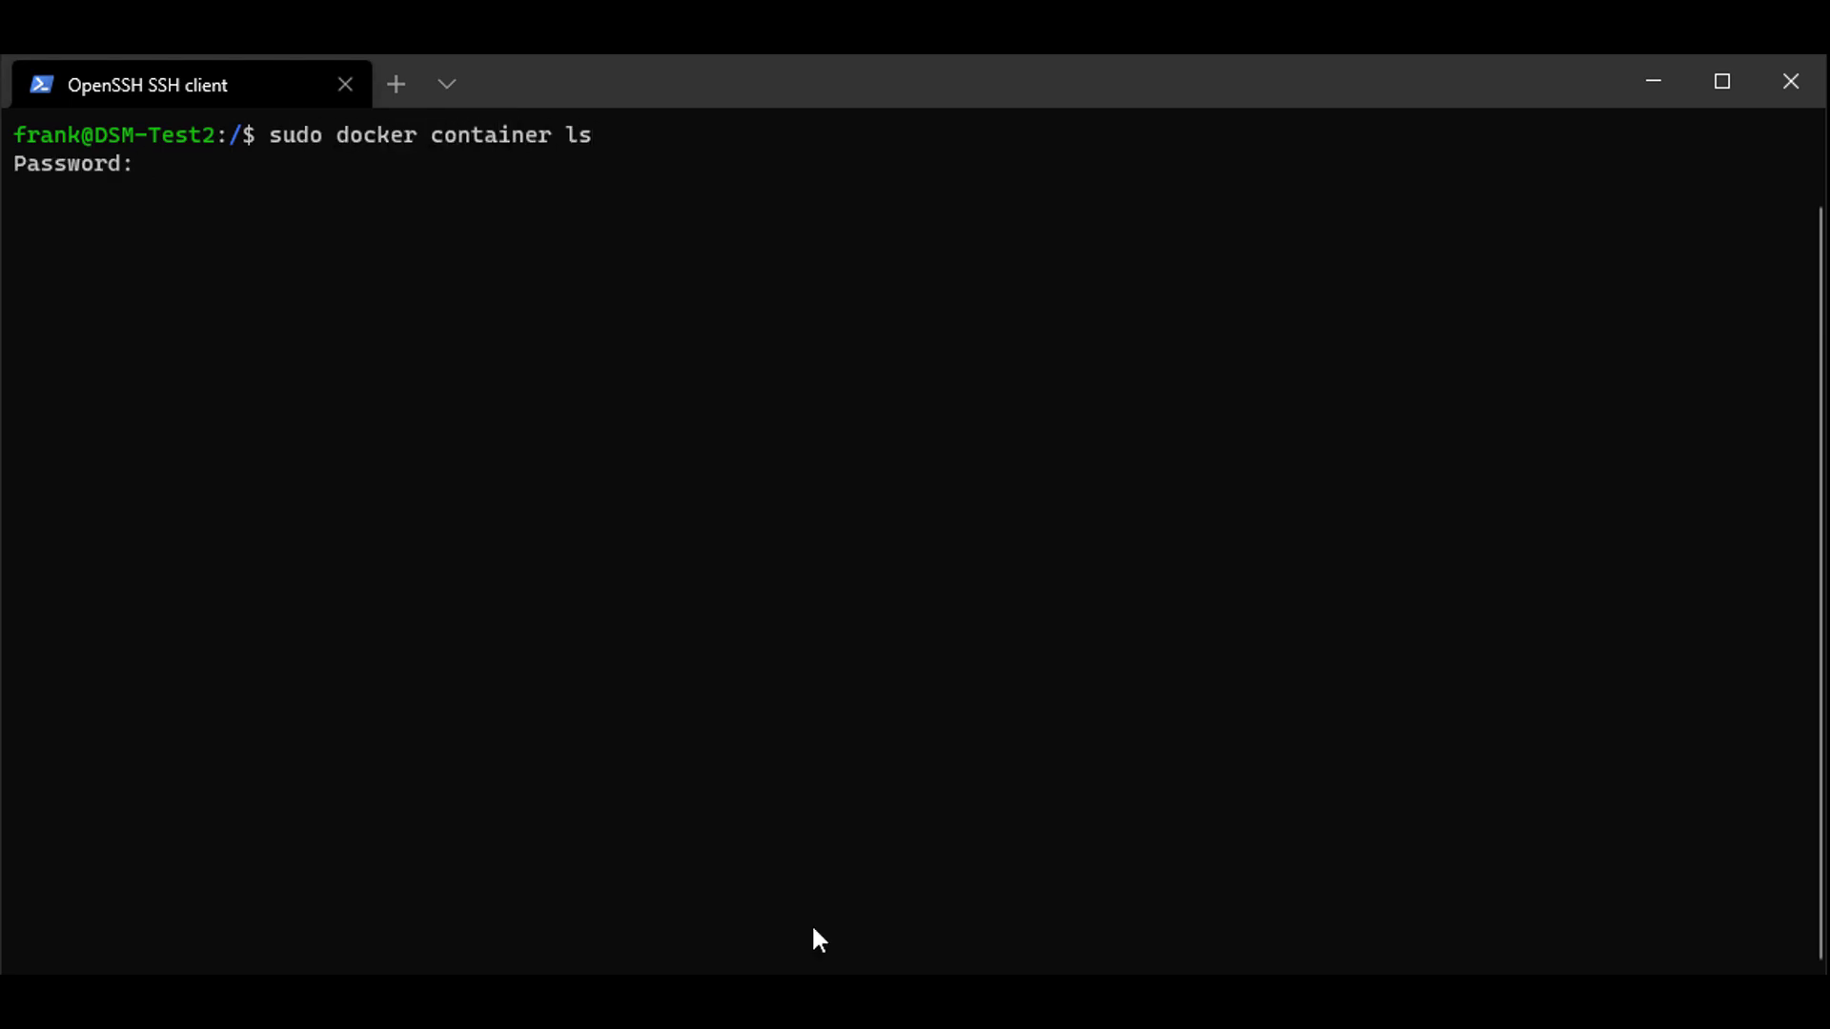
key(Return)
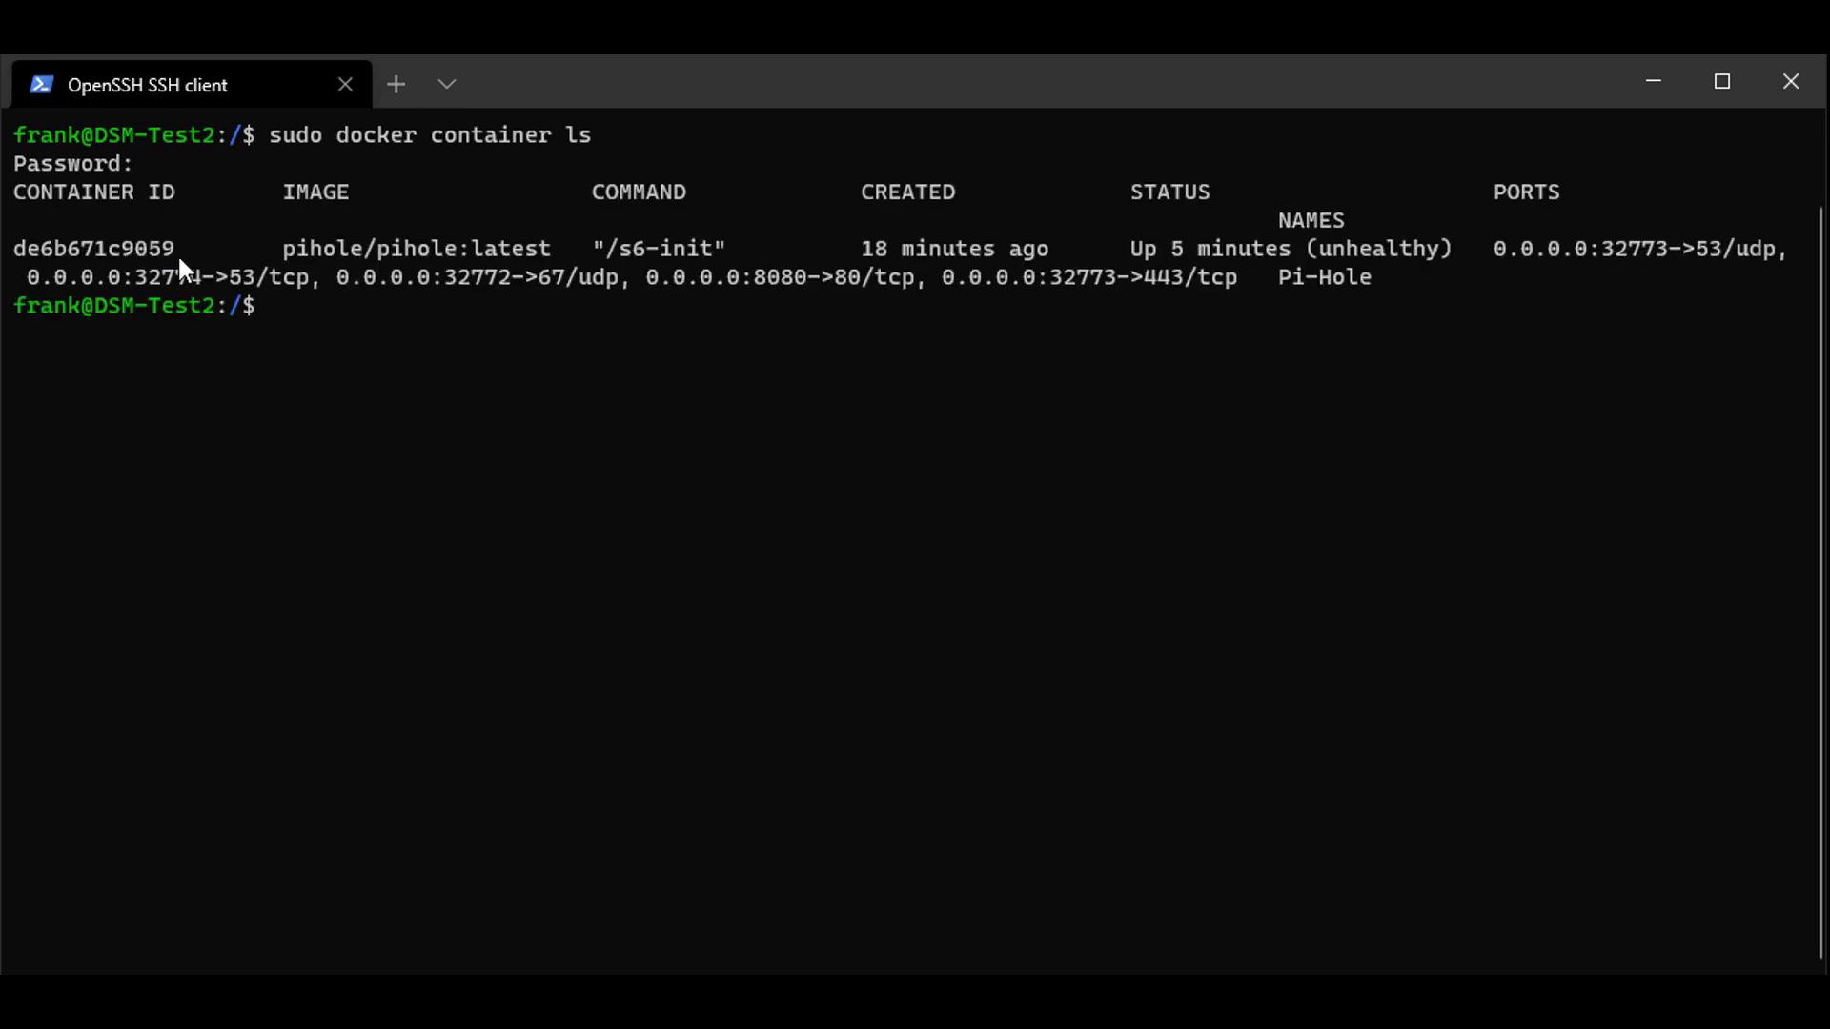
drag(92, 254, 21, 249)
key(ctrl+c)
Step: Open a bash shell inside the Pi-hole container with sudo docker exec -it
text(sudo docker ex)
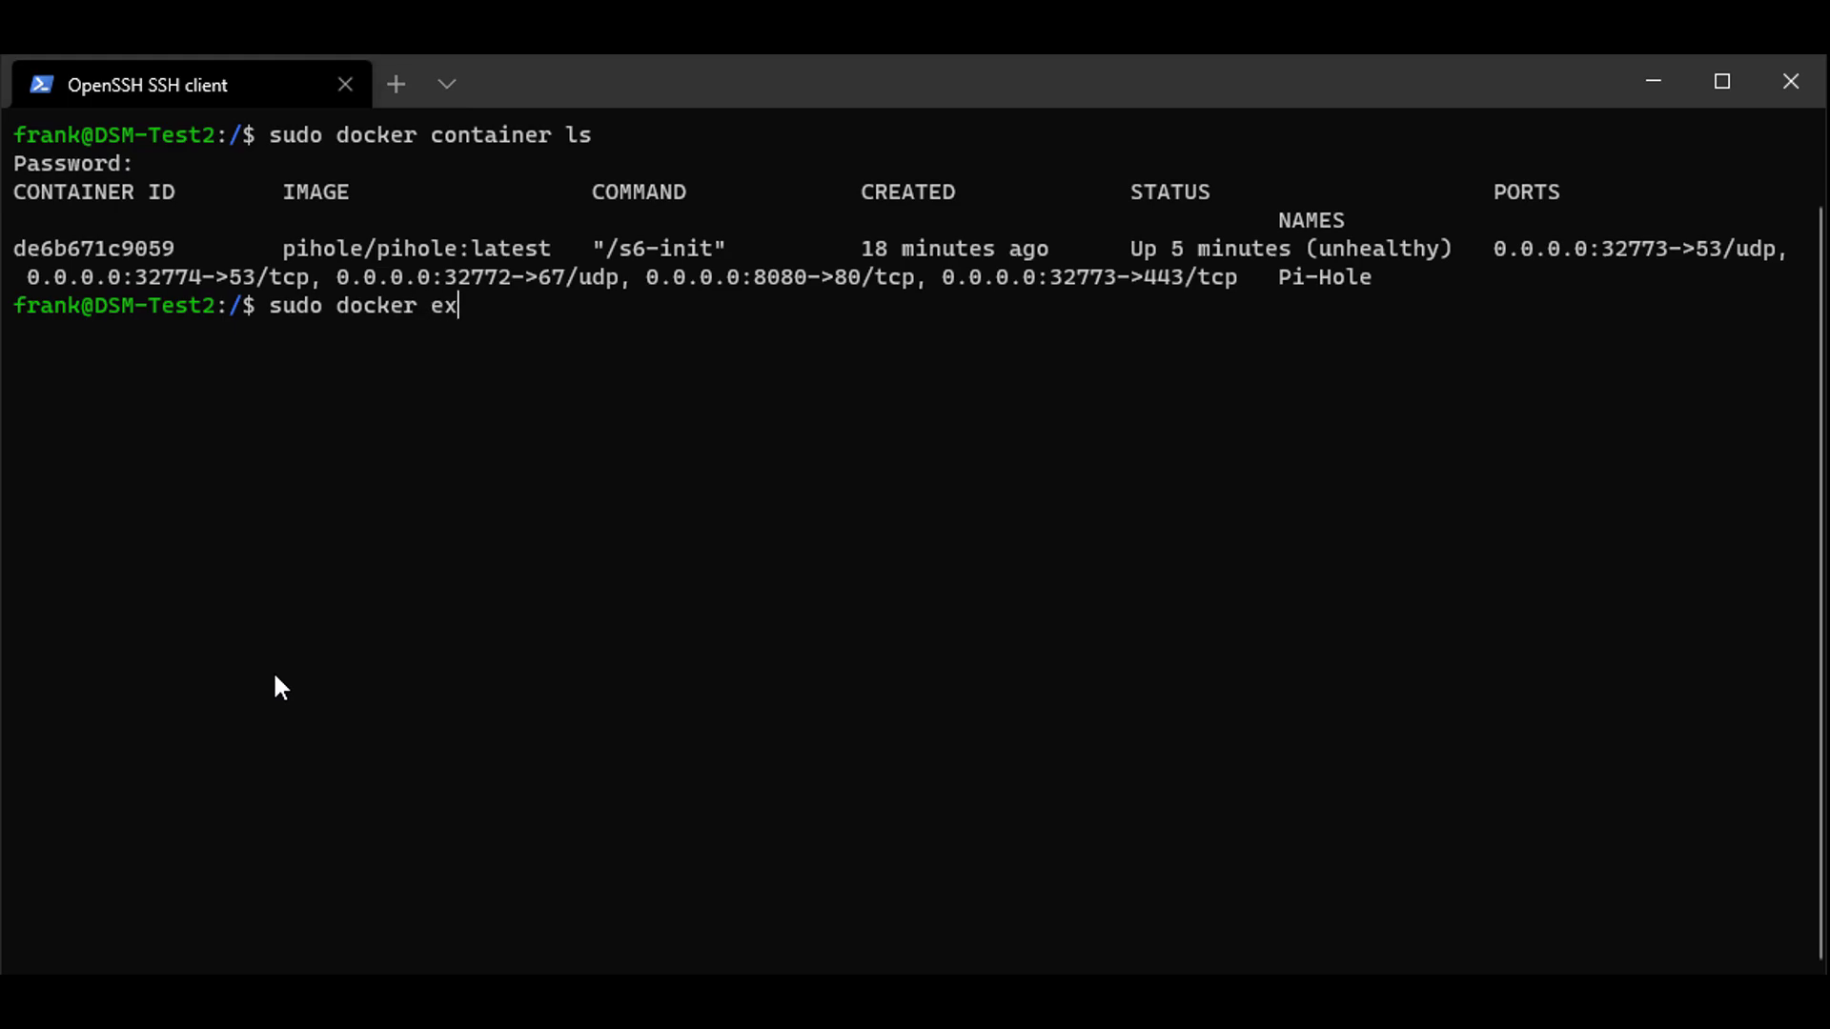
text(ec -it)
key(ctrl+v)
text(bash)
key(BackSpace)
key(BackSpace)
text(sh)
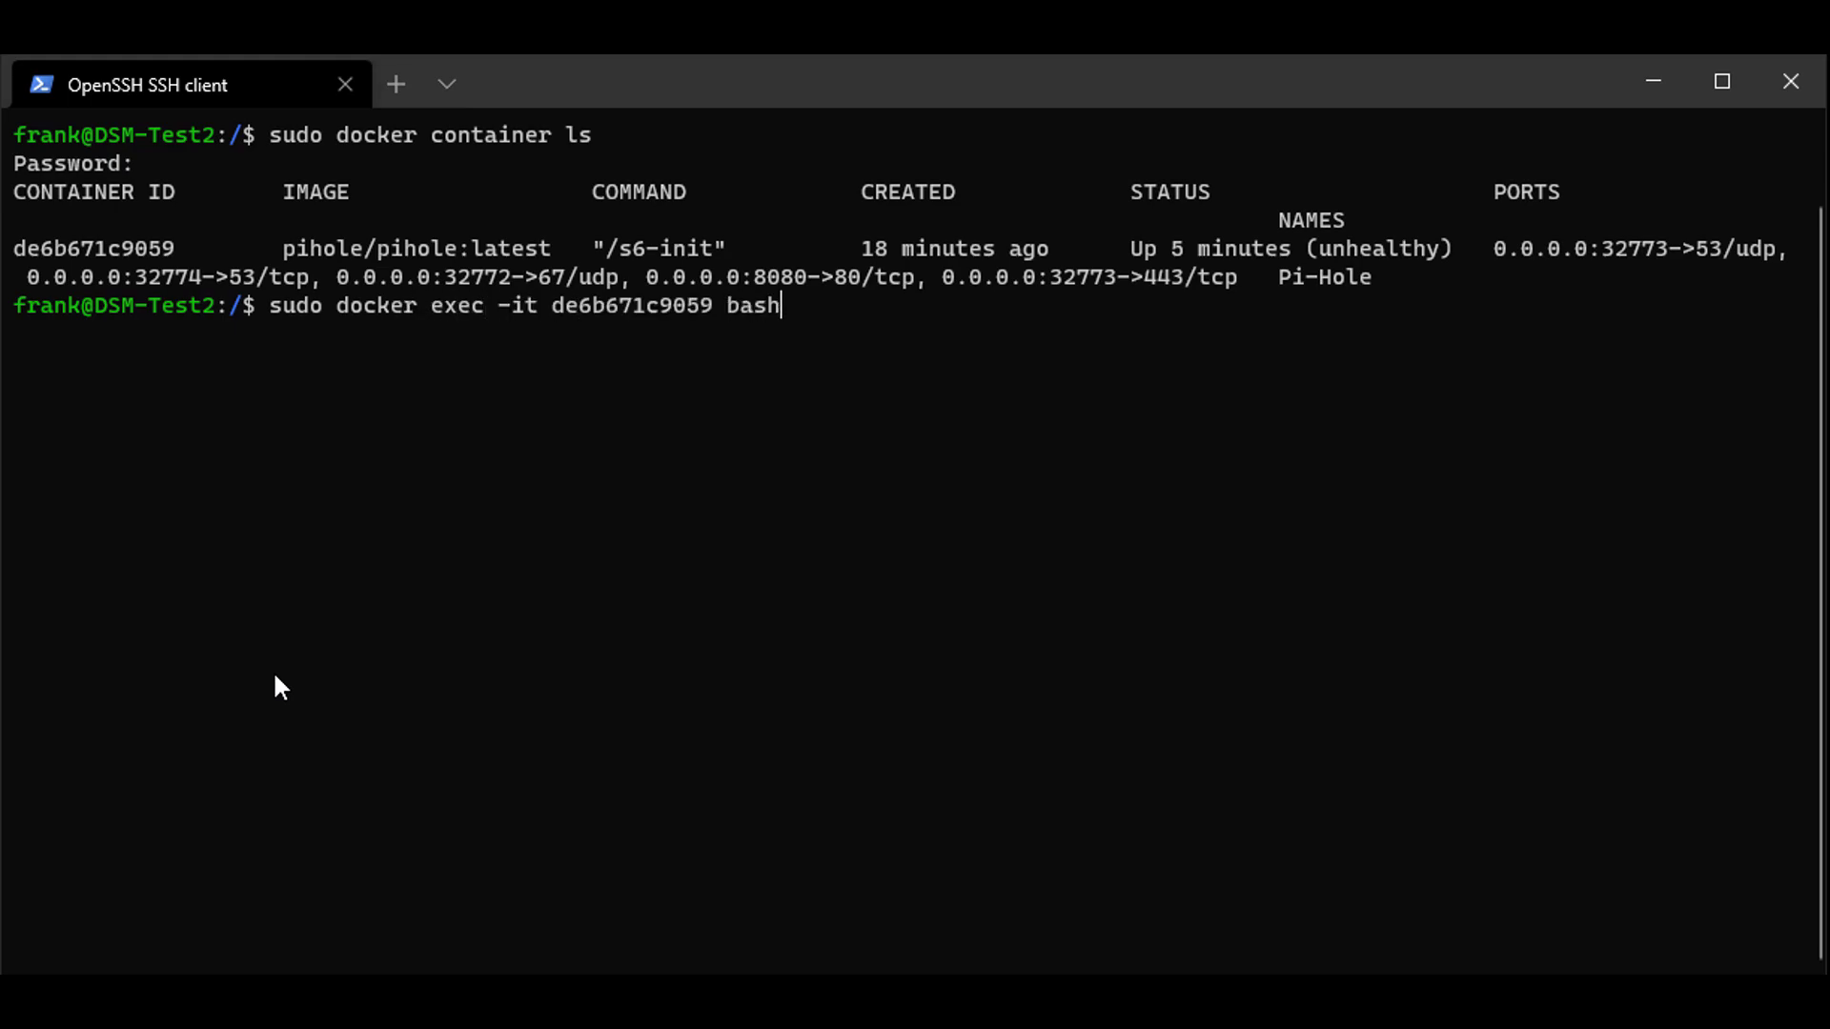
key(Return)
Step: List the container's root folder, then change into /etc and list its contents
text(ls)
key(Return)
text(cd /etc)
key(Return)
text(ls)
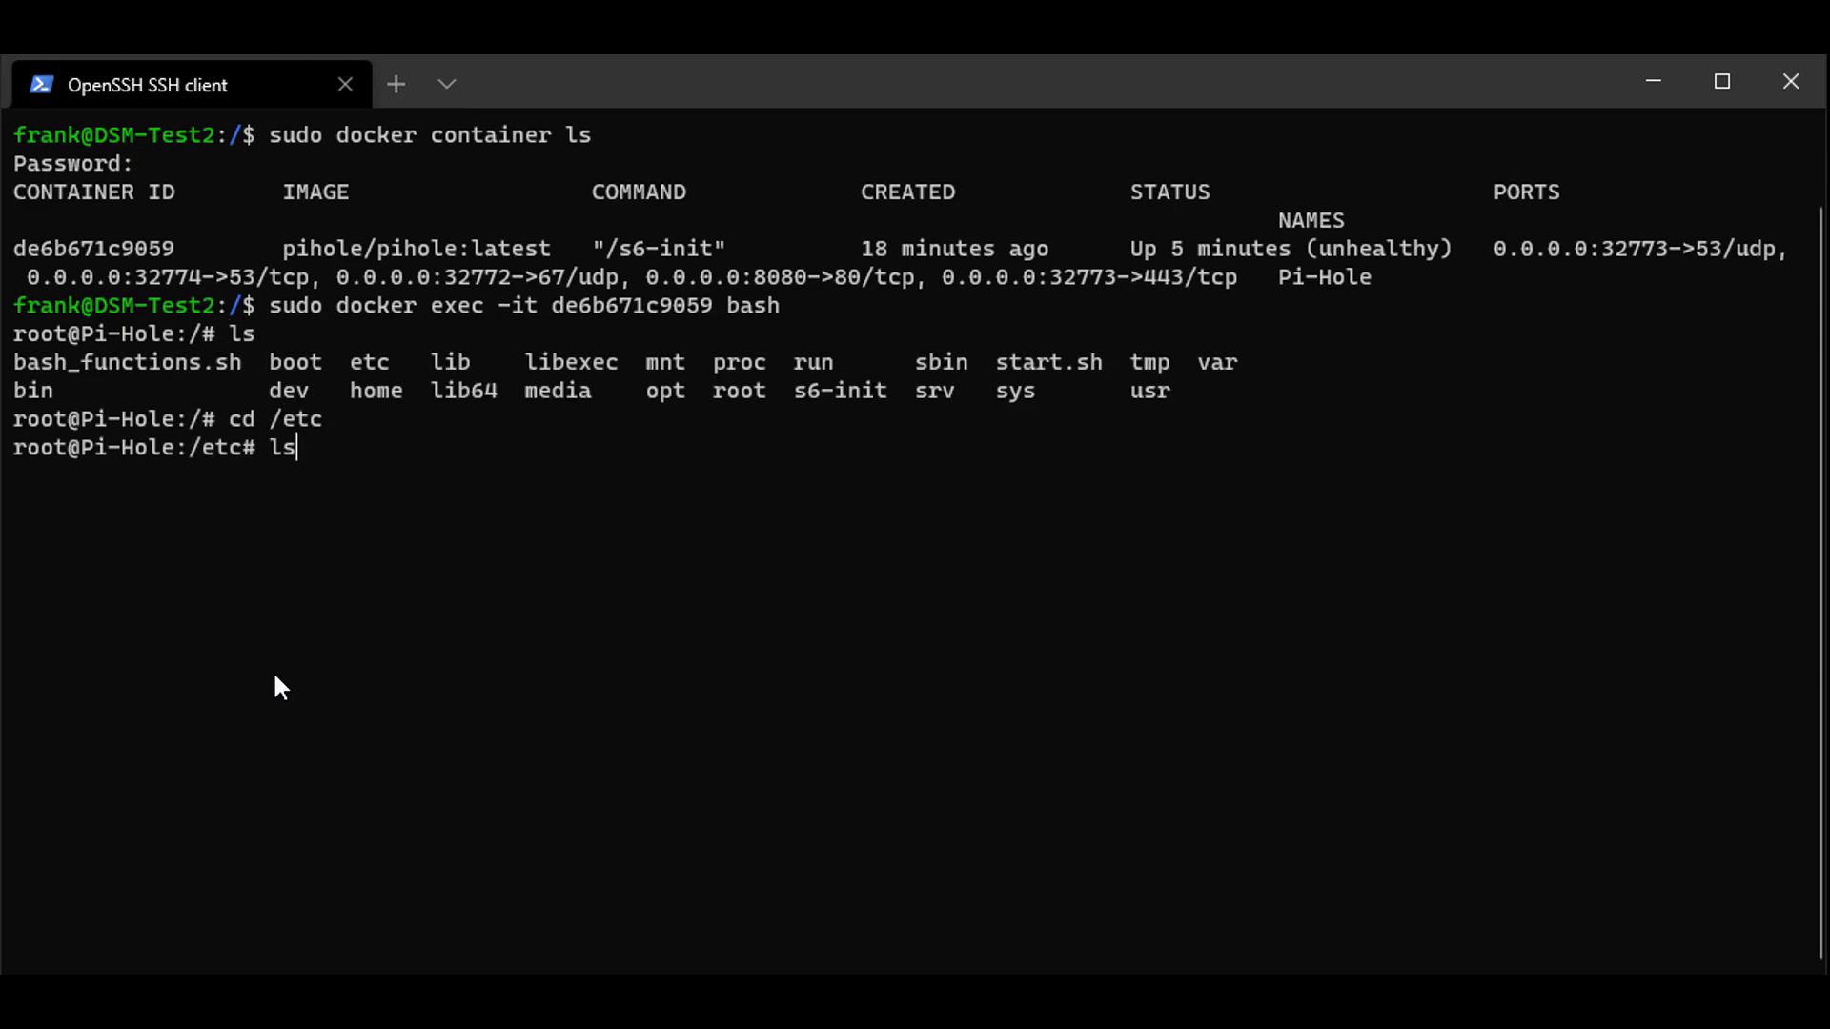
key(Return)
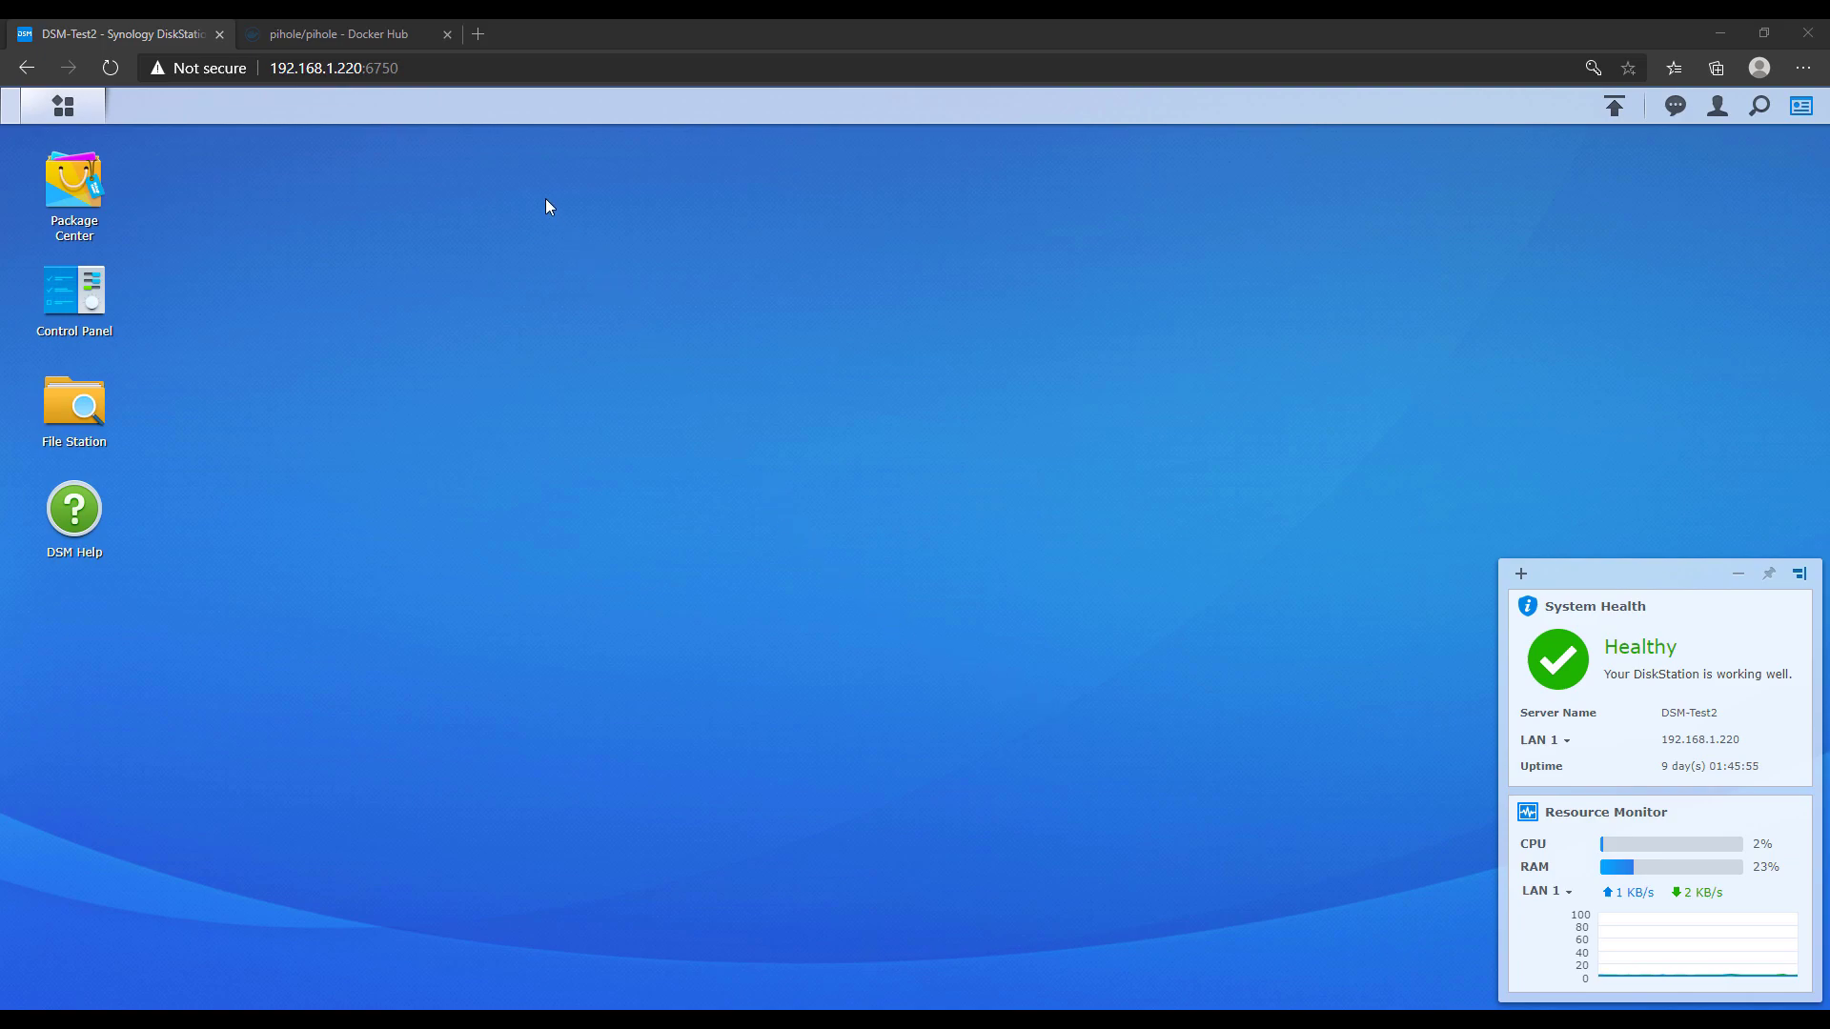
click(387, 38)
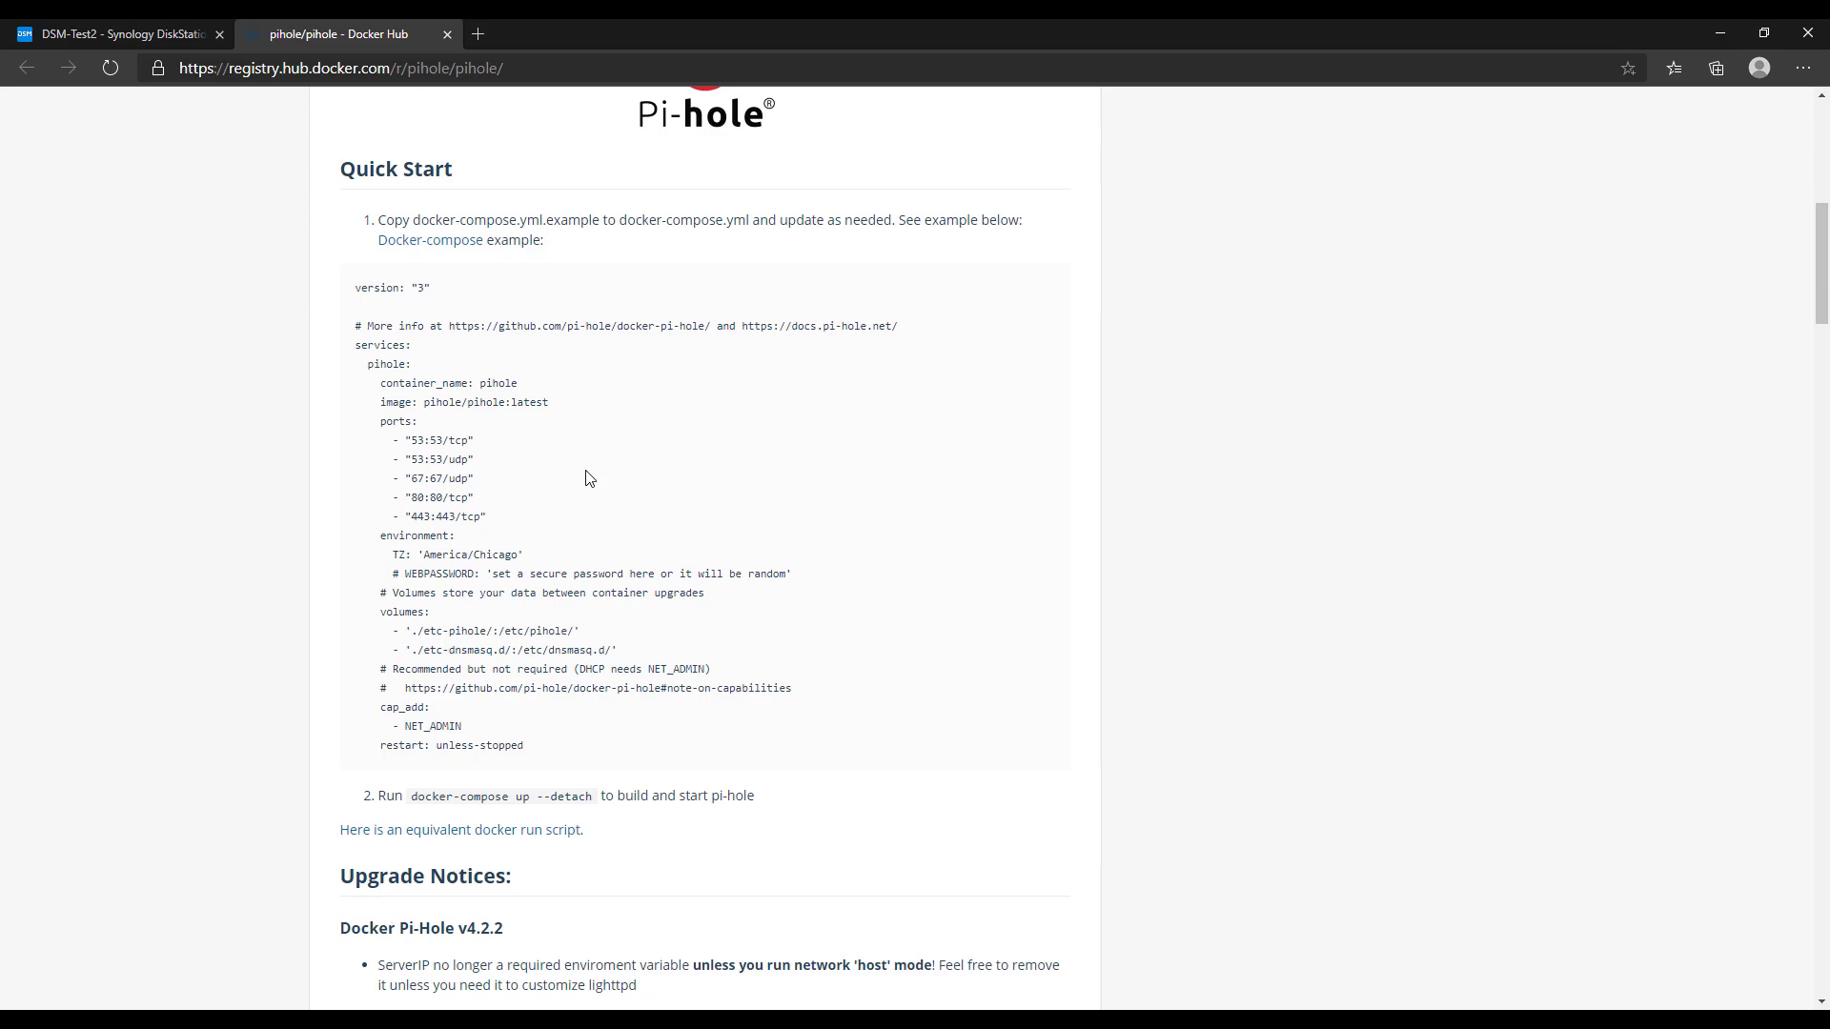
click(105, 38)
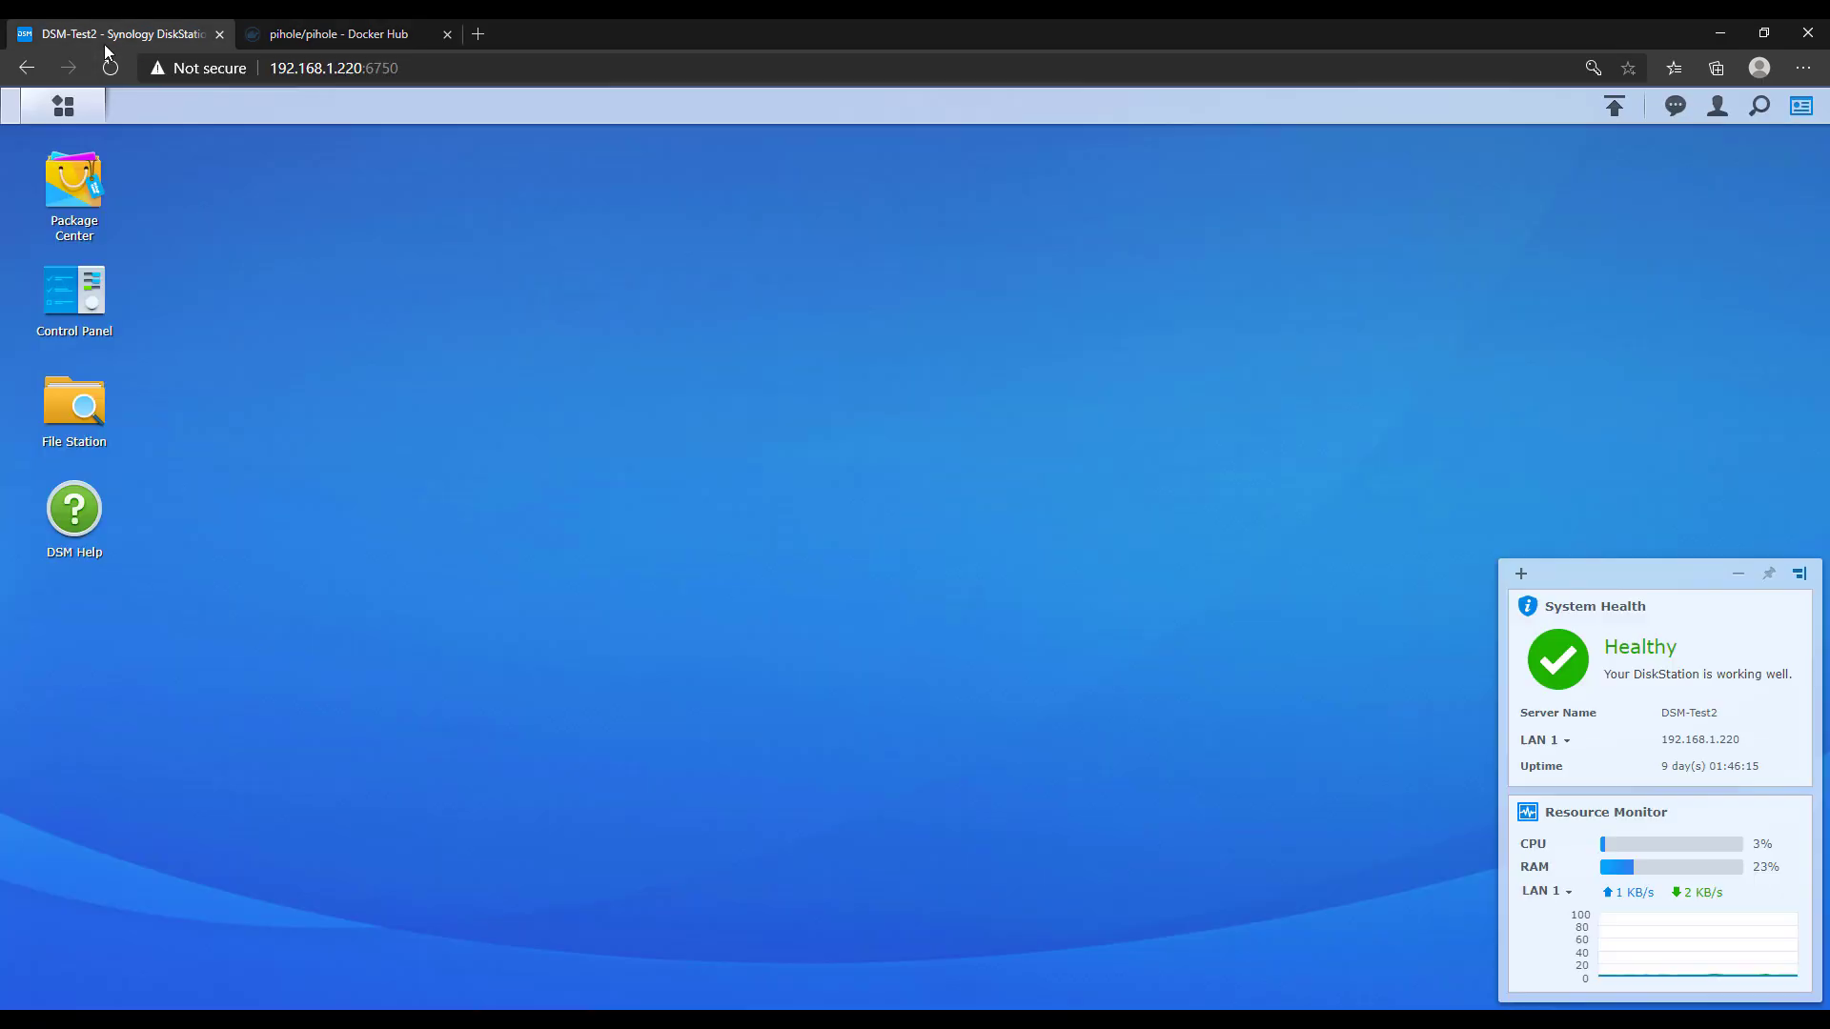
Step: Open docker-compose.yml from the docker > Pi-Hole folder in File Station's Text Editor
click(82, 404)
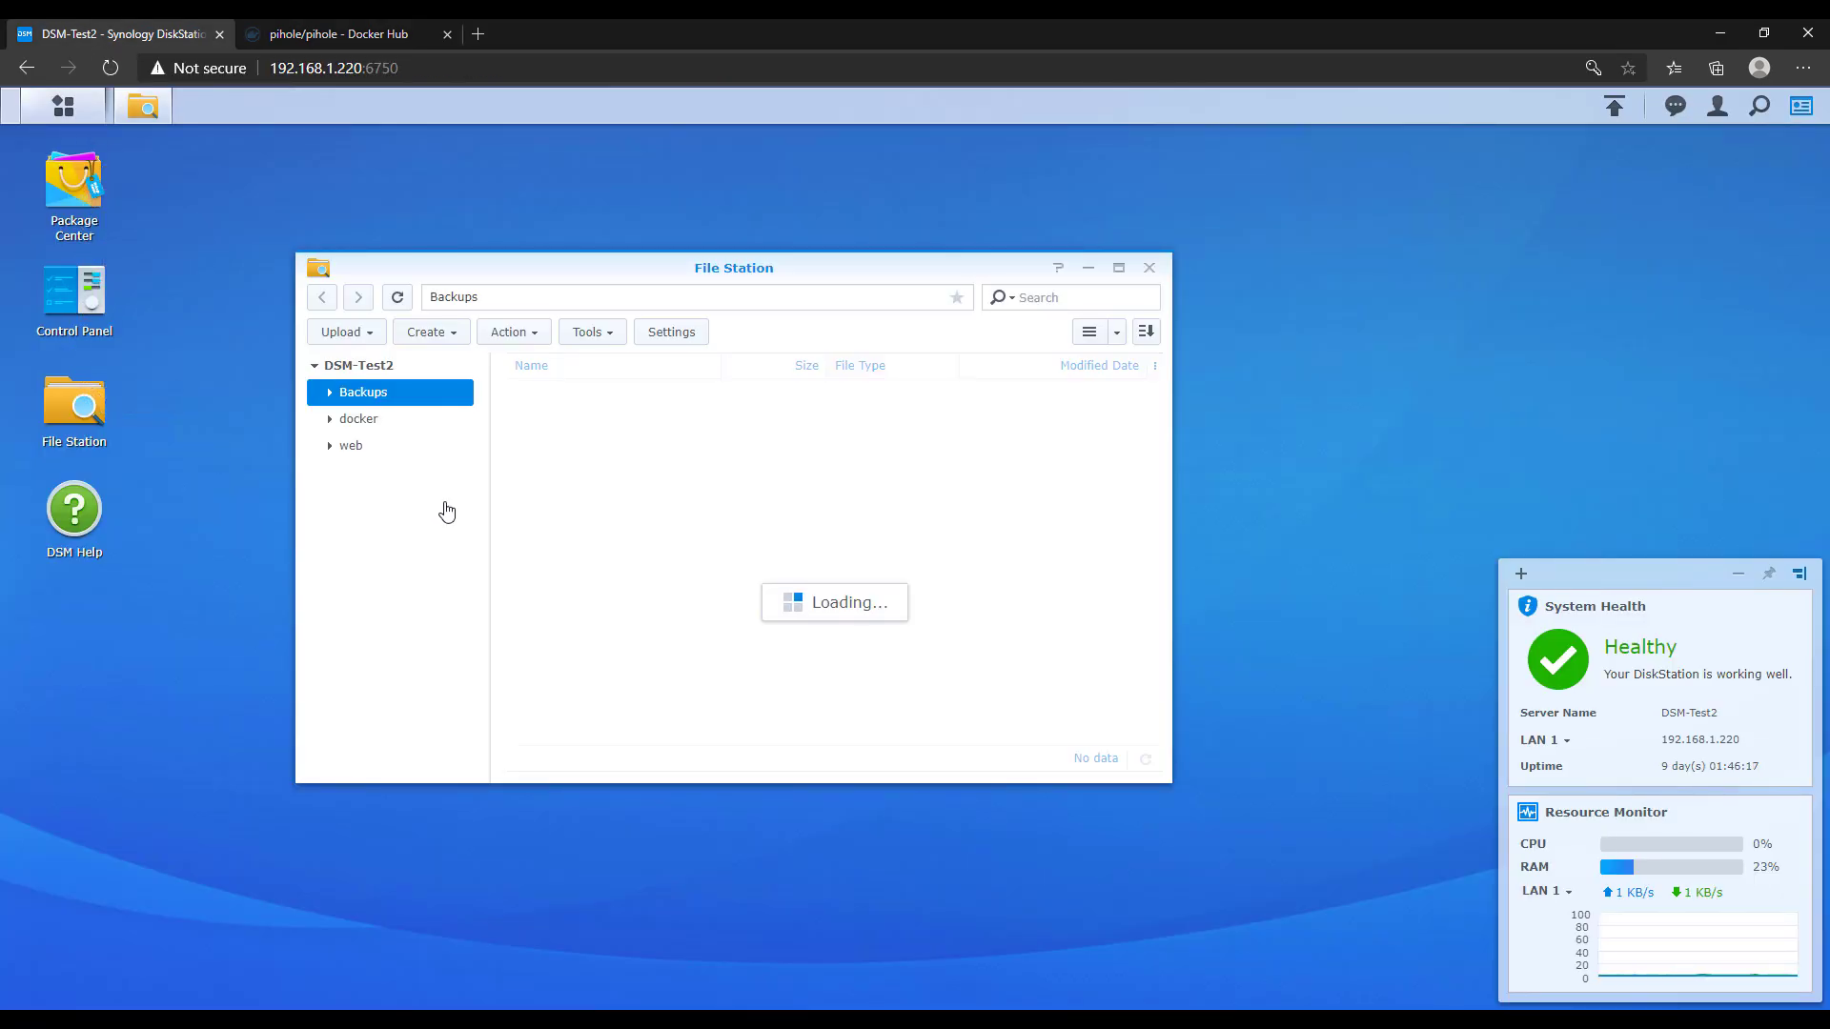
click(393, 424)
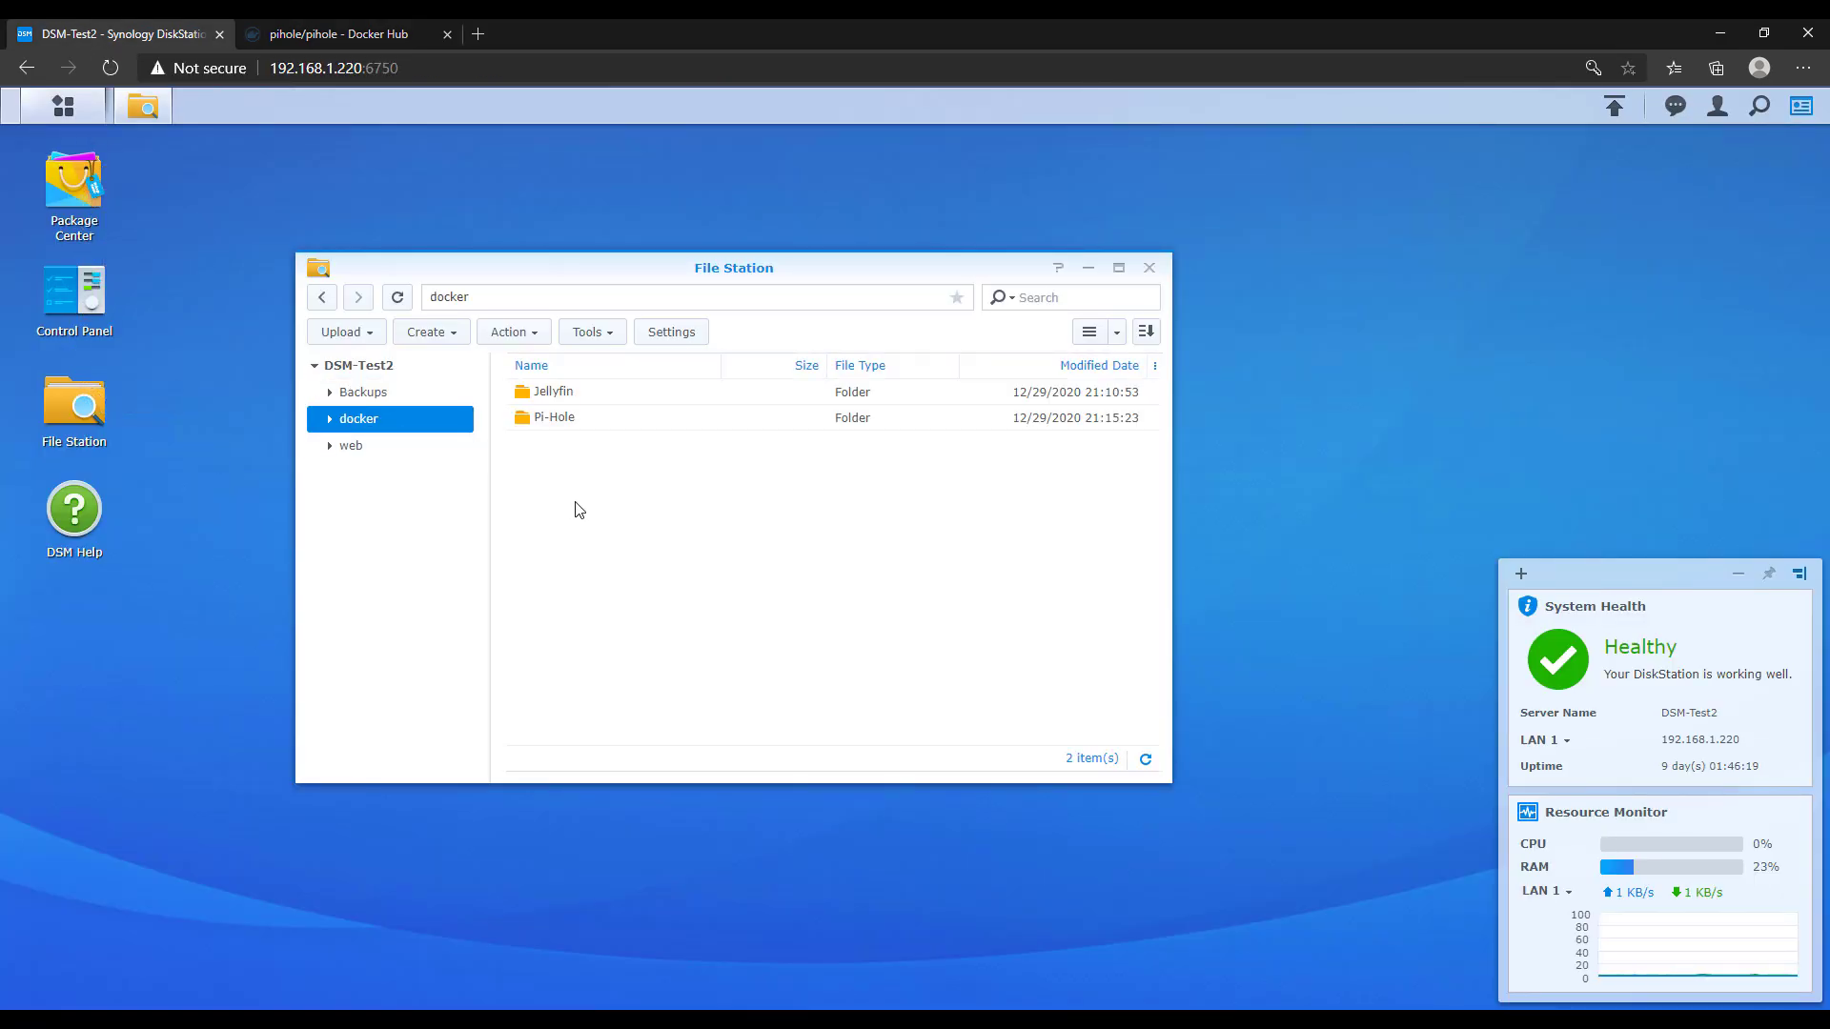
double_click(576, 421)
double_click(586, 446)
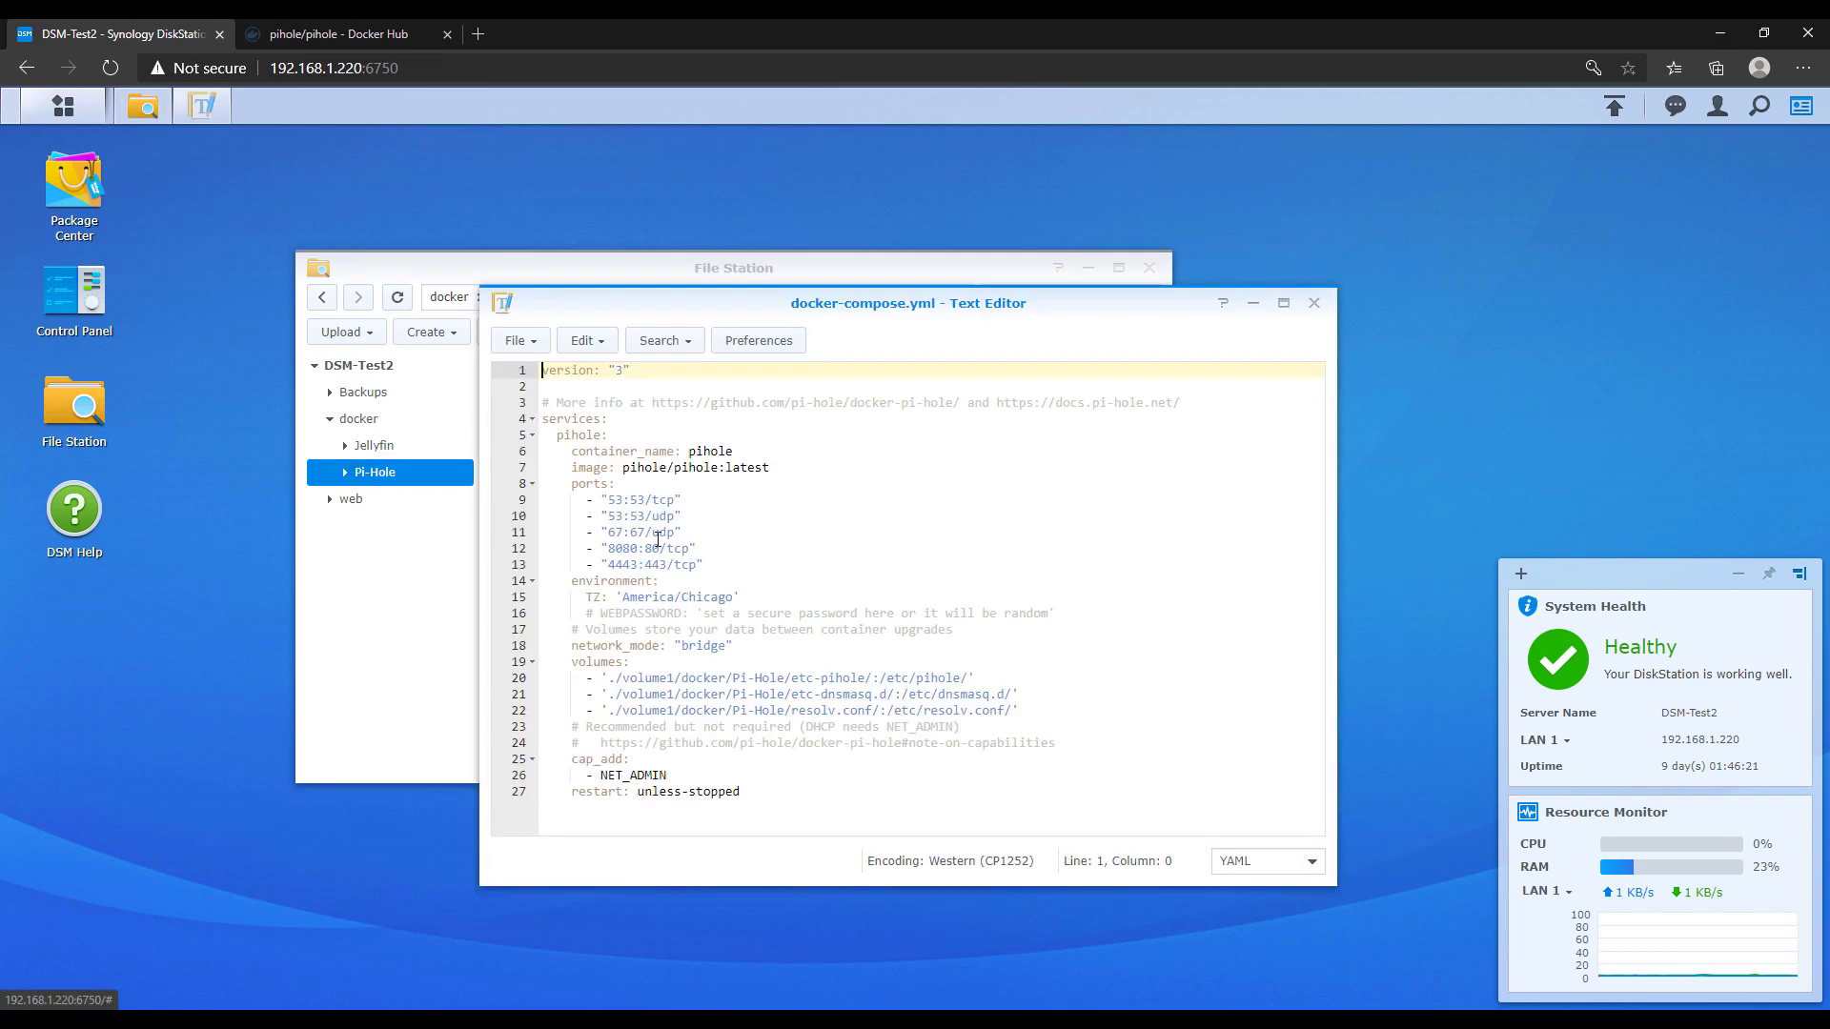
Step: Uncomment the WEBPASSWORD line and replace its placeholder with the chosen web password
click(593, 612)
key(Delete)
key(Delete)
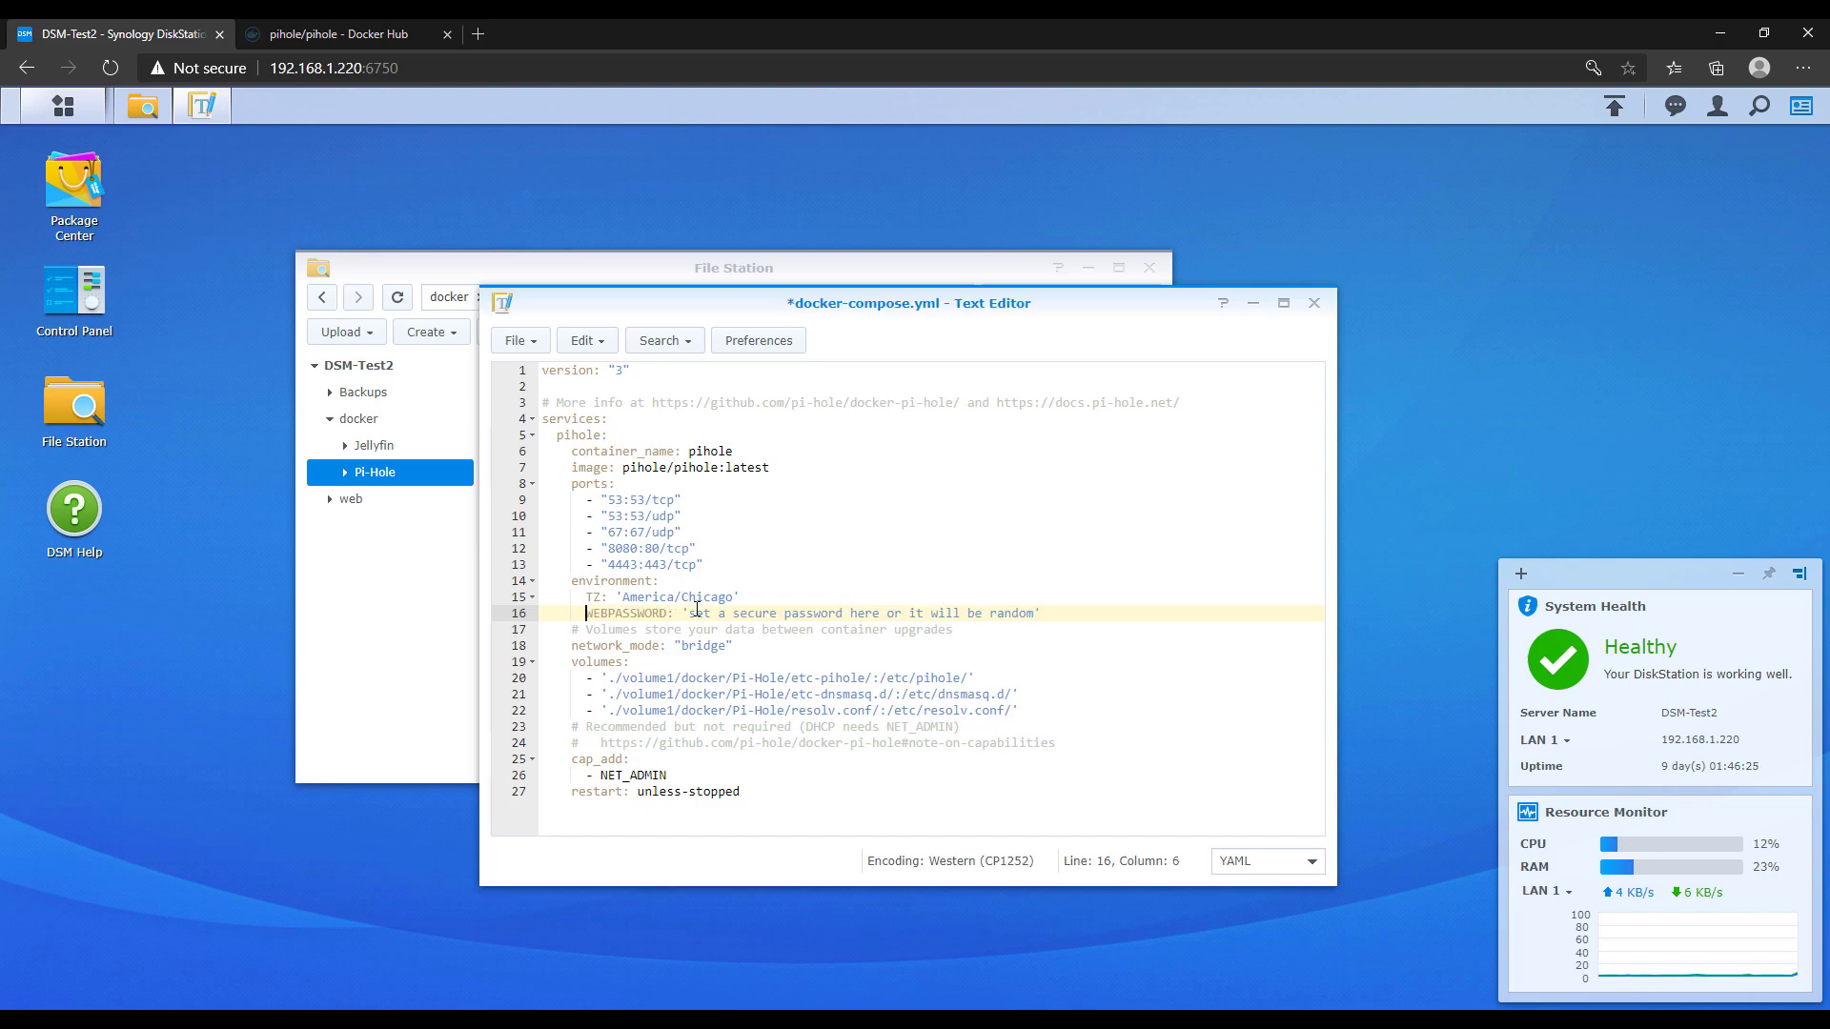
click(687, 614)
drag(760, 615, 1035, 615)
text(password)
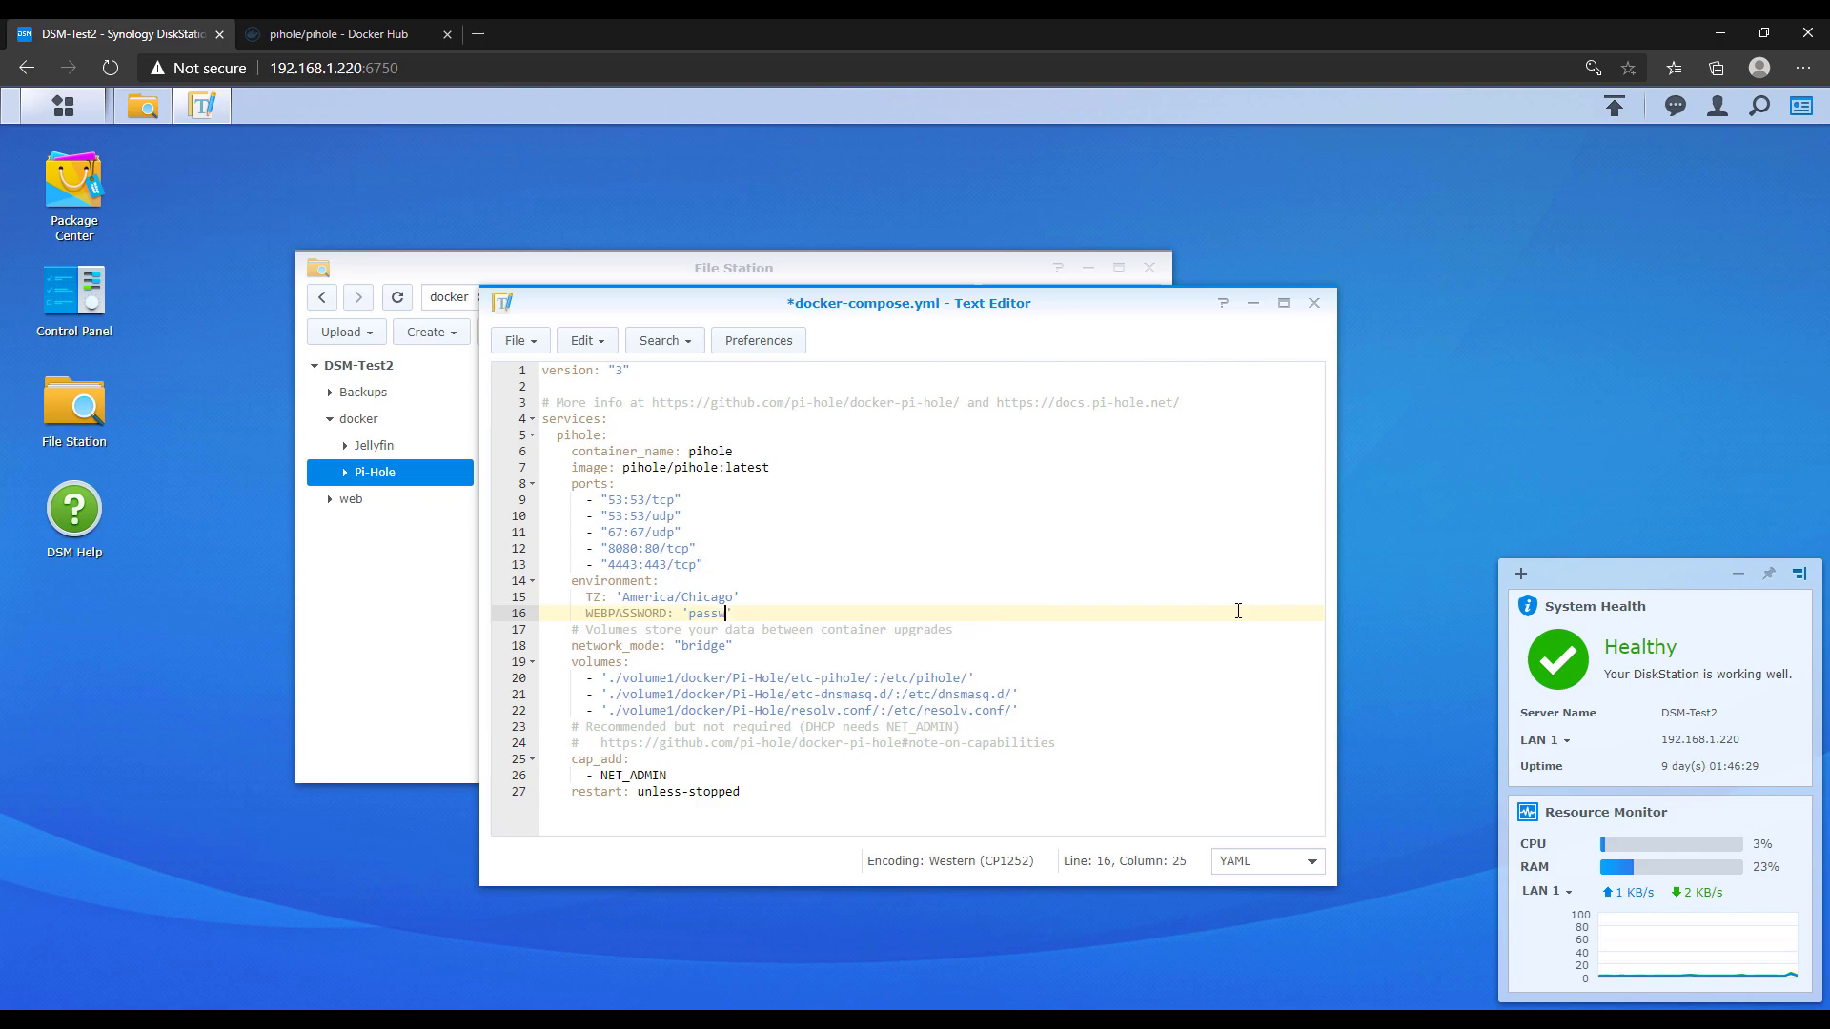
click(1041, 663)
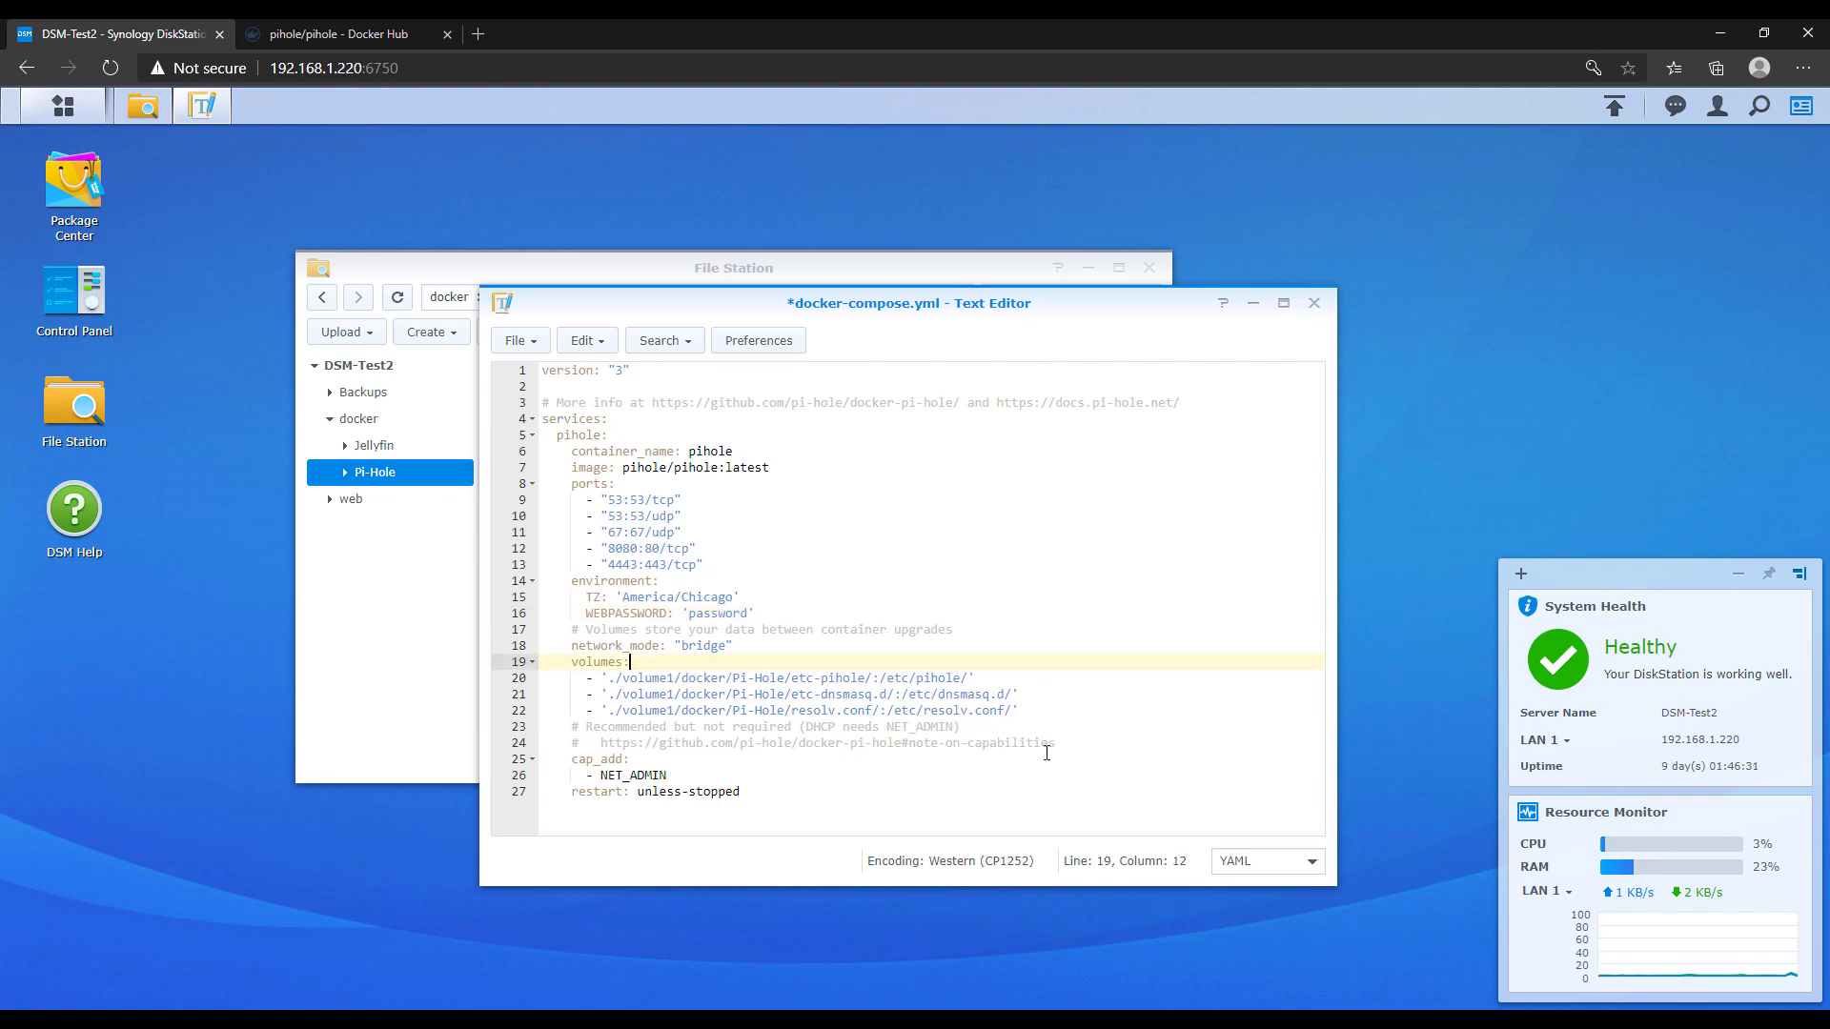
click(964, 817)
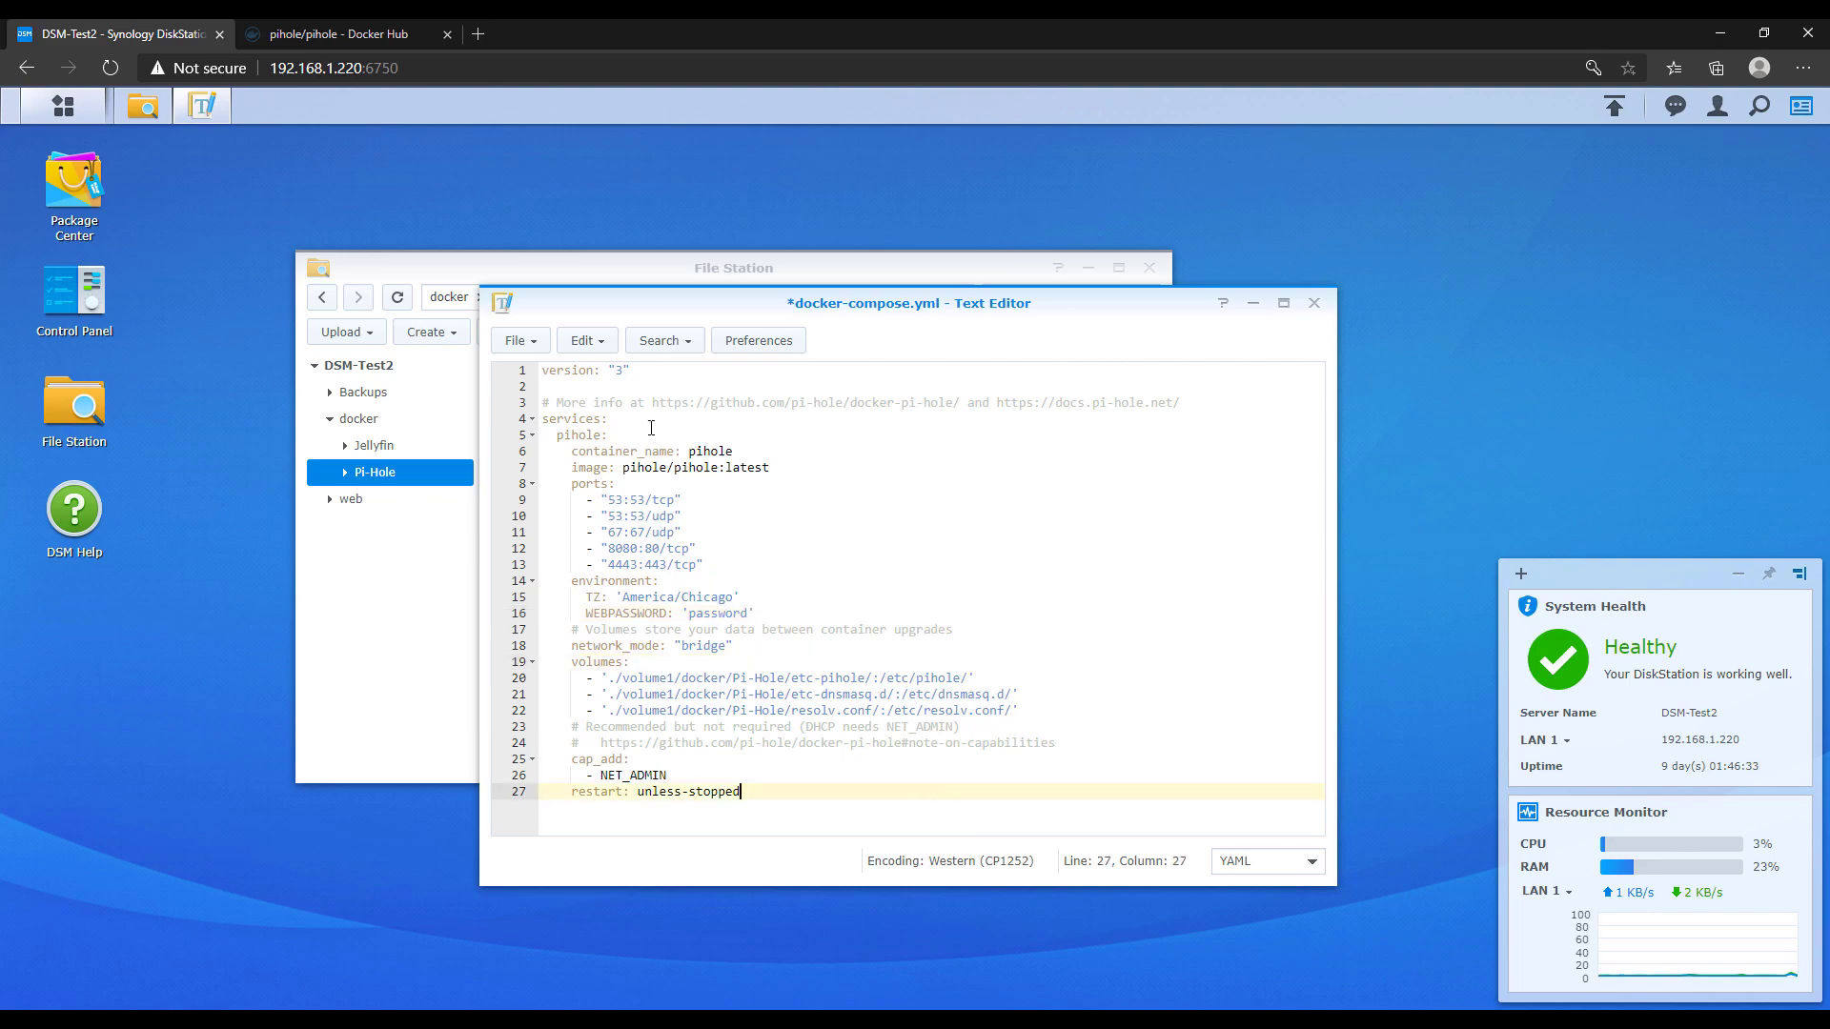
Step: Save docker-compose.yml and close the Text Editor
click(518, 340)
click(551, 455)
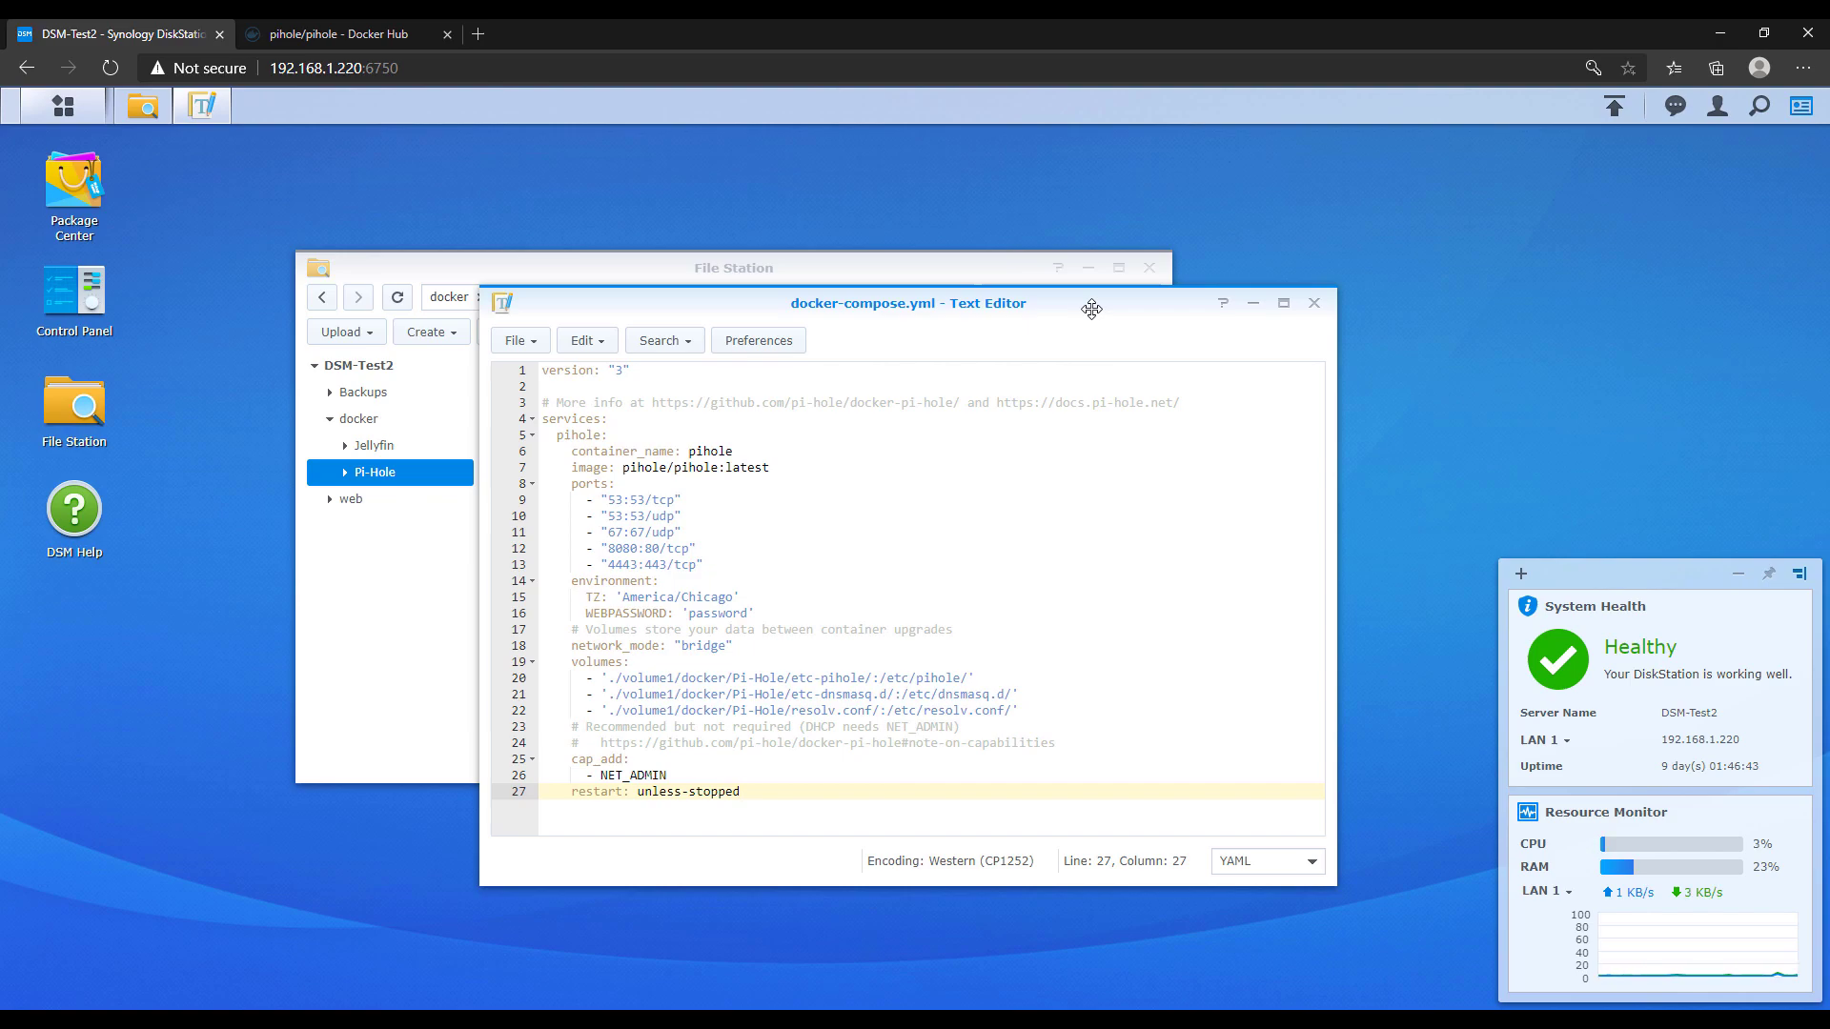
click(1314, 303)
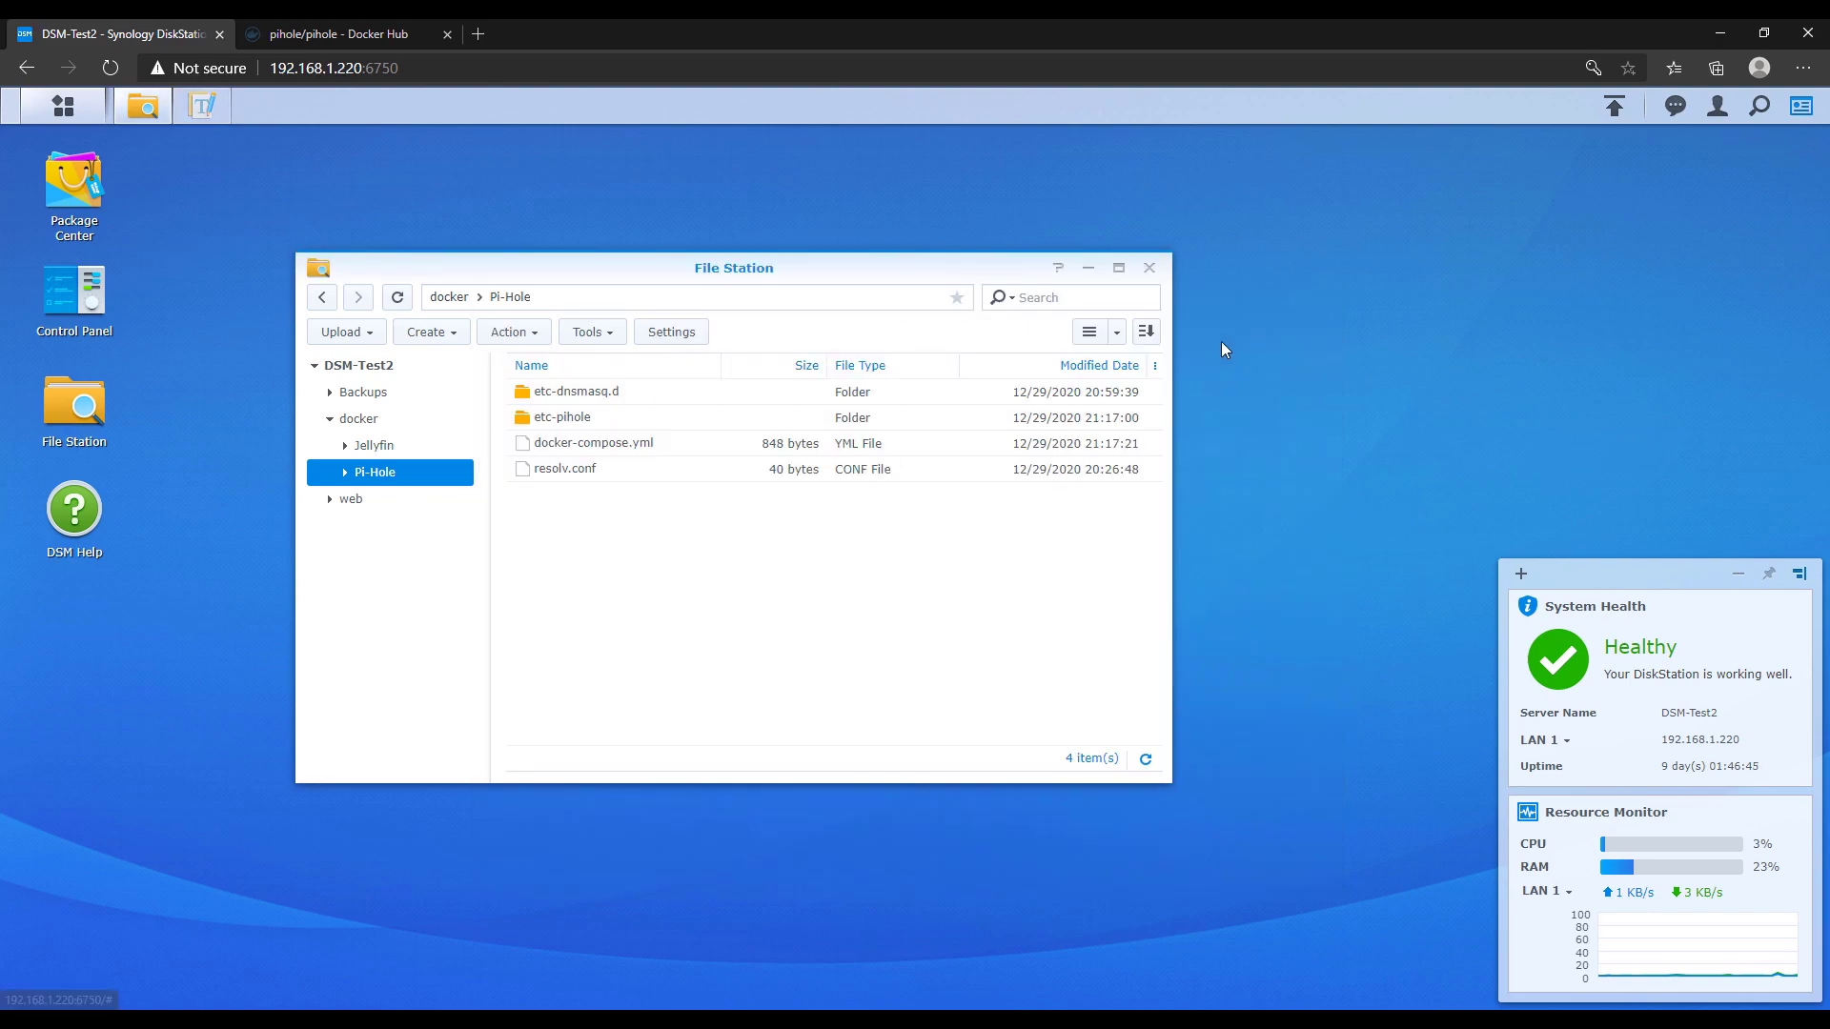
click(596, 450)
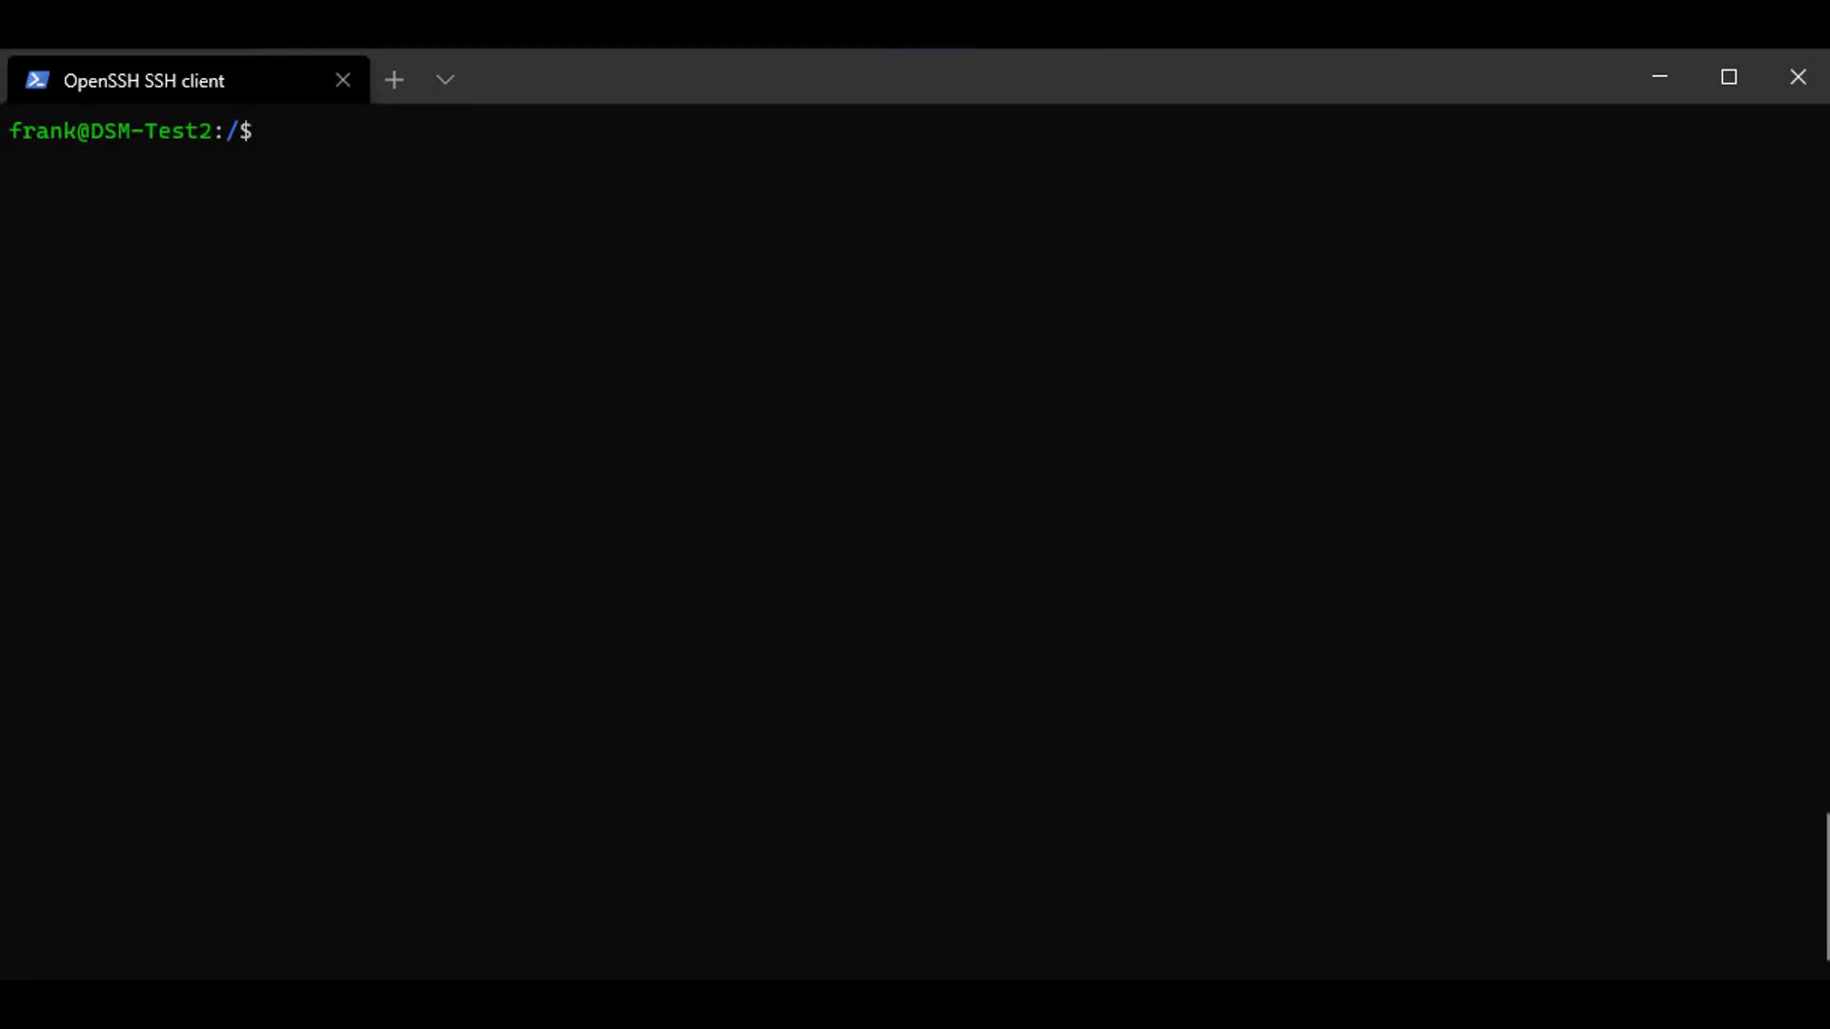
Step: Change into volume1/docker/Pi-Hole and list its files
text(cd )
text(volume1/docker/p)
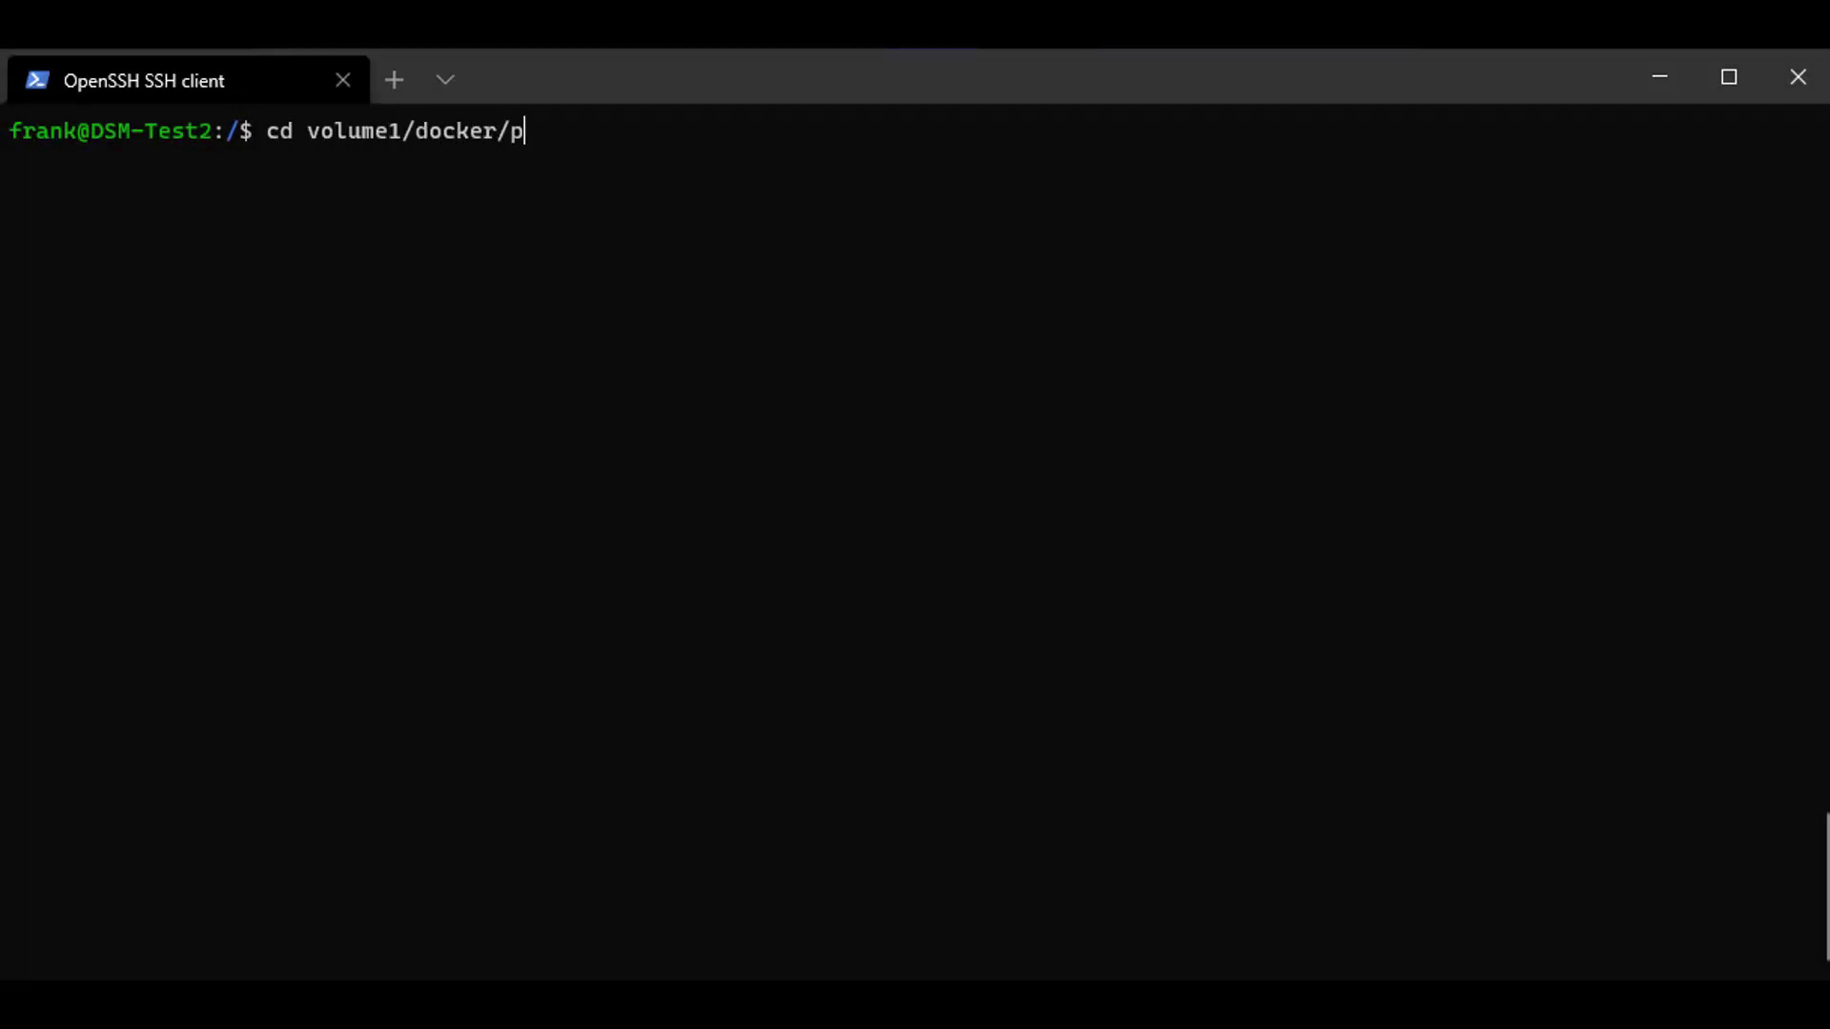
key(BackSpace)
text(Pi-Hole)
key(Return)
text(ls)
key(Return)
Step: Recreate the container with sudo docker-compose up --detach, then list the running containers
text(sudo docker-compuse)
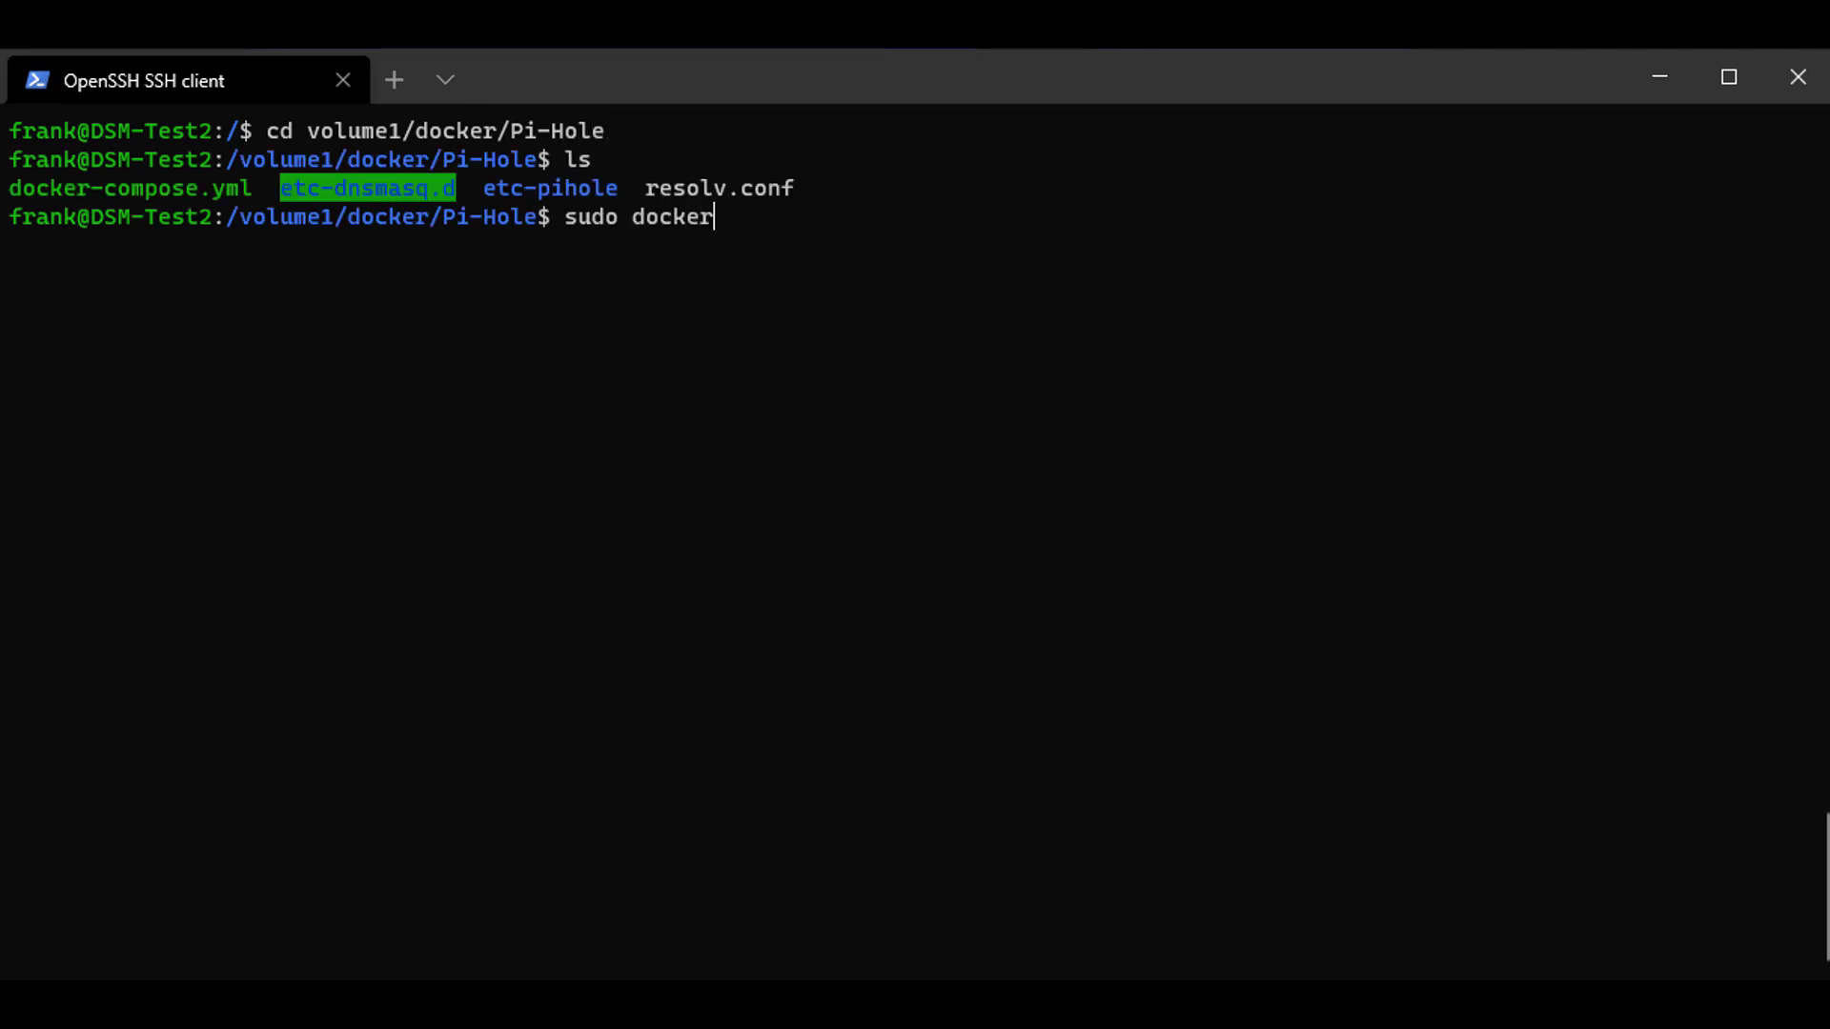
key(BackSpace)
key(BackSpace)
key(BackSpace)
text(osse u)
key(BackSpace)
key(BackSpace)
key(BackSpace)
key(BackSpace)
key(BackSpace)
text(se up --detach)
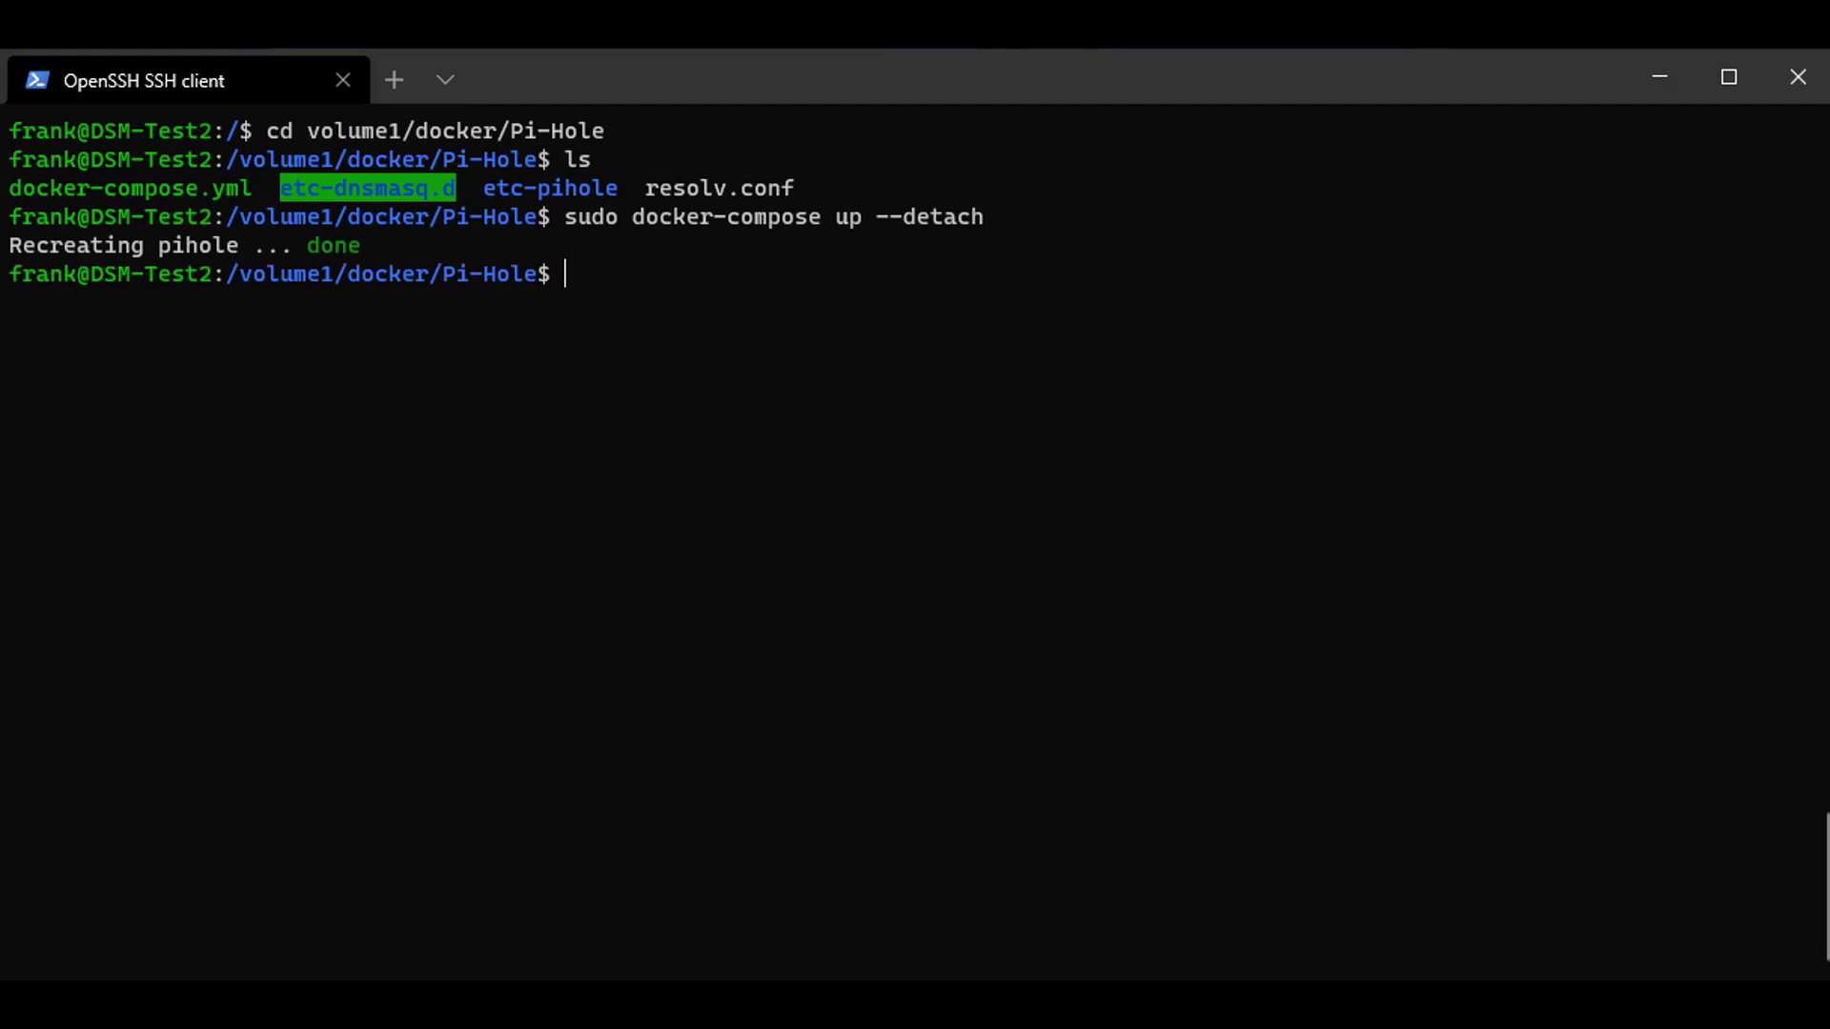
text(sudo docker cont)
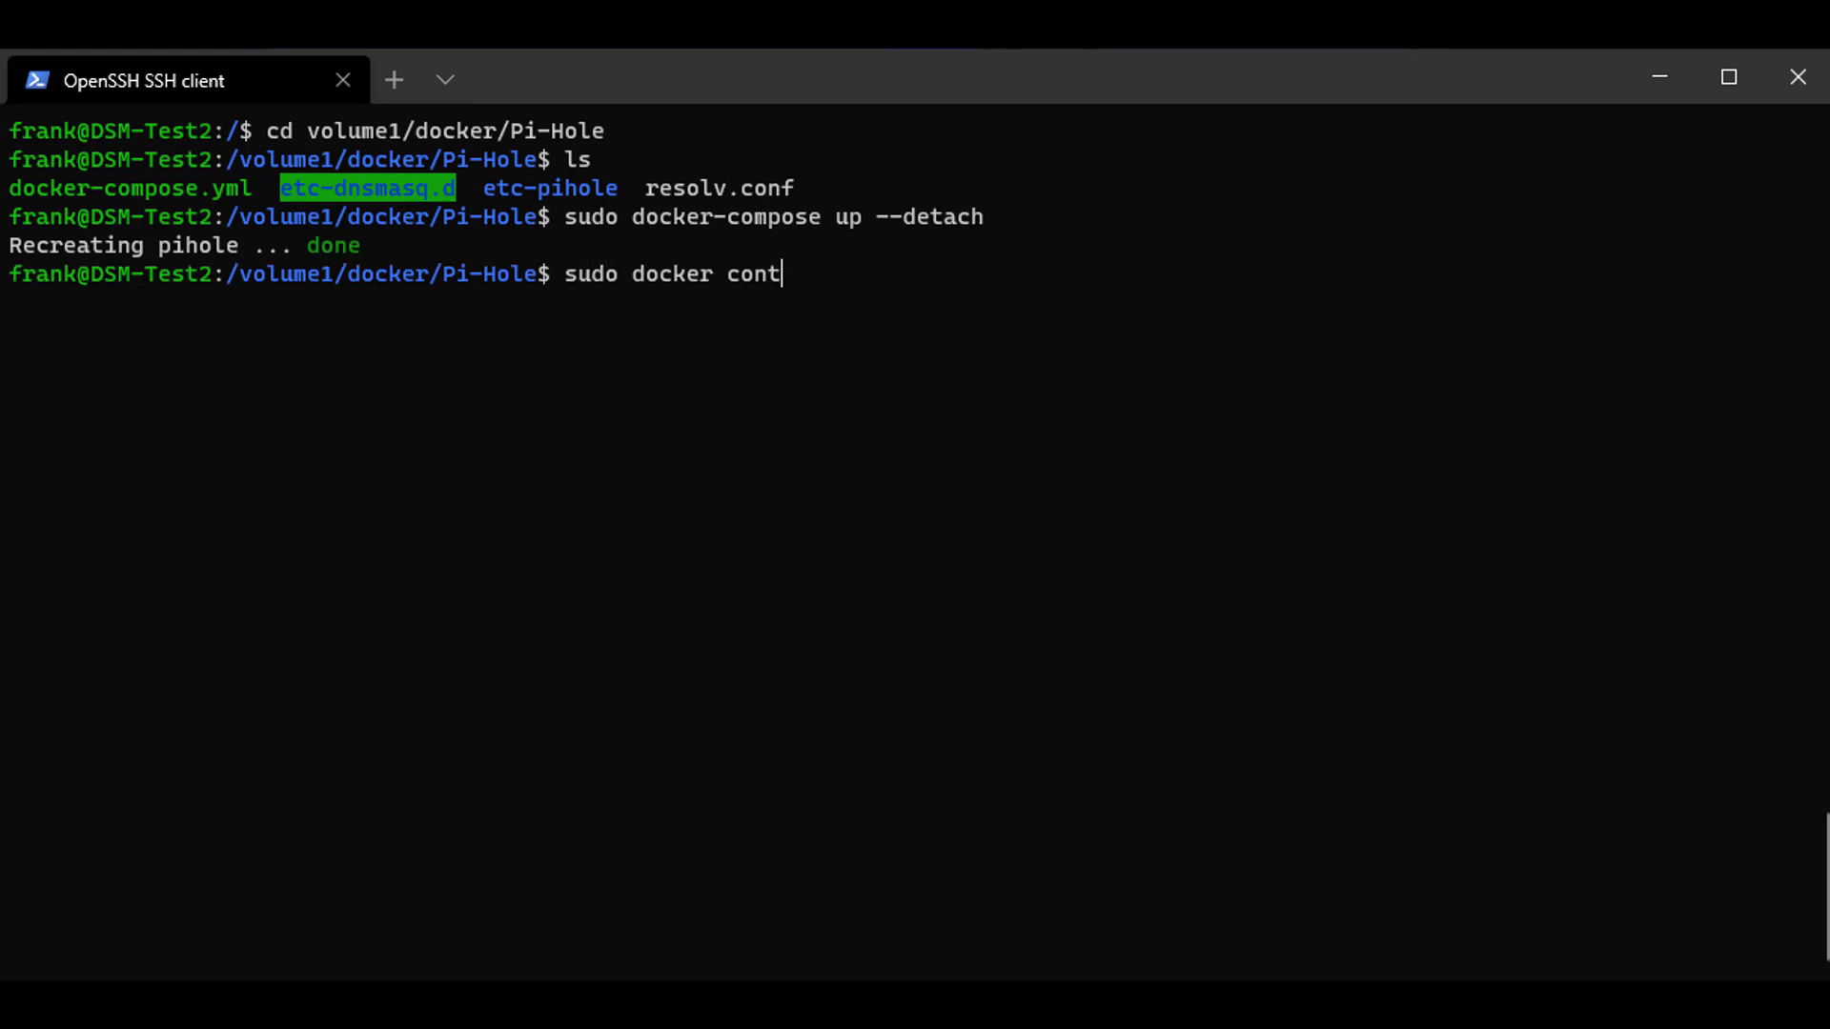
text(ainer ls)
key(Return)
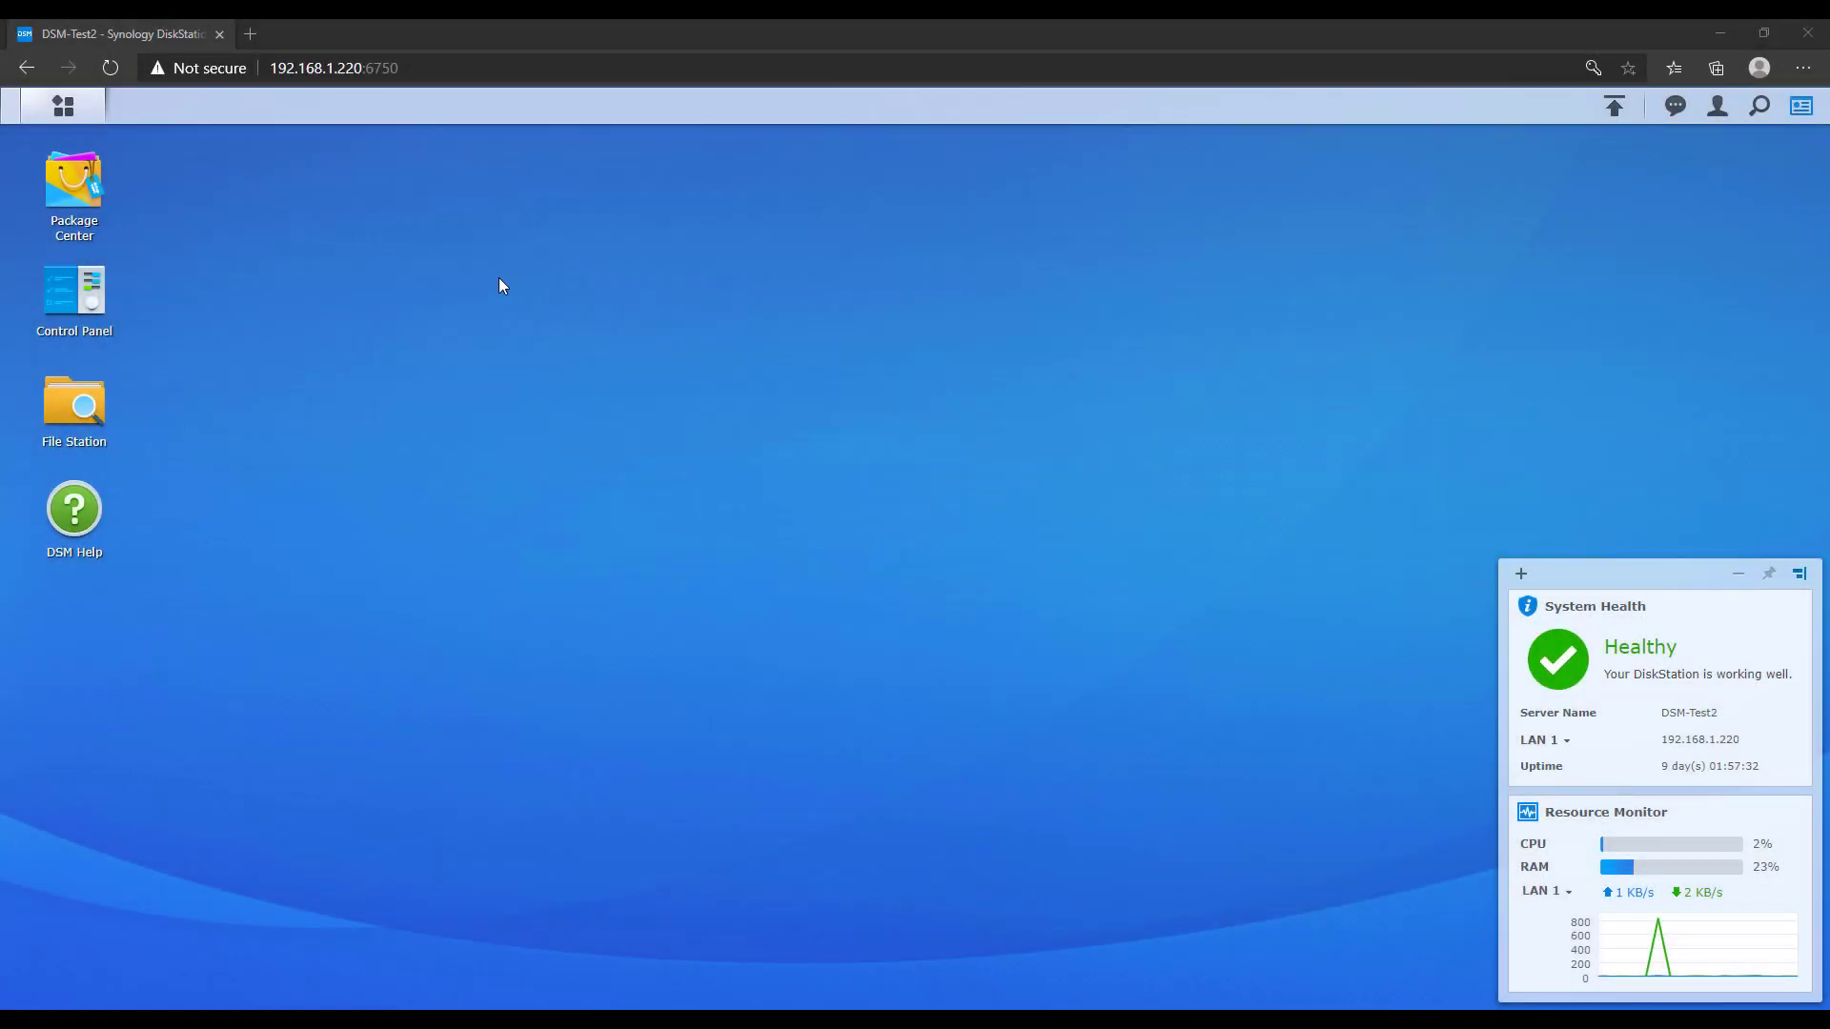
Step: Load the Pi-hole admin page at 192.168.1.220:8080/admin in a new browser tab
click(260, 31)
text(http://192.168.1.220:8080/admin/)
key(Return)
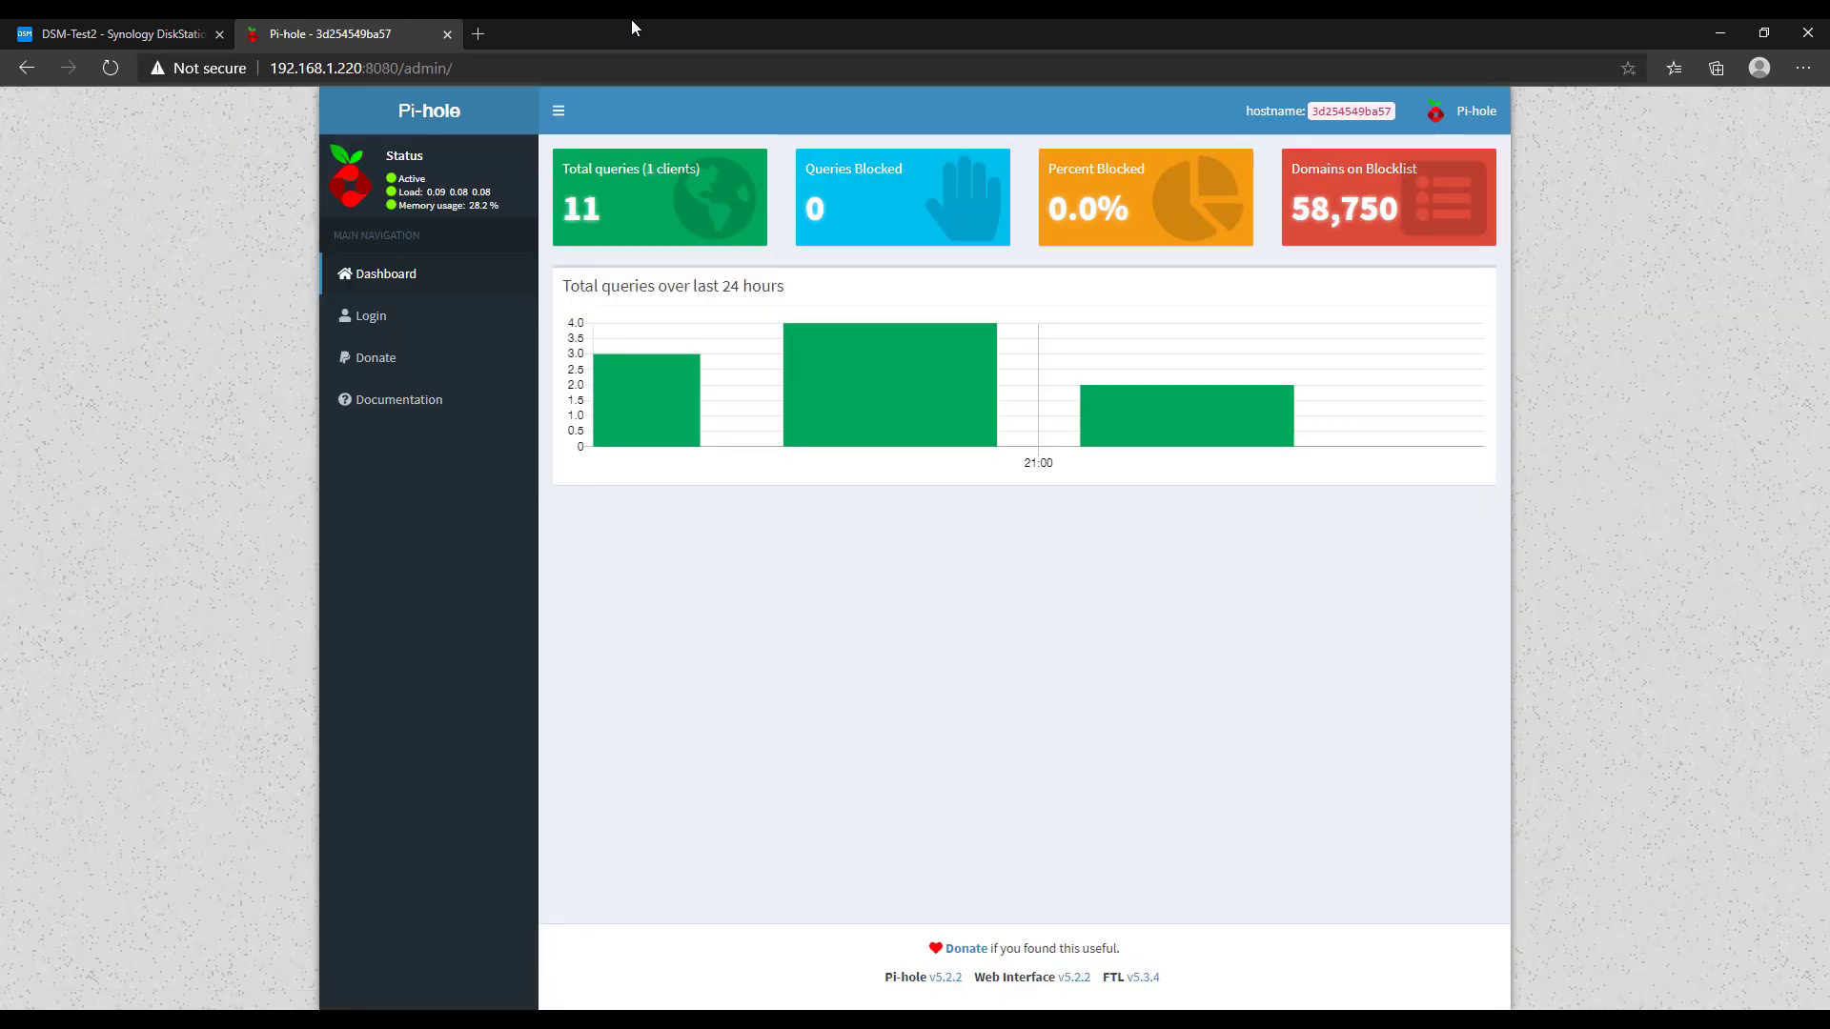
Step: Log in to the Pi-hole dashboard with the web password, then return to the DSM tab
click(448, 324)
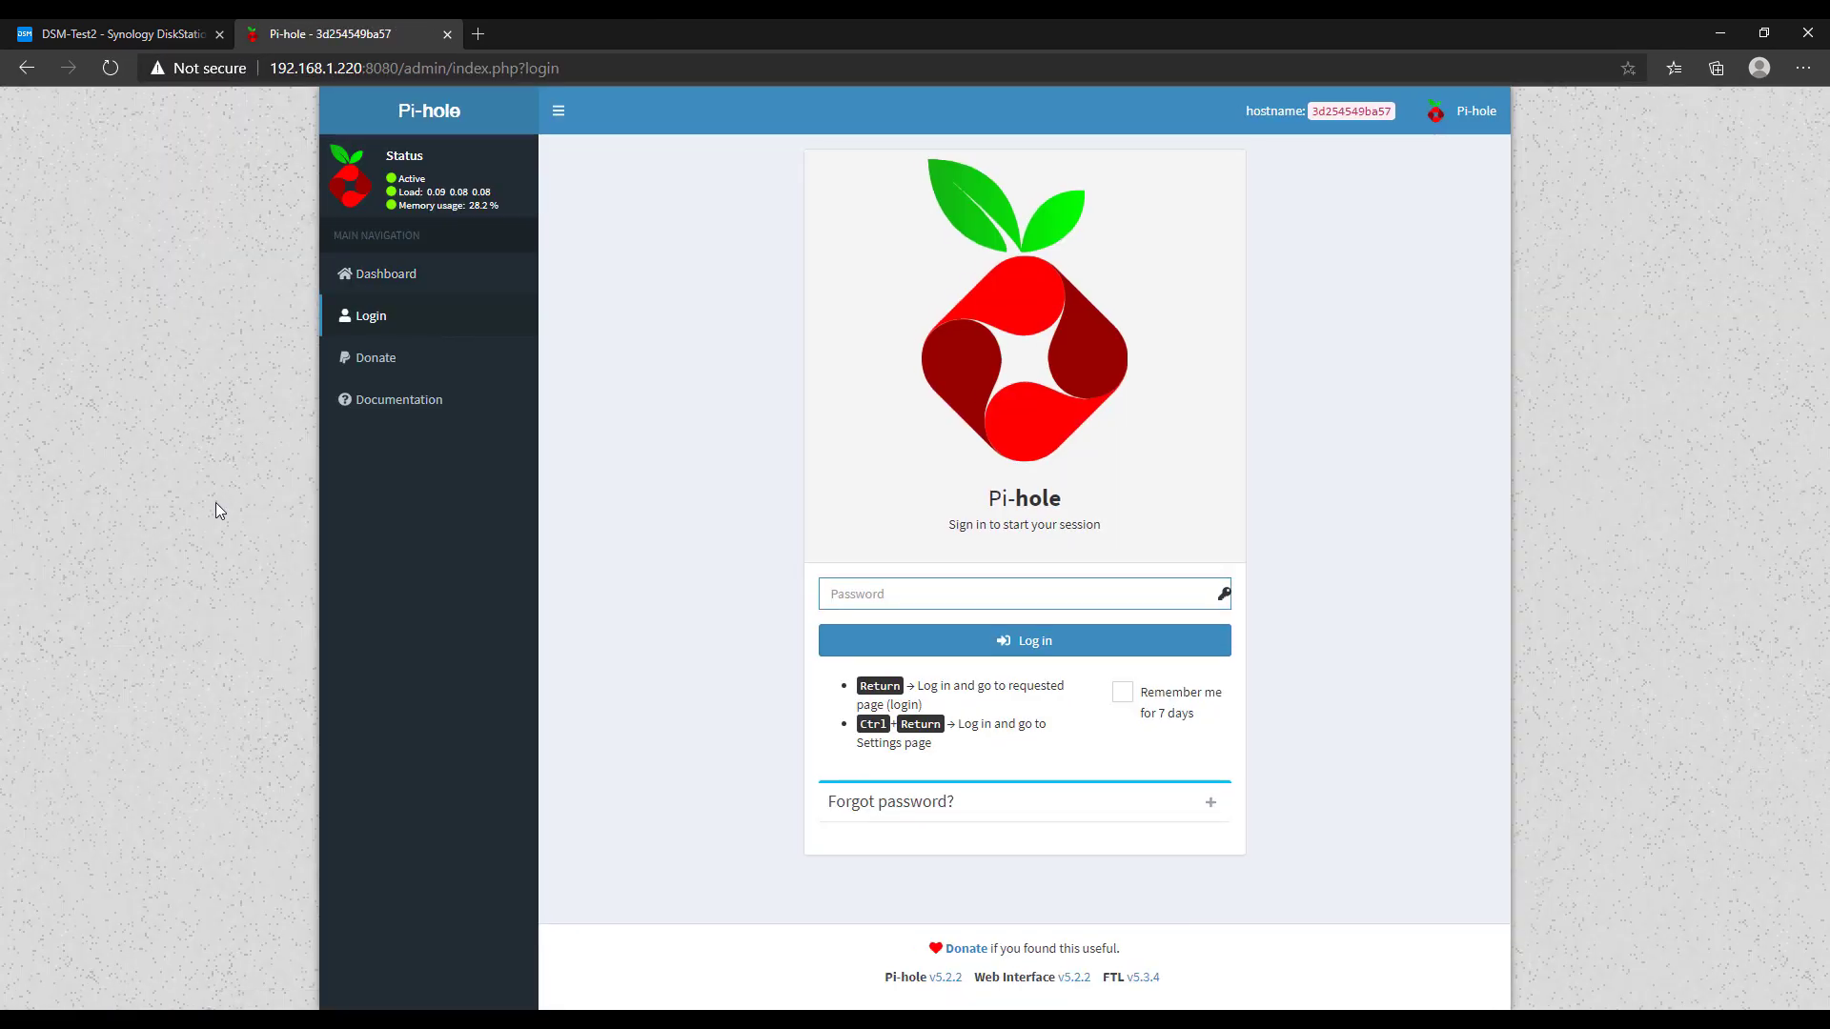
text(****)
key(Return)
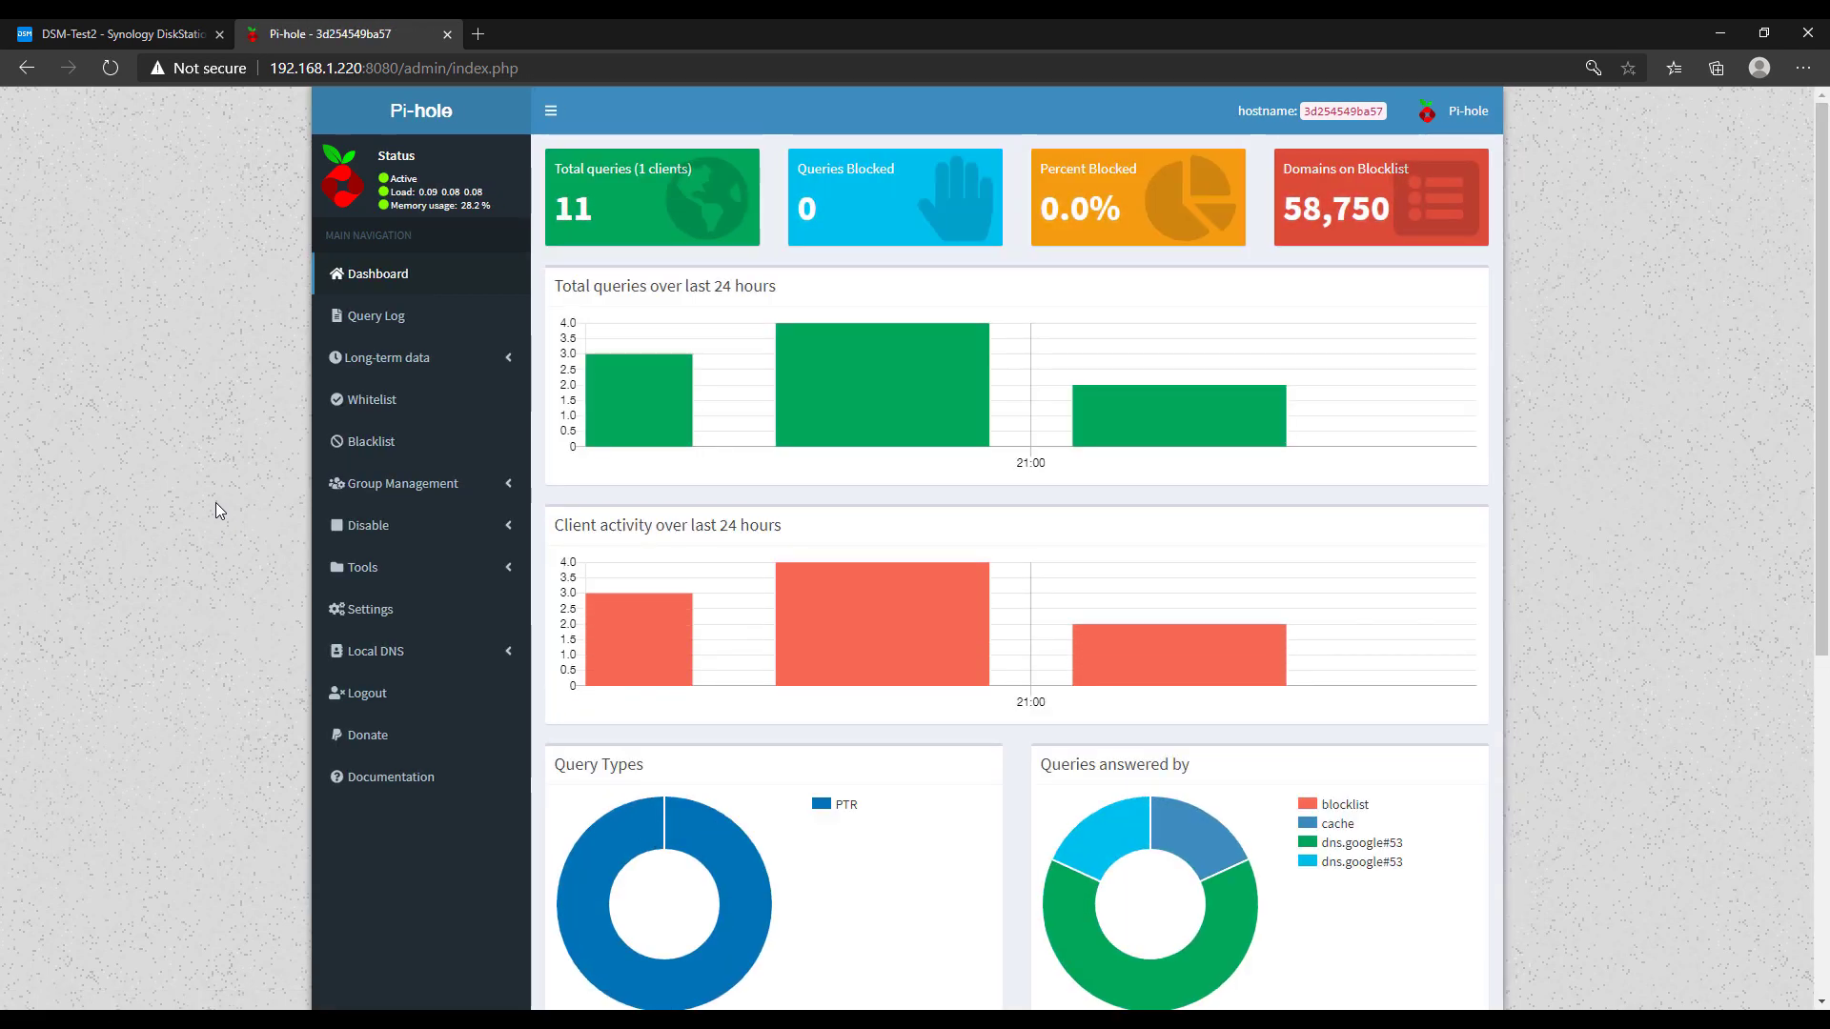
scroll(216, 501, down, 2)
scroll(216, 501, up, 2)
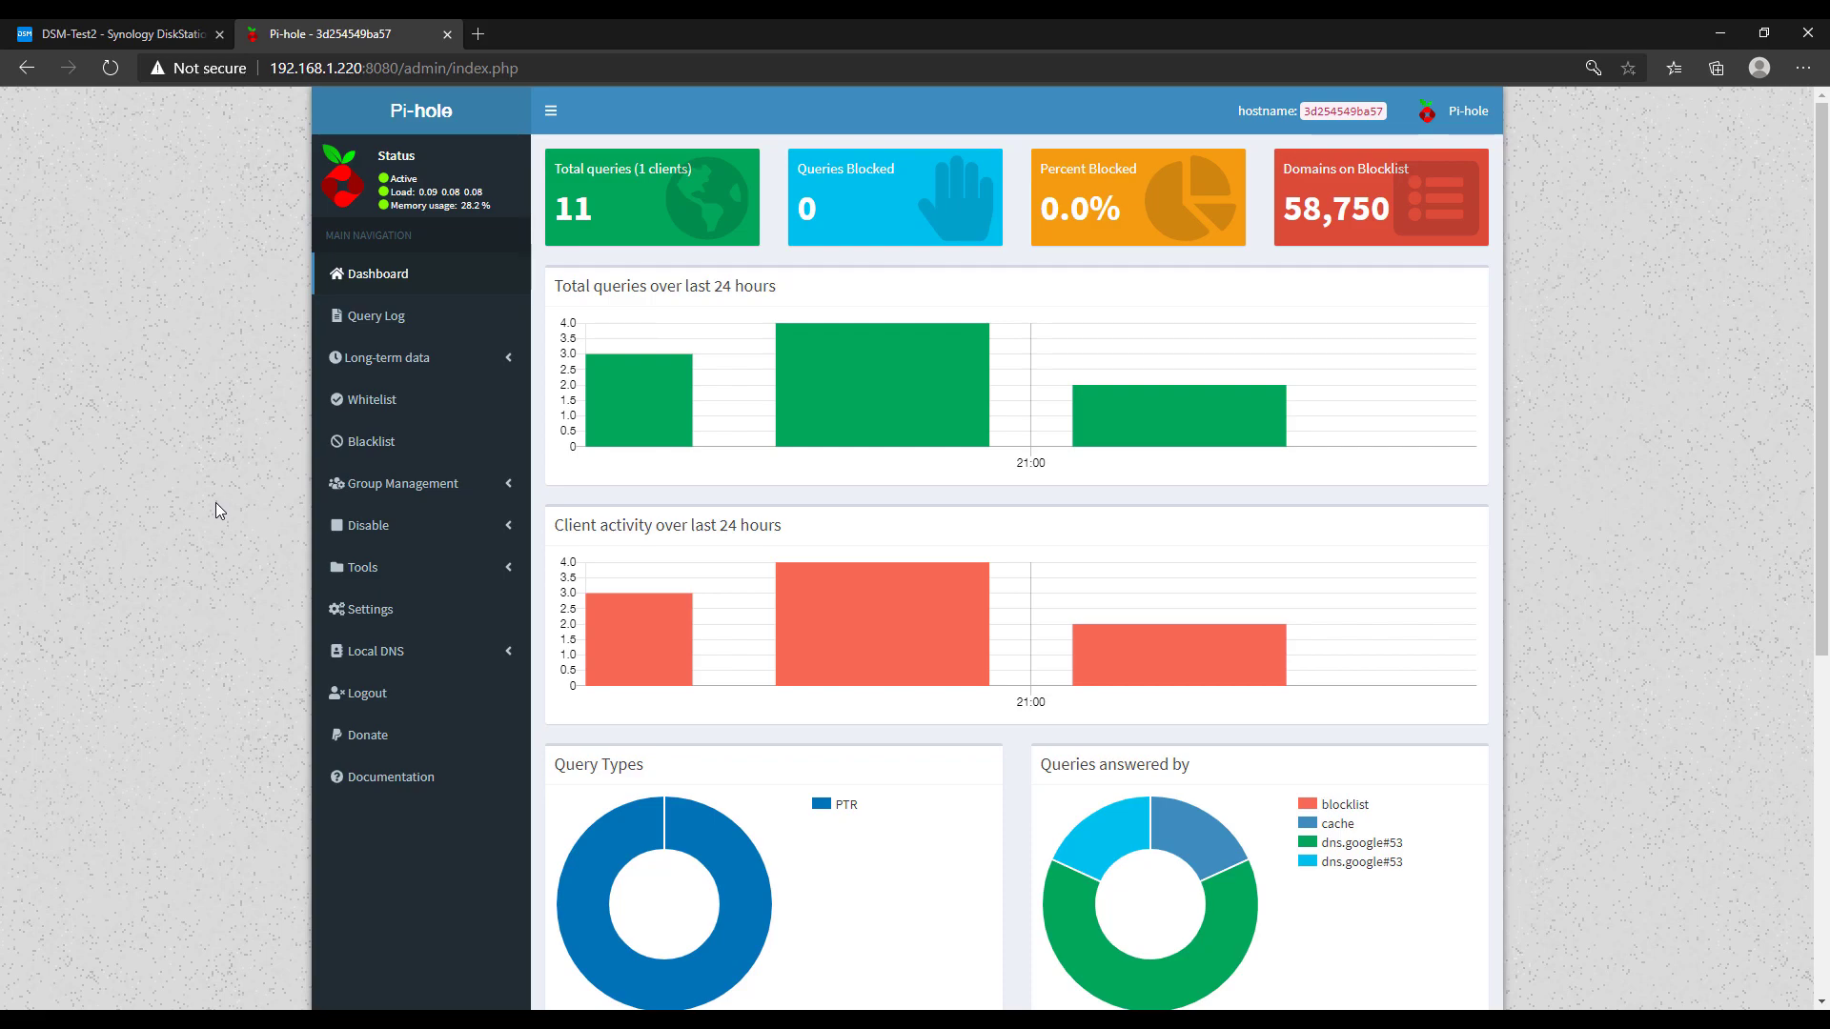
click(154, 27)
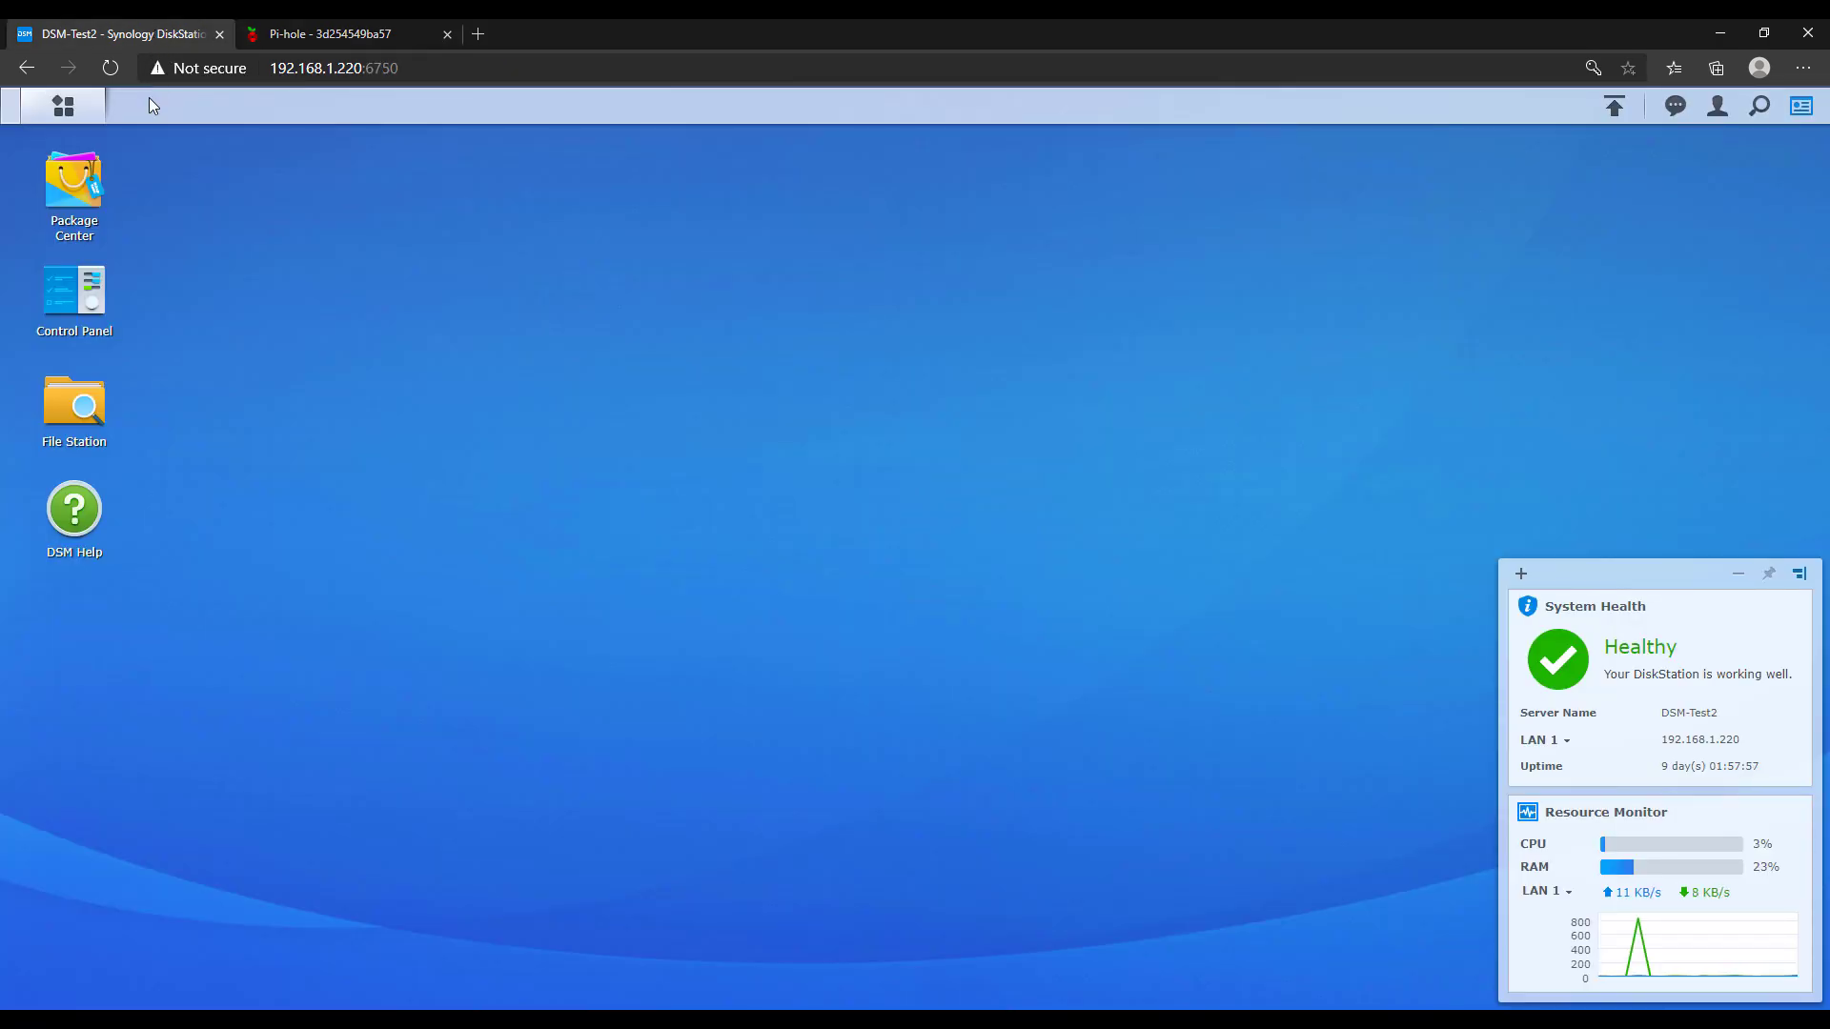
click(90, 393)
click(314, 490)
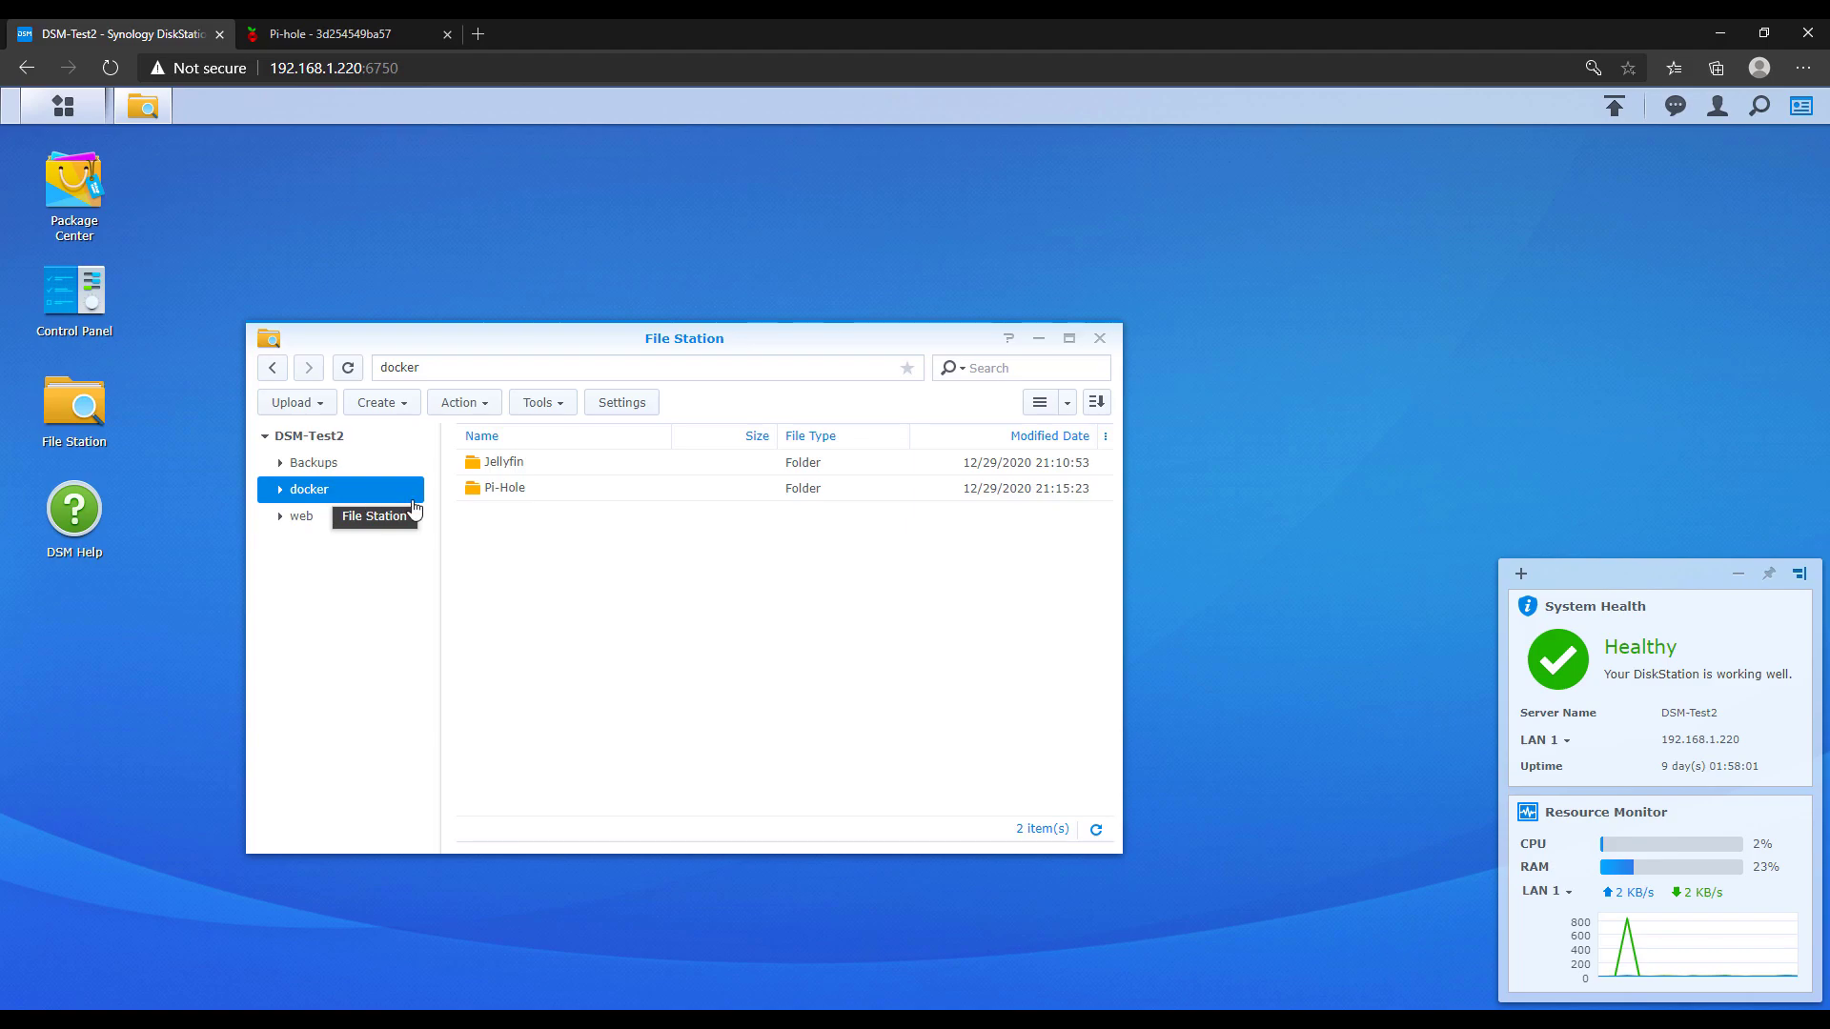
double_click(497, 490)
click(515, 516)
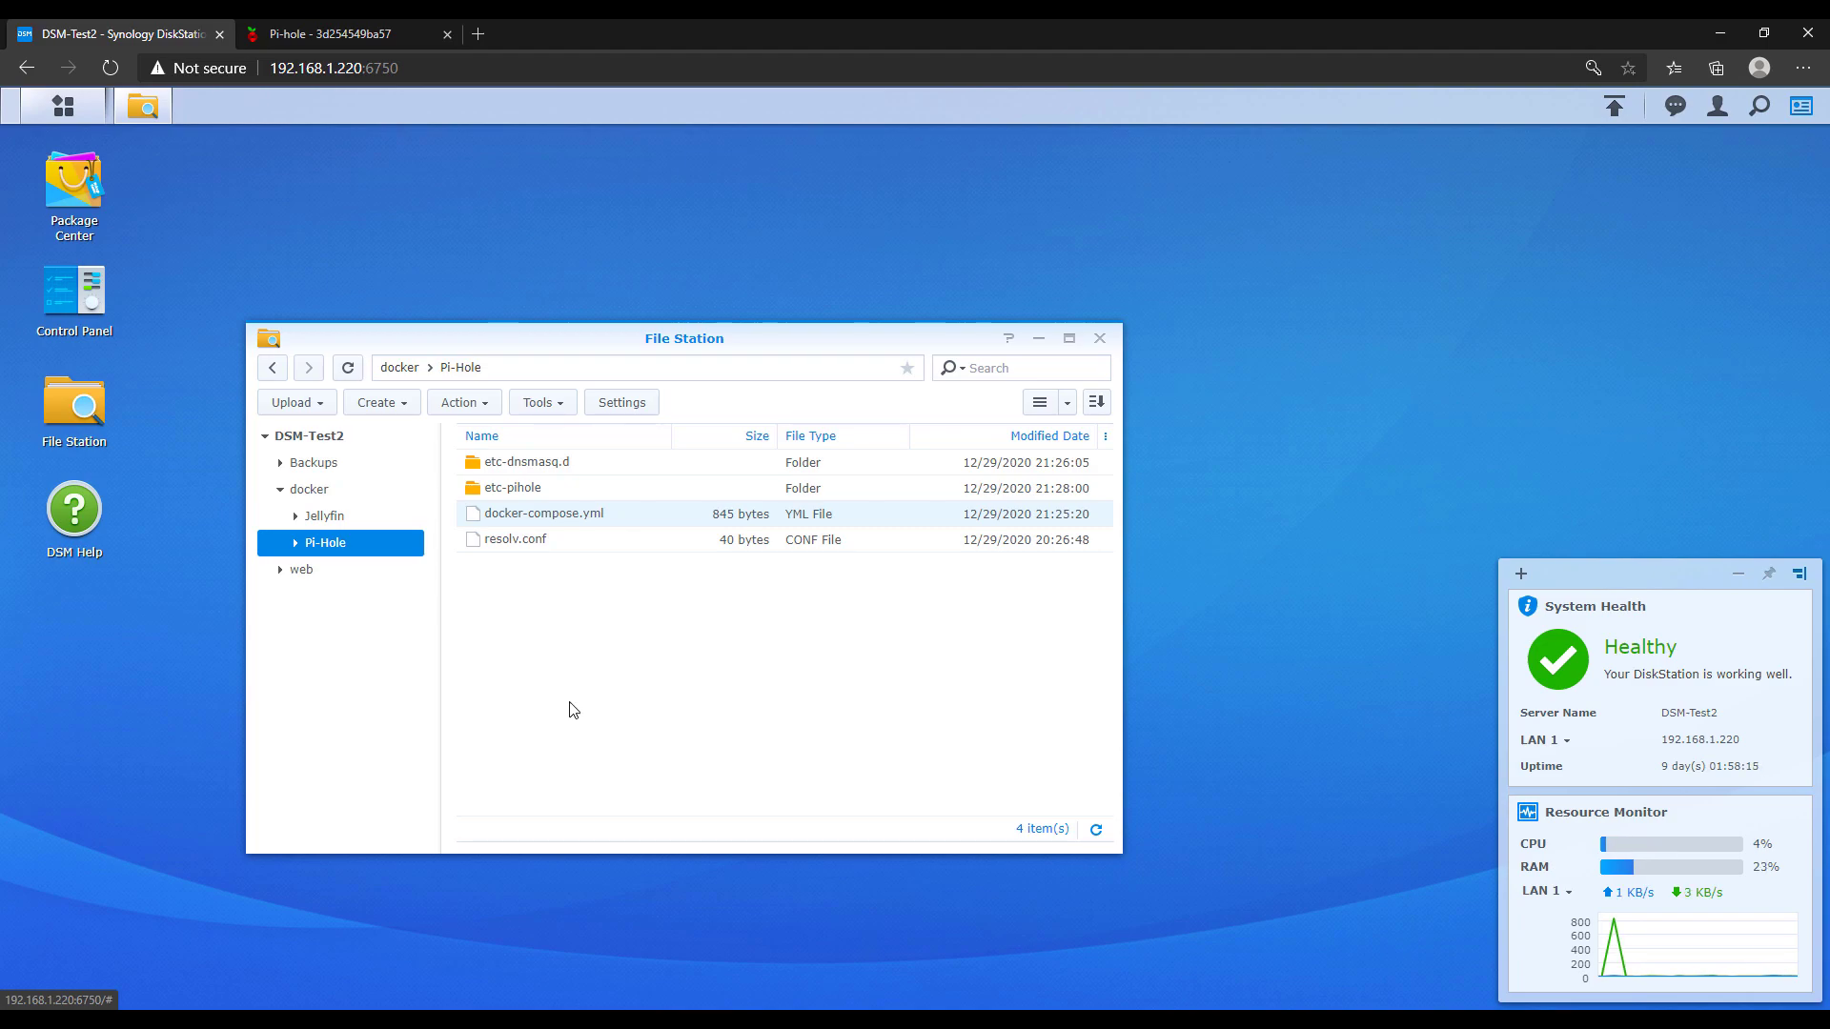
click(1100, 340)
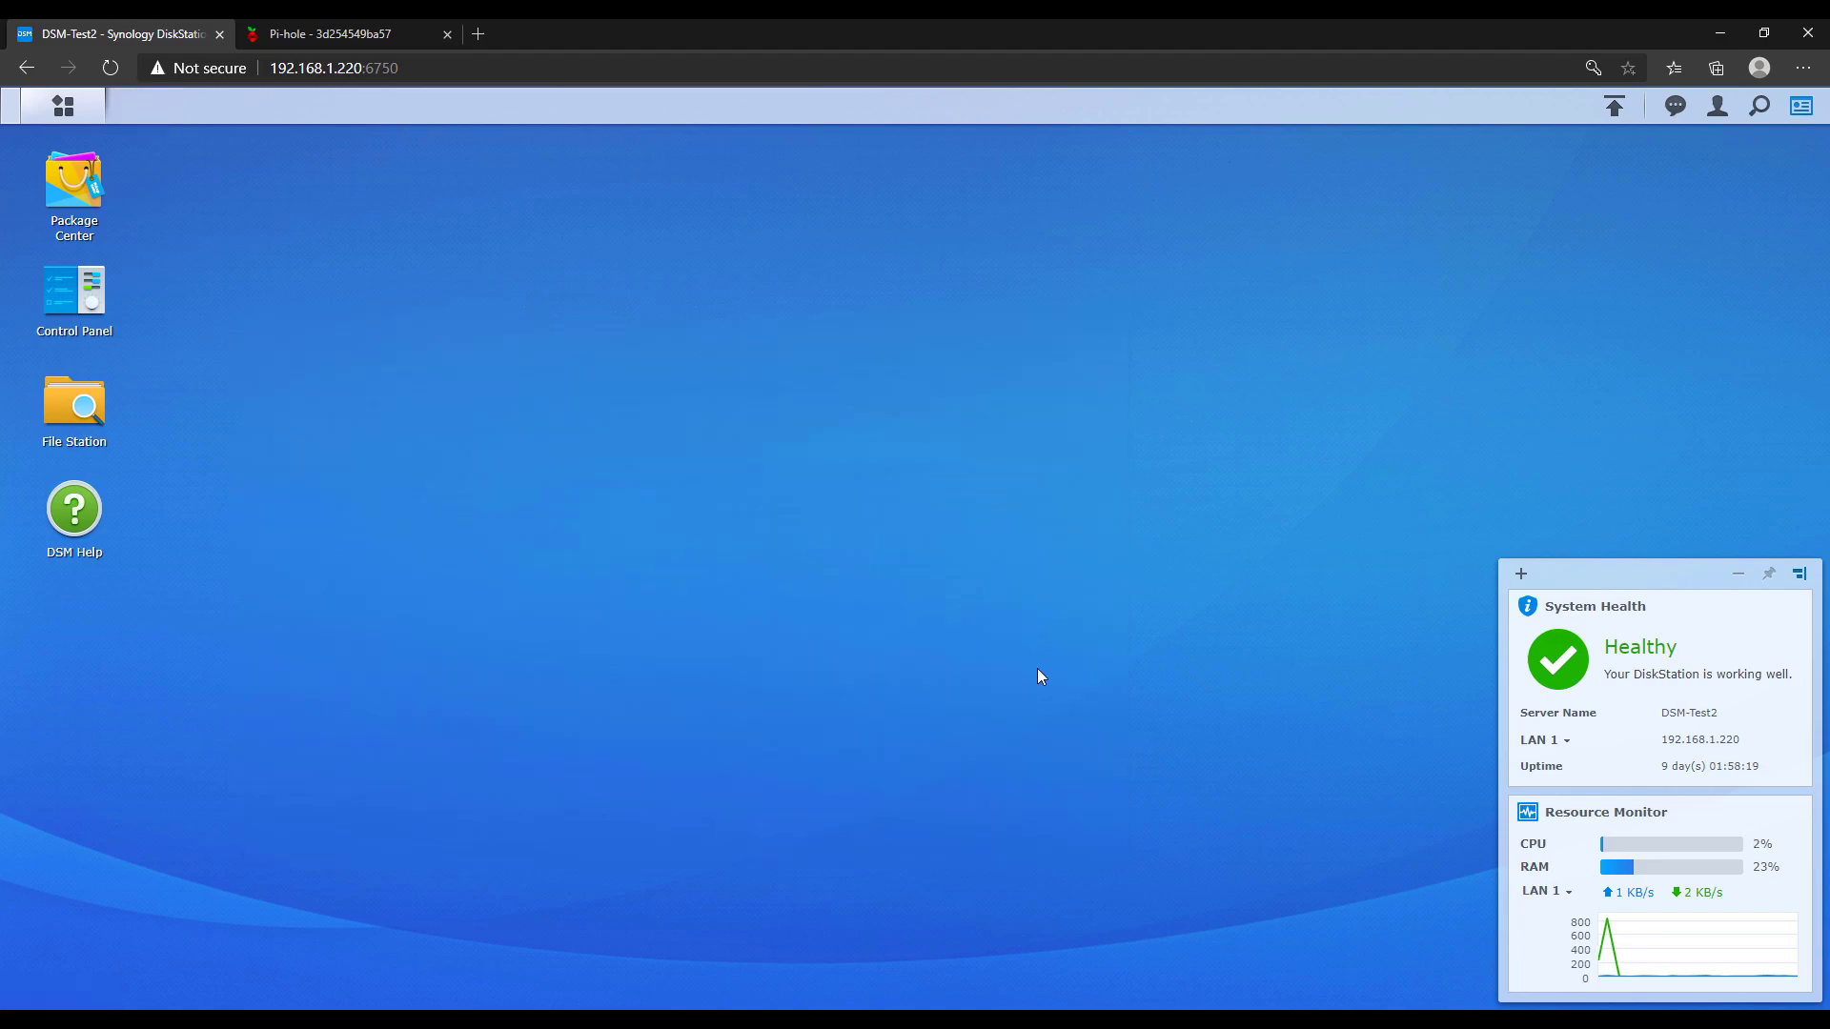